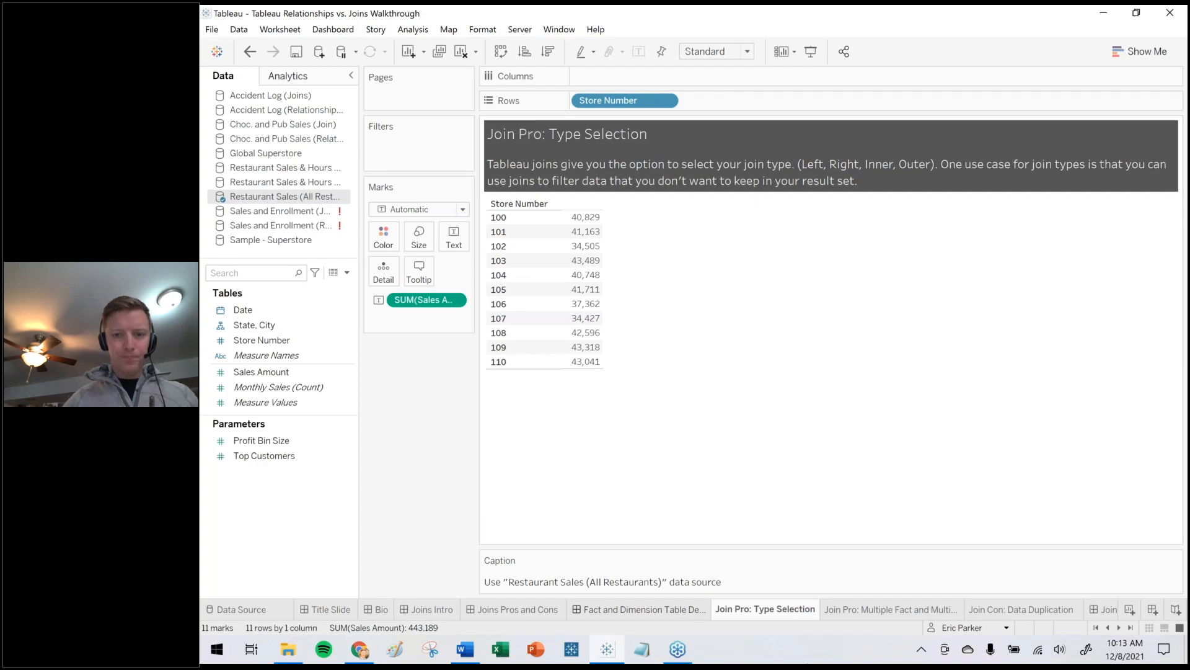
Review the Fact and Dimension Table dashboard, marking both table headings and the dimension table's columns with temporary annotations.
click(640, 608)
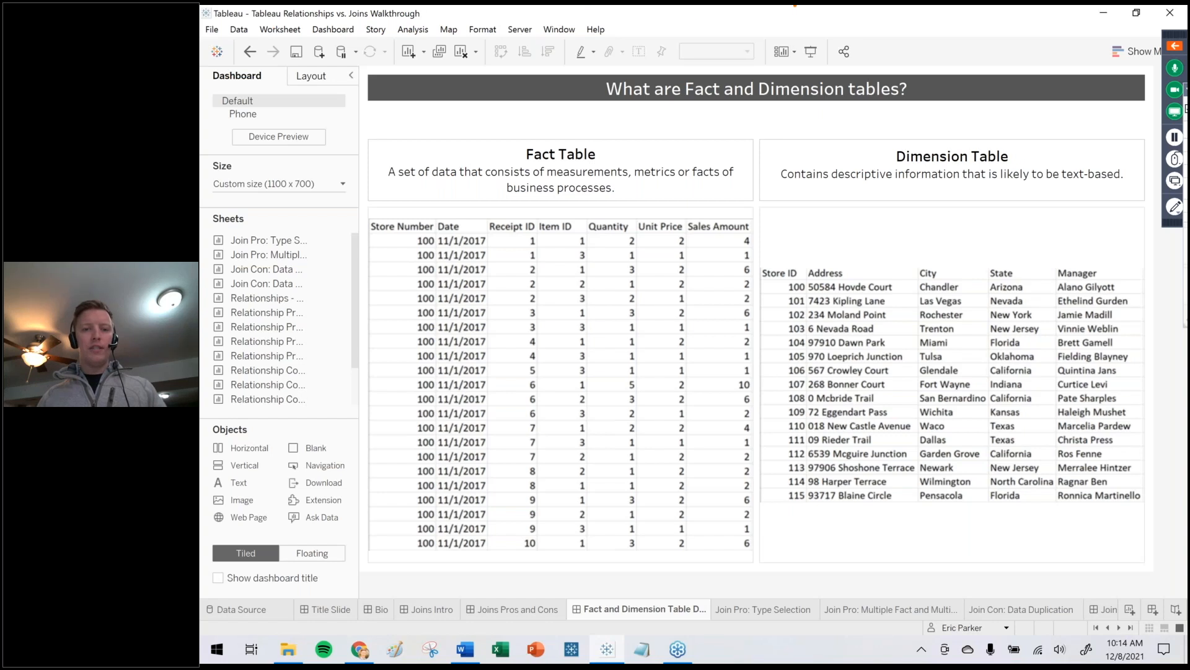
drag(619, 107, 601, 150)
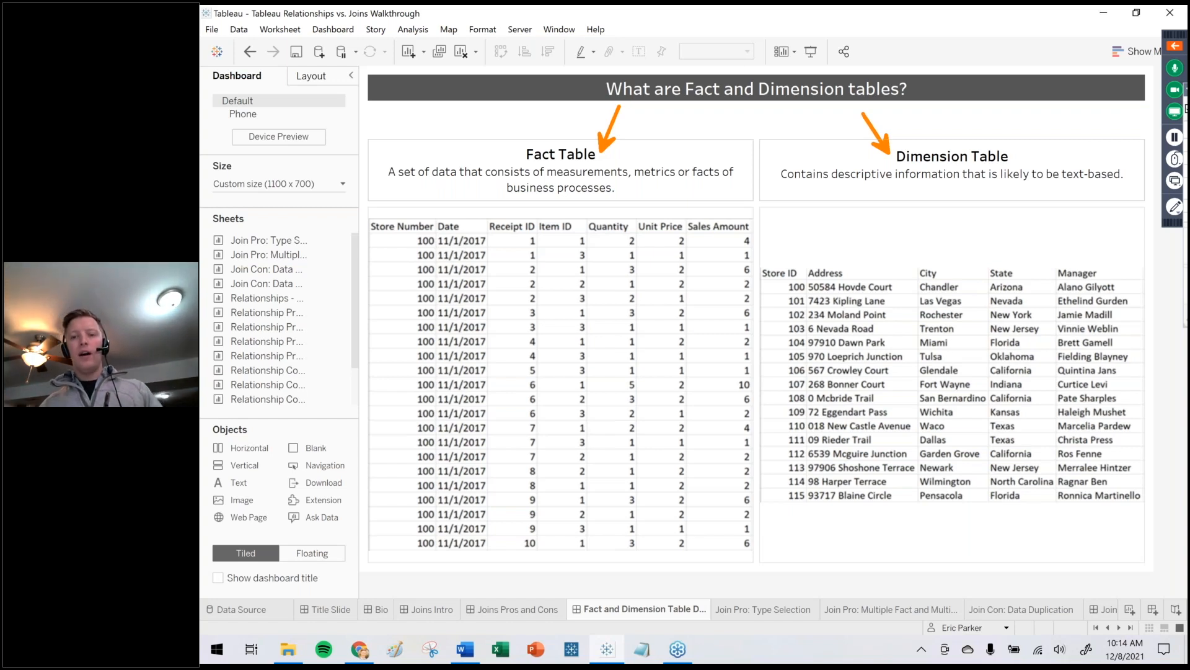
mouse_move(759, 261)
mouse_down()
mouse_move(774, 242)
mouse_move(798, 264)
mouse_move(809, 250)
mouse_move(1053, 247)
mouse_move(1116, 274)
mouse_up()
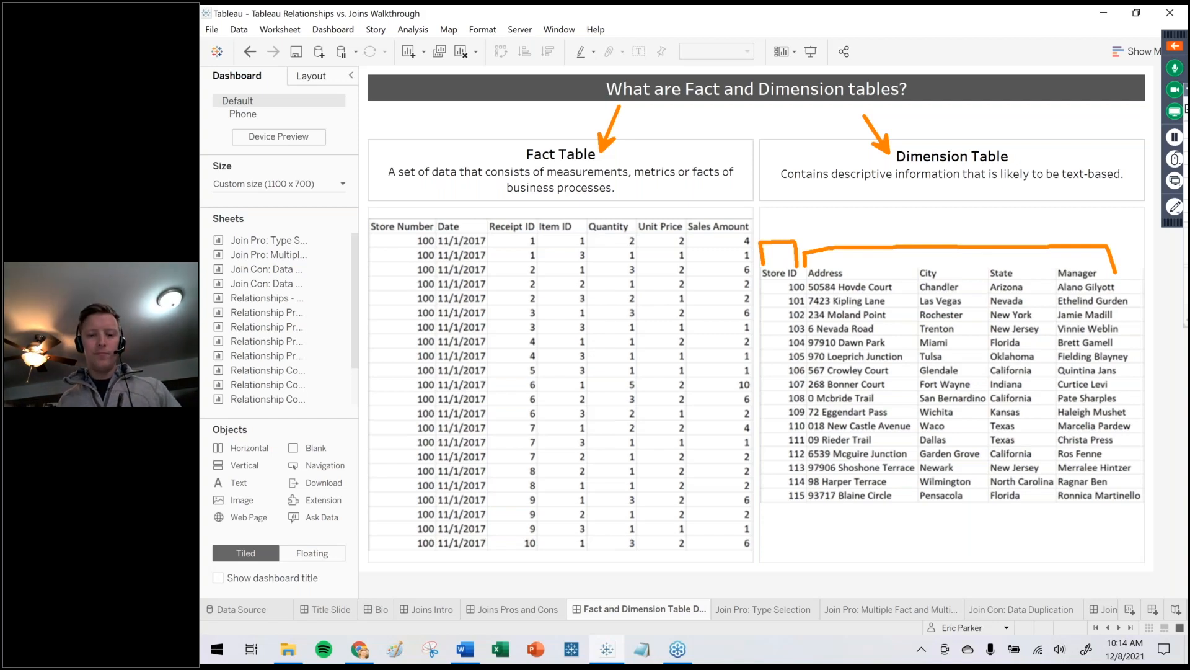
key(Escape)
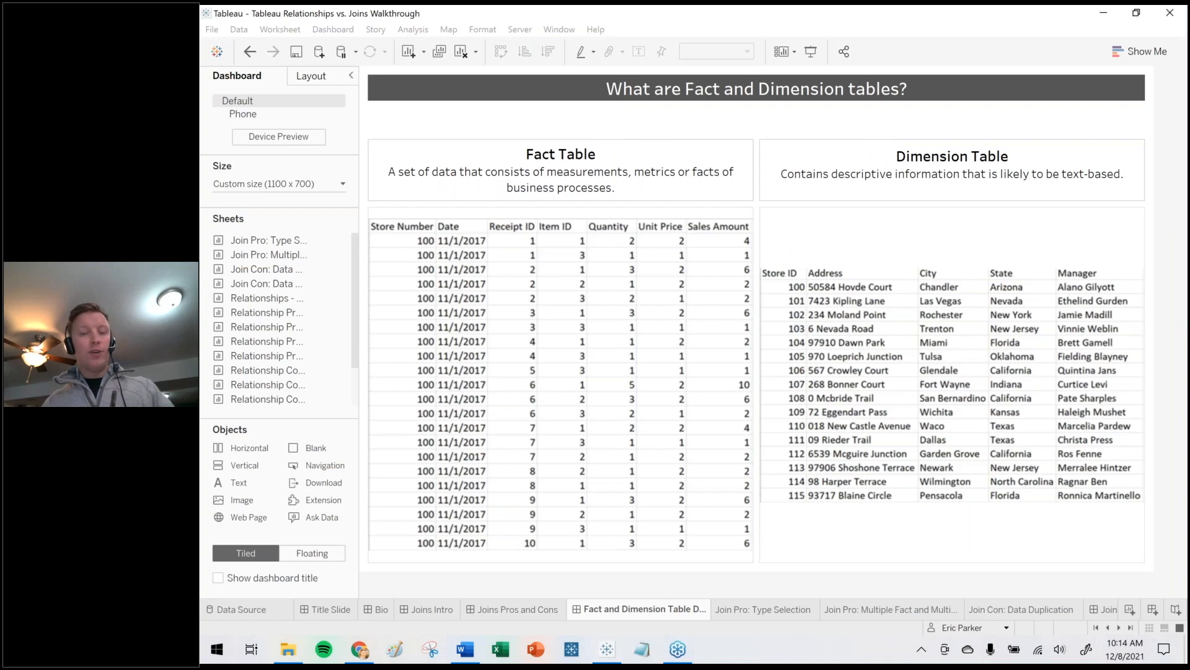
click(1086, 263)
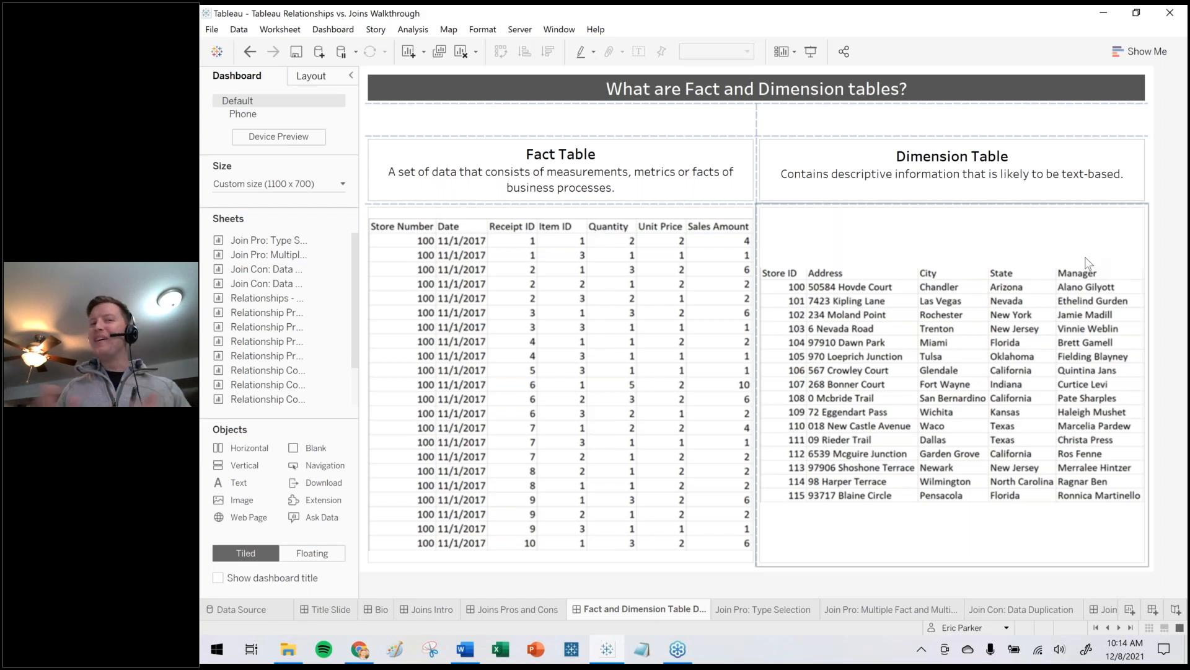
click(1091, 11)
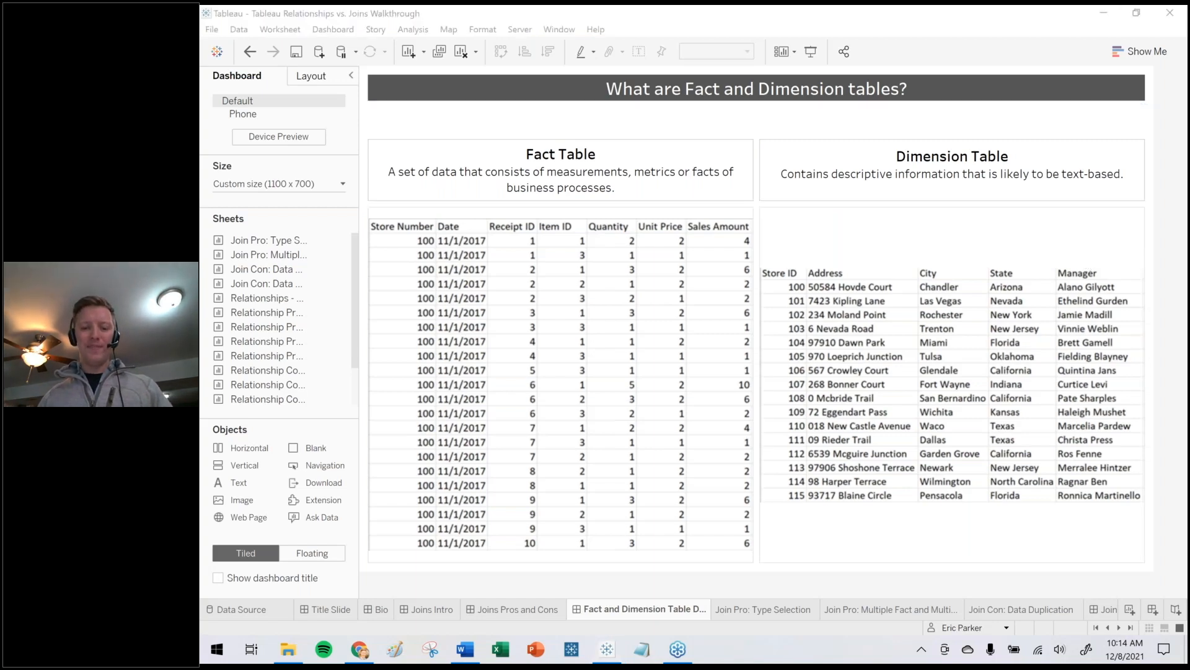
From the Join Pro: Type Selection sheet, open the Restaurant Sales (All Restaurants) data source and examine the Monthly Sales rows.
click(783, 610)
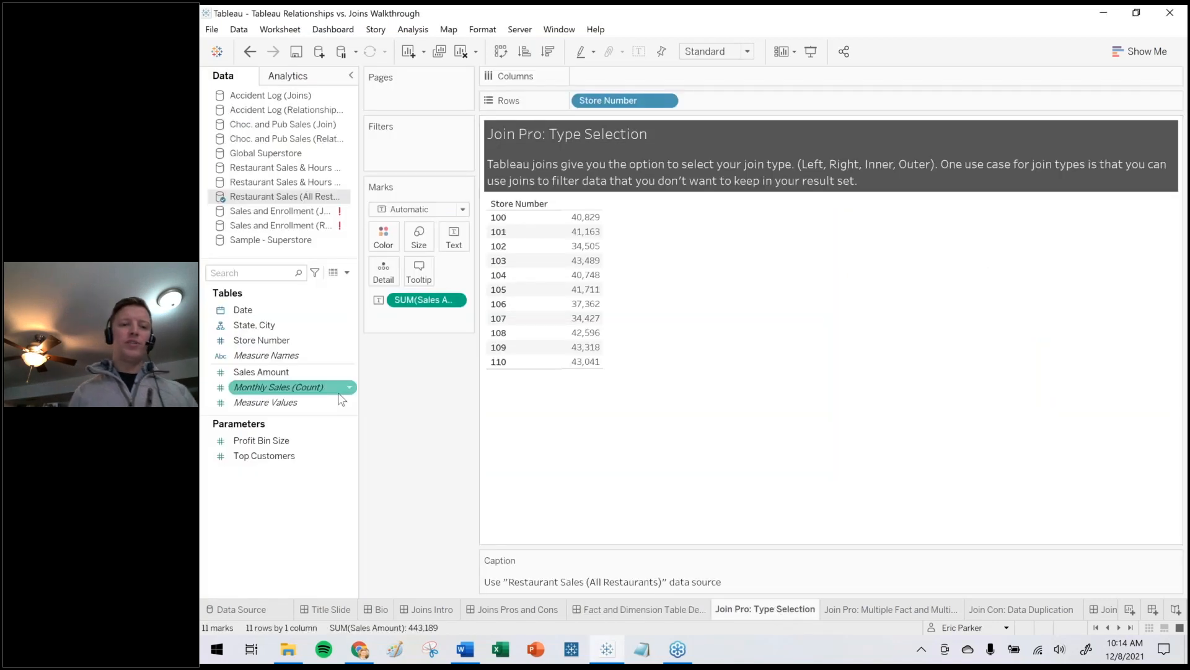
mouse_move(340, 399)
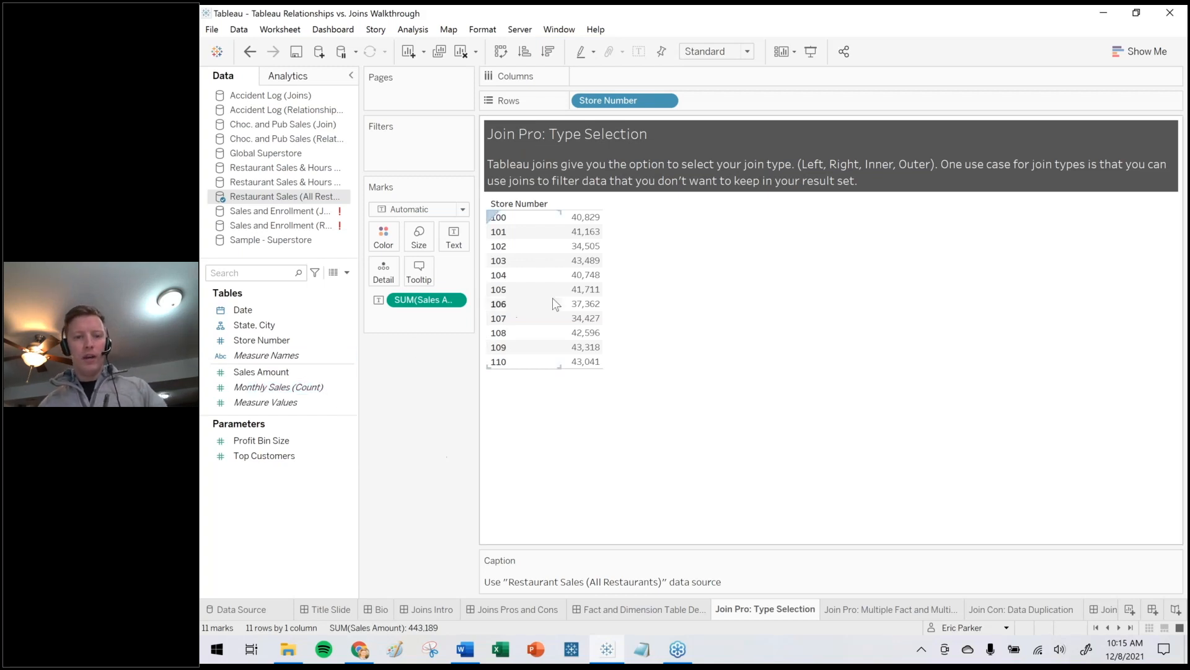
double_click(298, 199)
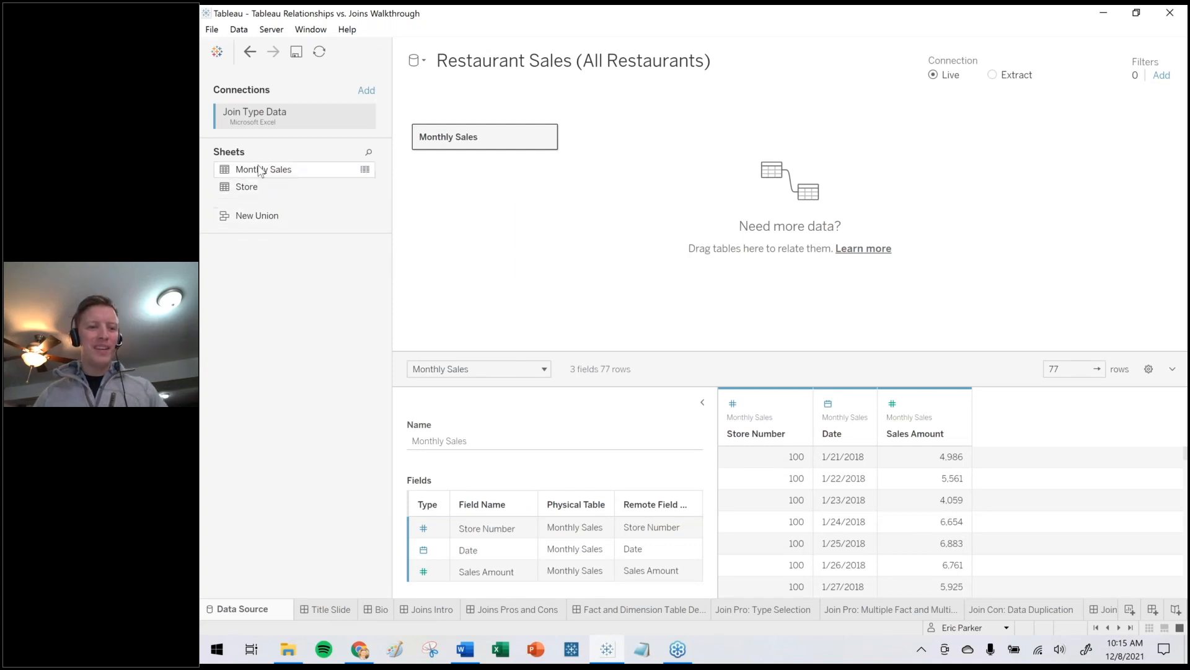
click(363, 171)
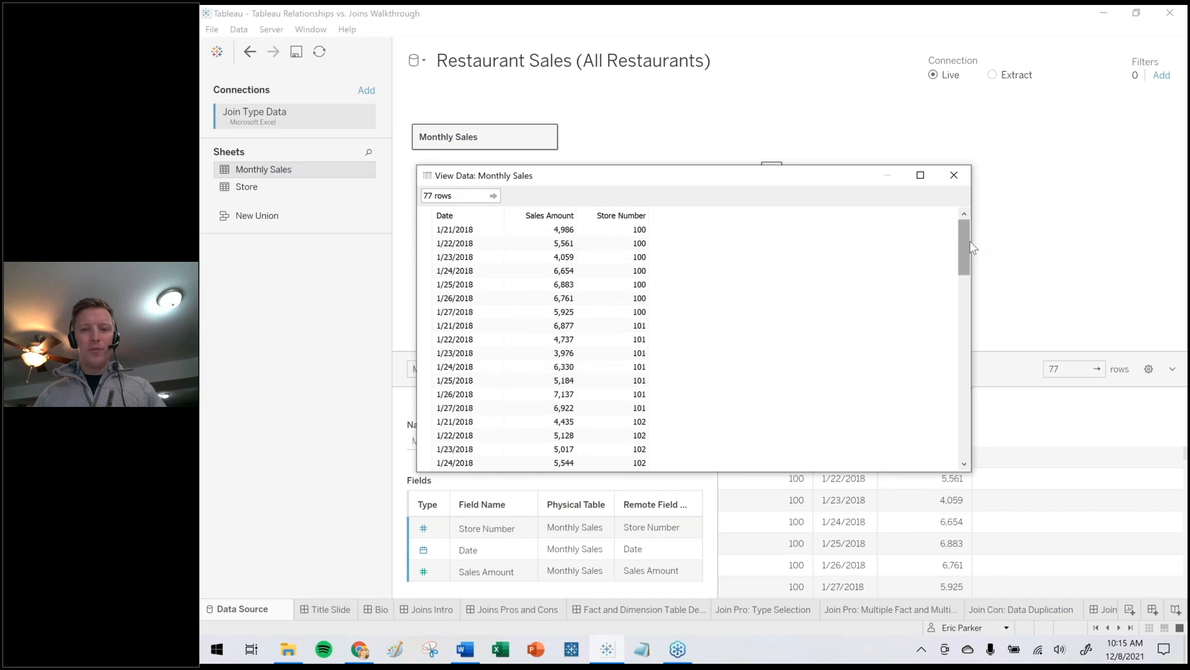
mouse_move(969, 247)
mouse_down()
mouse_move(978, 465)
mouse_move(948, 238)
mouse_up()
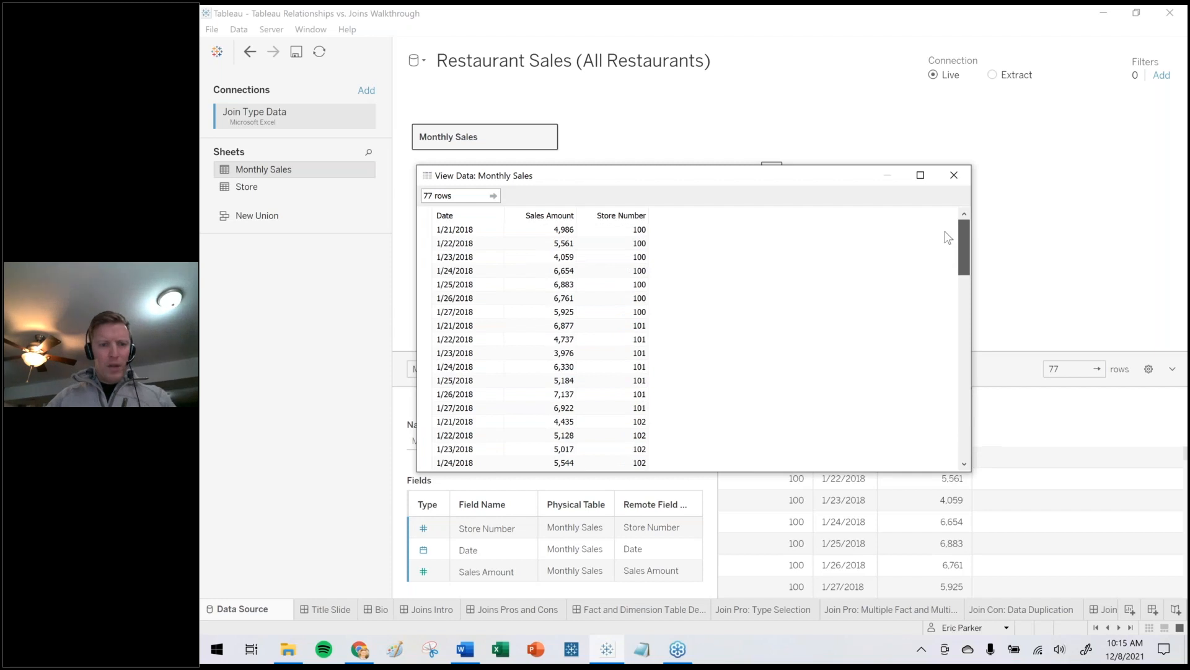
click(965, 181)
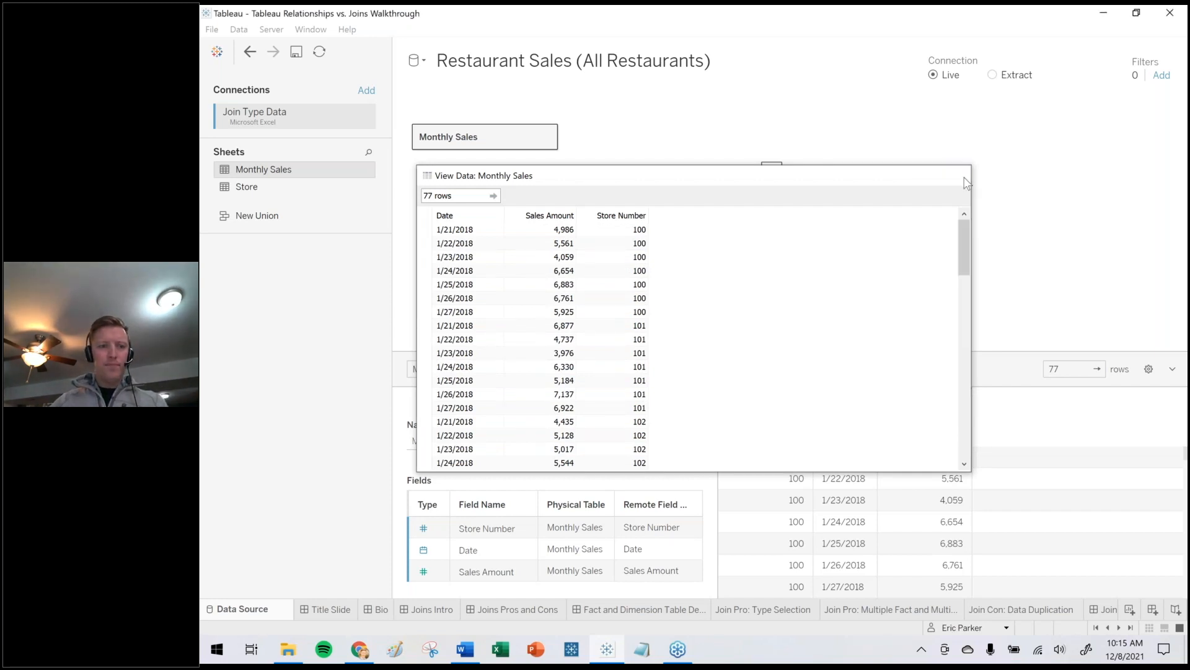
Examine the underlying rows of the Store table.
click(362, 187)
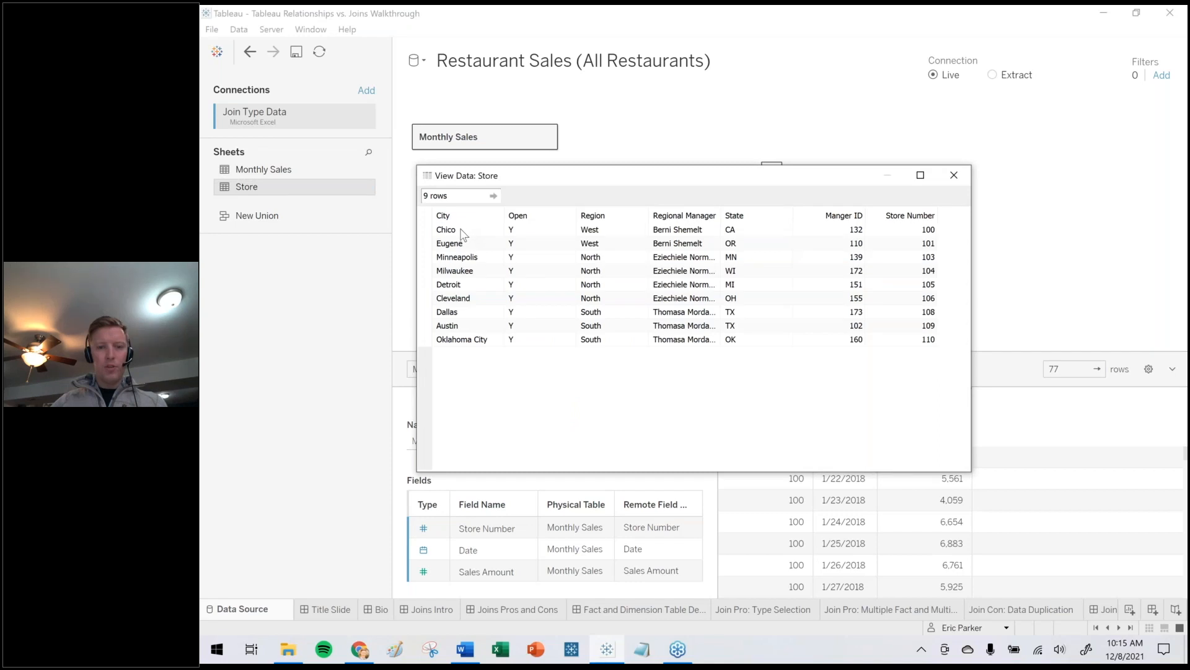
drag(460, 233, 623, 234)
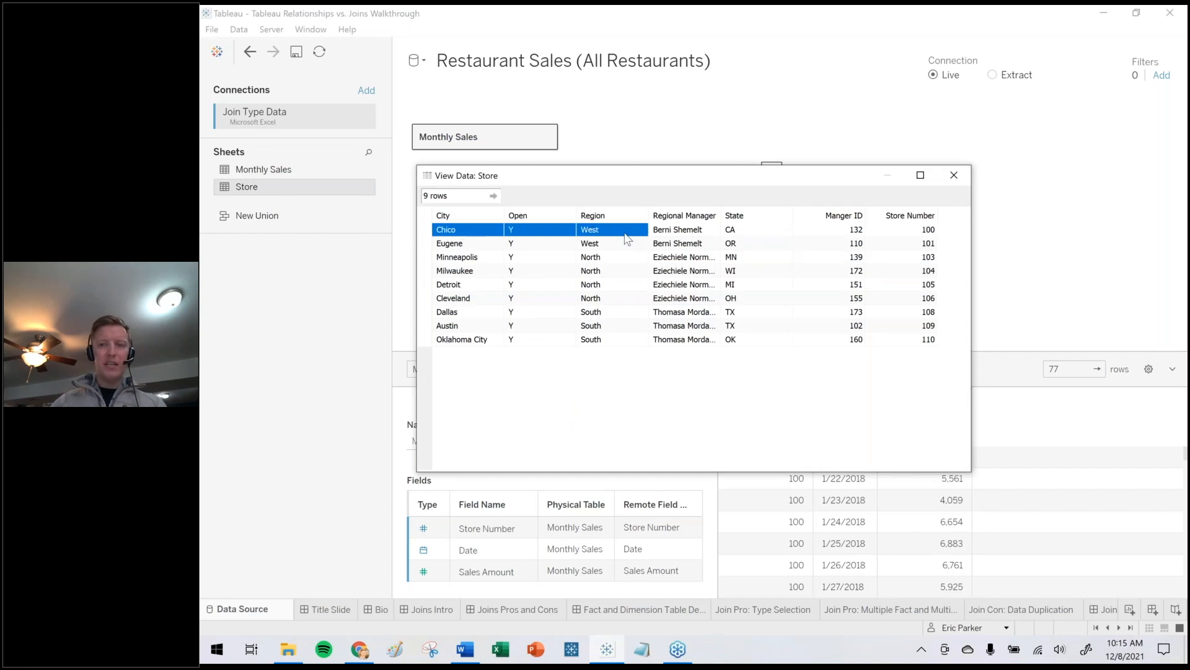
click(959, 174)
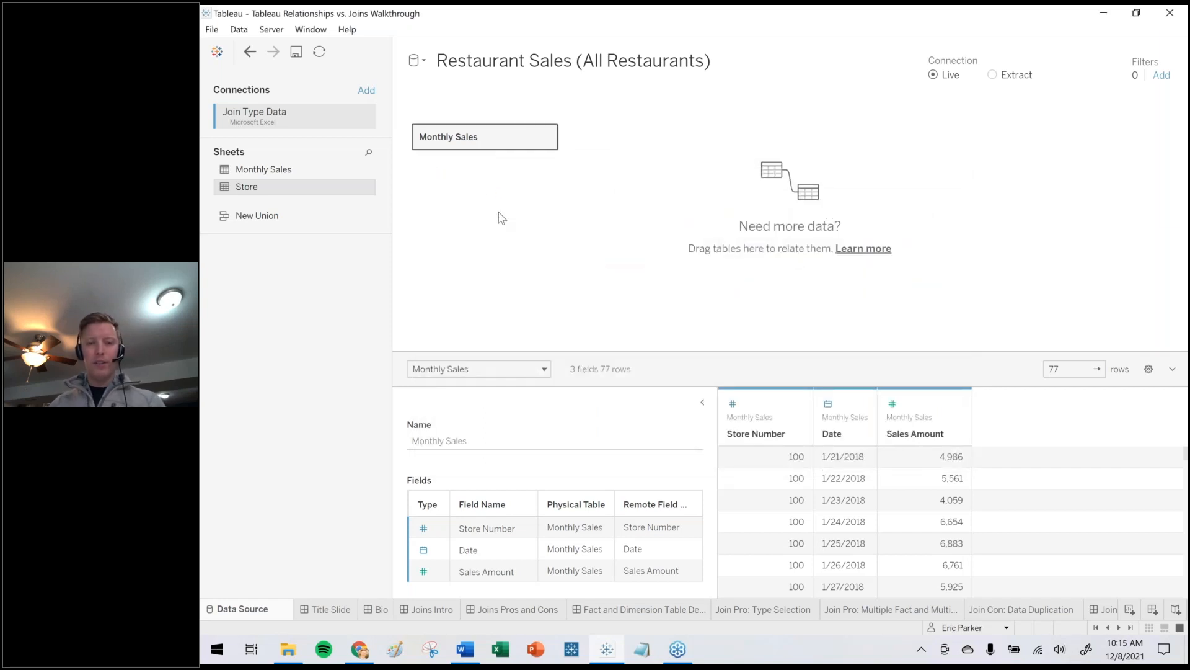
Point out the Monthly Sales table in the data model and open its physical layer for joins.
key(ctrl+shift+p)
drag(498, 155, 491, 238)
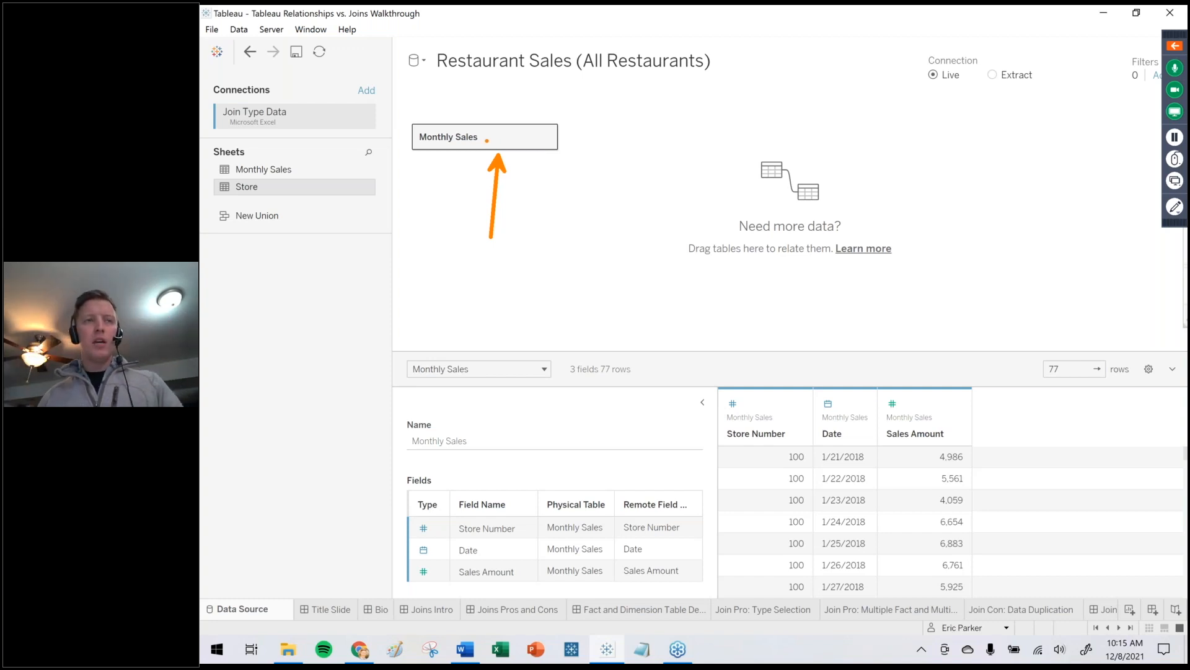
key(Escape)
click(547, 136)
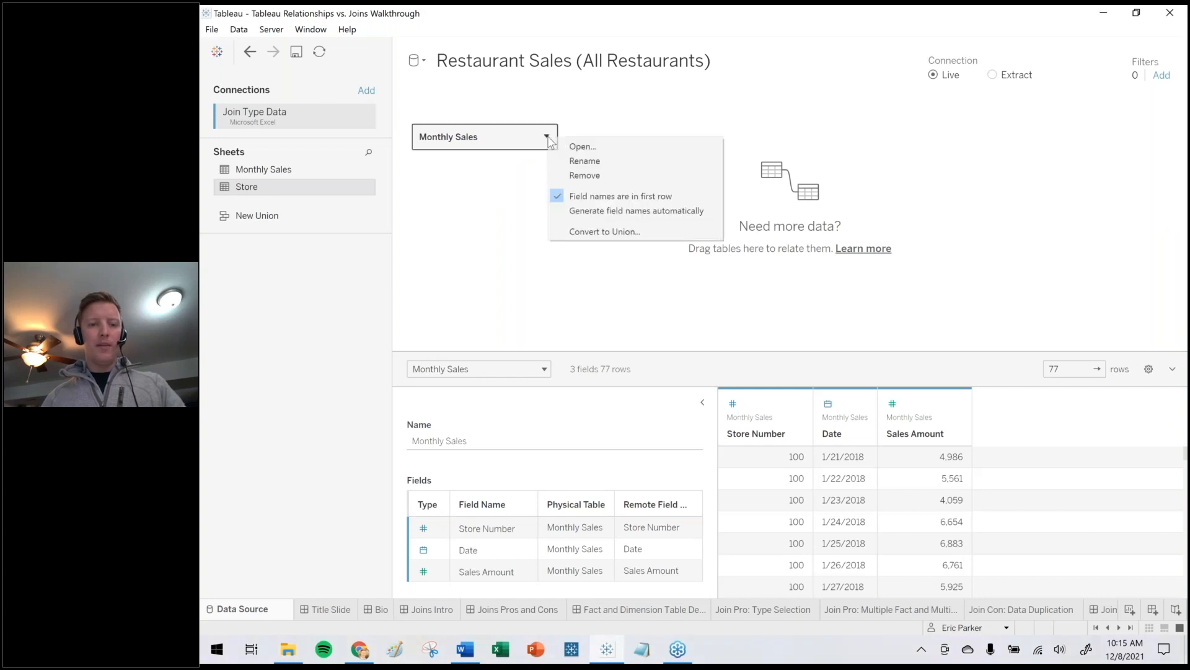
click(589, 145)
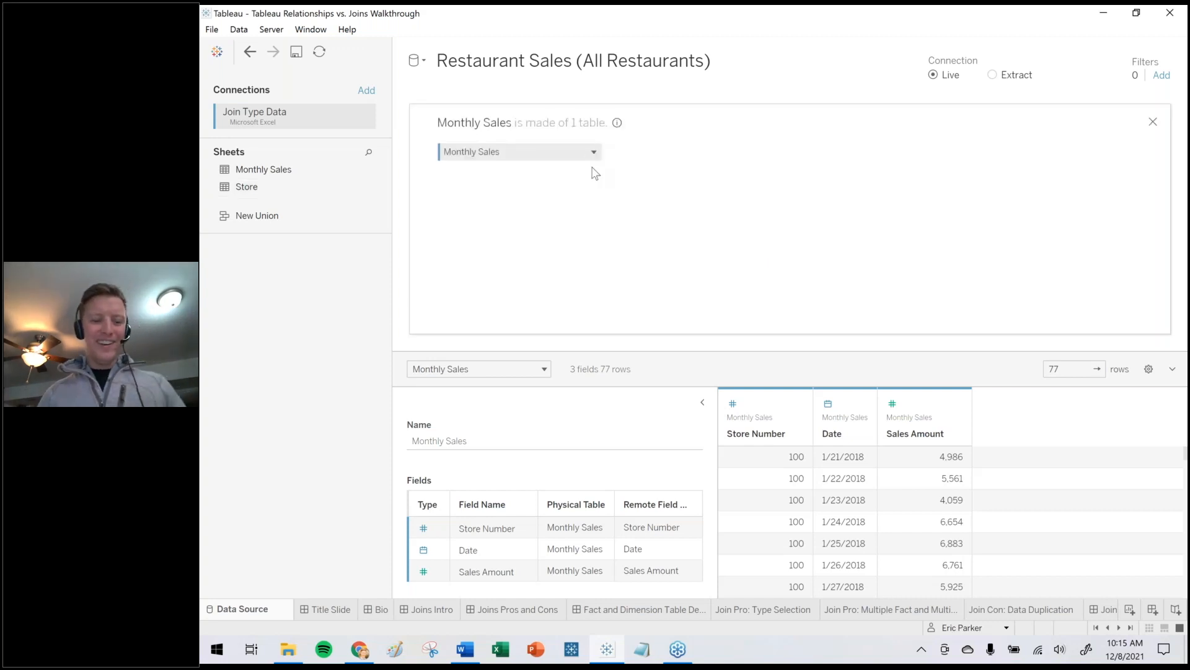
Mark the link between Monthly Sales and its Join Type Data connection, and join the Store table to Monthly Sales.
click(439, 164)
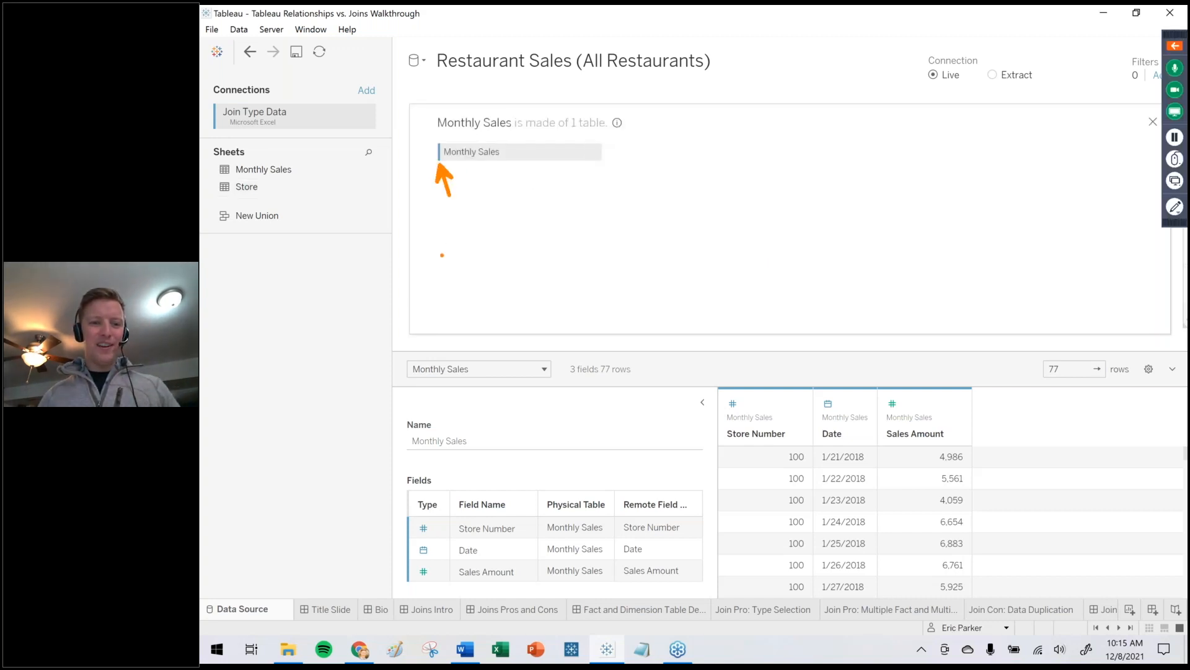
mouse_move(447, 150)
mouse_down()
mouse_move(427, 160)
mouse_move(438, 135)
mouse_move(310, 155)
mouse_move(232, 115)
mouse_move(258, 110)
mouse_up()
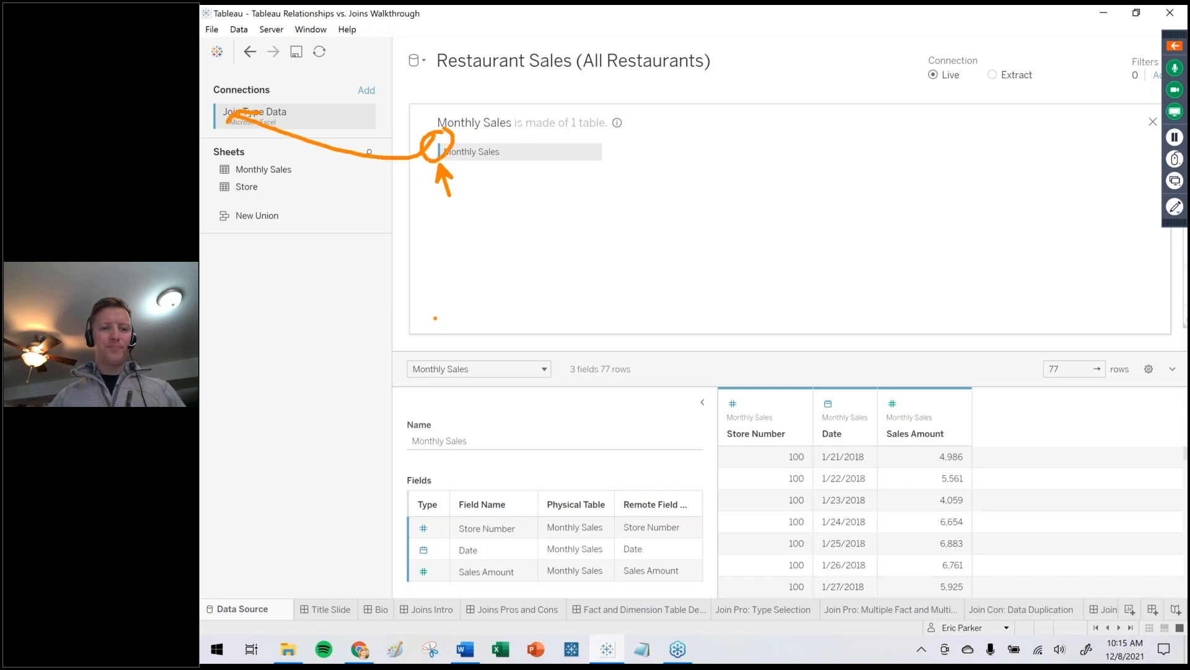
key(Escape)
click(243, 185)
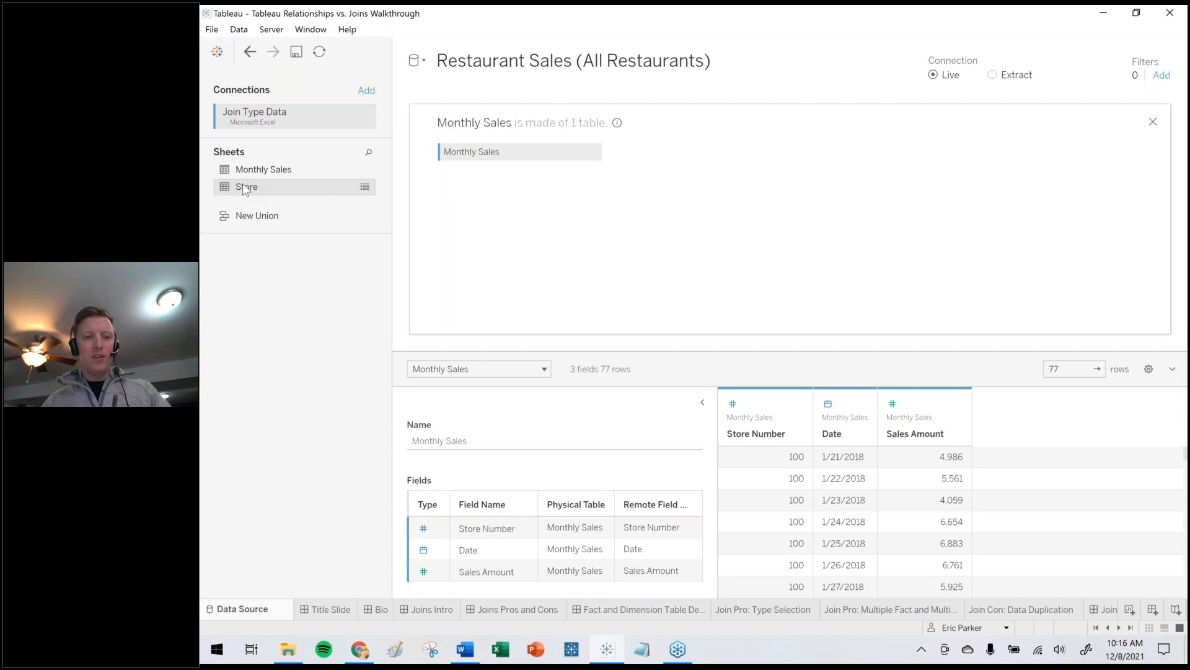
drag(243, 185, 651, 172)
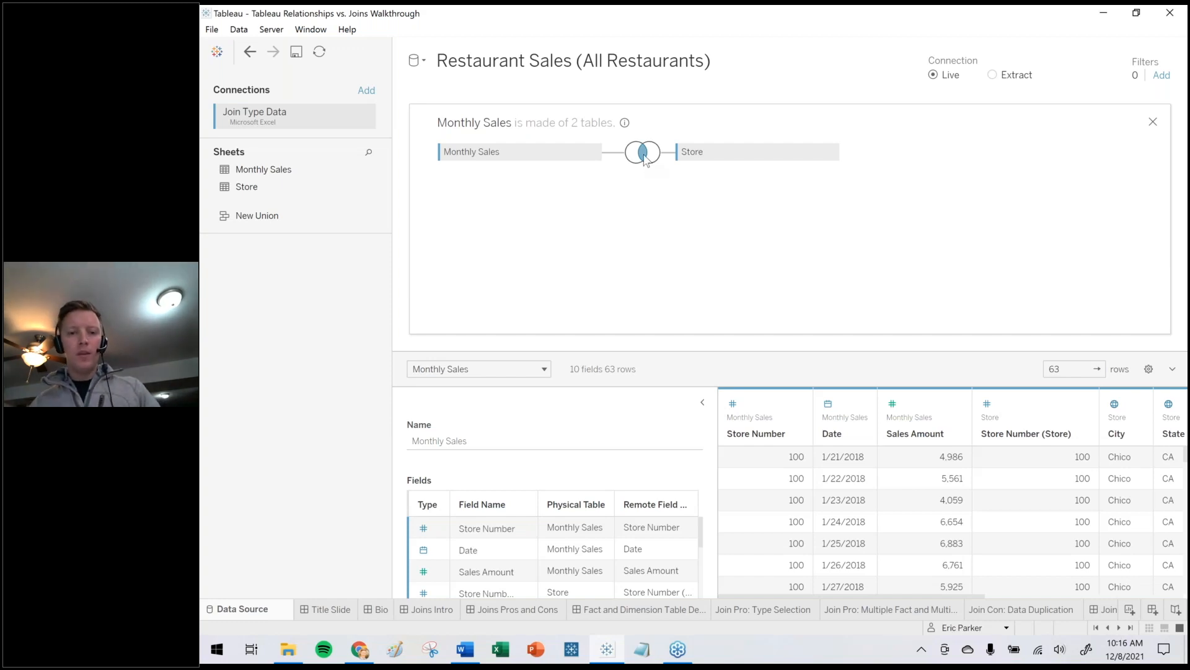
Inspect the join type and the Store Number clause fields available on both sides of the Monthly Sales and Store join.
click(643, 157)
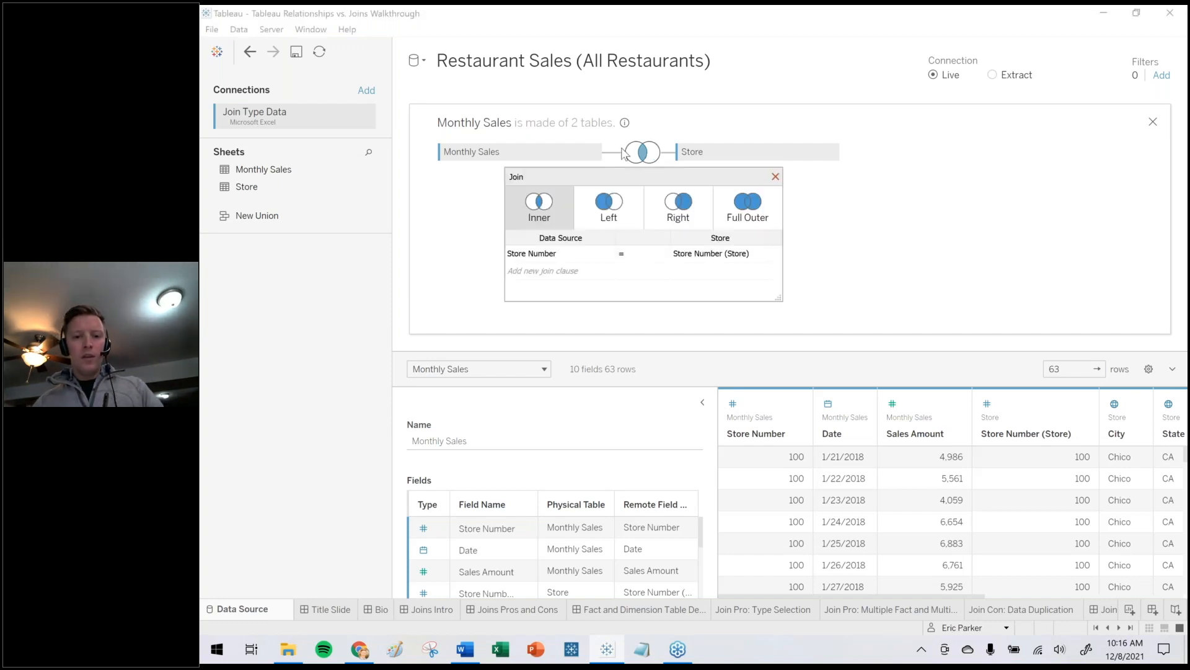
click(561, 256)
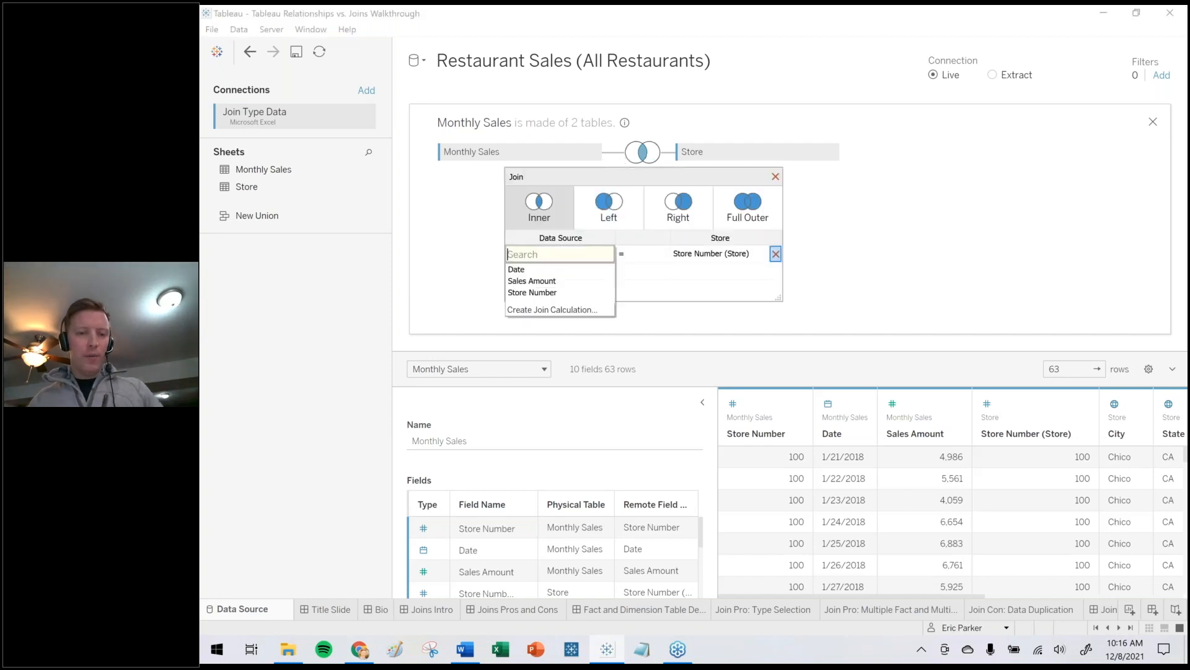
click(721, 256)
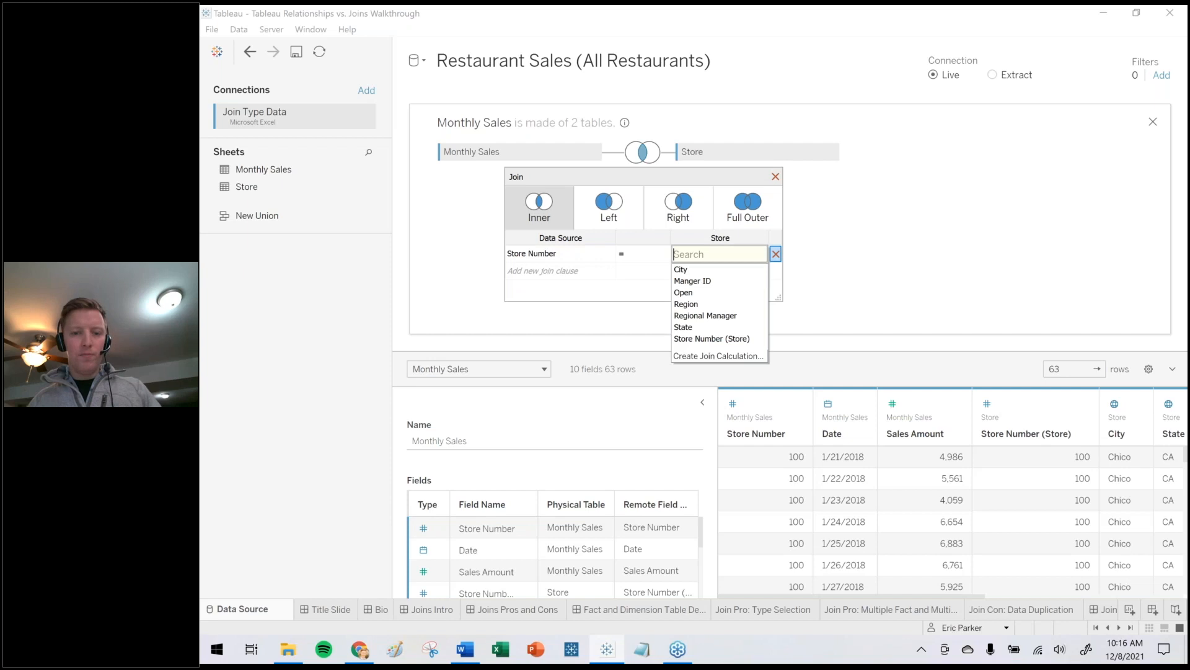
click(775, 177)
click(776, 177)
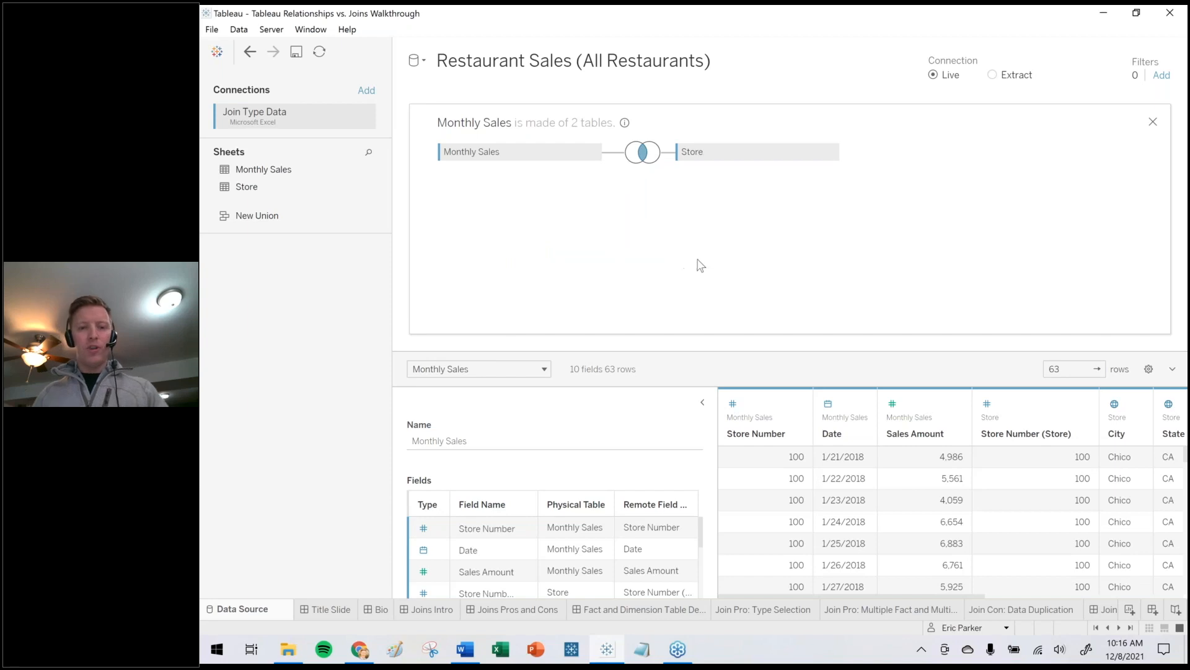
Point out the two joined tables, return to the Join Pro: Type Selection sheet and widen its data source list.
drag(700, 248, 706, 156)
mouse_move(534, 132)
mouse_down()
mouse_move(465, 126)
mouse_move(527, 165)
mouse_move(468, 109)
mouse_up()
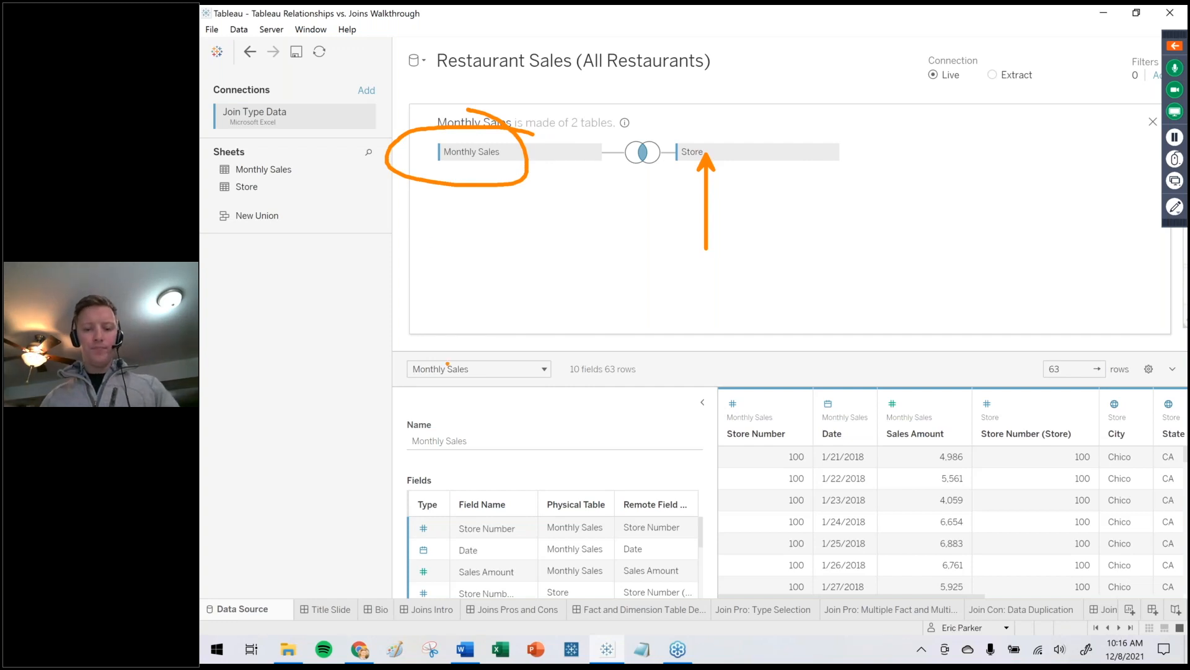
key(Escape)
click(766, 611)
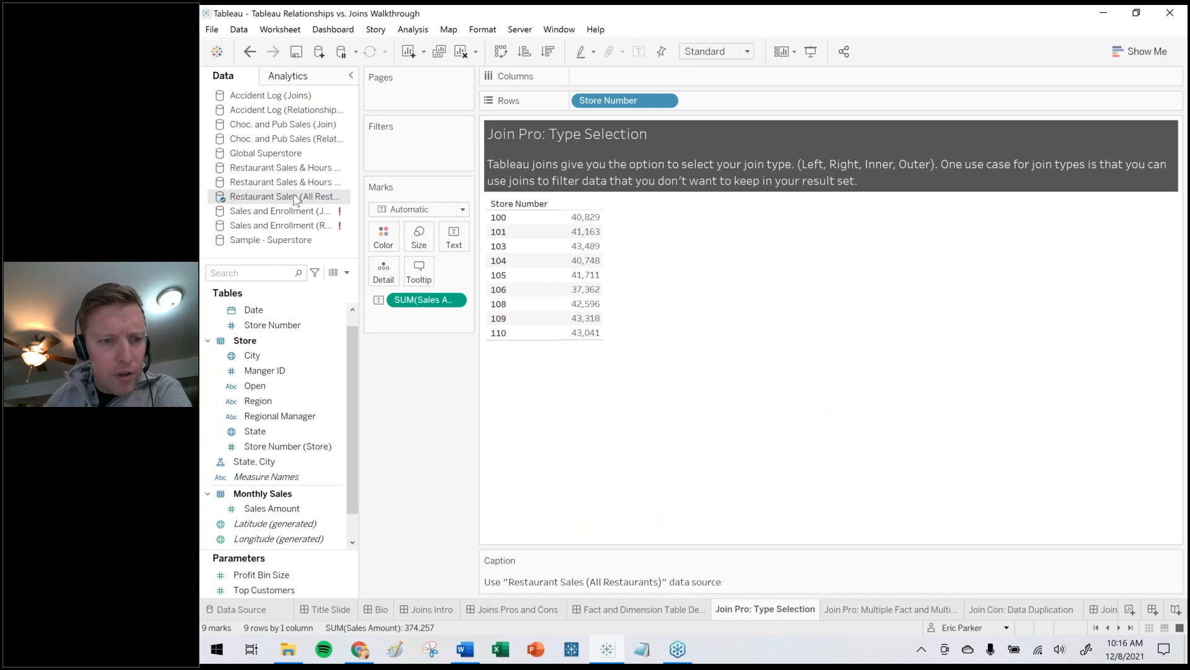
drag(360, 195, 420, 196)
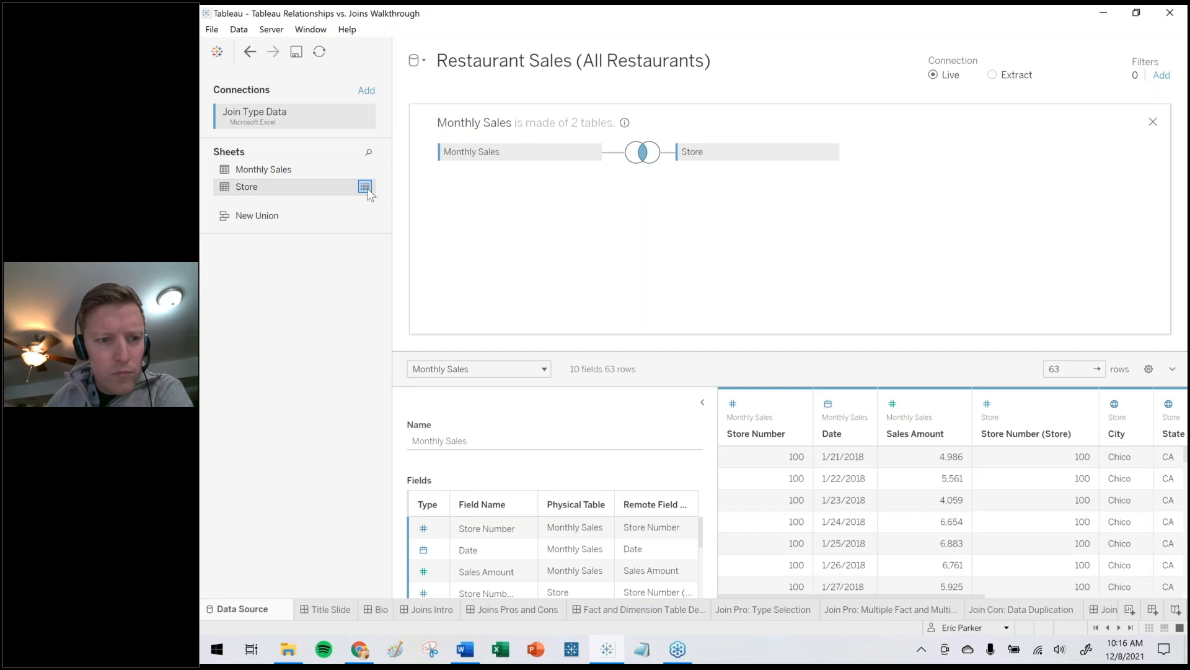
Compare the store numbers in the underlying rows of the Store and Monthly Sales tables.
click(368, 190)
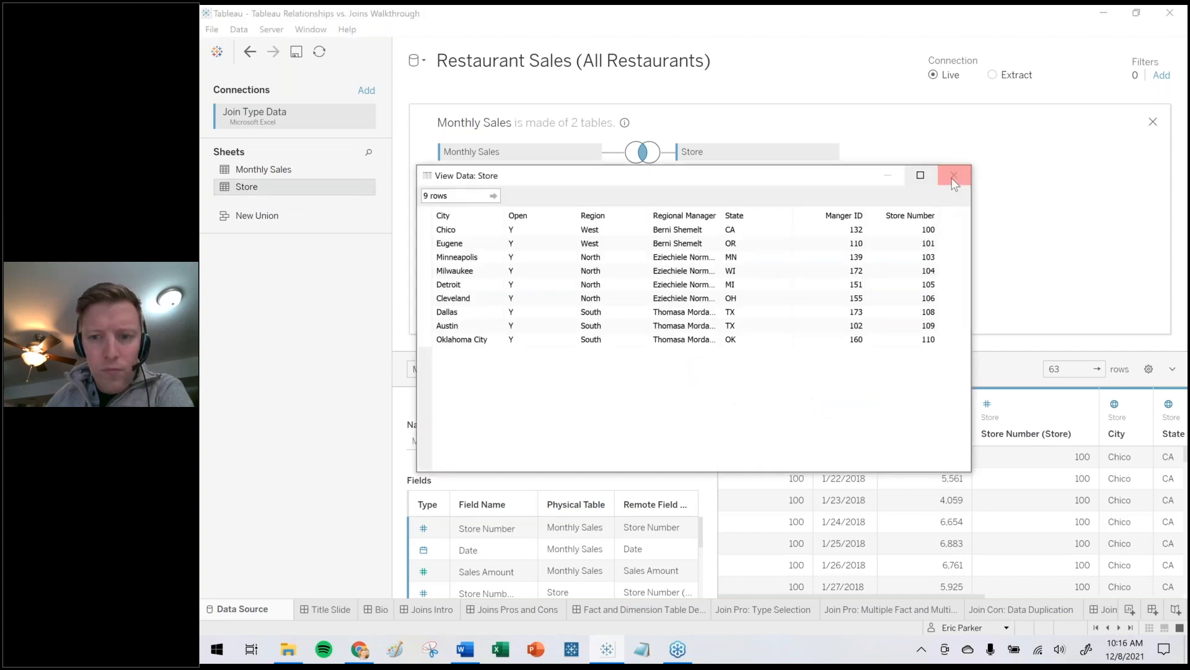
click(954, 176)
click(365, 170)
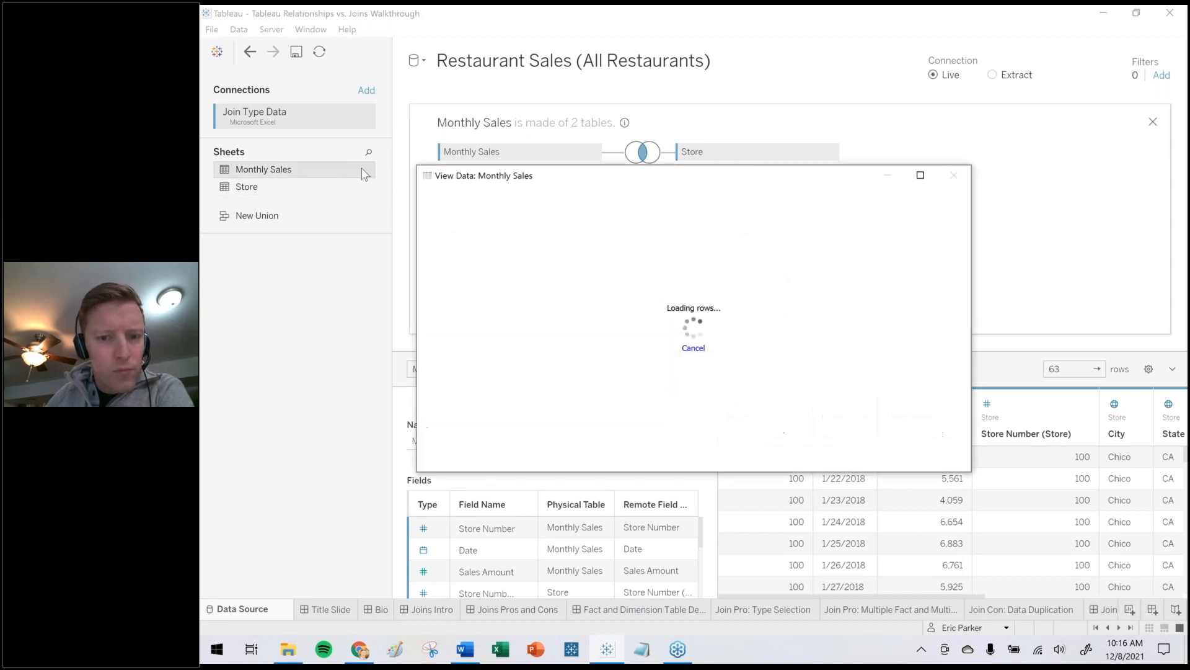
scroll(639, 304, down, 18)
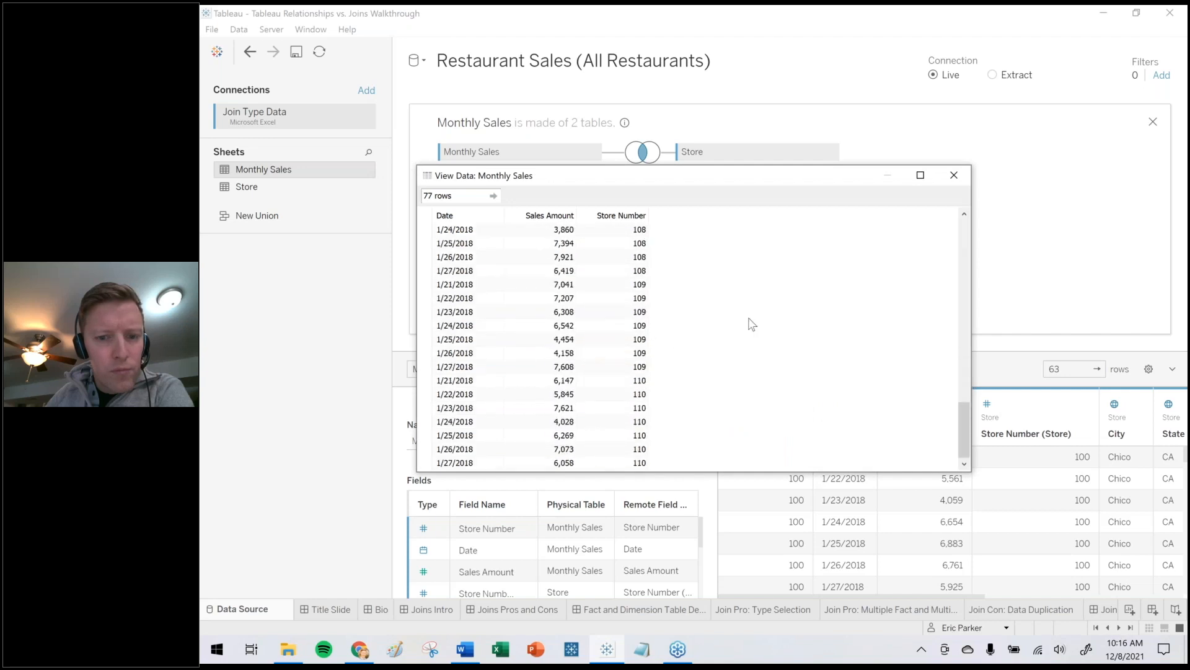
click(963, 174)
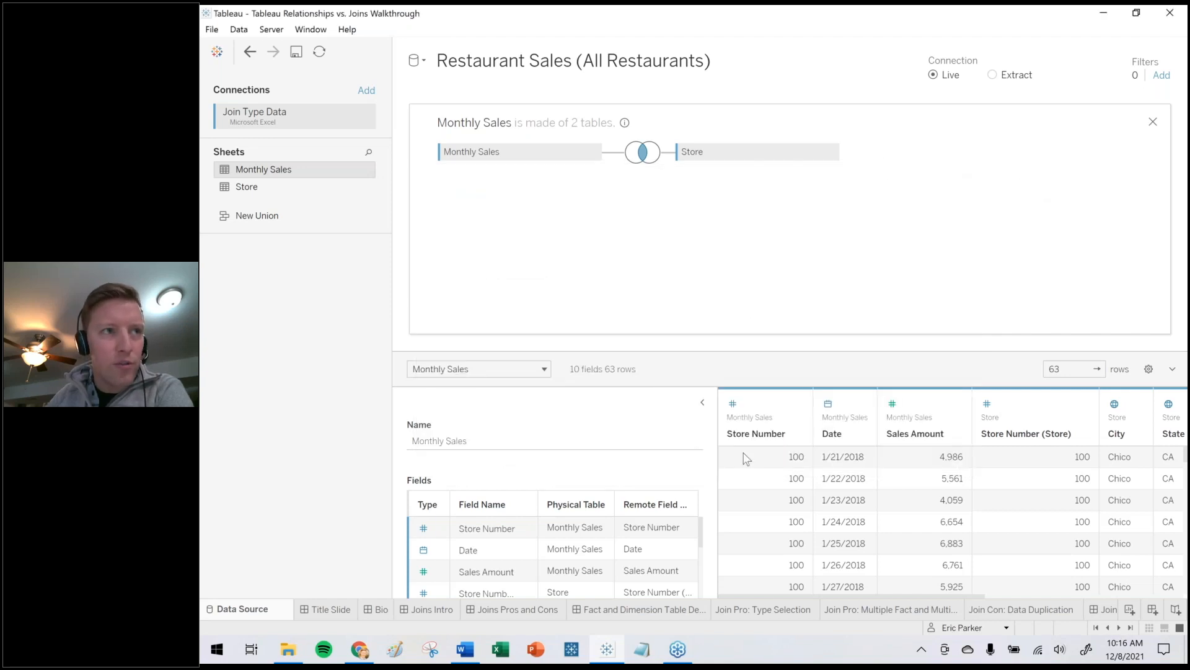
Return to the Join Pro: Type Selection sheet and mark the store number gaps after 101 and after 106 with arrows.
click(772, 610)
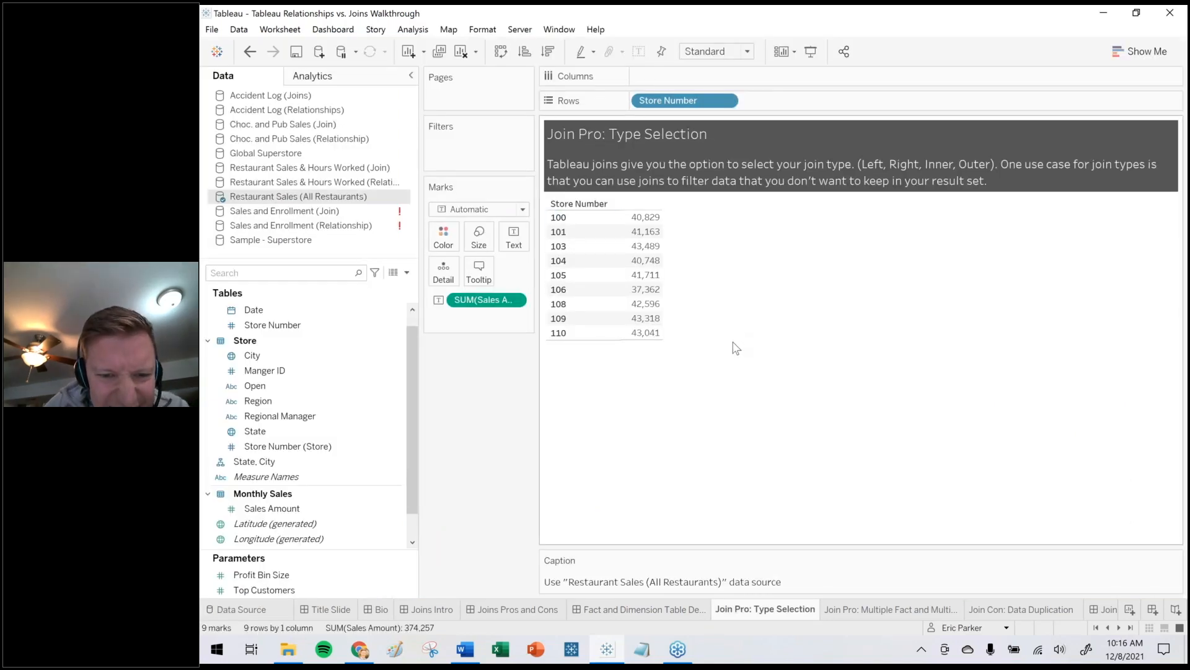
mouse_move(616, 246)
mouse_down()
mouse_move(568, 239)
mouse_move(623, 246)
mouse_up()
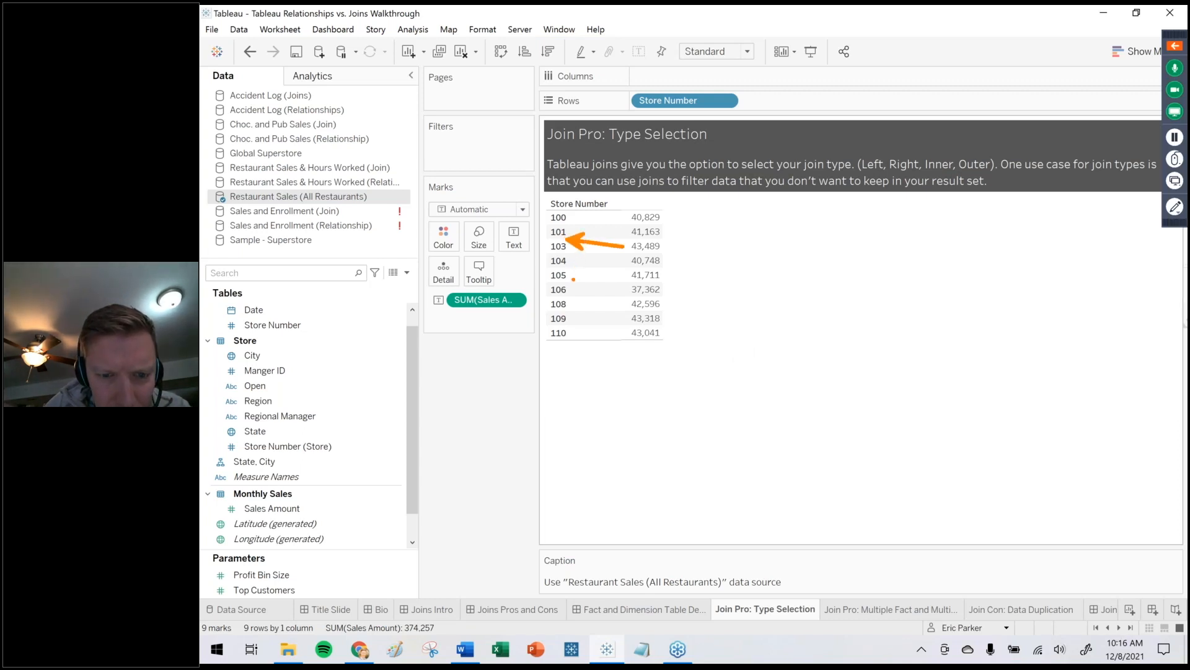
drag(567, 299, 603, 308)
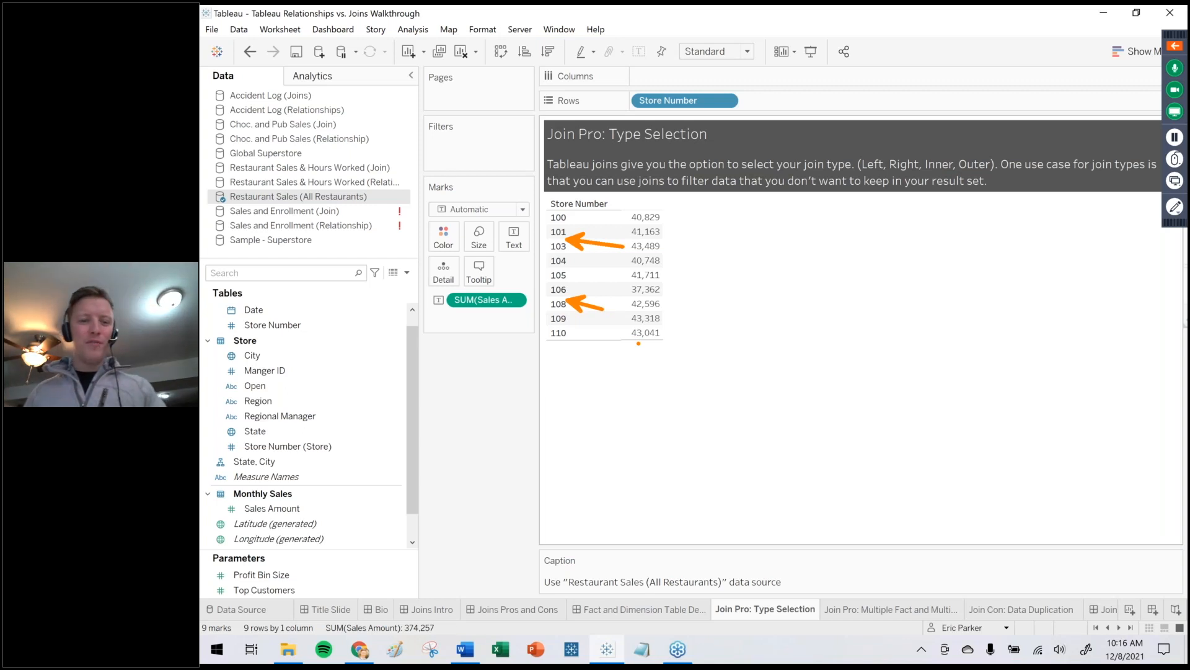
key(Escape)
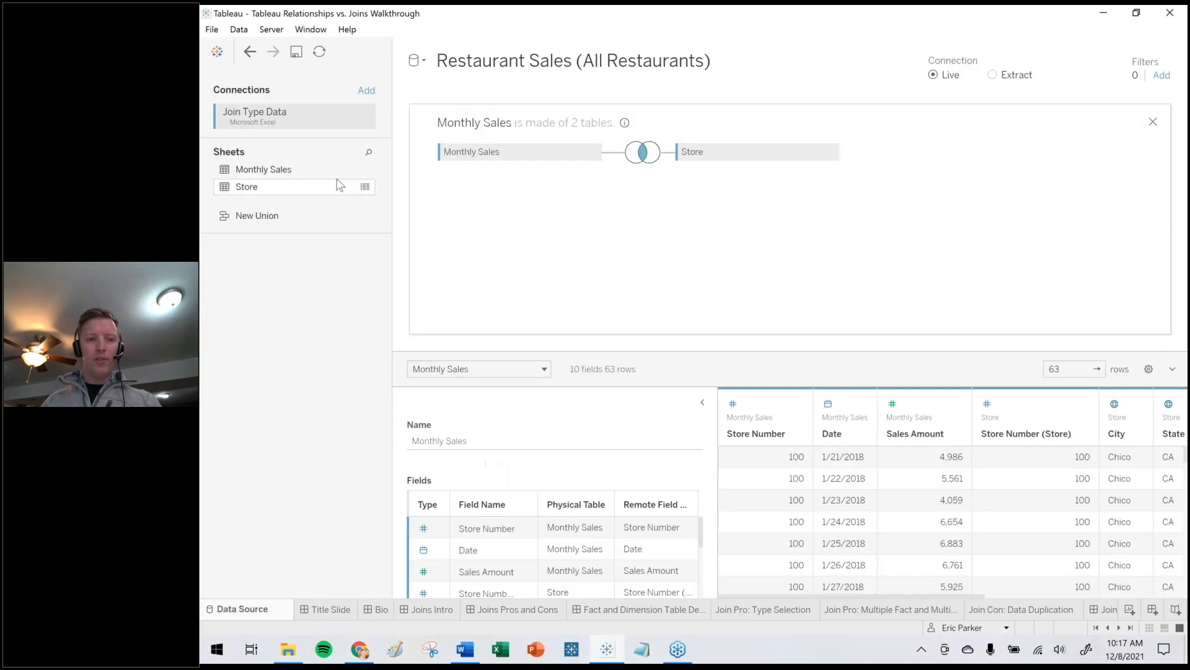
Check the store numbers in the Store table's underlying rows, and return to the Join Pro: Type Selection sheet.
click(366, 187)
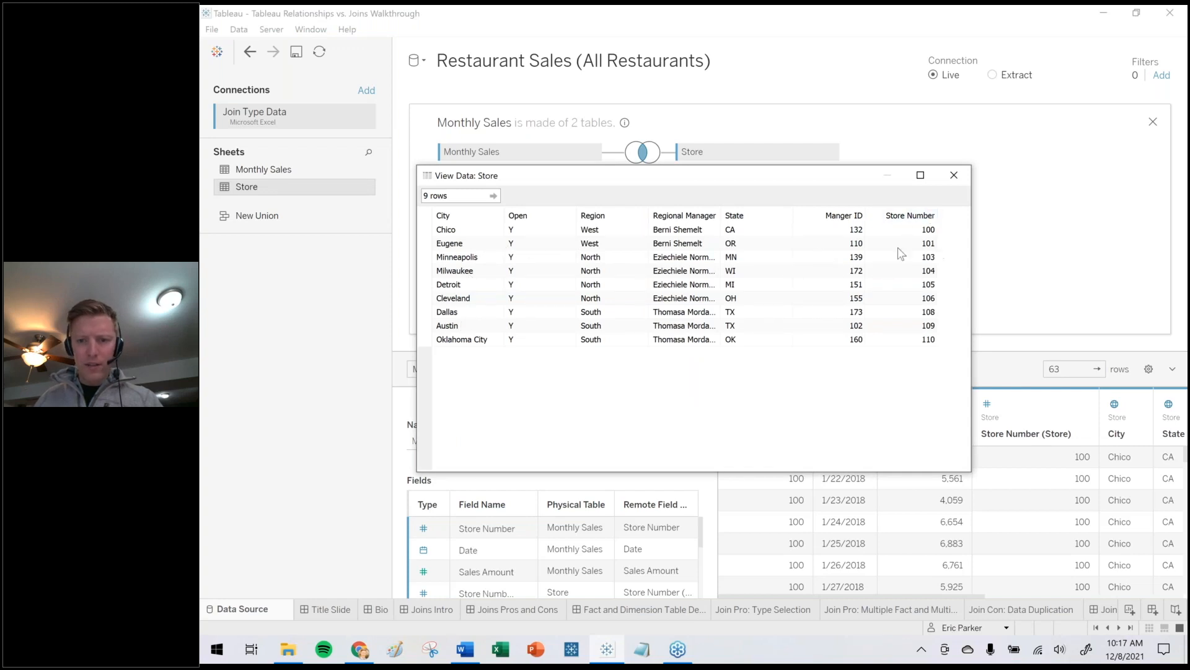
click(954, 175)
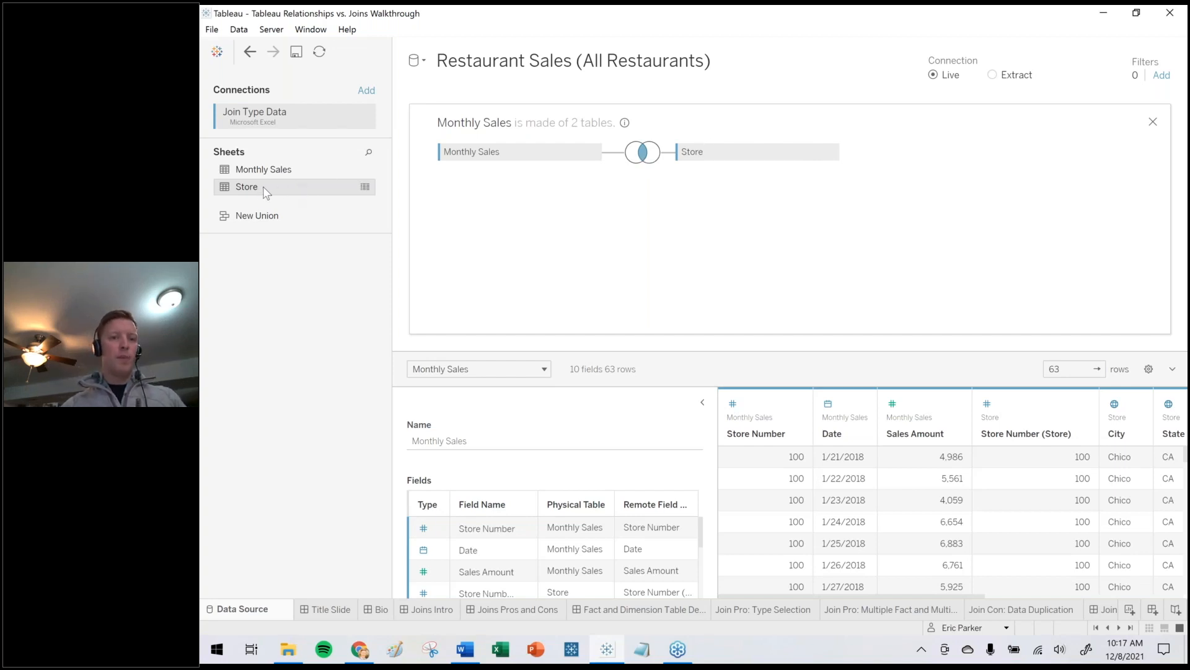
click(771, 608)
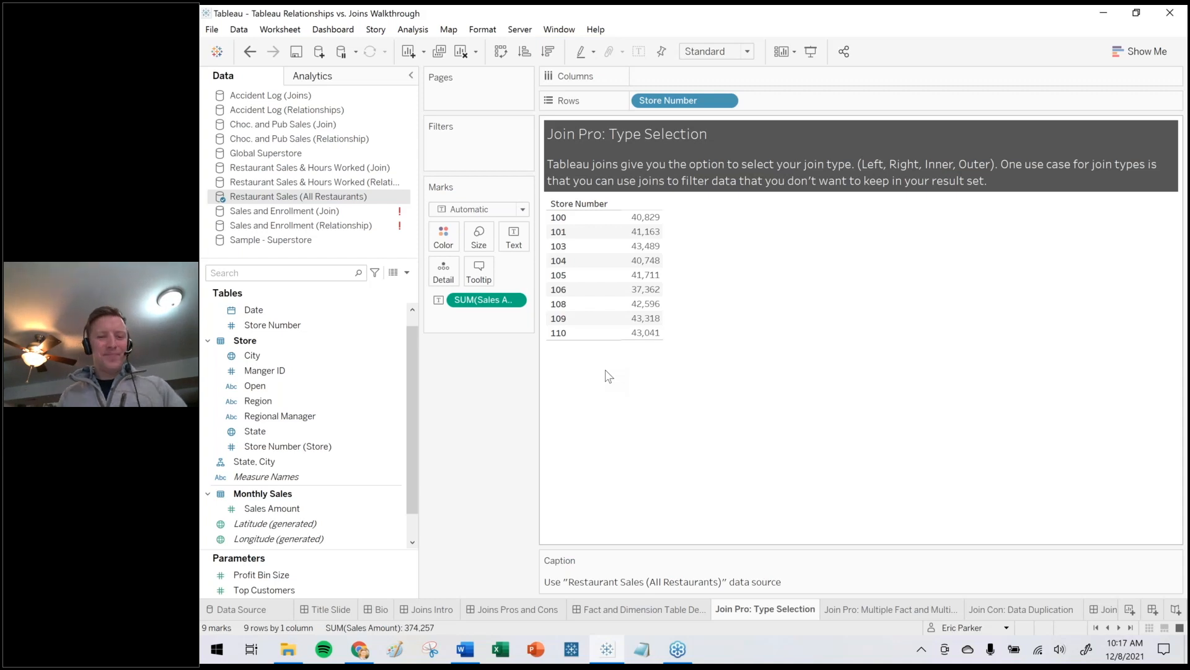
From the multiple fact and dimension tables sheet, edit the Restaurant Sales & Hours Worked (Join) data source and open its Sales table for joining.
key(ctrl+Tab)
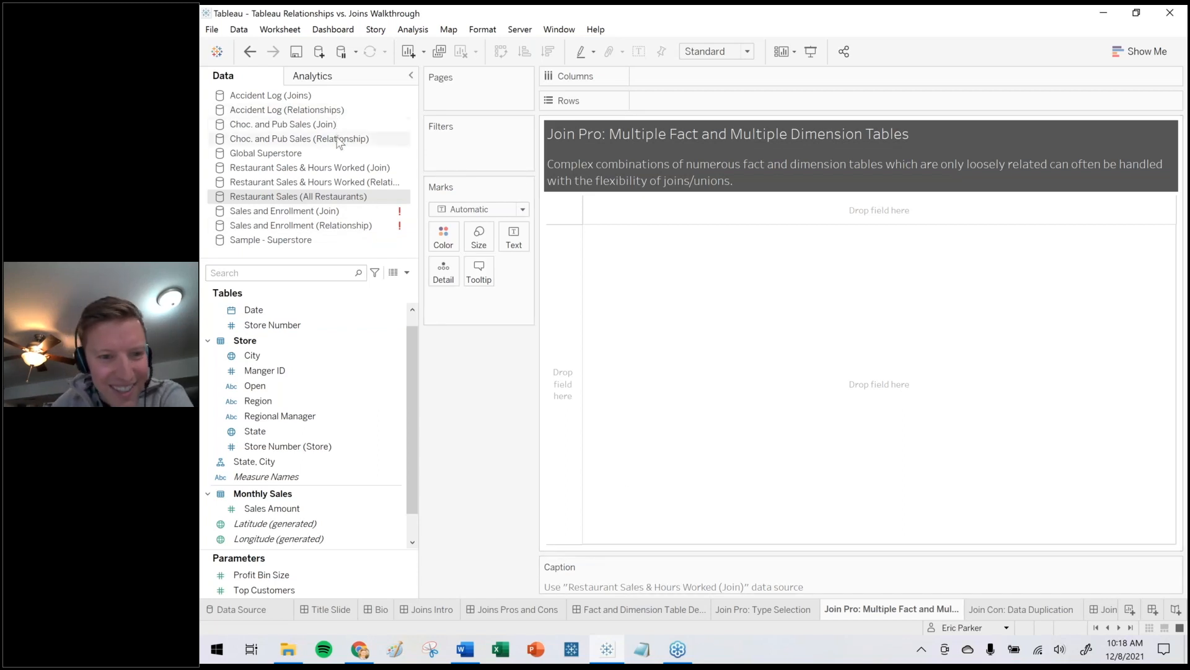
double_click(338, 168)
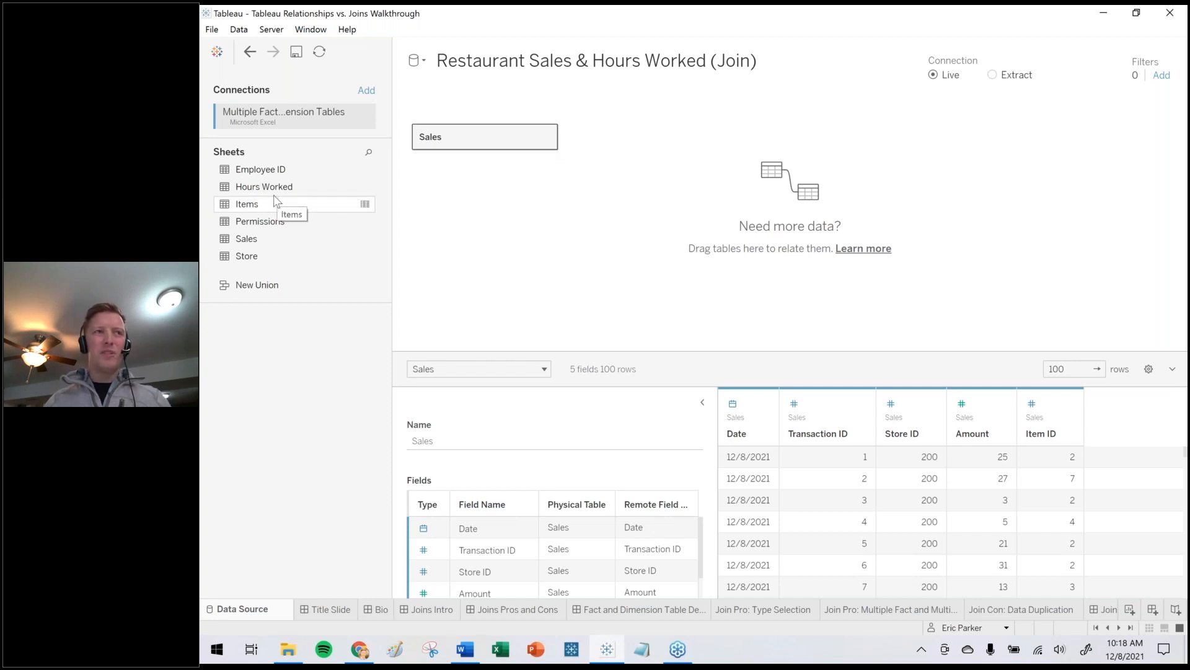
click(546, 138)
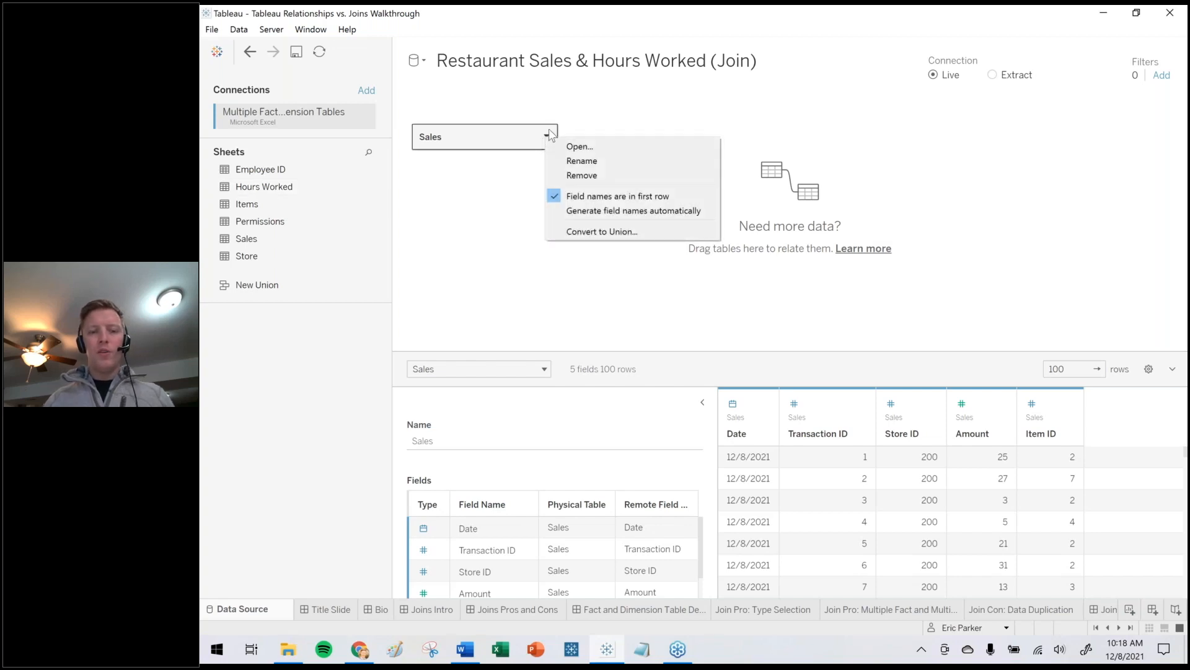
click(579, 147)
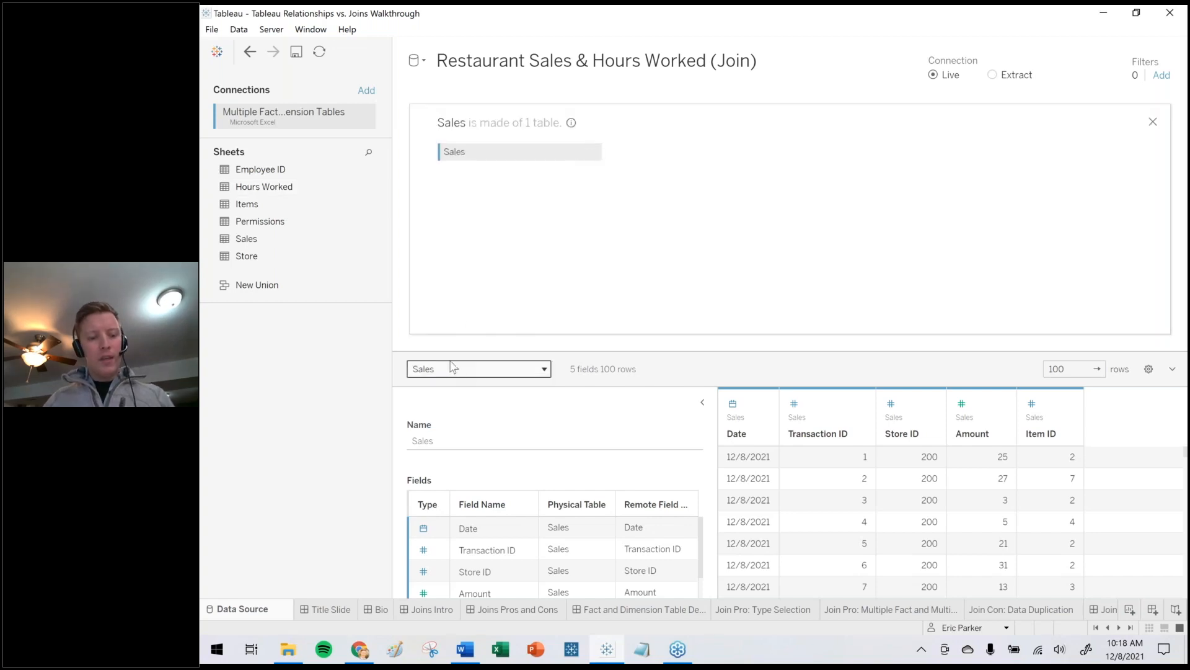
Outline Sales and Hours Worked in green and Employee ID, Items and Store in blue, point out Permissions, and clear the markings.
key(ctrl+2)
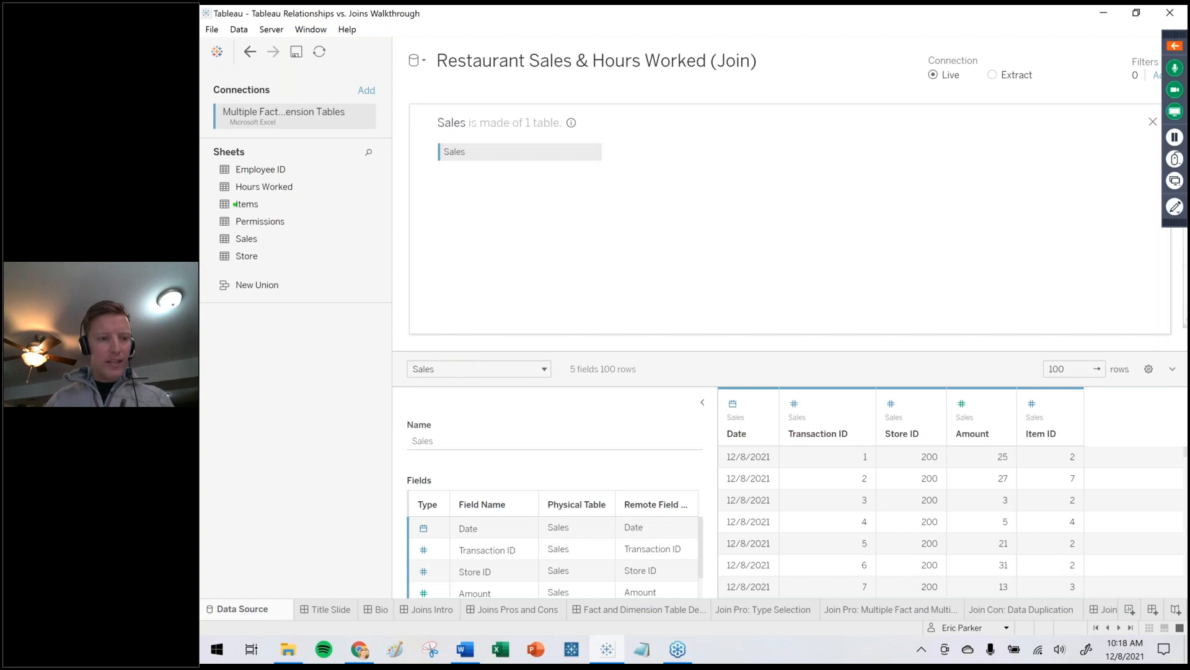
drag(213, 231, 276, 246)
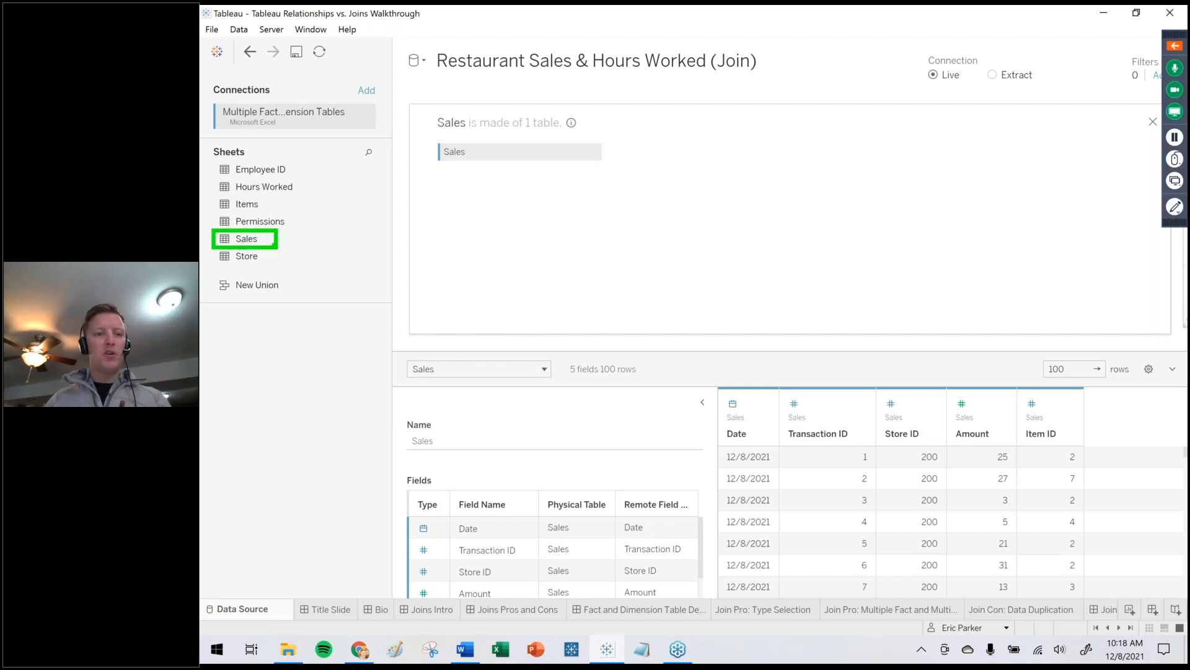
drag(212, 174, 310, 198)
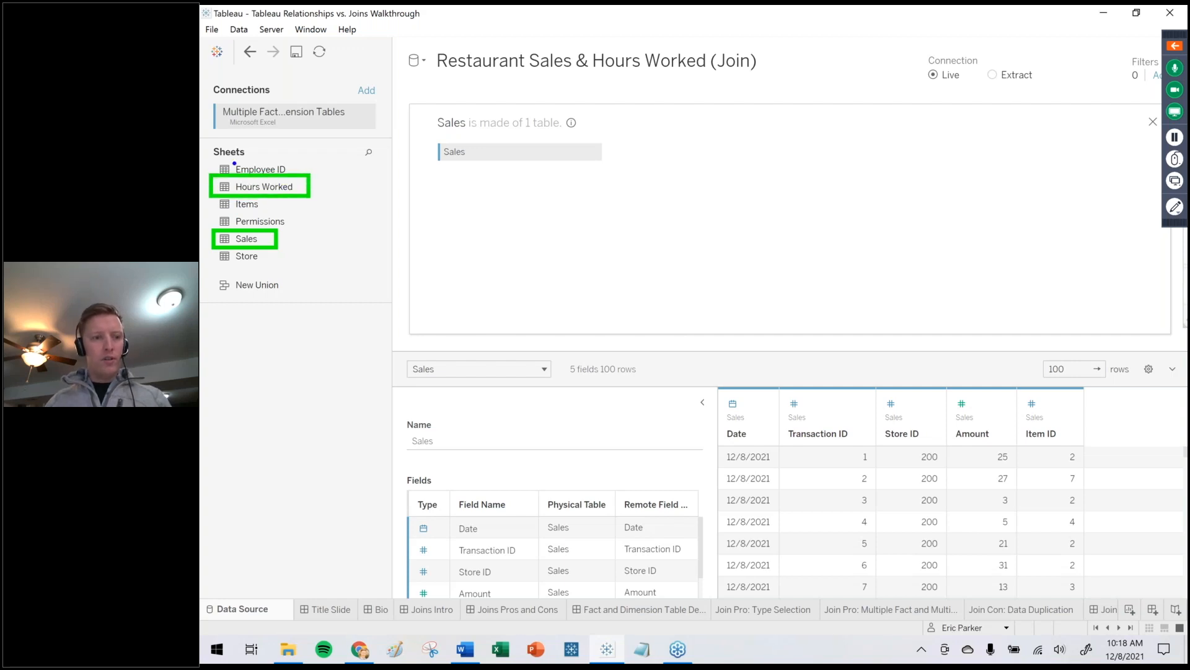
drag(211, 160, 304, 176)
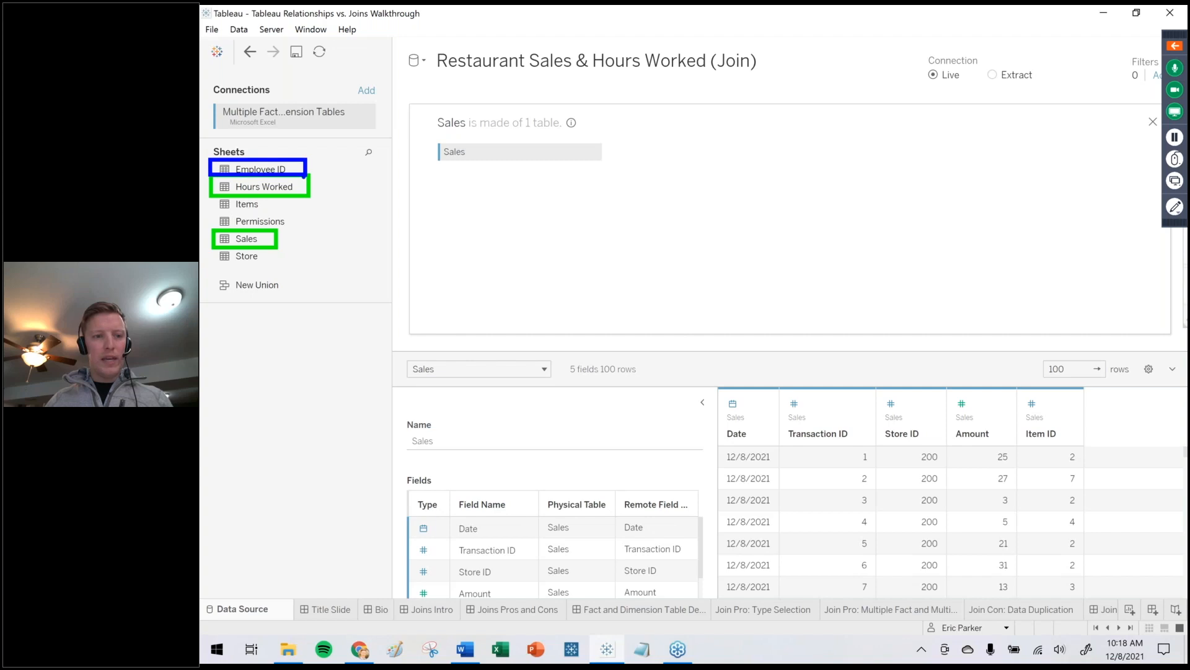
drag(211, 192, 277, 213)
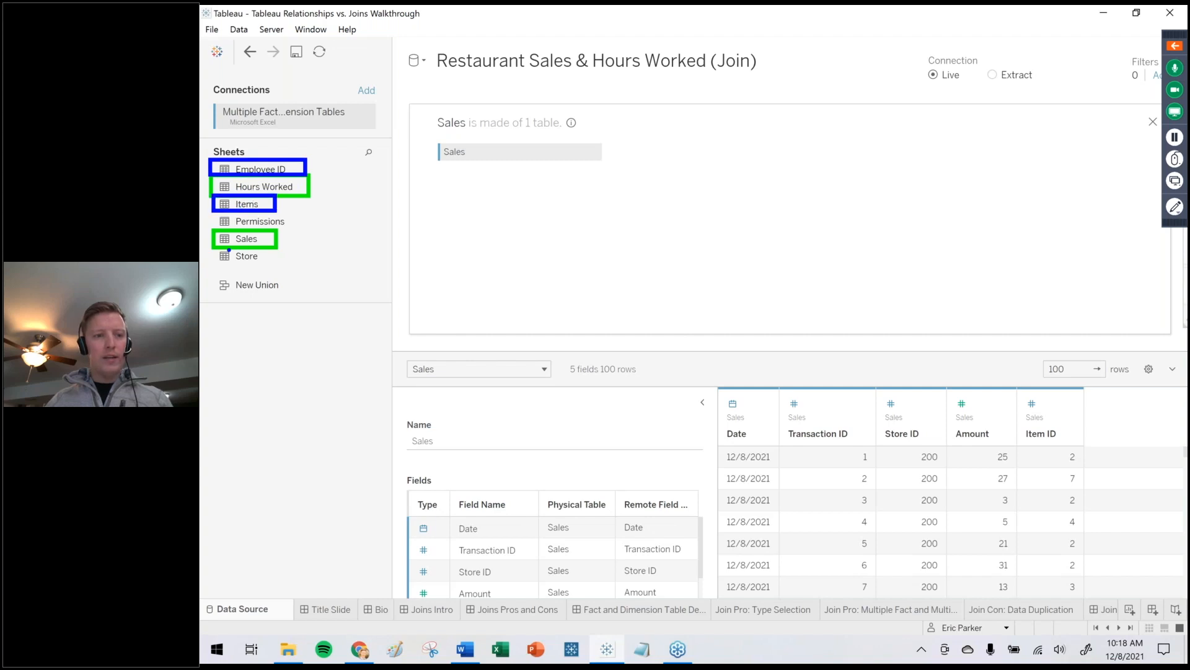
drag(213, 248, 280, 266)
drag(290, 221, 328, 231)
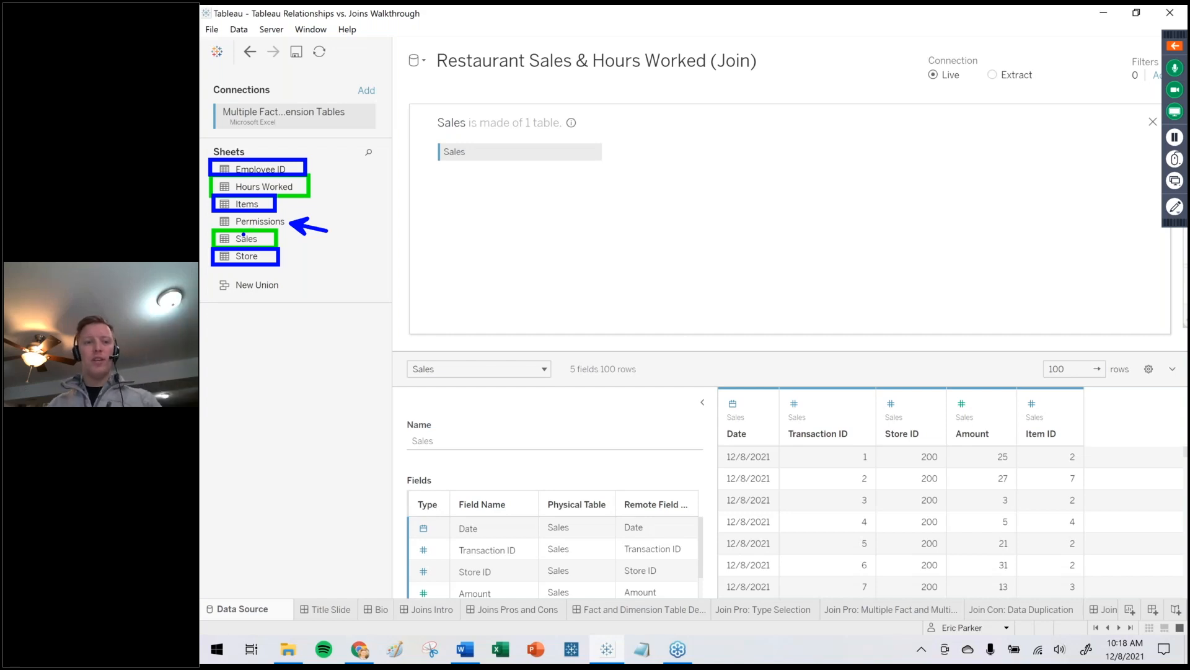
key(Escape)
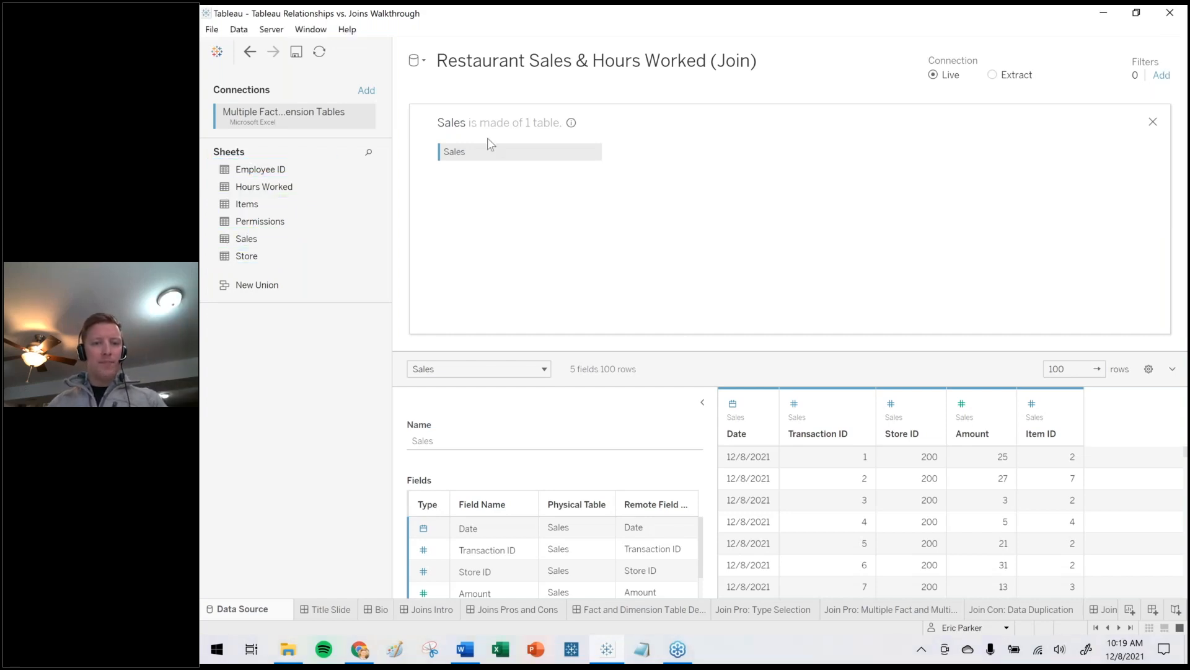
Union the Hours Worked table with Sales, and add Employee ID with a left join on Employee ID.
click(245, 190)
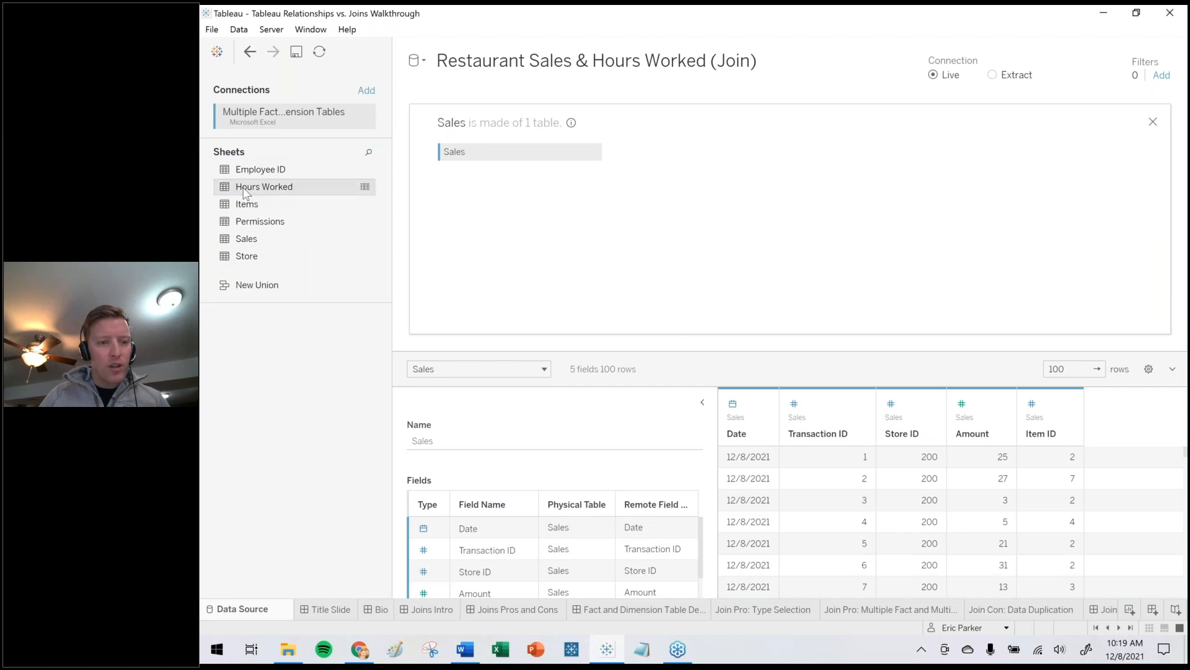
drag(245, 193, 505, 186)
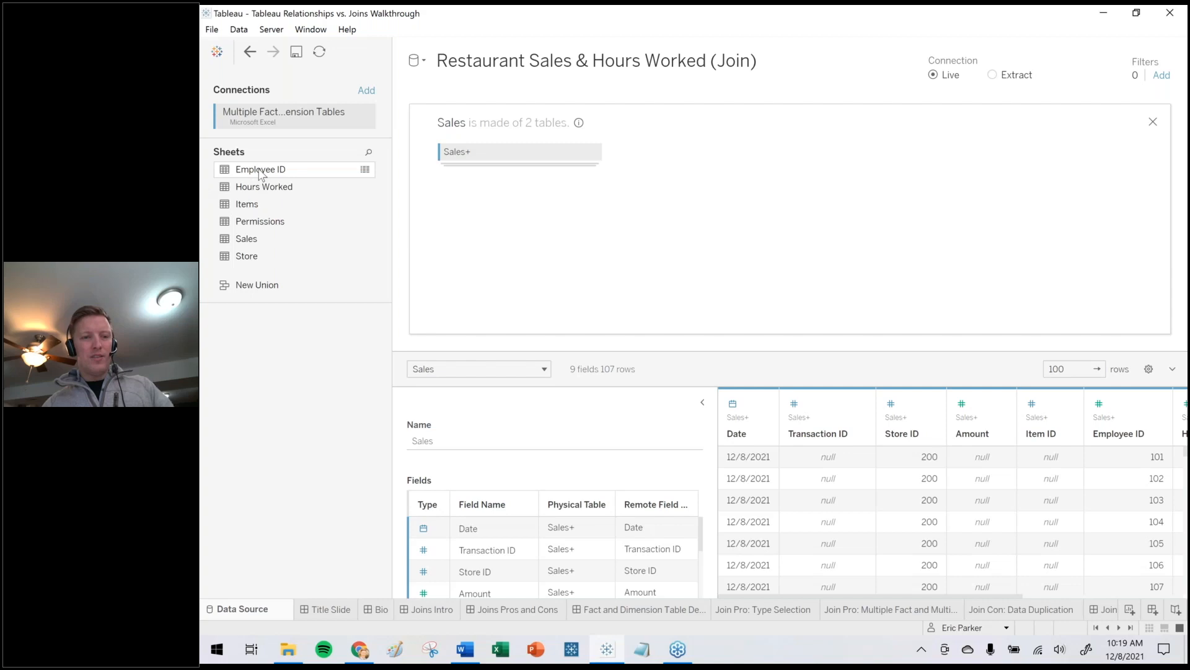
drag(262, 174, 651, 159)
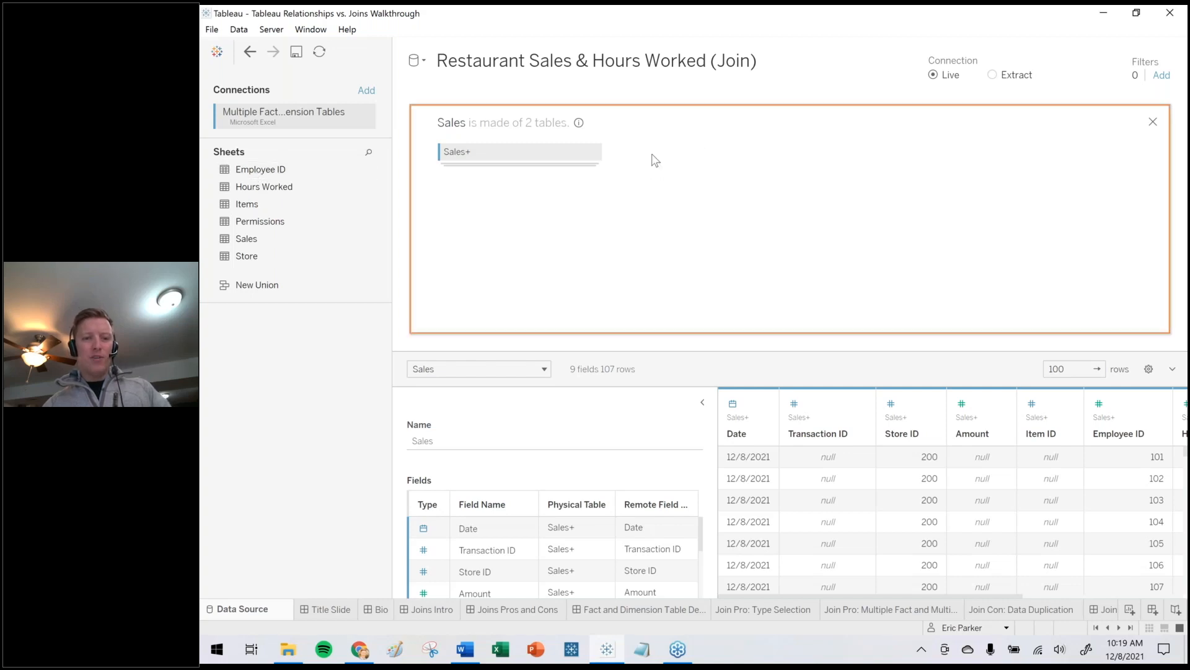
click(650, 153)
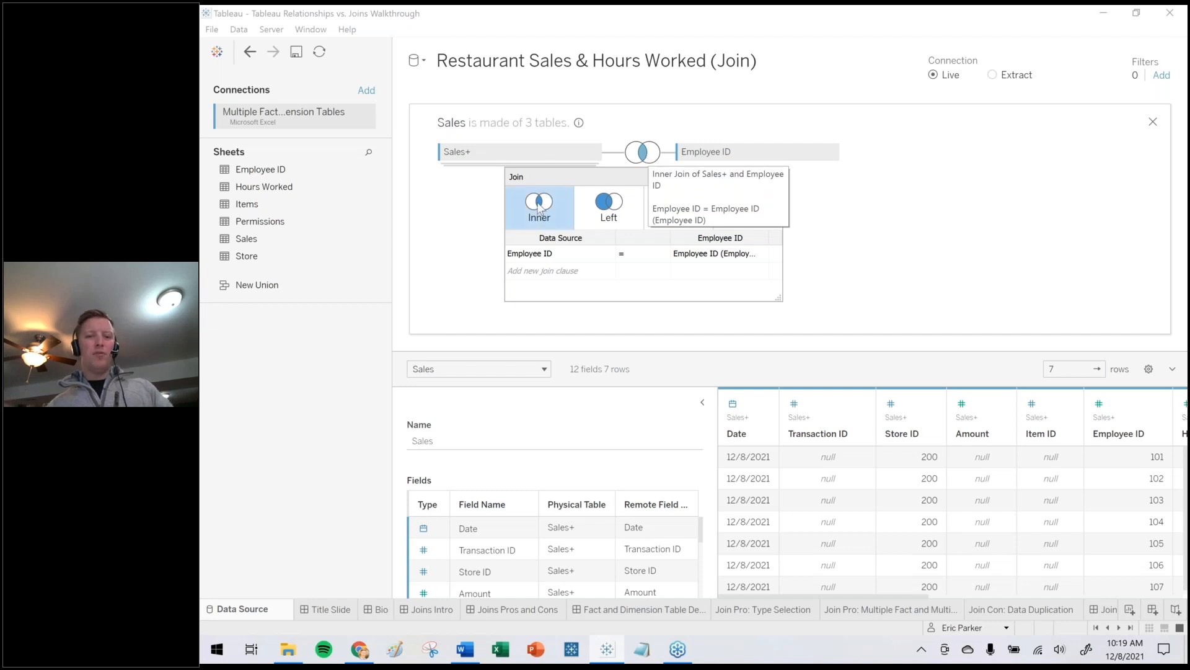
click(600, 210)
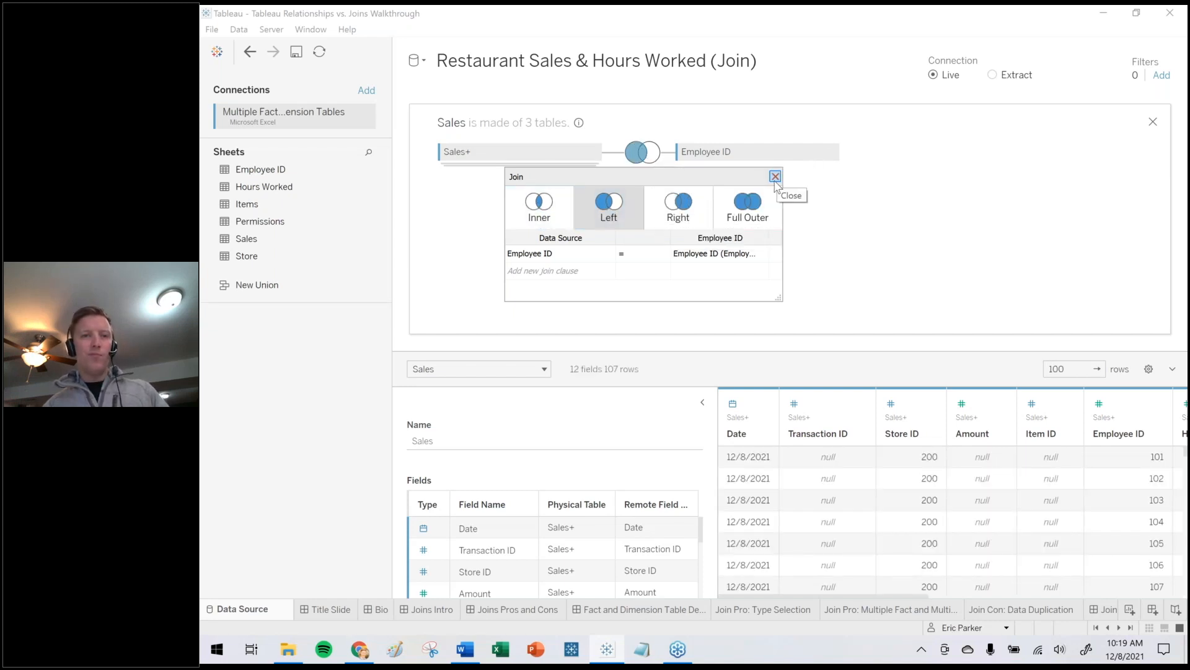
click(775, 177)
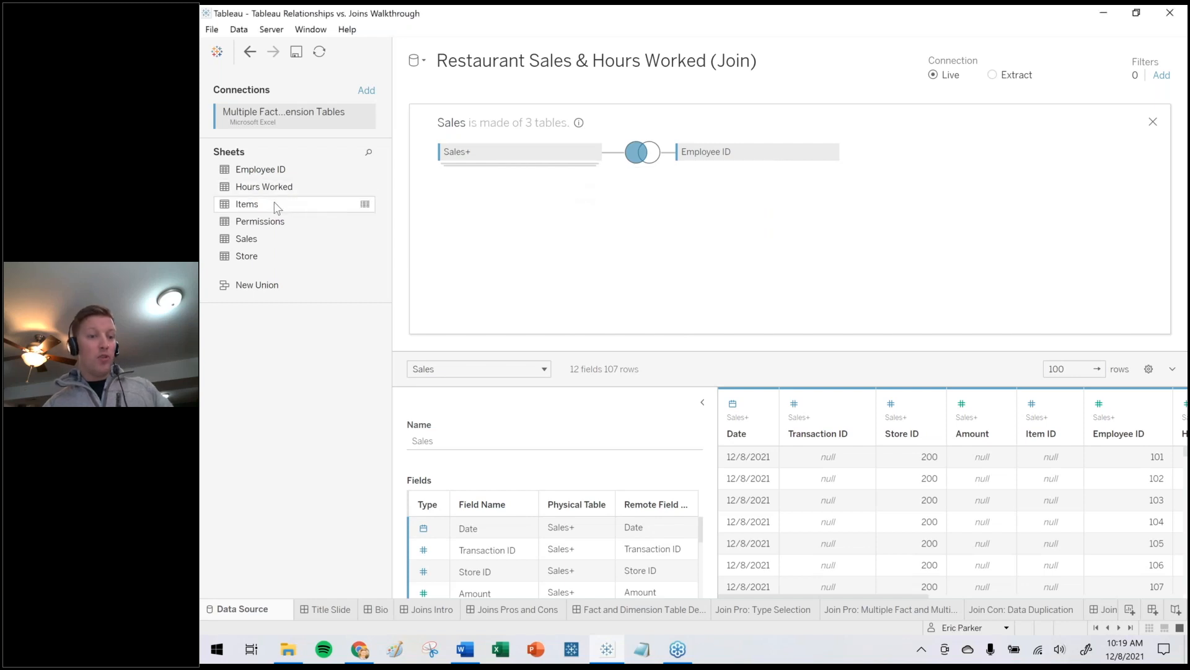
Add the Items table to the Sales+ union with a left join on Item ID.
click(259, 209)
drag(259, 209, 663, 210)
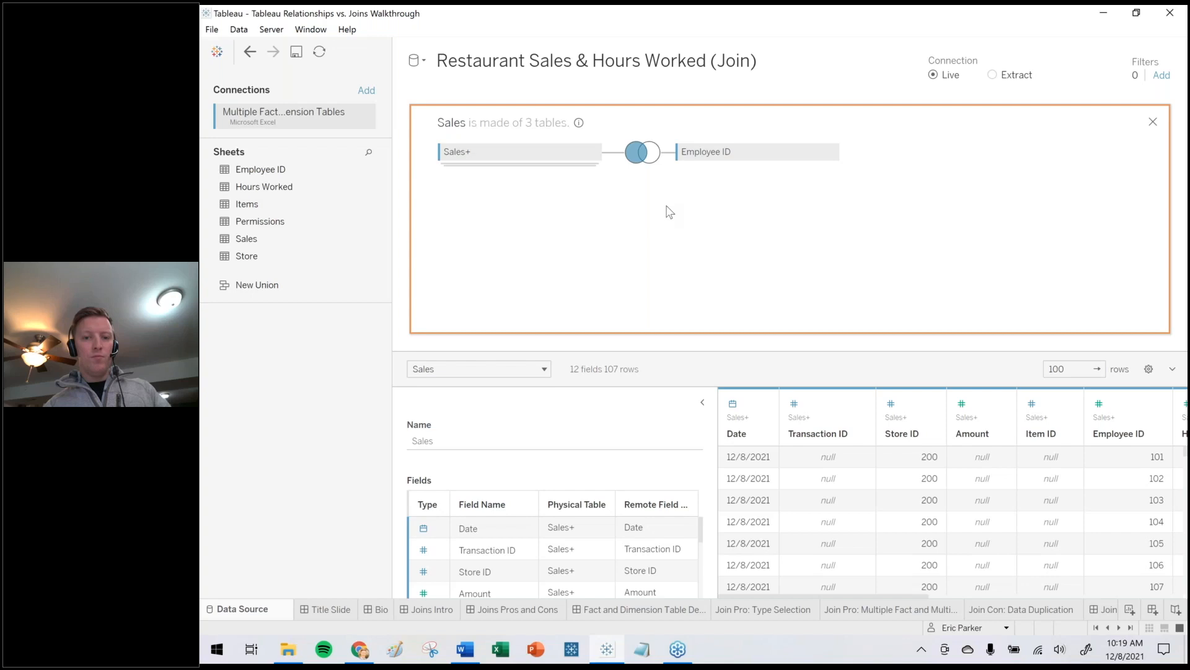
click(610, 254)
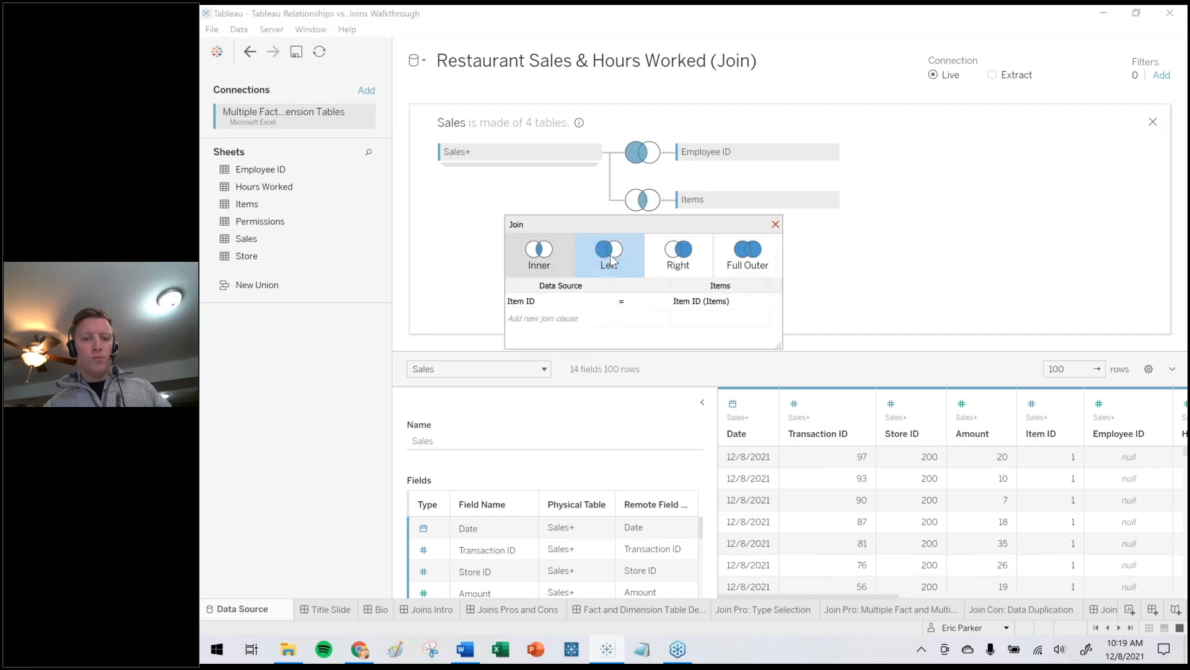
click(776, 225)
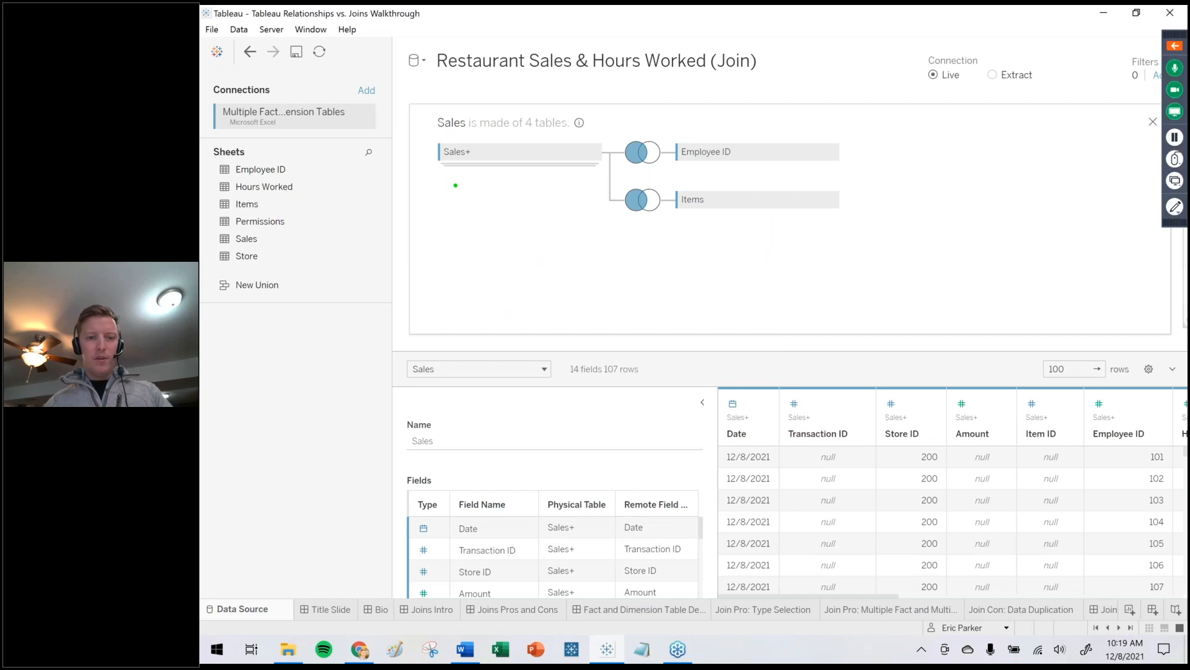
Sketch two stacked boxes for the Sales+ union with lines to the Employee ID and Items joins, and clear the drawing.
drag(455, 184, 596, 250)
drag(455, 251, 596, 314)
drag(450, 161, 440, 232)
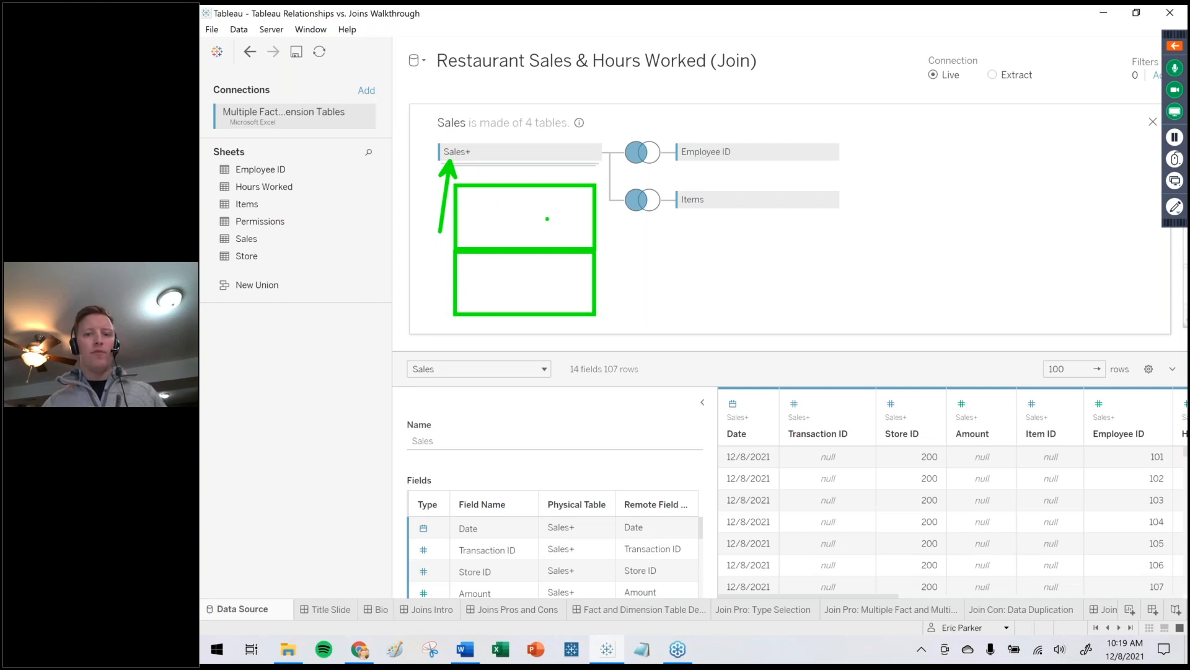
drag(596, 216, 659, 147)
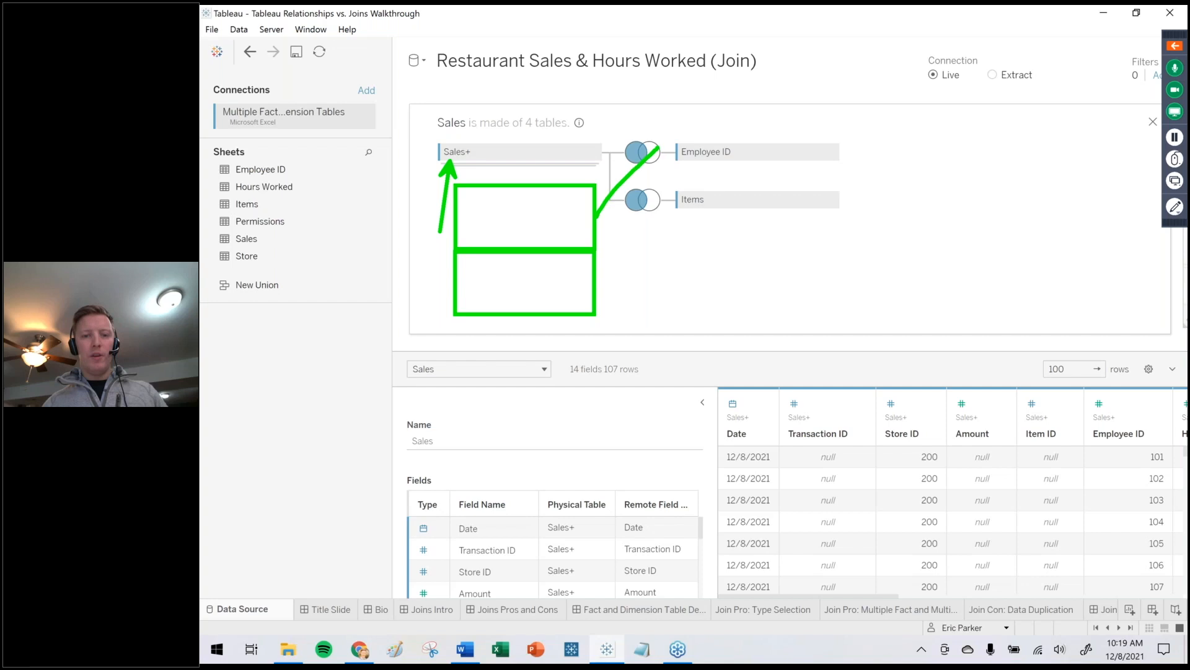
drag(597, 296, 658, 202)
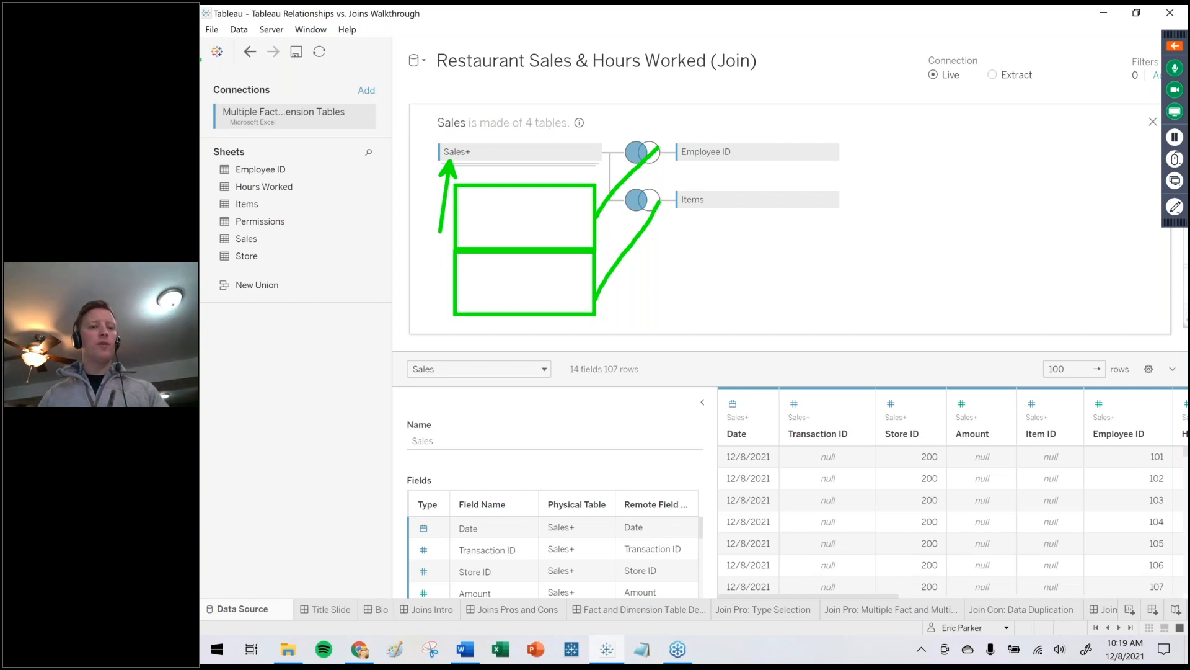
key(Escape)
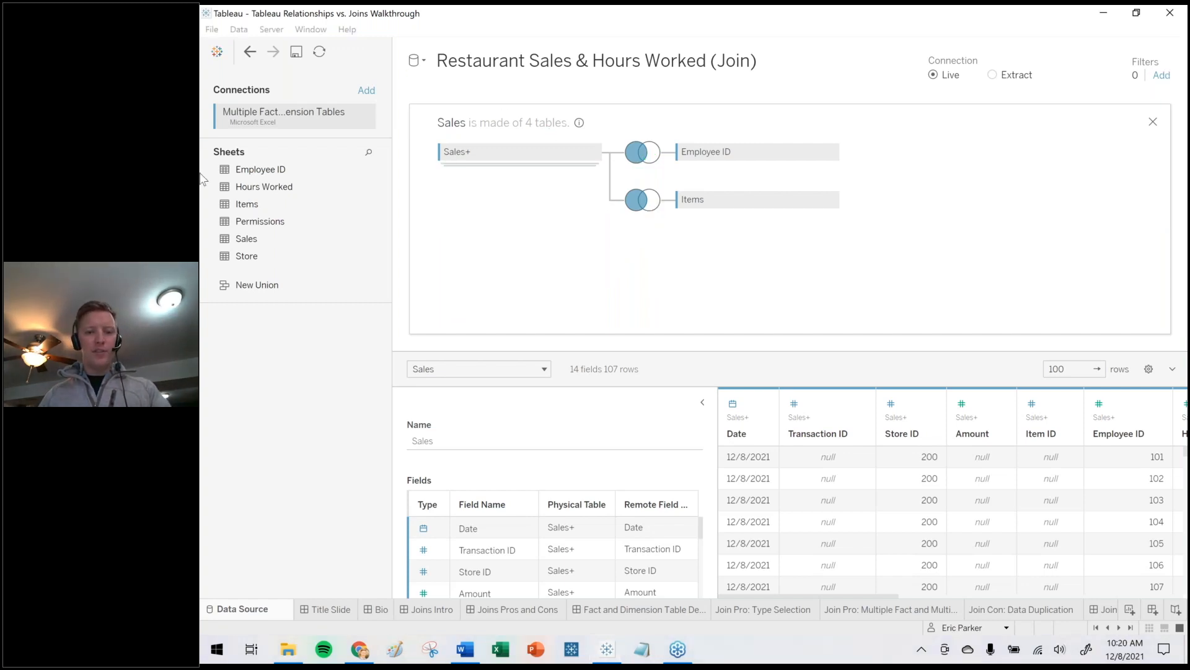
Add the Store table with a left join on Store ID, and return to the multiple fact and dimension tables sheet to view the fields.
drag(282, 251, 665, 260)
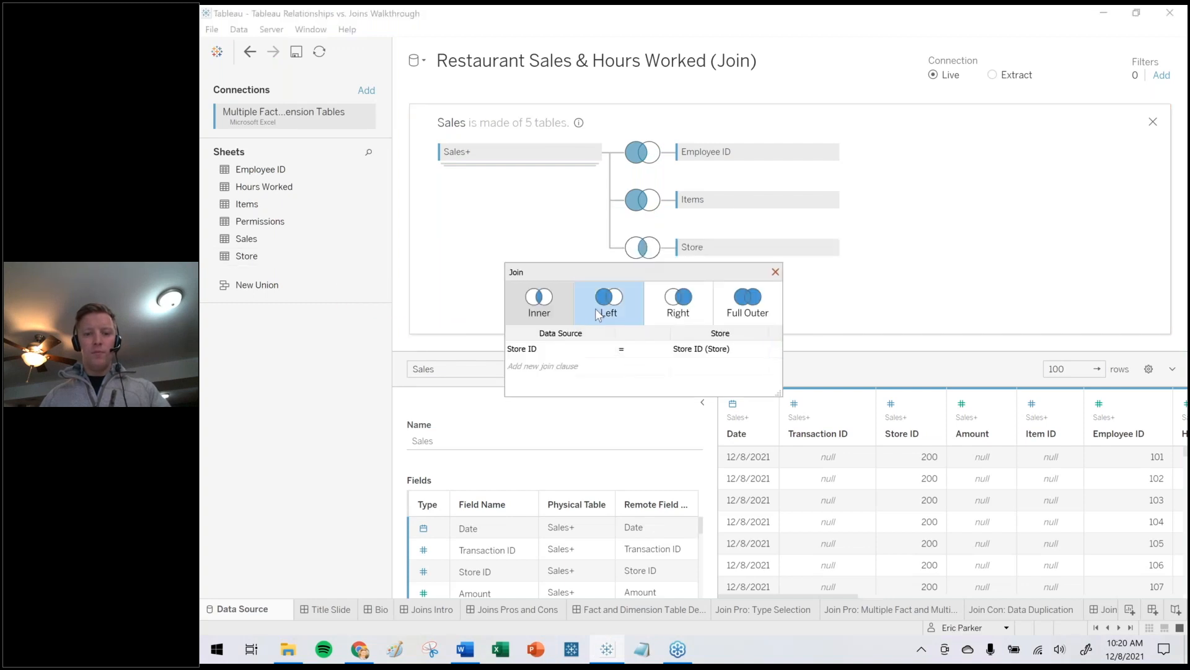
click(775, 273)
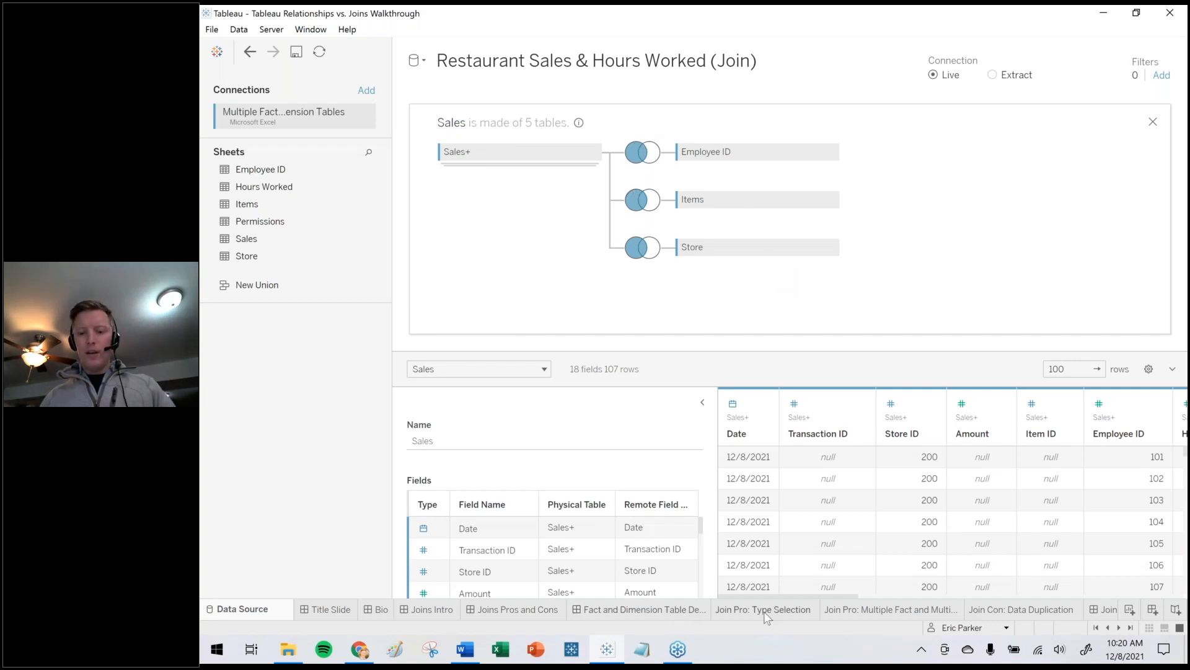
click(880, 610)
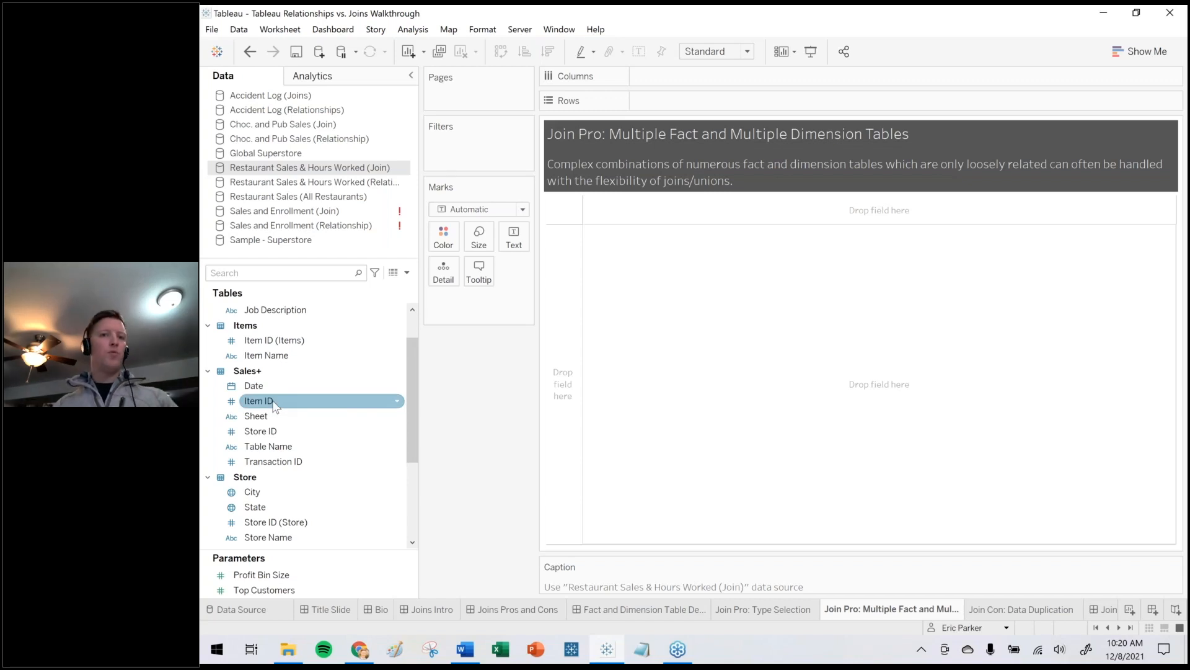
scroll(287, 417, up, 1)
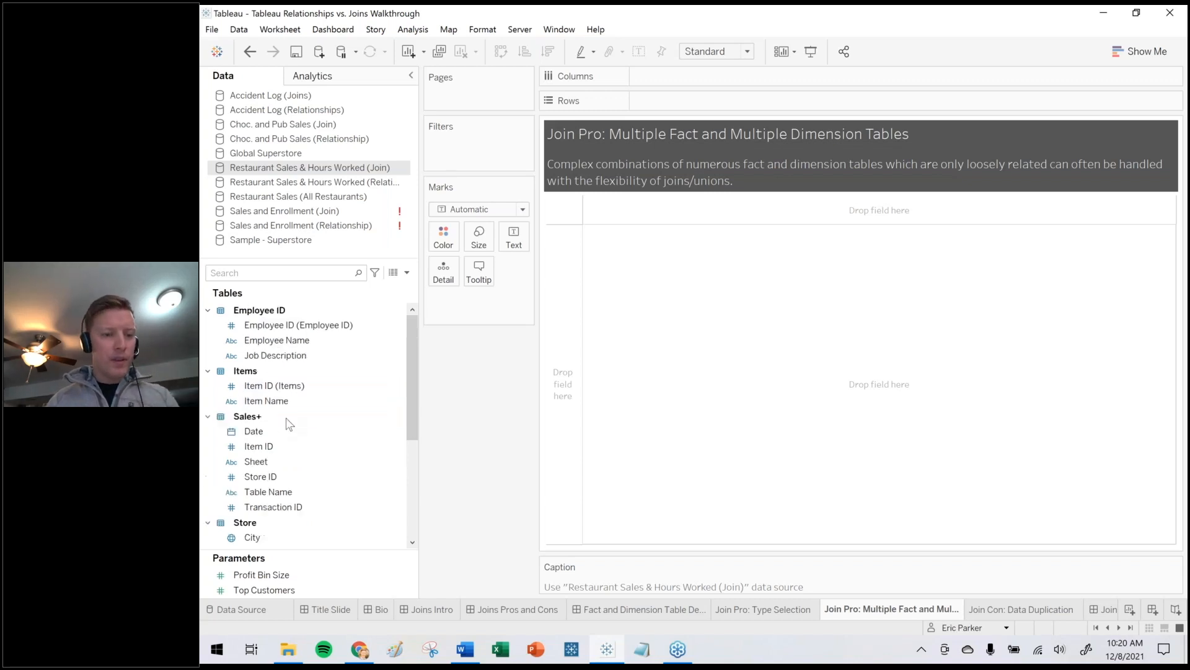
List Store ID and Date as rows, with the date shown as month, day and year.
click(256, 478)
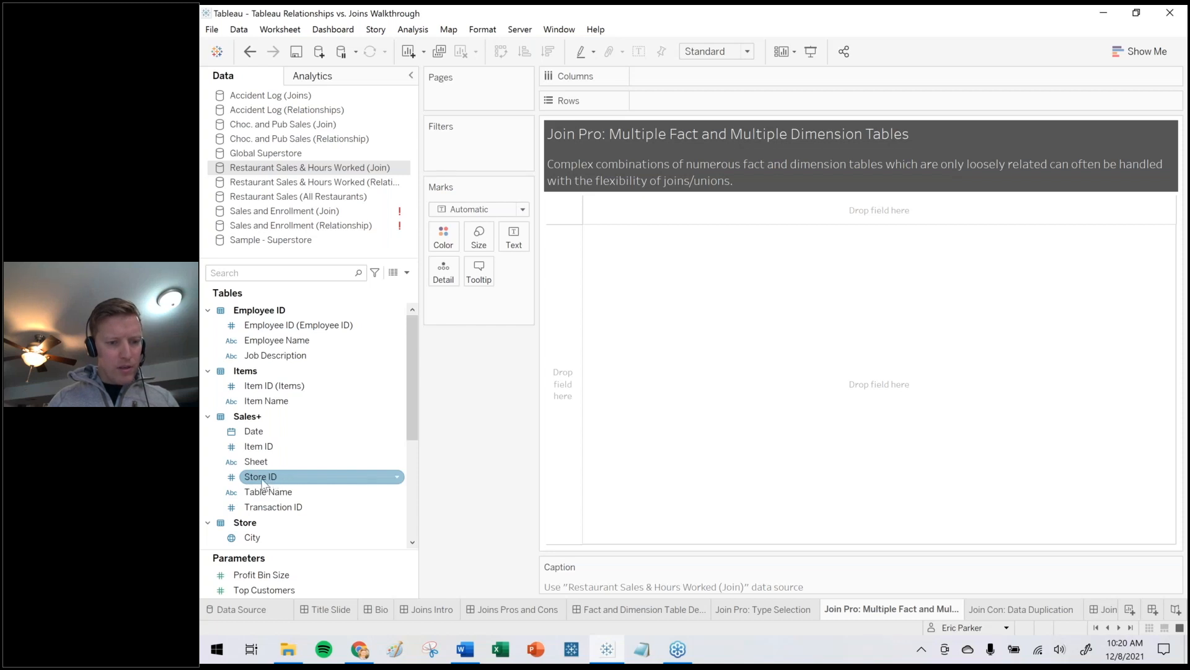
drag(263, 480, 563, 384)
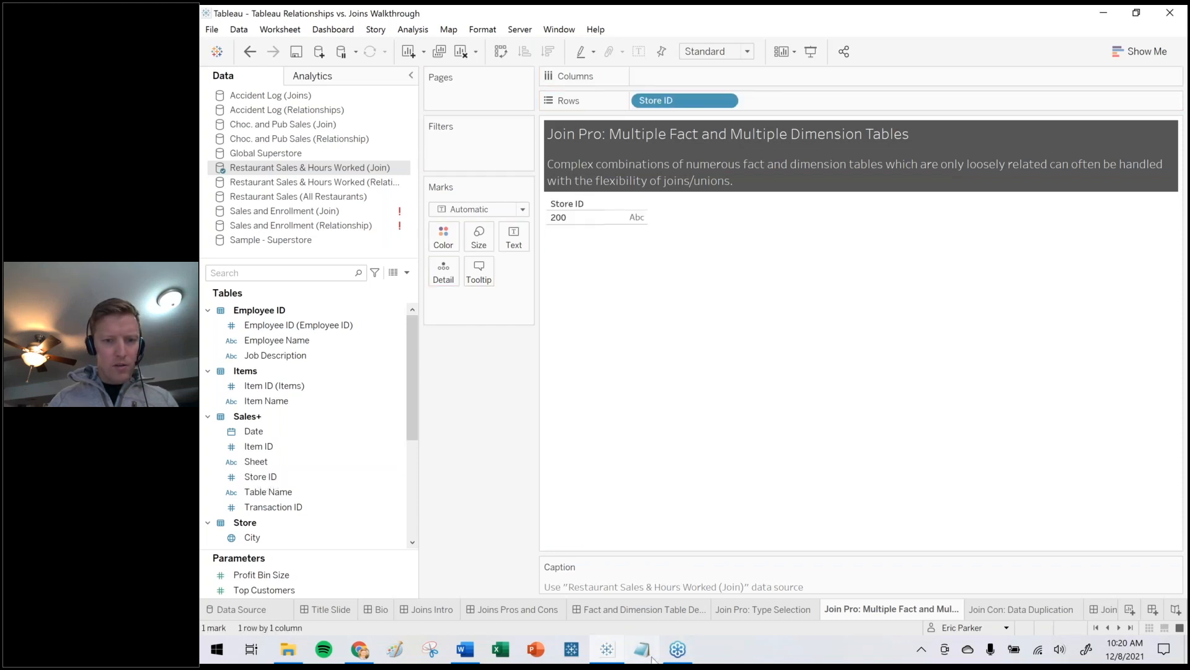
click(270, 434)
drag(271, 437, 769, 100)
click(645, 304)
click(718, 495)
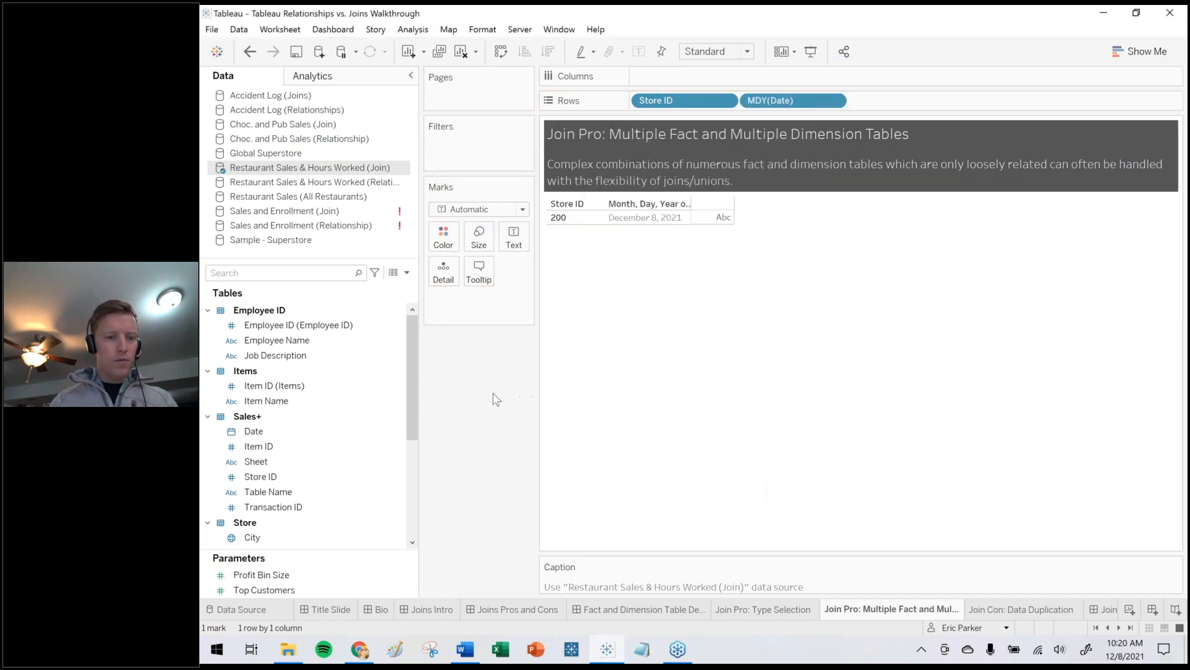
Show the summed Amount and Hours Worked from Sales+ as values in the table.
drag(407, 393, 412, 496)
click(248, 480)
drag(247, 482, 518, 244)
click(273, 508)
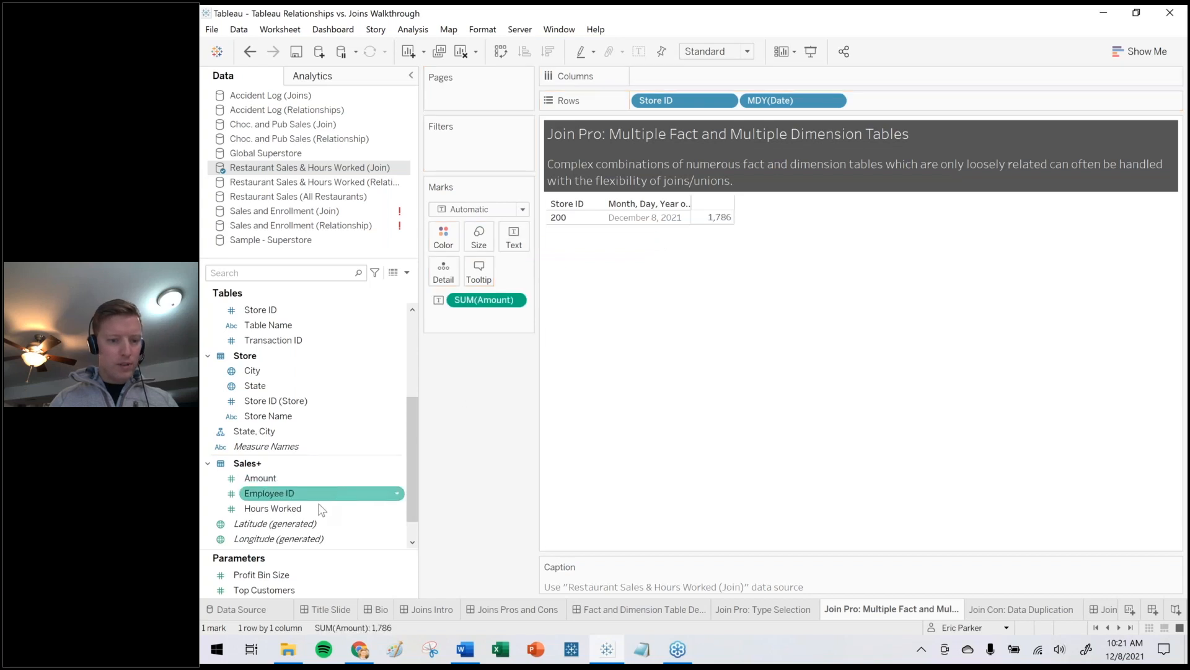
double_click(278, 510)
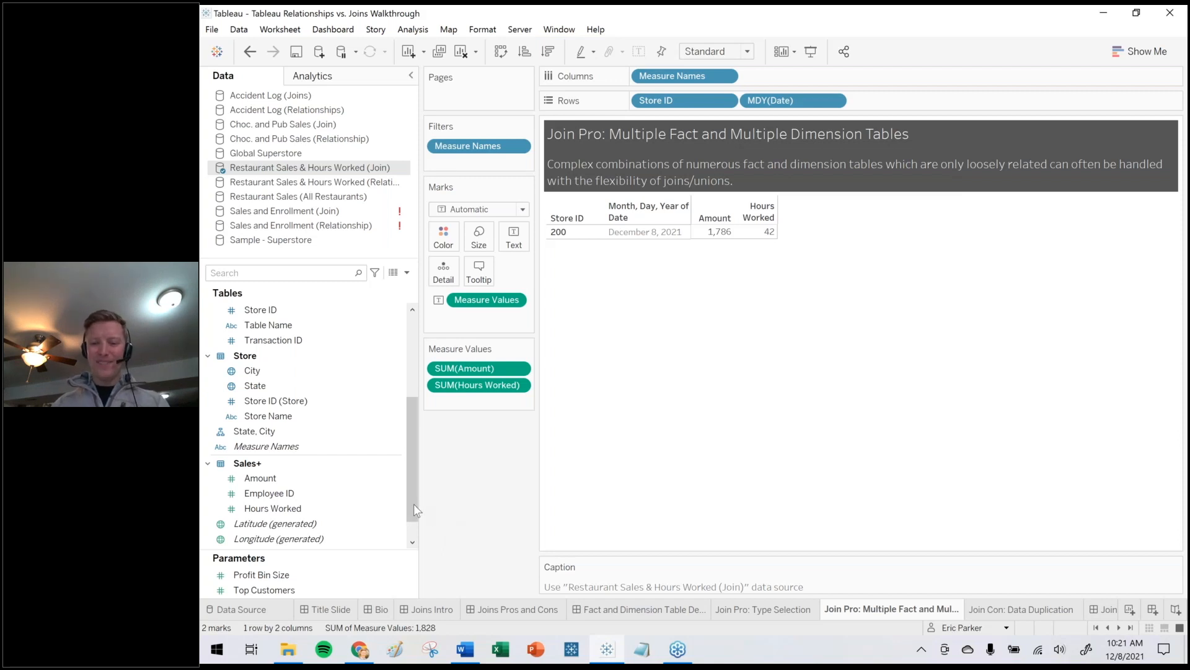
Go to the Join Con: Data Duplication sheet and open the Accident Log (Joins) data source for editing.
click(1121, 626)
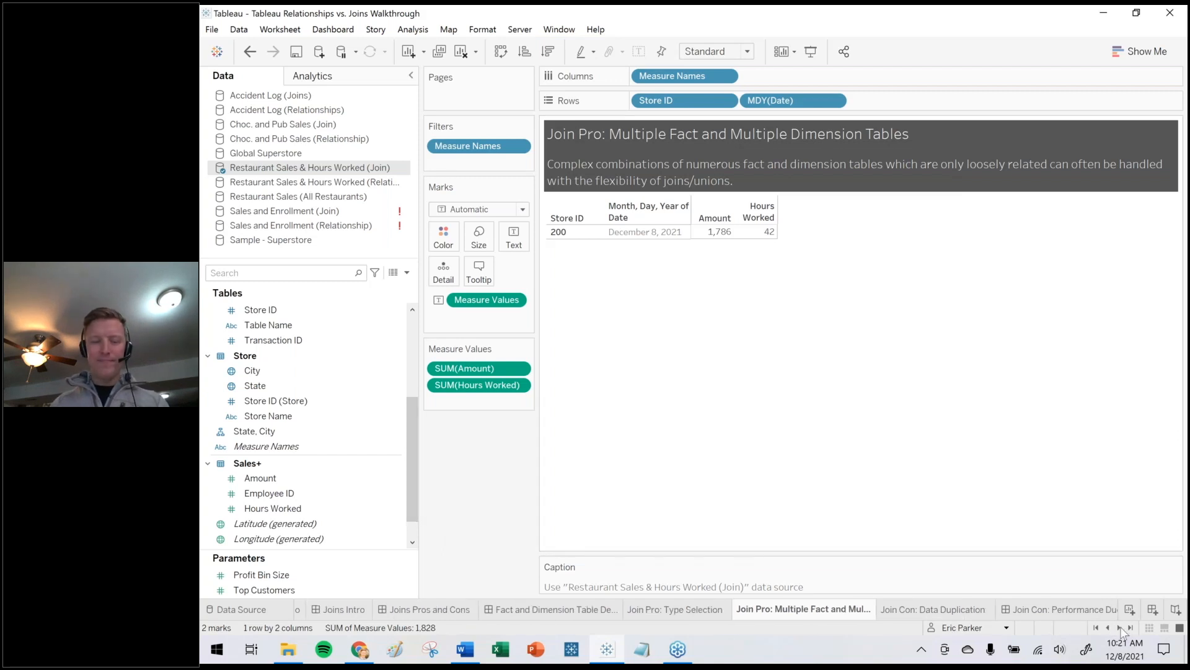
click(1118, 626)
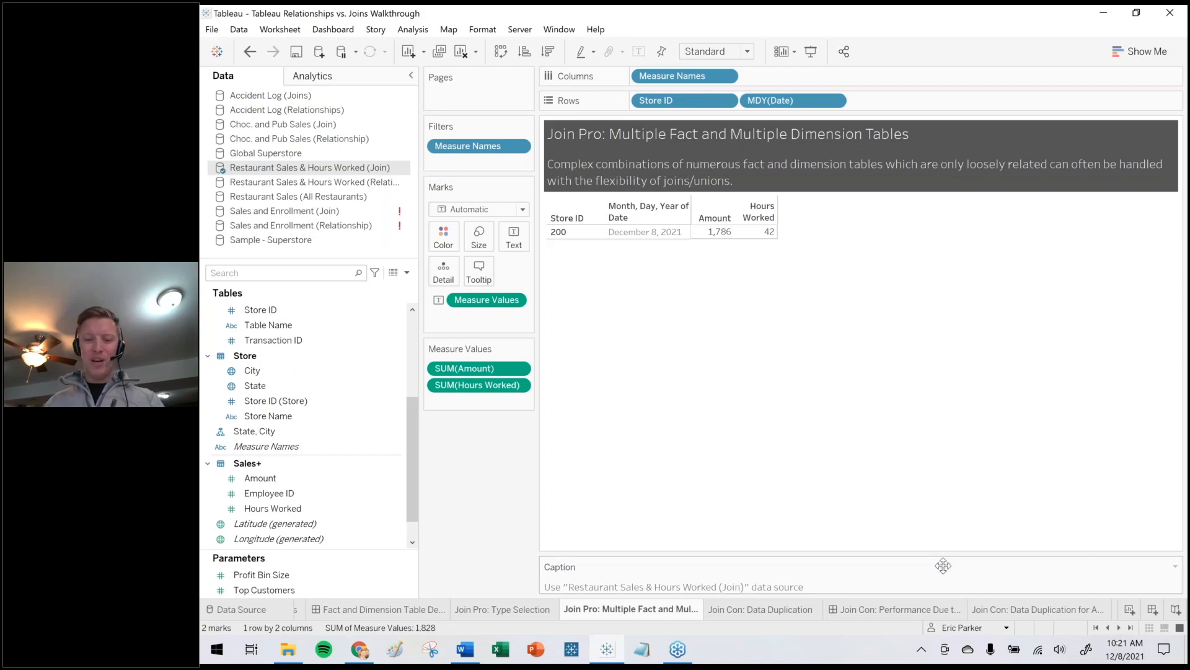
click(775, 610)
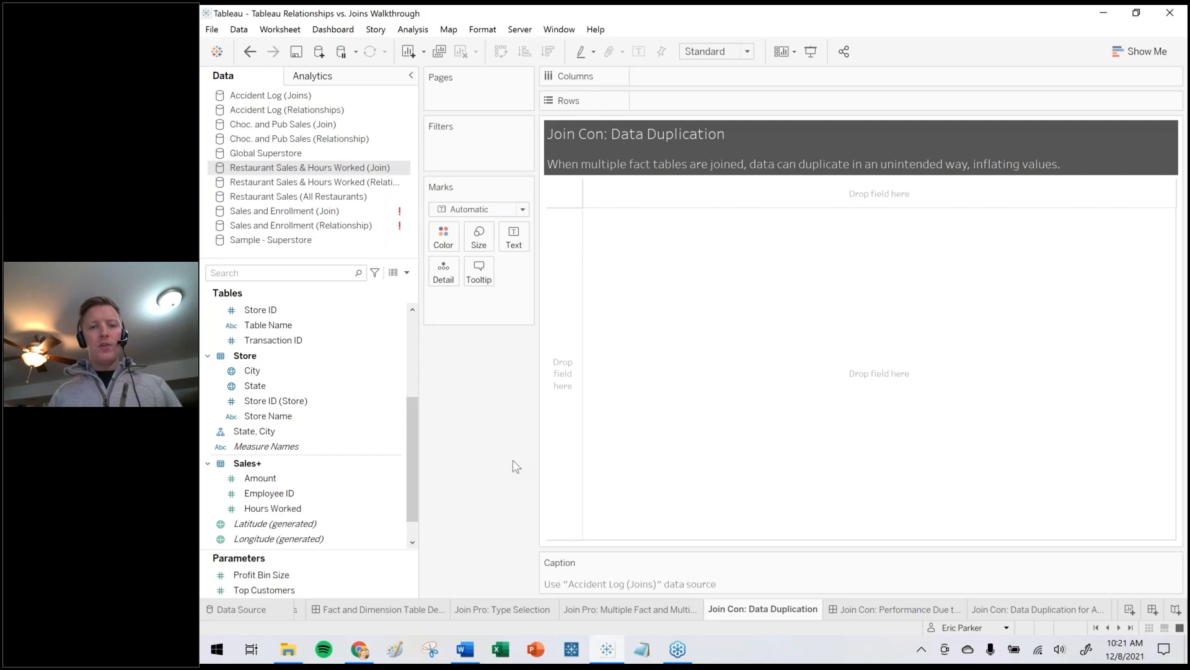
click(262, 98)
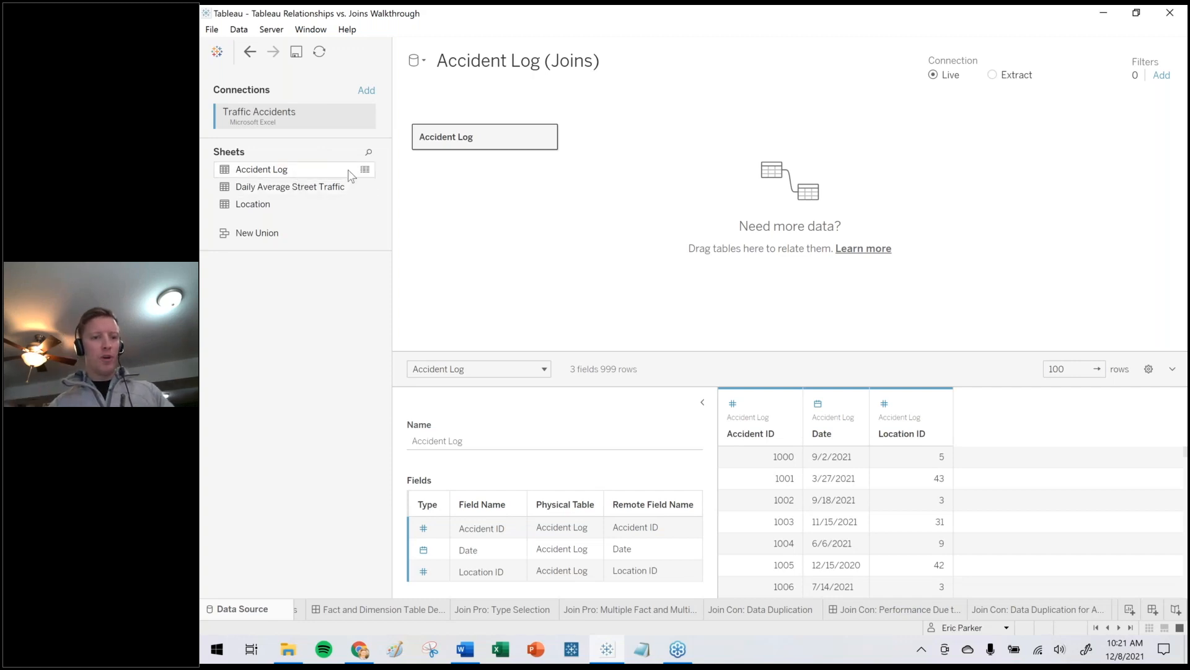
Examine the rows of the Accident Log, Location and Daily Average Street Traffic tables, including their Location IDs.
click(365, 169)
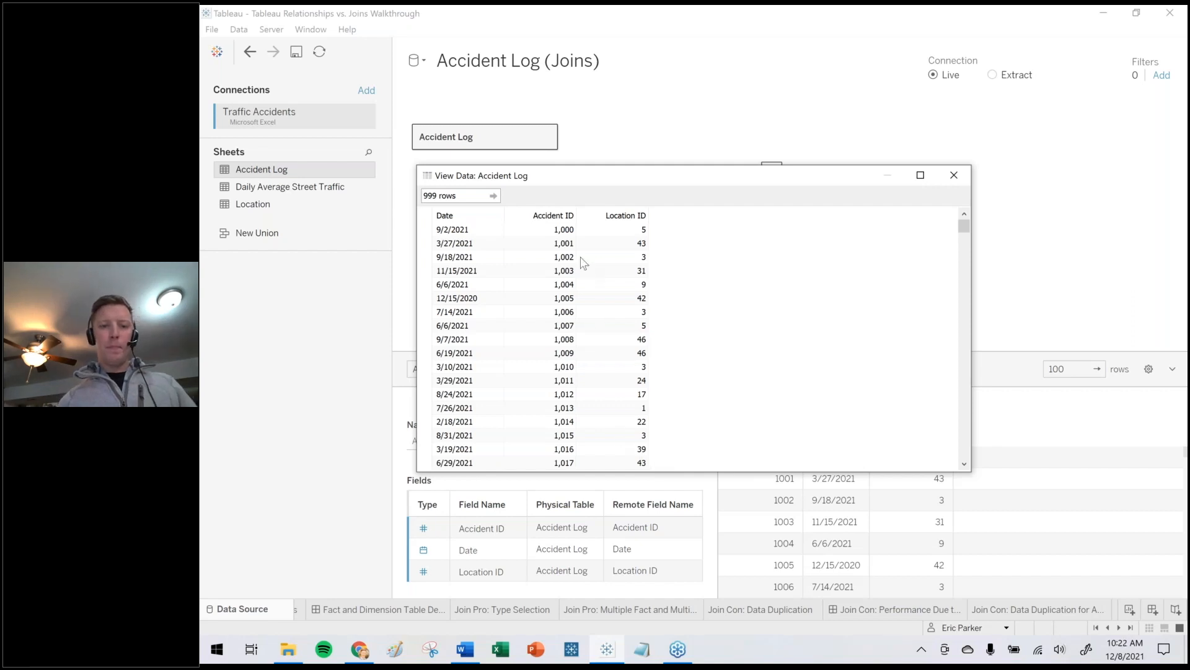
click(638, 232)
click(964, 180)
mouse_move(370, 205)
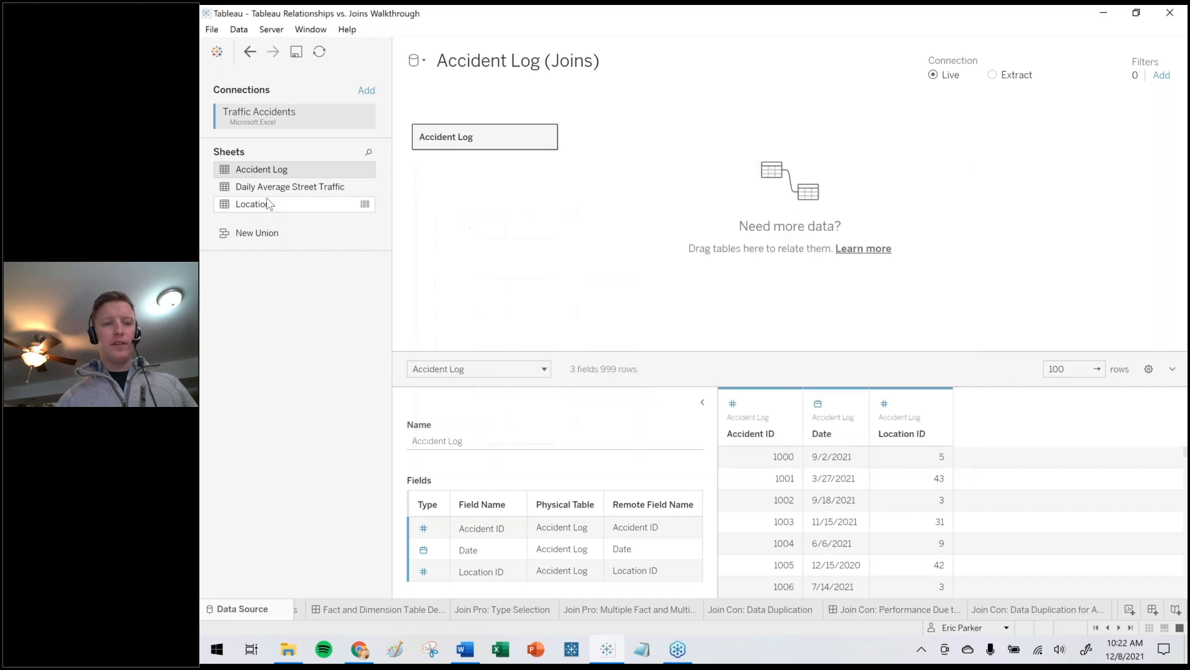
click(368, 204)
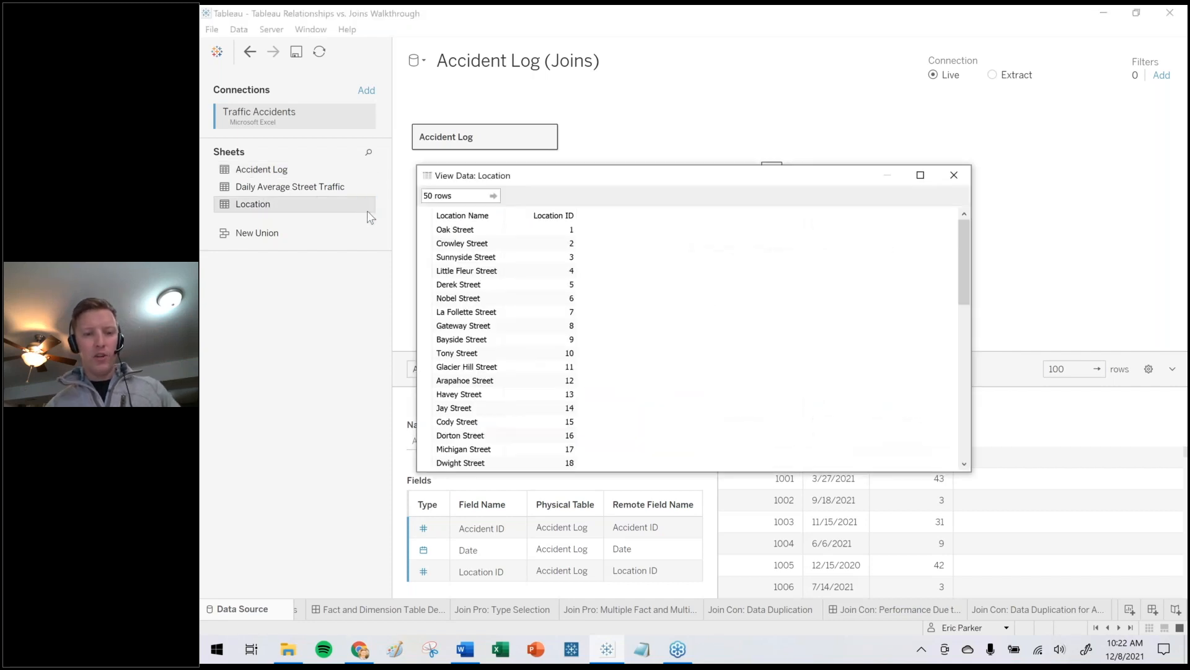
drag(432, 284, 549, 287)
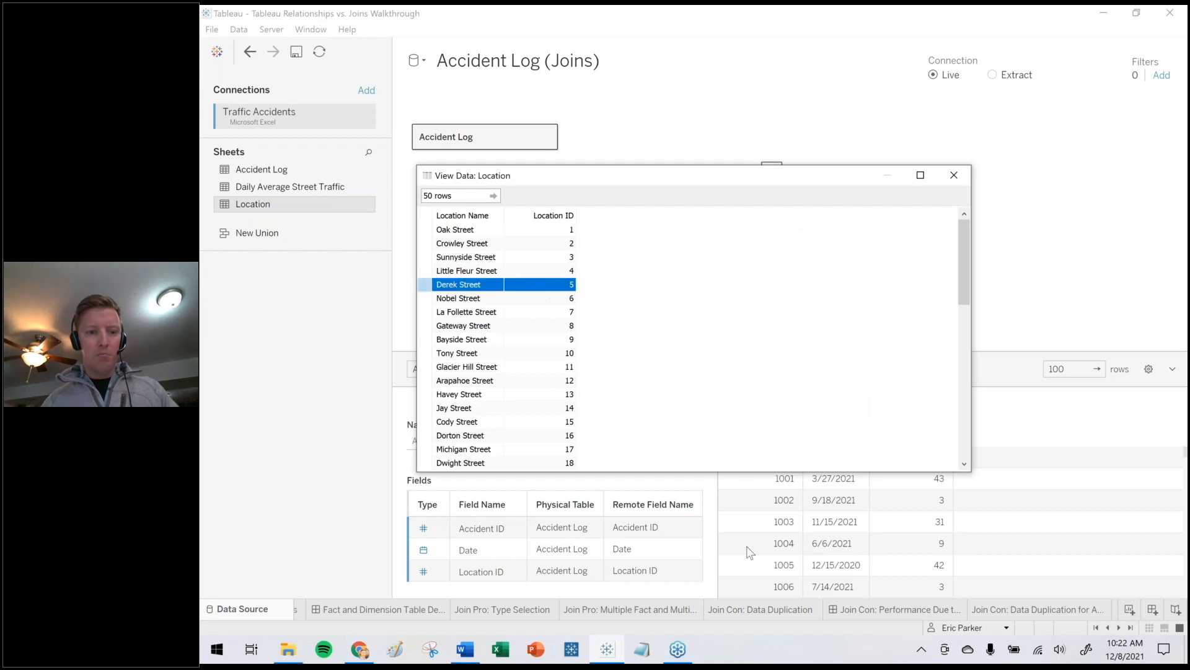
click(684, 394)
click(954, 175)
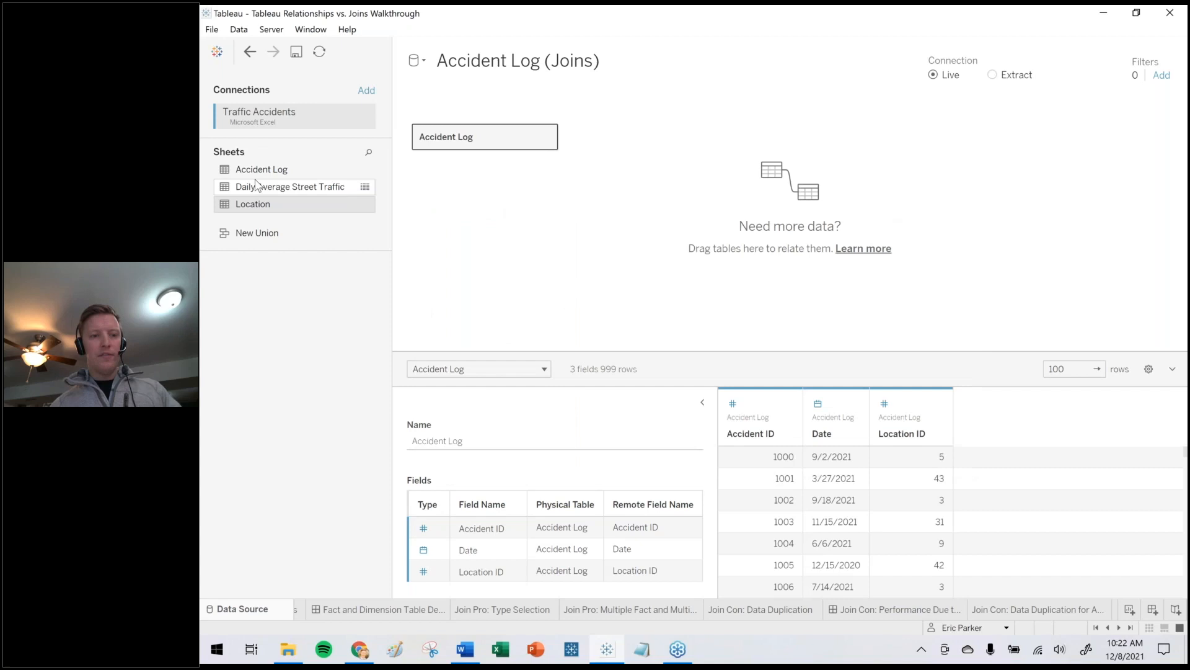
click(368, 186)
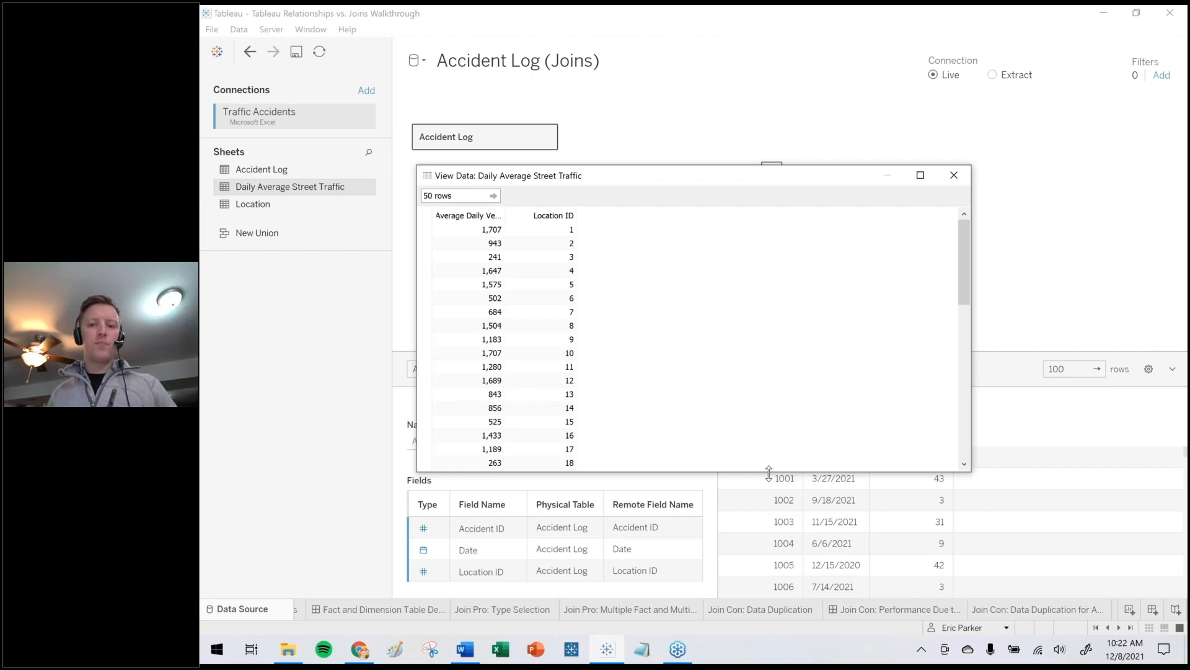
click(958, 177)
Open the Accident Log table's join canvas and add Daily Average Street Traffic with an inner join on Location ID.
click(546, 135)
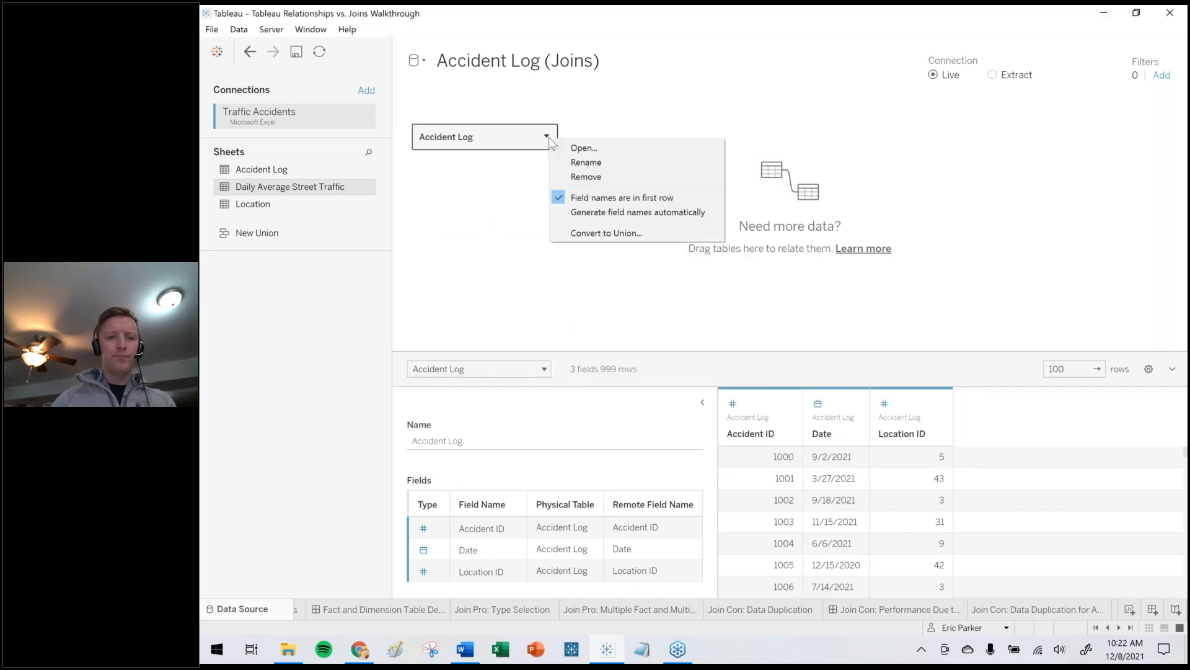
click(588, 150)
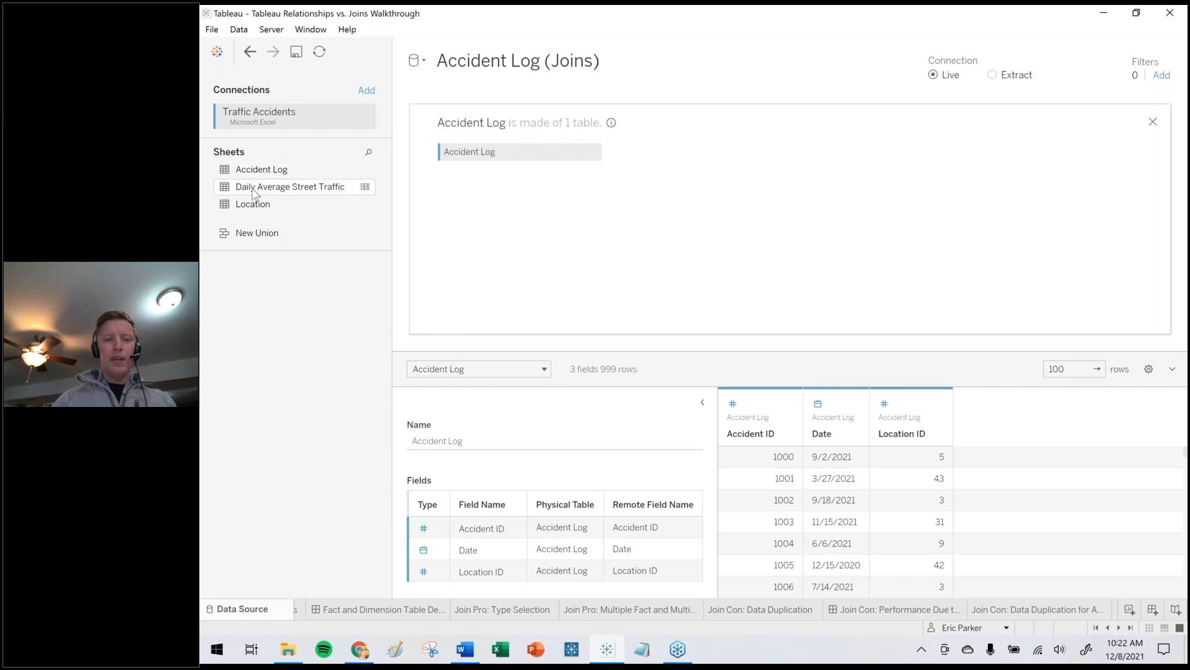
drag(254, 193, 679, 155)
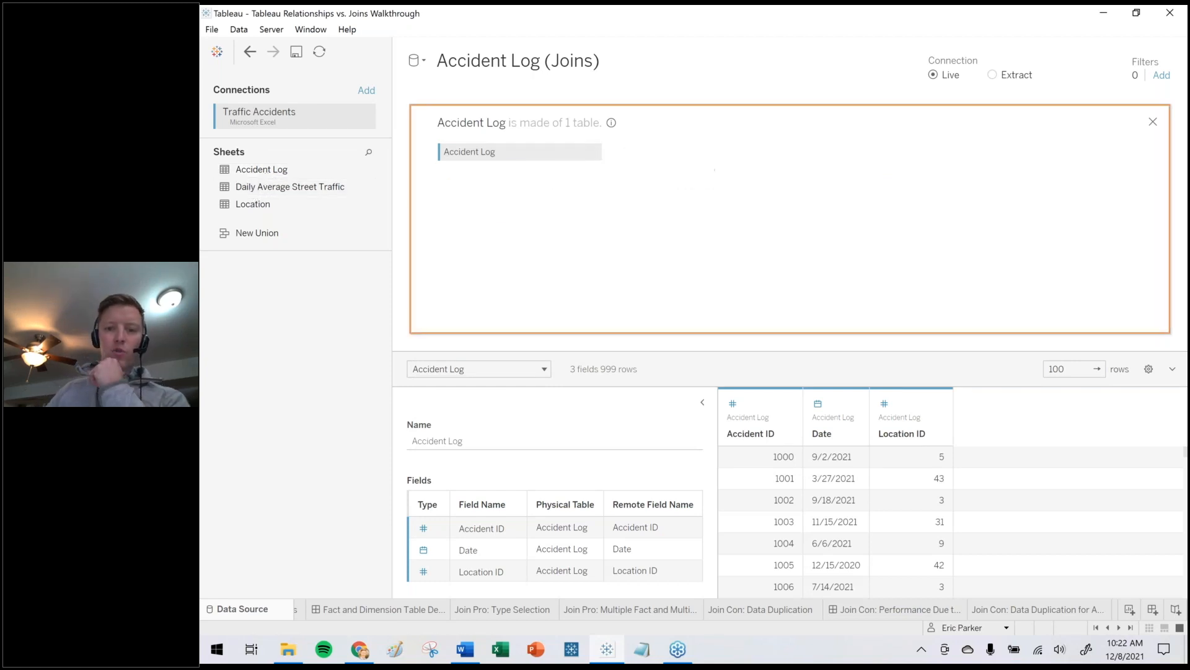
click(637, 155)
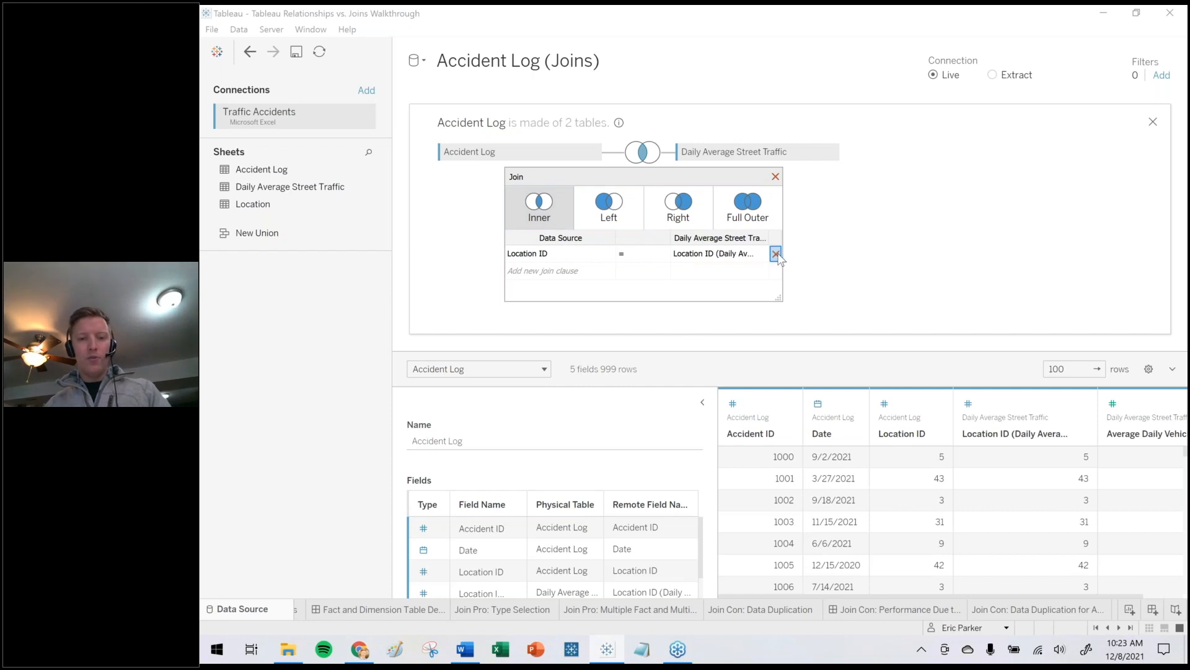
Sketch five accident rows linked to a divided box, labelled 1000 with a total of 5000, and clear the drawing.
mouse_move(804, 207)
mouse_down()
mouse_move(840, 207)
mouse_move(779, 211)
mouse_move(843, 209)
mouse_up()
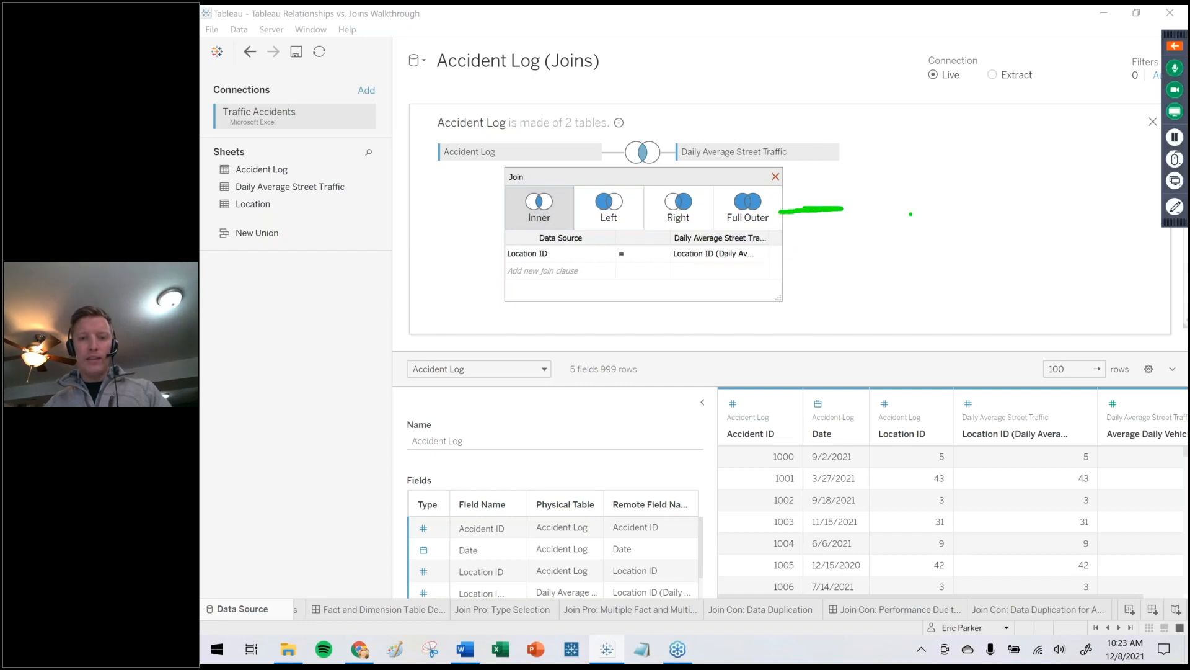
drag(923, 175, 933, 174)
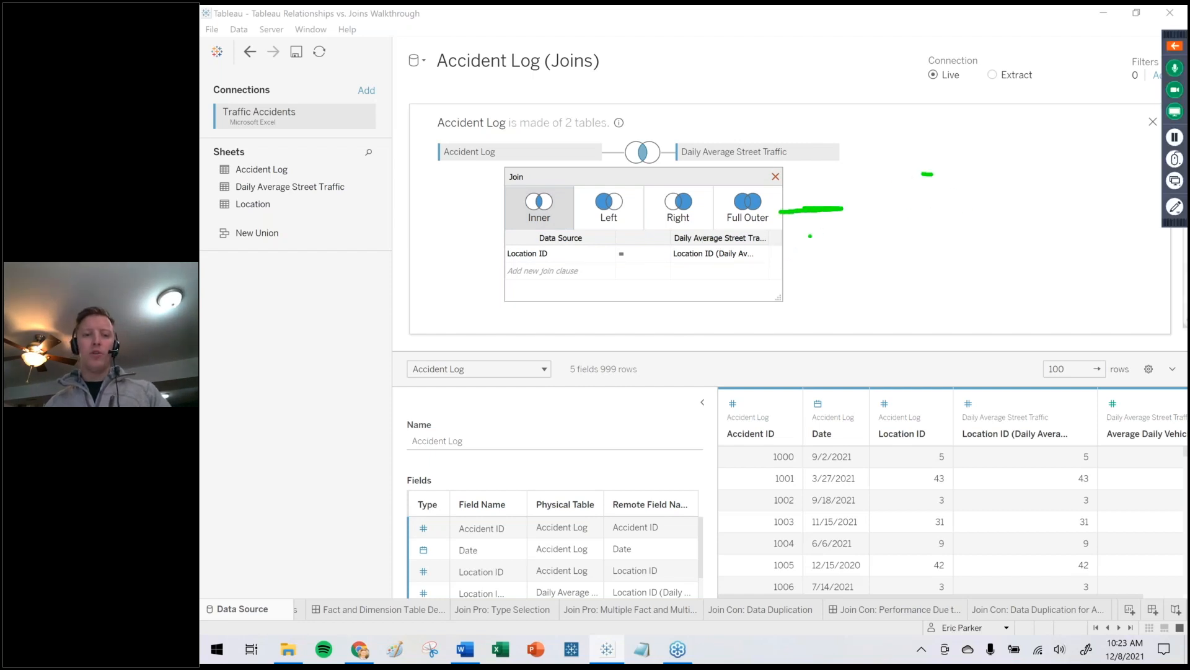
drag(790, 231, 847, 232)
drag(810, 253, 832, 253)
mouse_move(796, 272)
mouse_down()
mouse_move(848, 271)
mouse_move(866, 293)
mouse_up()
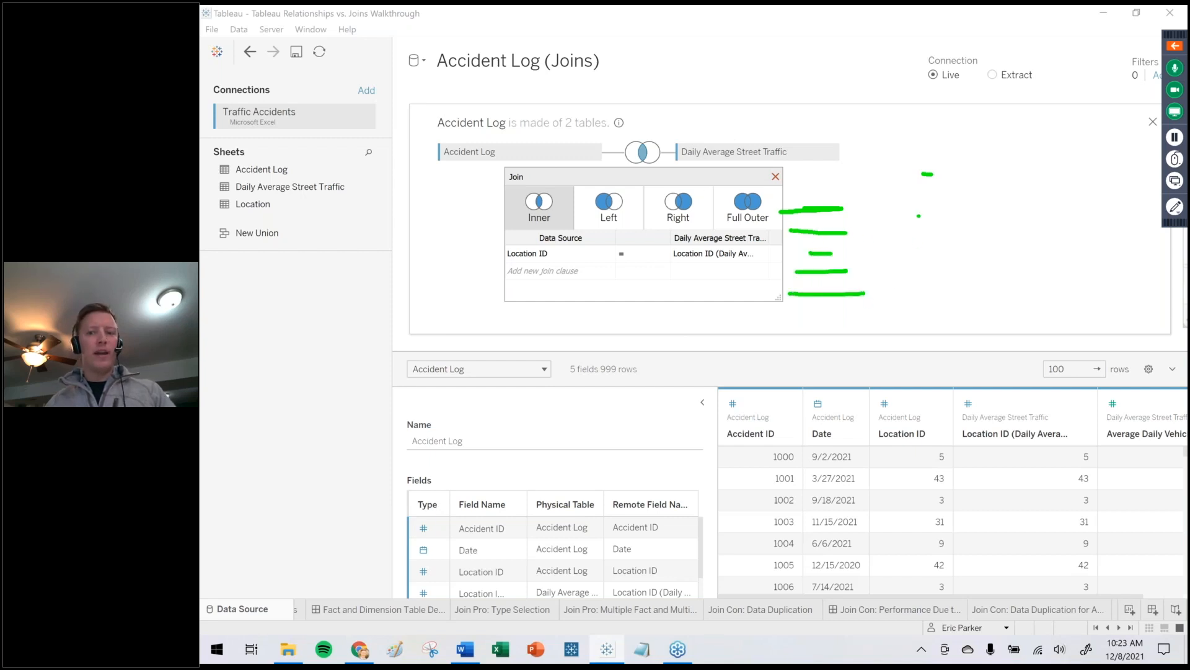
mouse_move(912, 174)
mouse_down()
mouse_move(975, 175)
mouse_move(906, 176)
mouse_up()
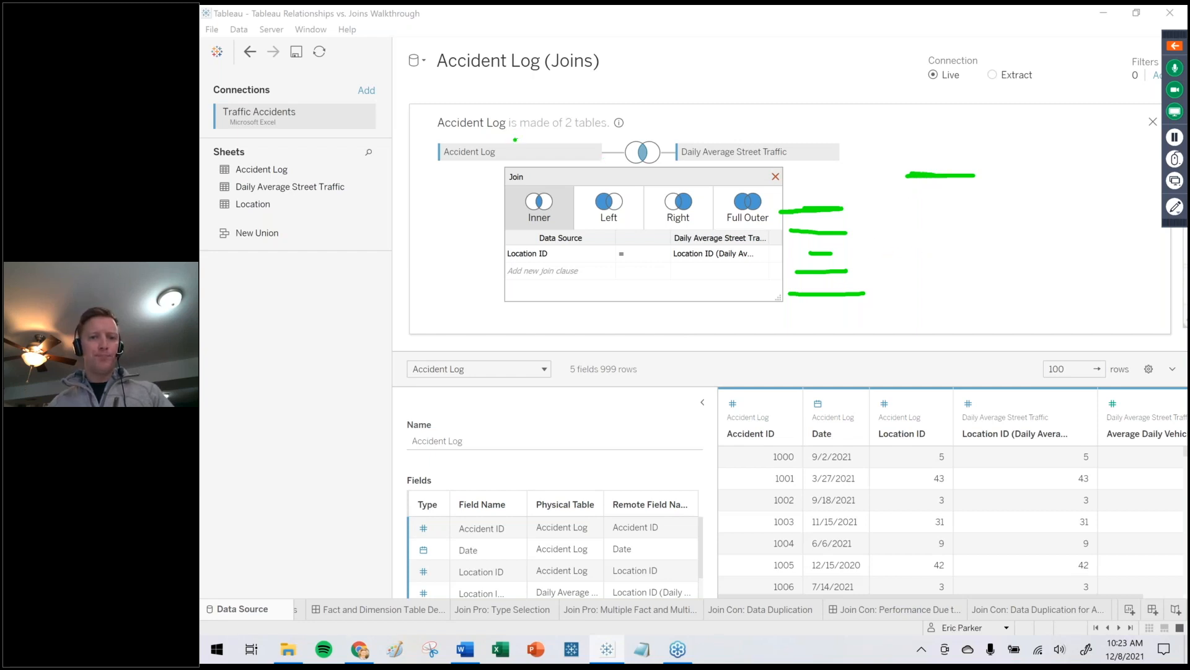
drag(849, 204, 885, 180)
drag(862, 224, 926, 207)
drag(862, 248, 936, 236)
drag(874, 271, 964, 259)
drag(893, 293, 959, 294)
mouse_move(912, 175)
mouse_down()
mouse_move(964, 309)
mouse_move(1000, 172)
mouse_move(964, 302)
mouse_up()
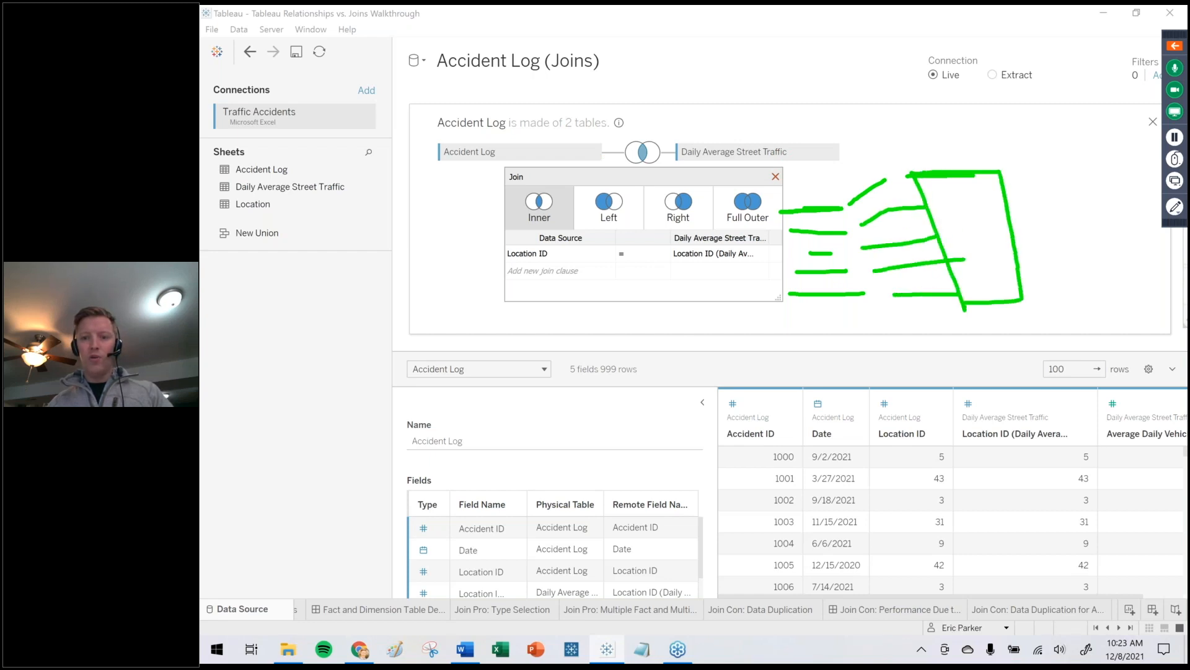
drag(929, 195, 1009, 198)
drag(928, 223, 1014, 222)
drag(945, 241, 991, 239)
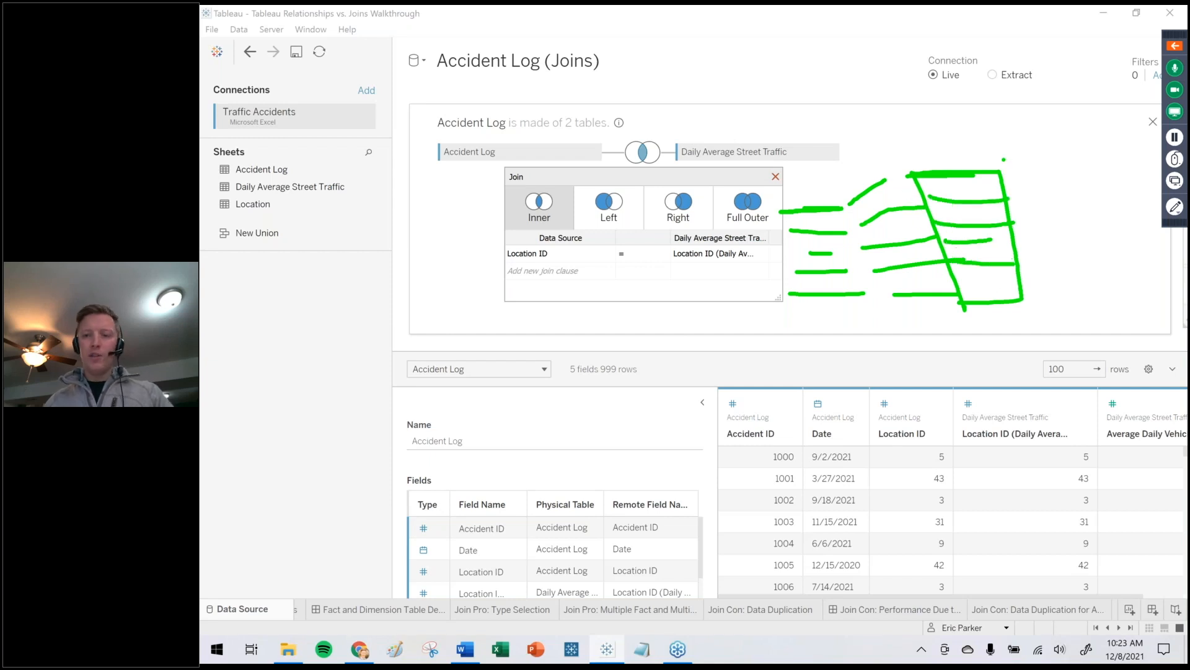
mouse_move(1009, 173)
mouse_down()
mouse_move(1011, 192)
mouse_move(1044, 178)
mouse_up()
drag(961, 320, 1140, 307)
mouse_move(1054, 323)
mouse_down()
mouse_move(998, 335)
mouse_move(1029, 359)
mouse_move(1092, 361)
mouse_move(1104, 329)
mouse_move(1123, 327)
mouse_move(1129, 344)
mouse_move(1142, 325)
mouse_up()
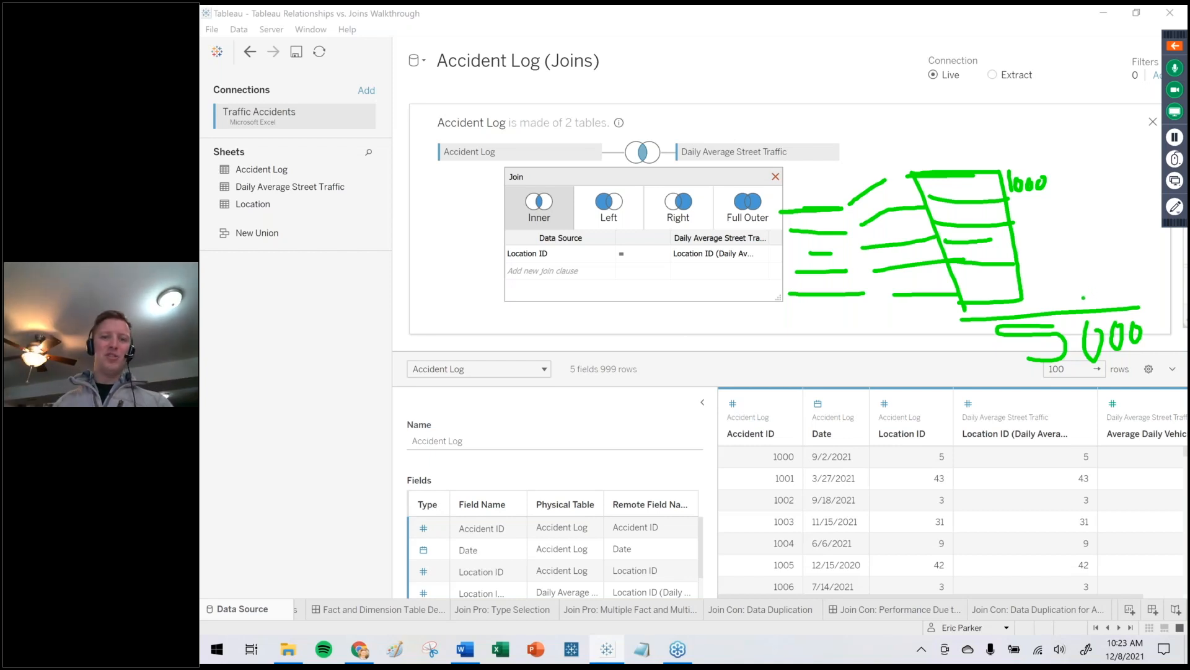
key(Escape)
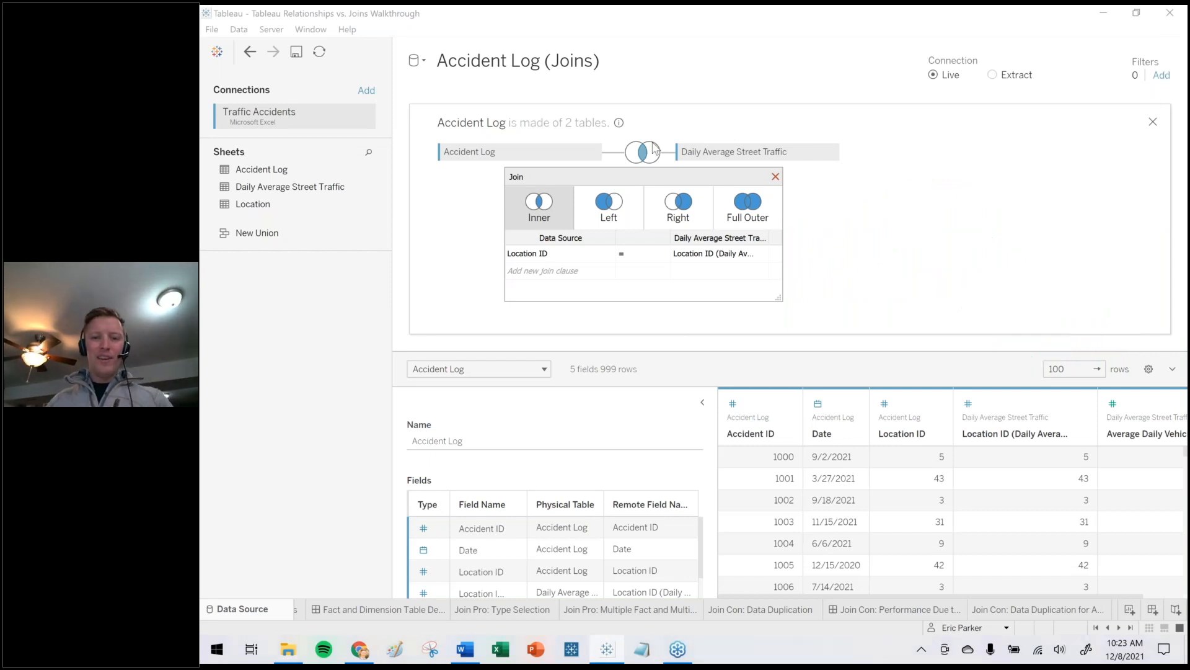
Add the Location table to the Accident Log with an inner join on Location ID.
click(776, 177)
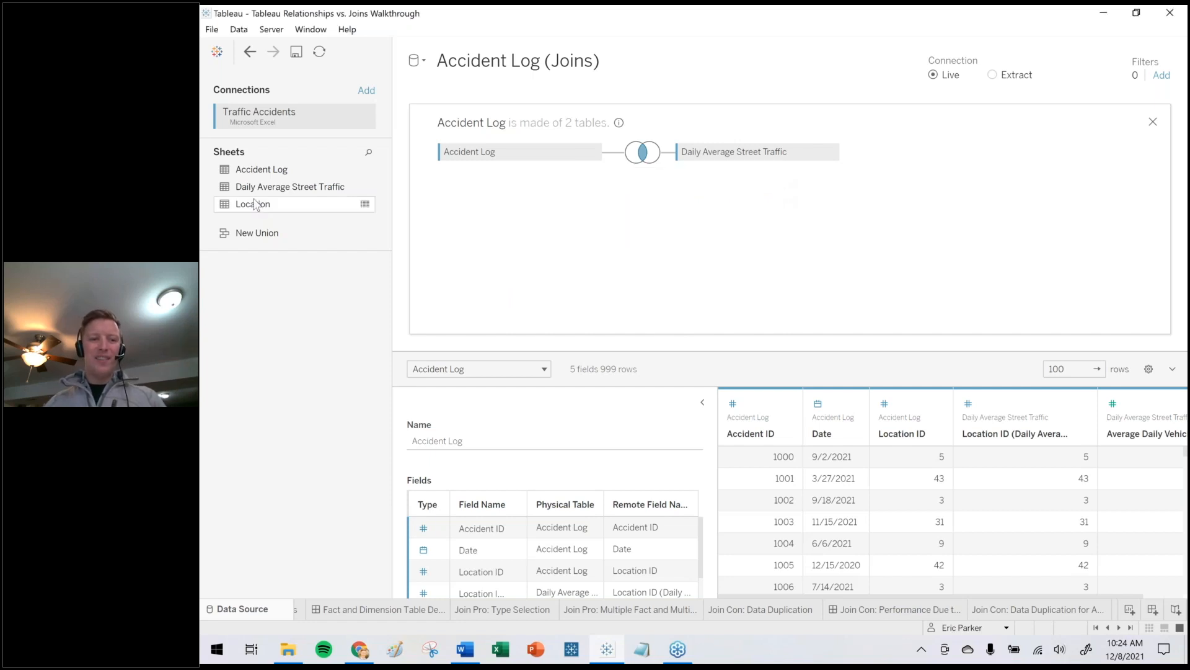
drag(245, 207, 798, 166)
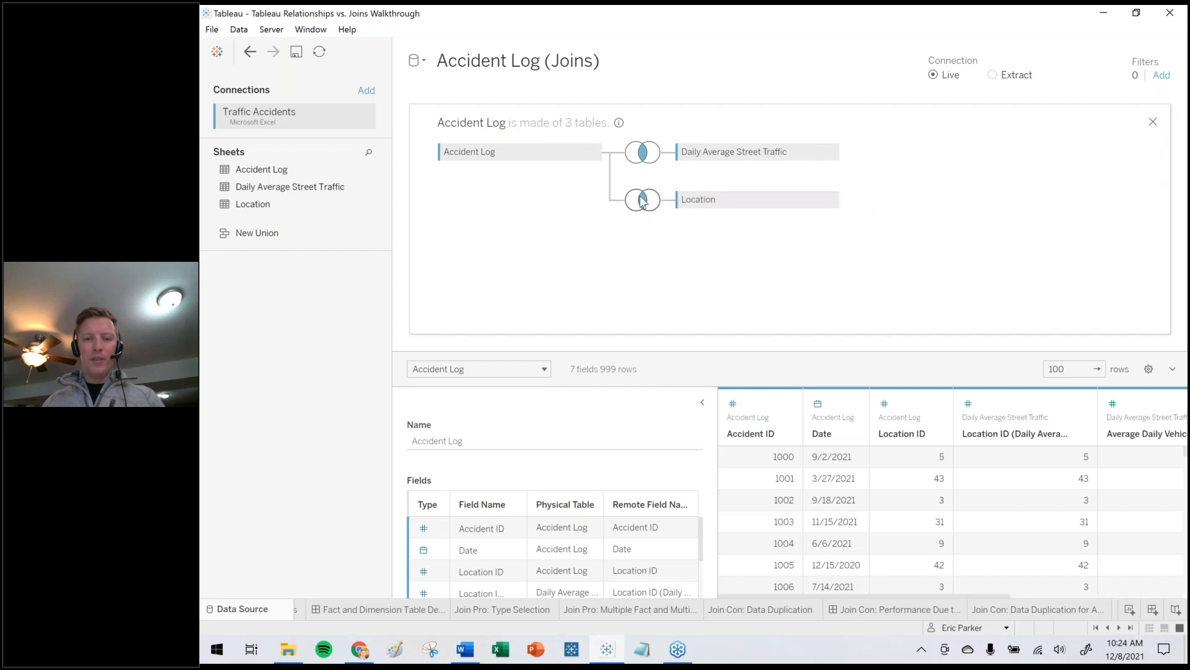
click(643, 201)
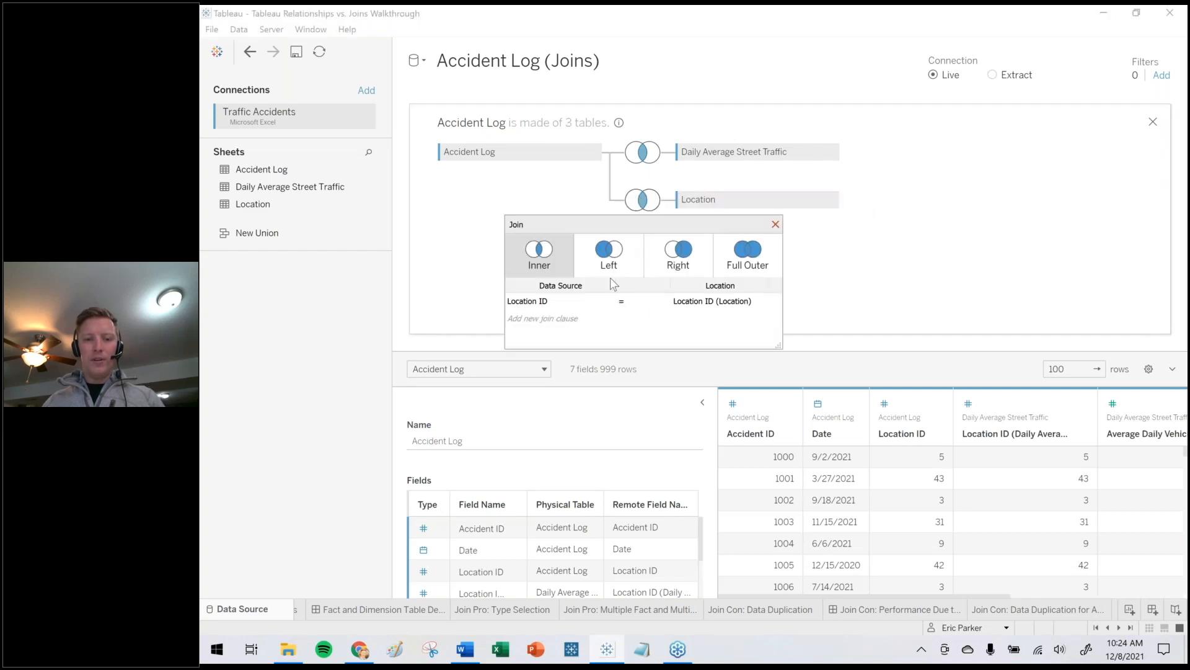
click(775, 225)
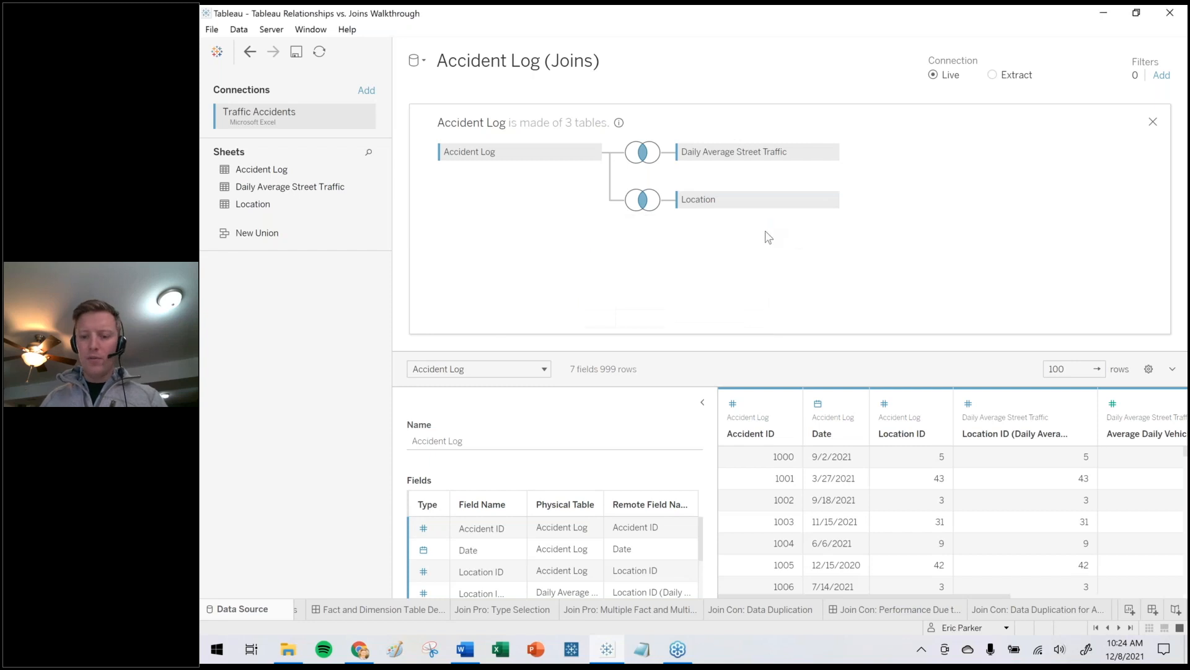
On the Join Con: Data Duplication sheet, list the Accident Log's Location ID followed by Location Name as rows.
click(749, 609)
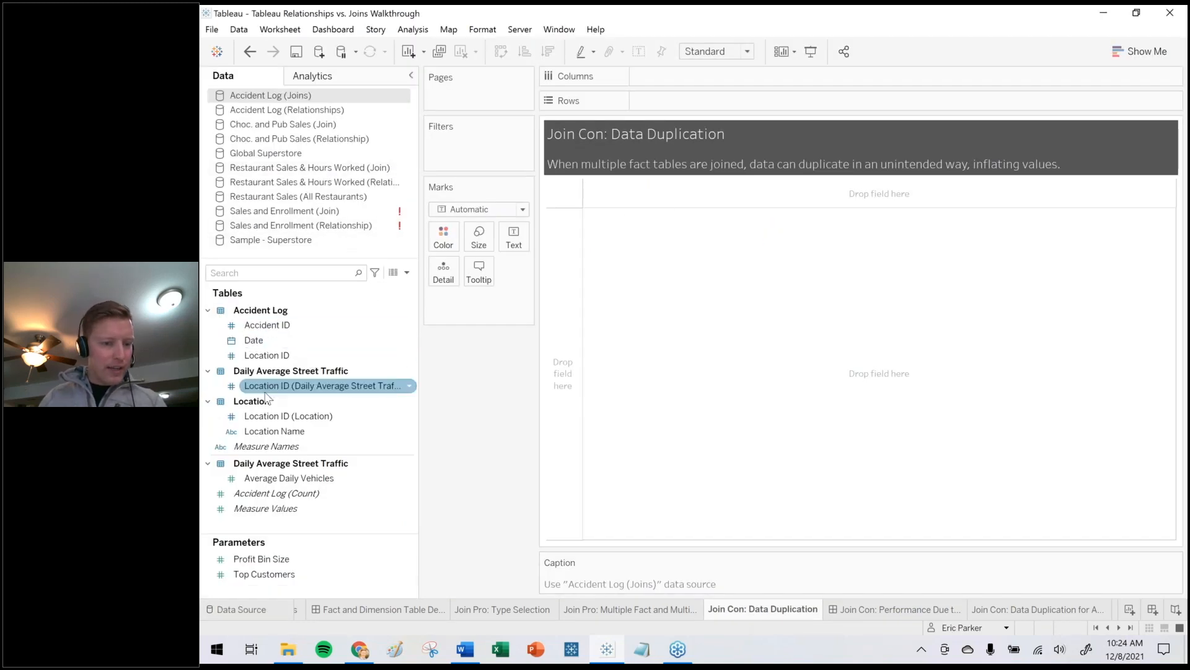
drag(268, 431, 560, 366)
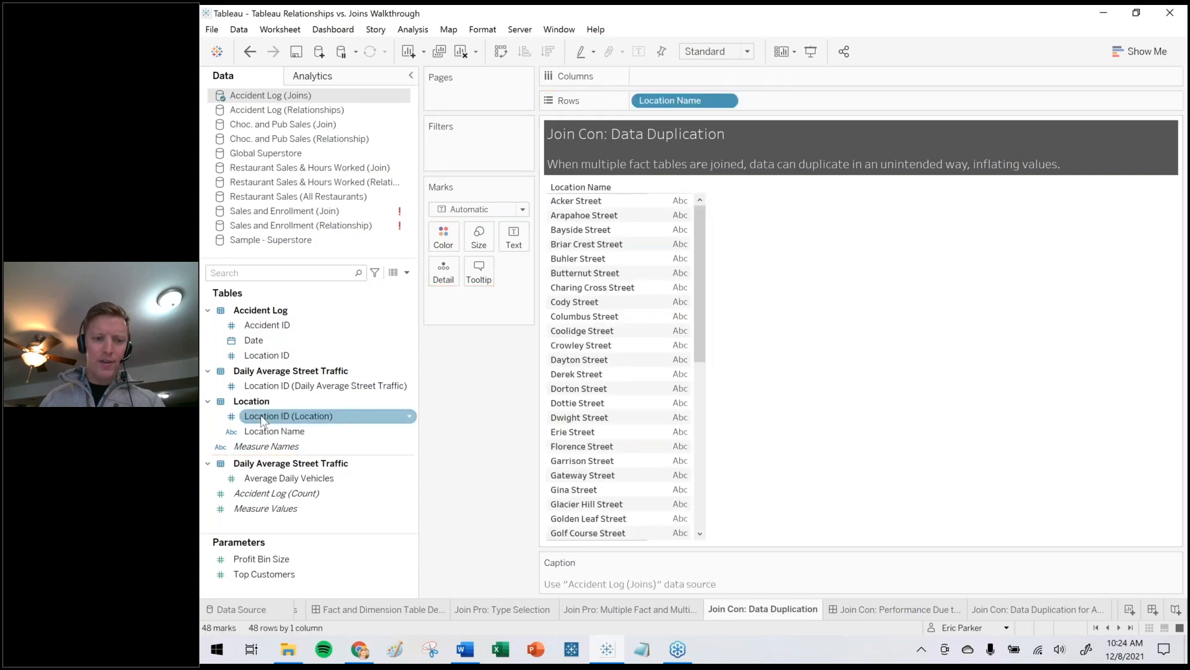
click(253, 357)
drag(253, 358, 634, 100)
scroll(769, 372, down, 10)
scroll(785, 223, up, 10)
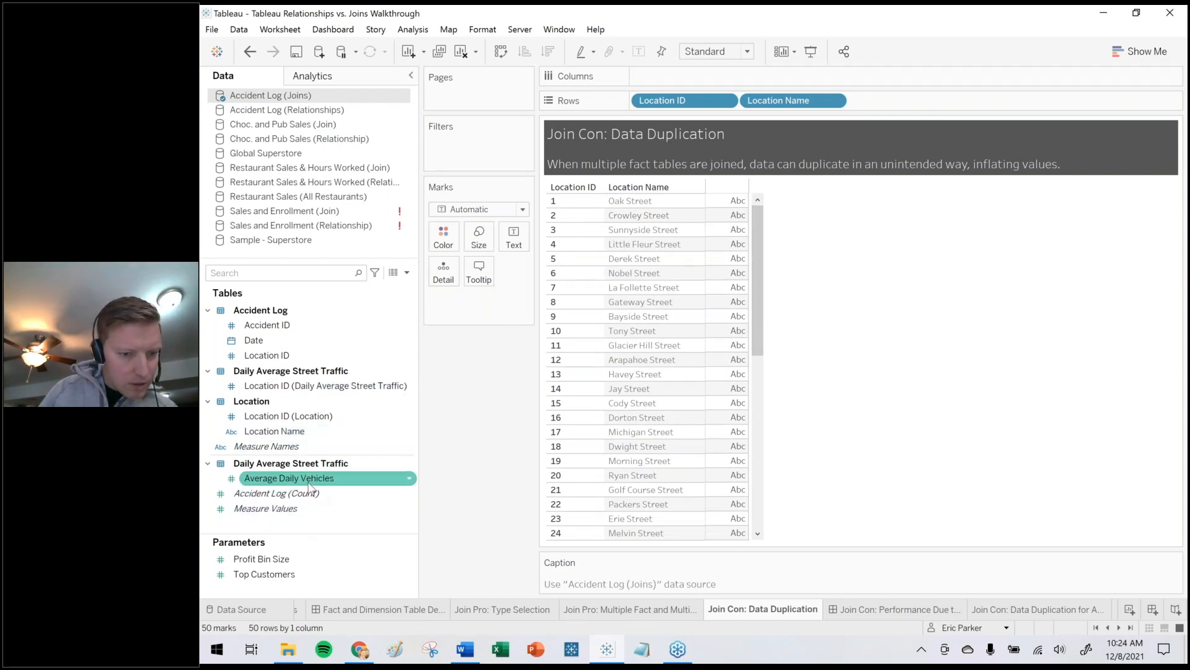
Show the distinct count of the Accident Log's Accident ID as text for each location.
click(272, 325)
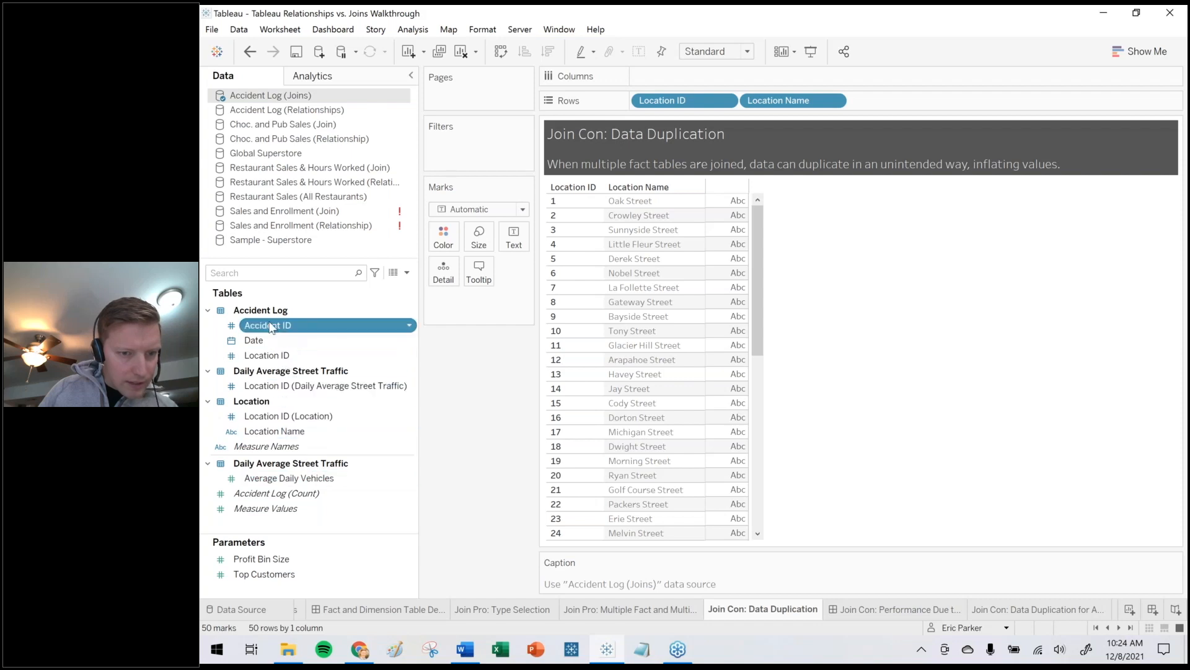
drag(265, 329, 513, 238)
click(638, 302)
click(719, 441)
Add Average Daily Vehicles to the table as a second measure and widen the measure columns.
click(264, 481)
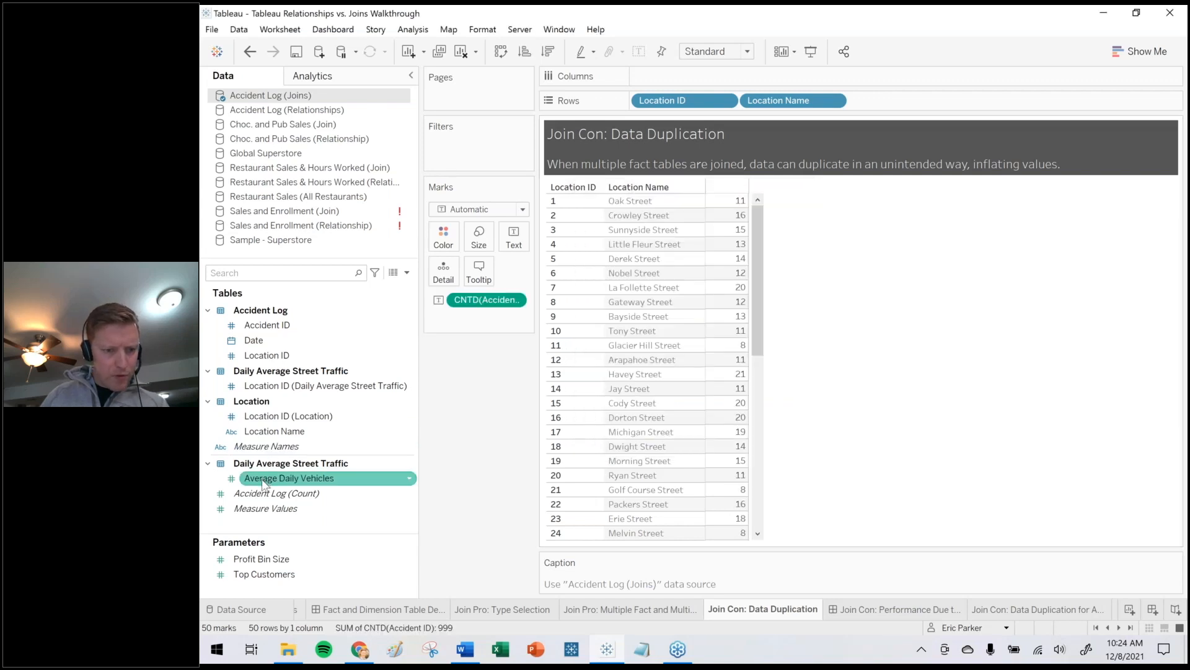
double_click(265, 481)
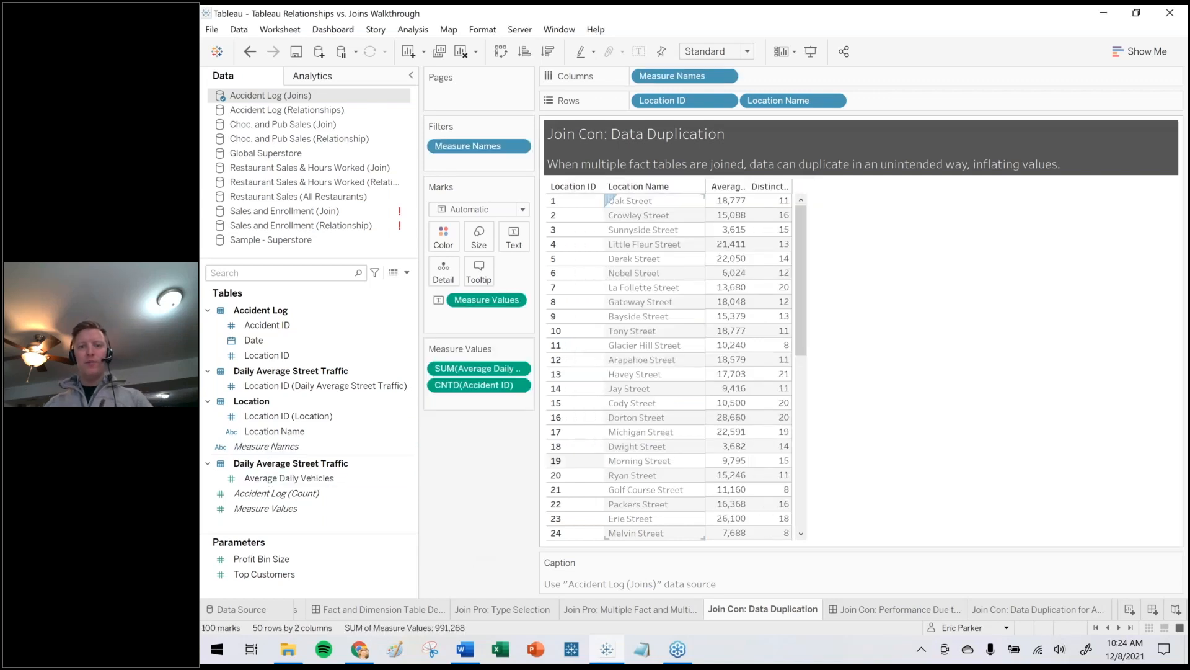
drag(793, 279, 869, 290)
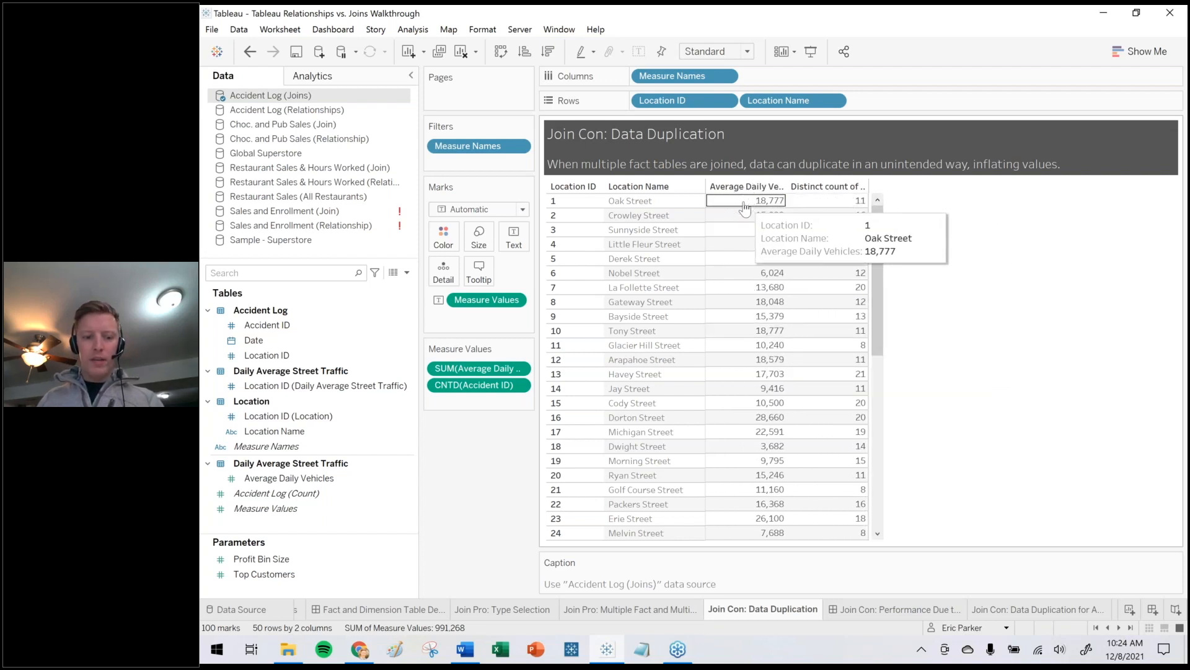
Mark up the measures with a drawn arrow and circle, and change the aggregation of Average Daily Vehicles to Minimum.
drag(453, 353, 489, 291)
mouse_move(449, 337)
mouse_down()
mouse_move(466, 344)
mouse_move(425, 362)
mouse_move(458, 353)
mouse_up()
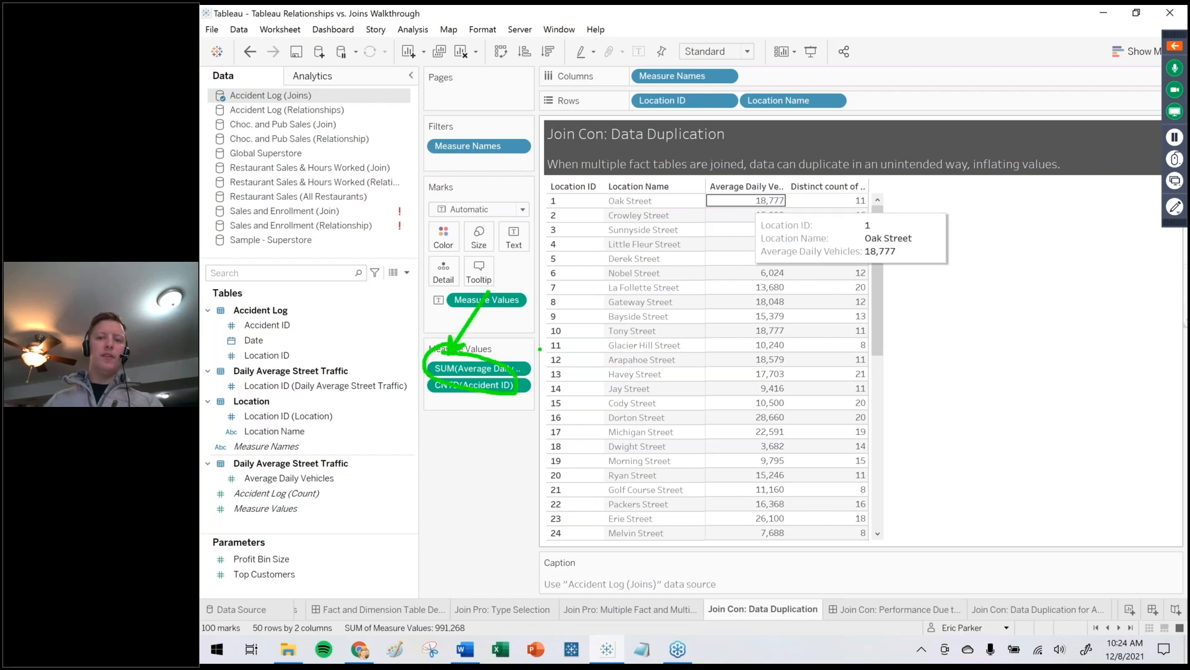
click(519, 368)
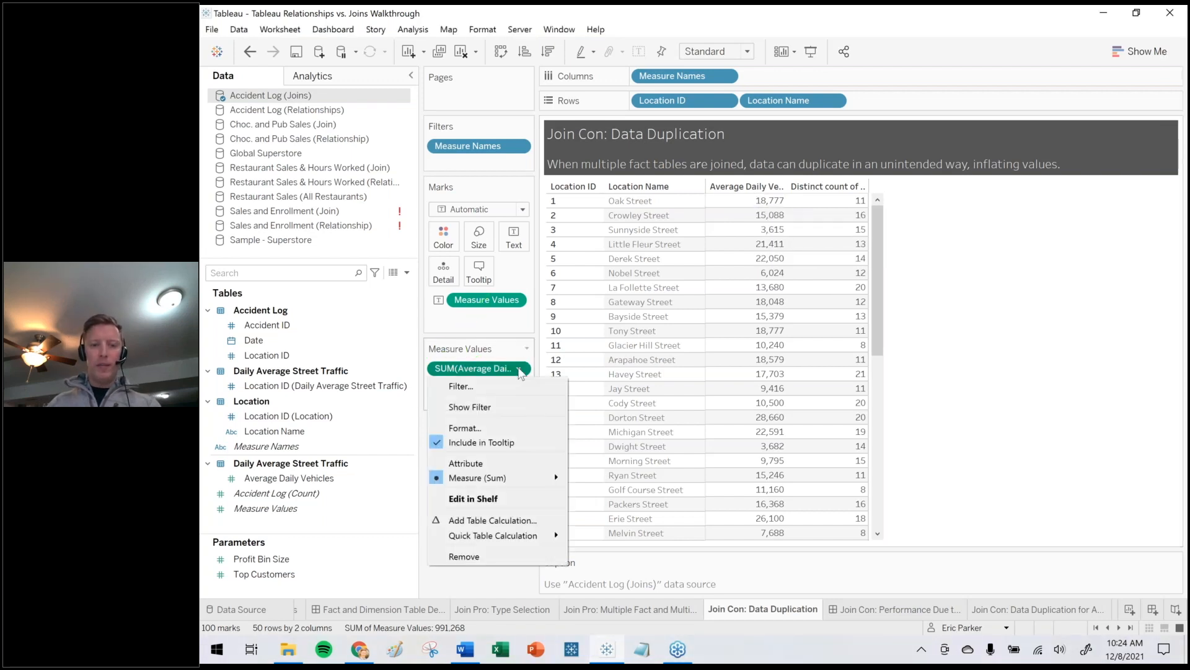
mouse_move(504, 479)
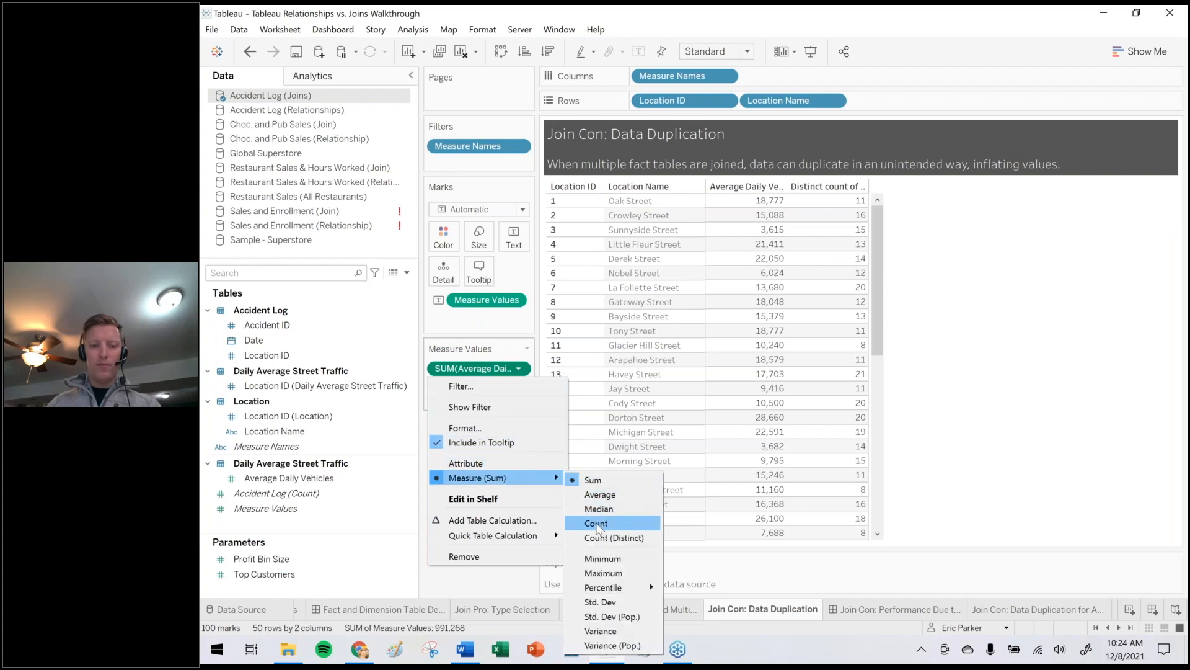
click(602, 559)
mouse_move(765, 209)
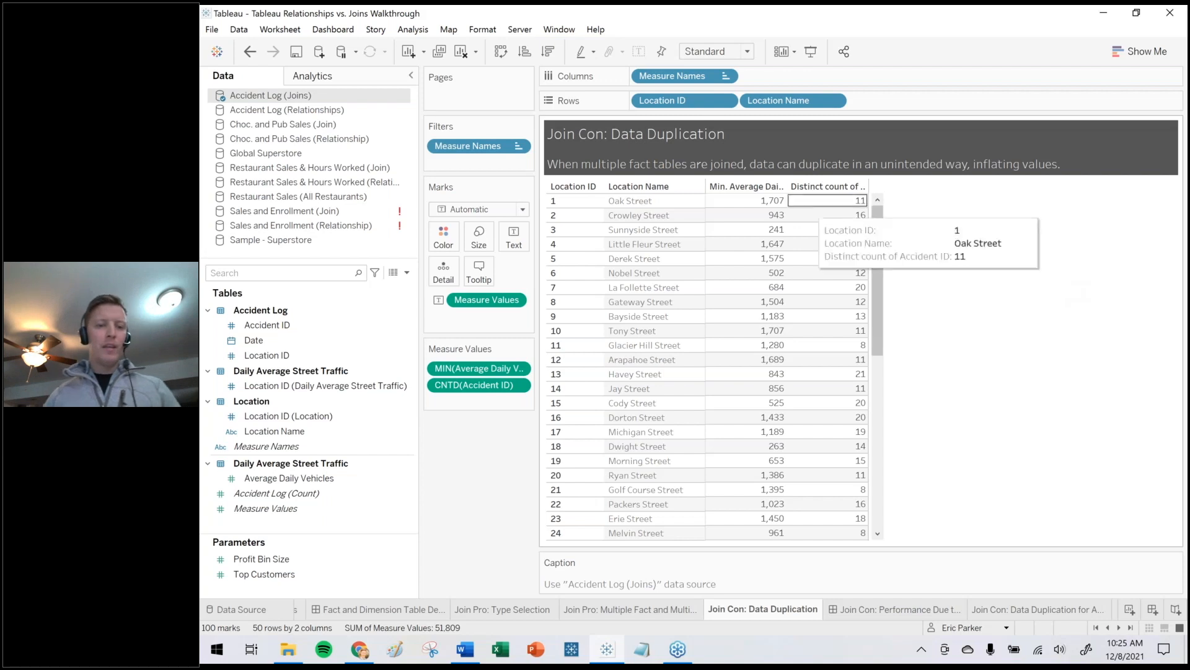
Create a calculated field named "FIXED Avg Daily" in the Accident Log (Joins) data source.
click(407, 272)
click(396, 287)
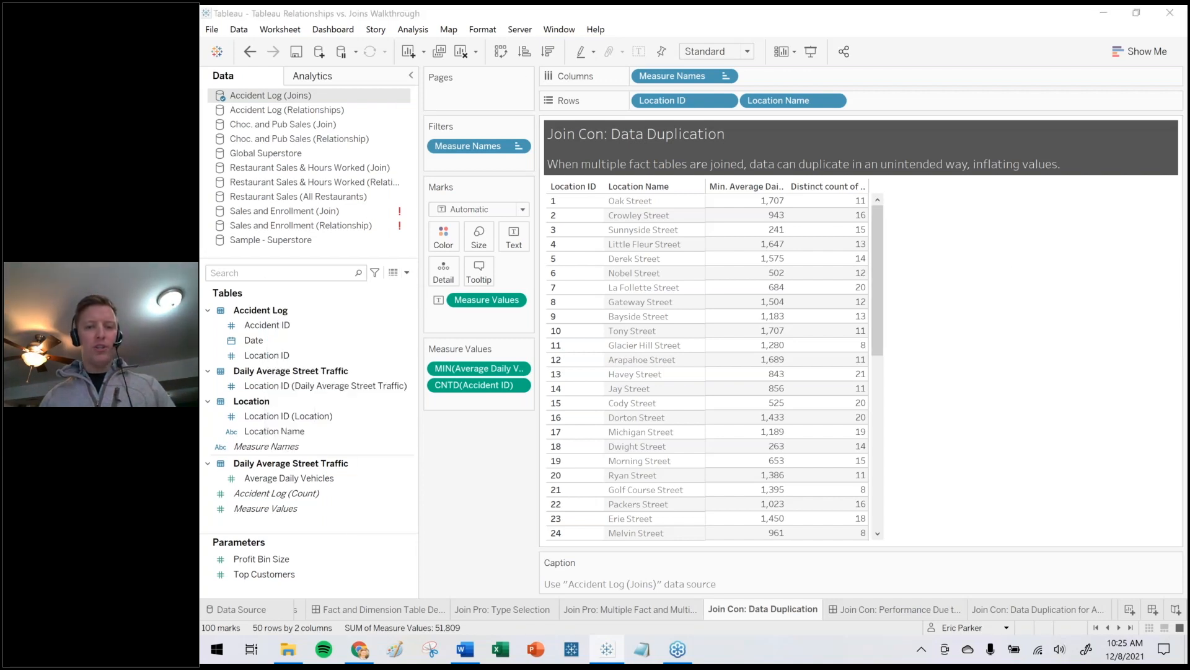
drag(741, 198, 900, 323)
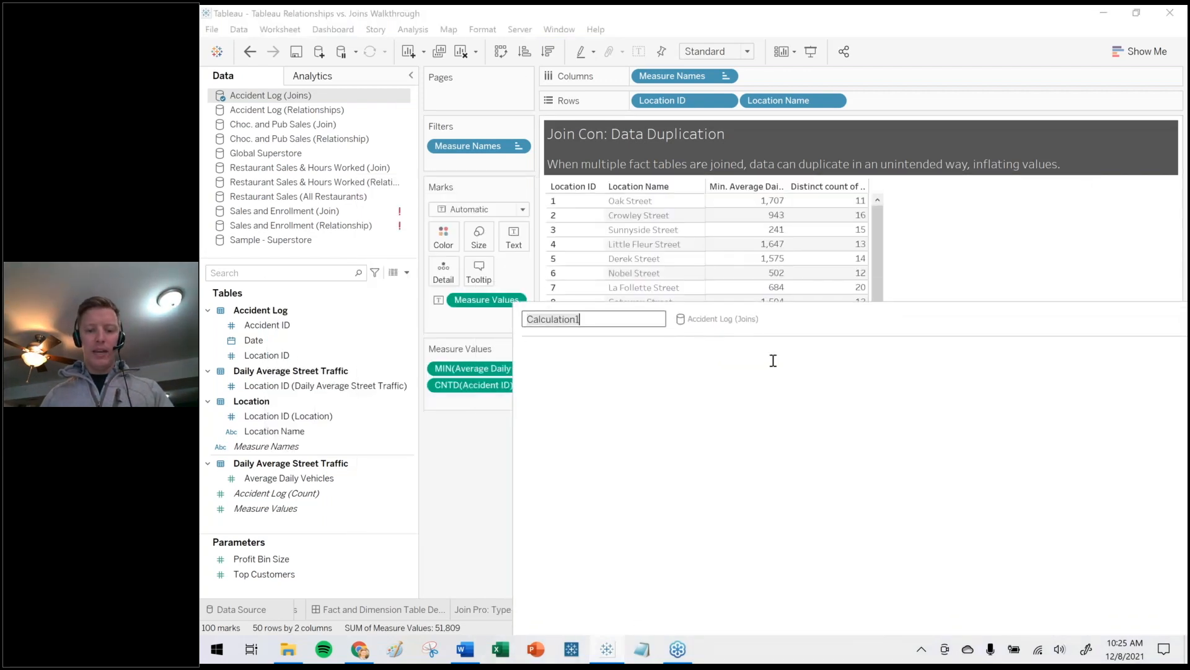
text(FIXED )
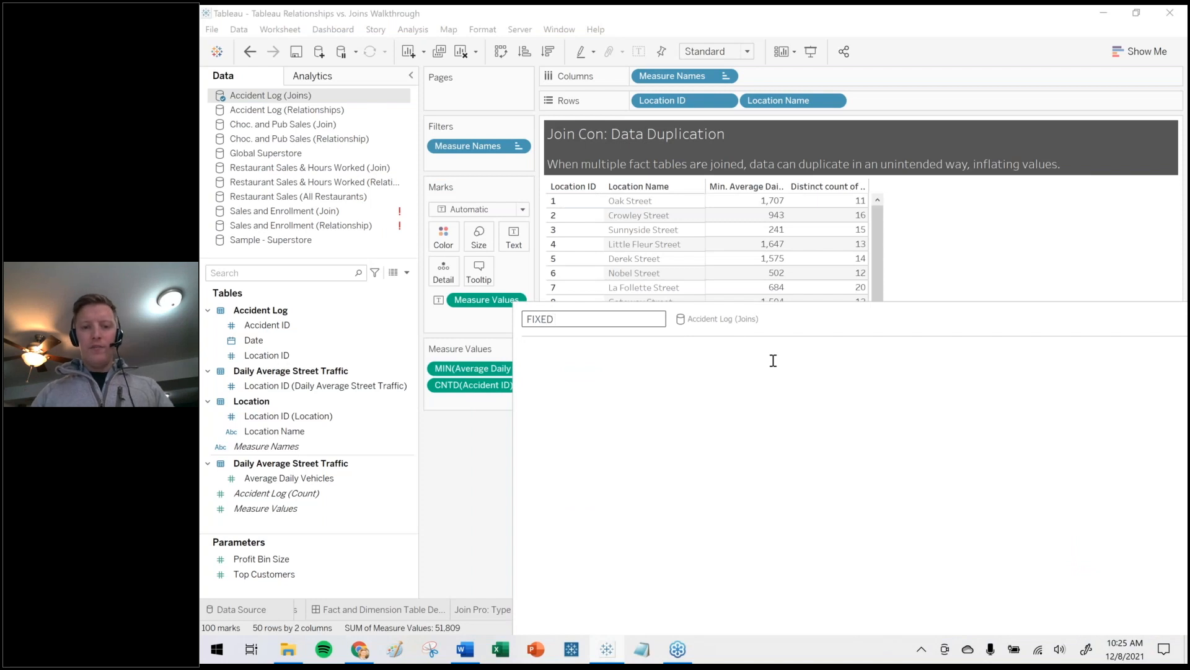
text(Avg Daily)
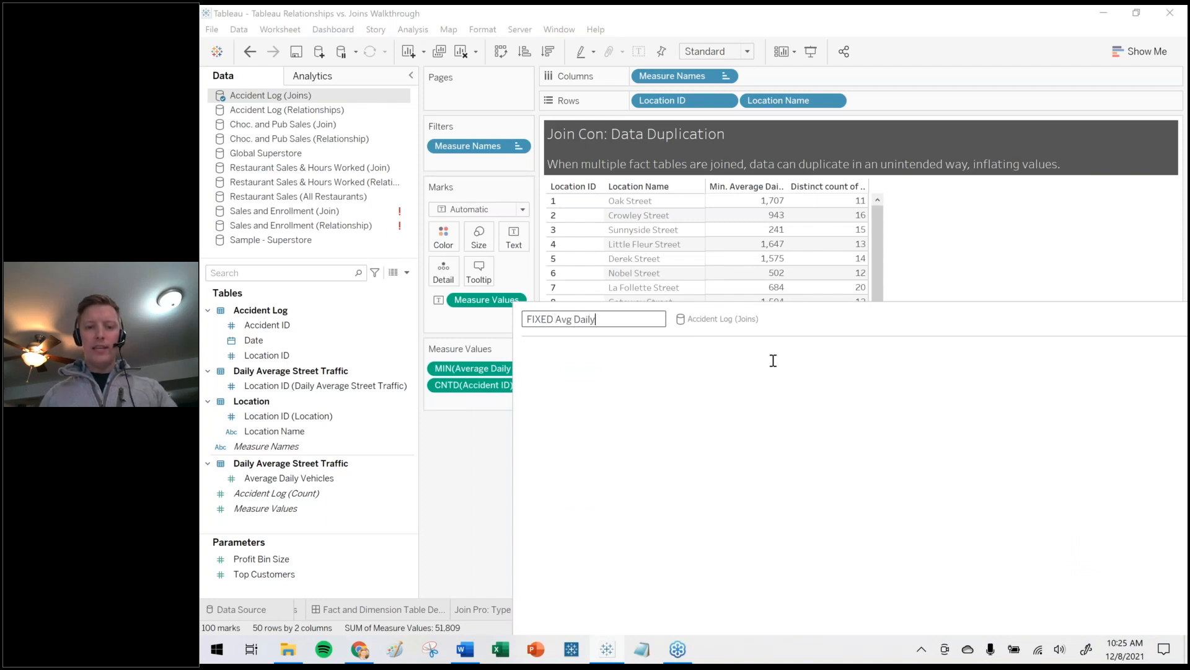
Enter the calculation formula { FIXED [Location ID]:MIN([Average Daily Vehicles])} and enlarge its text.
click(773, 360)
text({ FIXED)
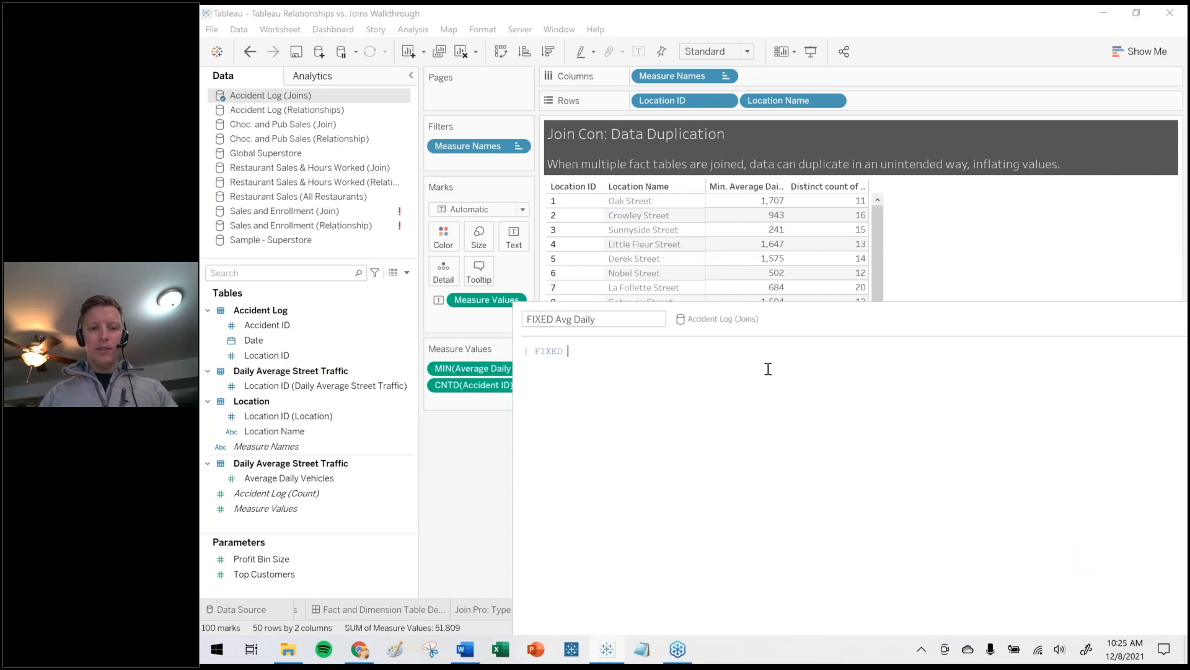
drag(707, 102, 734, 427)
text(:)
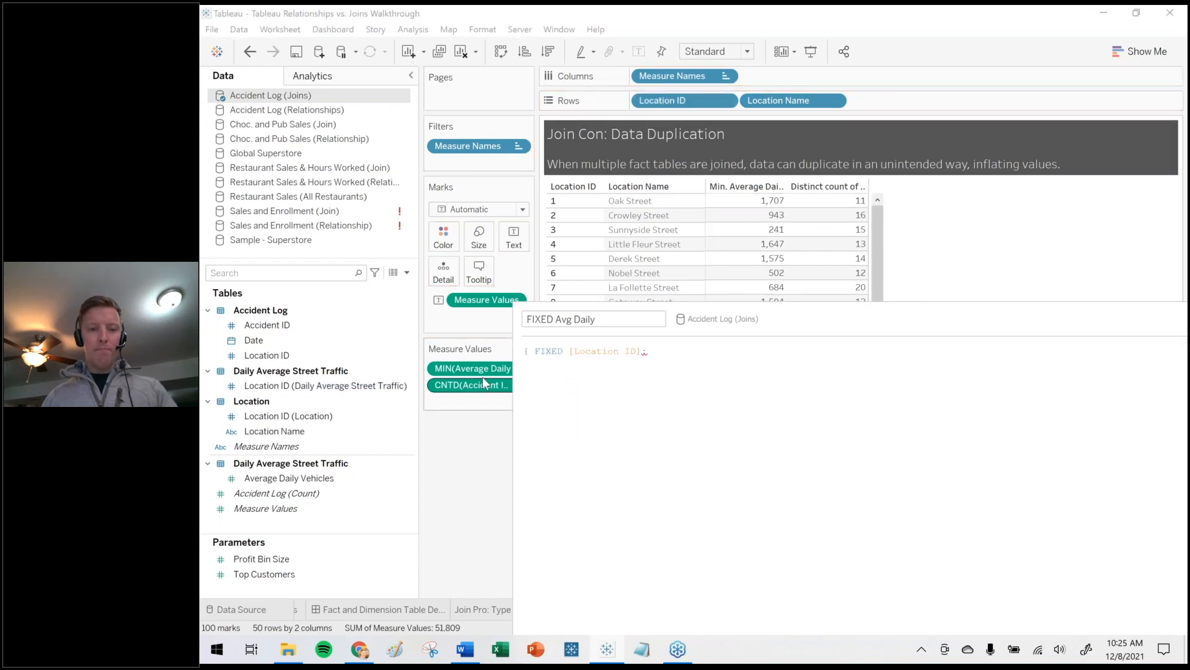
drag(478, 367, 772, 426)
text())
scroll(920, 460, up, 4)
key(BackSpace)
text(})
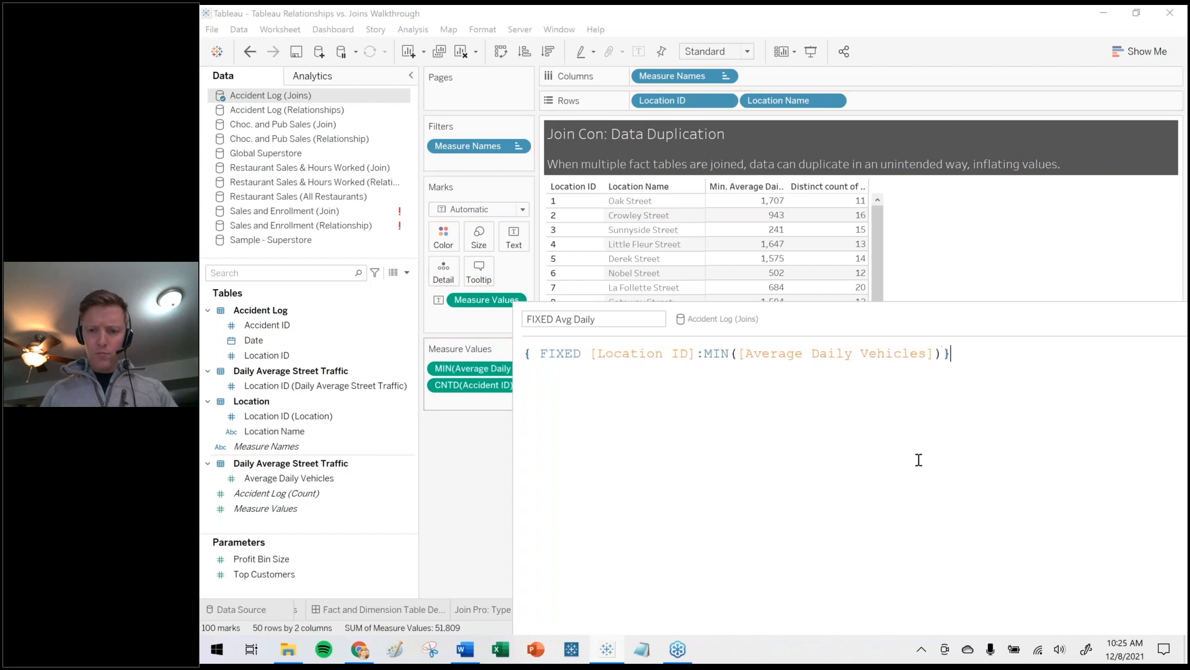
Review the parts of the formula, save the FIXED Avg Daily calculation, and add it to the table as another measure.
drag(832, 330, 654, 174)
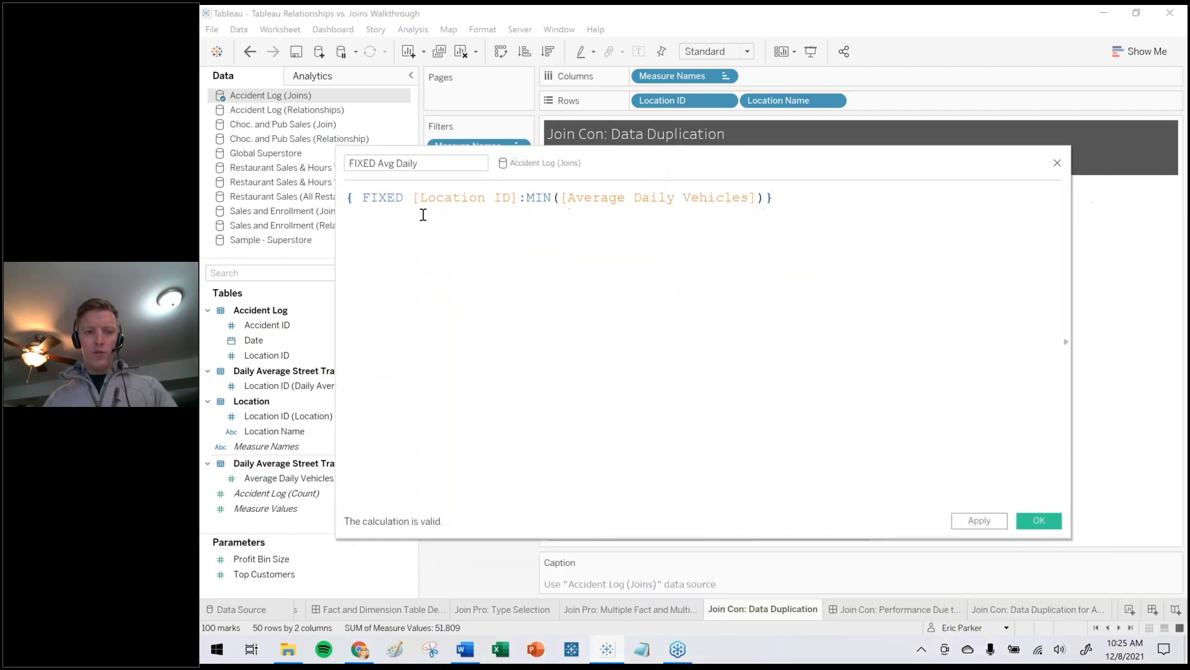
click(524, 200)
text(:)
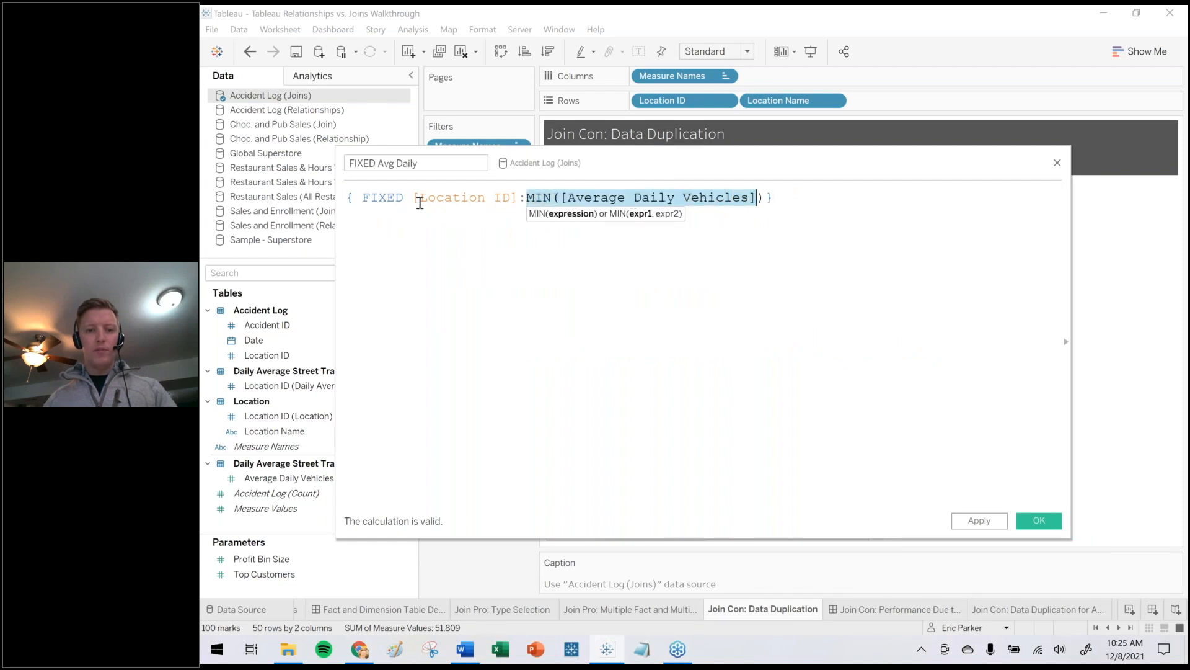
click(422, 199)
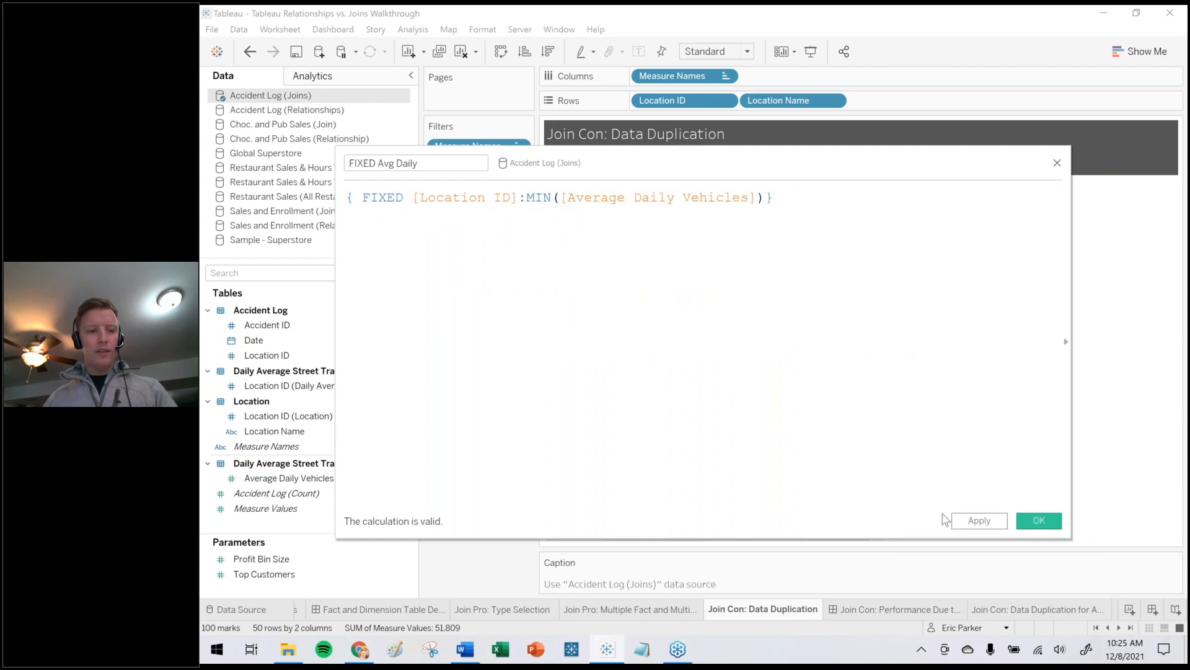
key(Return)
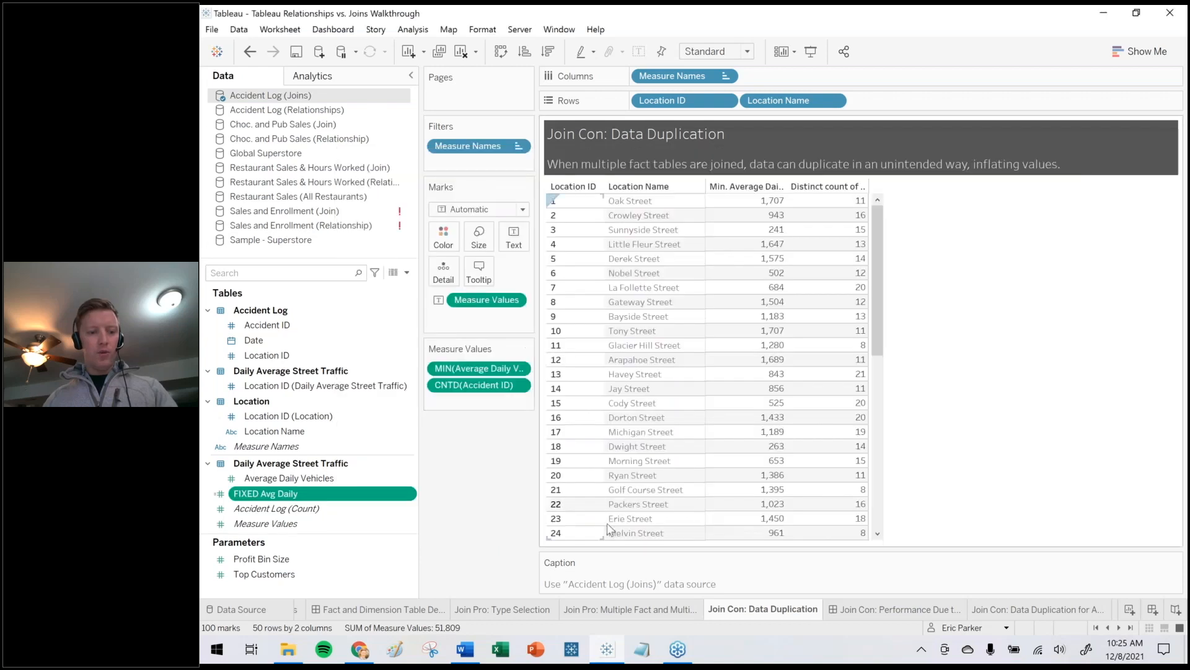
double_click(299, 496)
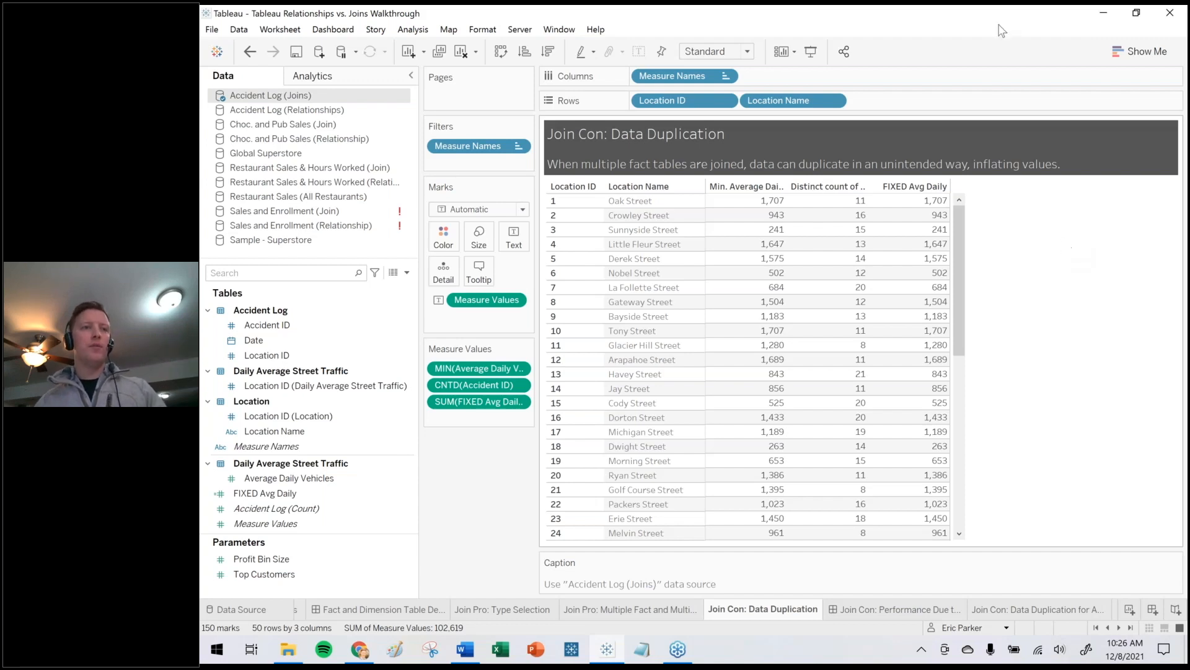
Open the Join Con: Performance dashboard and make room to view the whole Fact_Sales schema diagram.
click(883, 608)
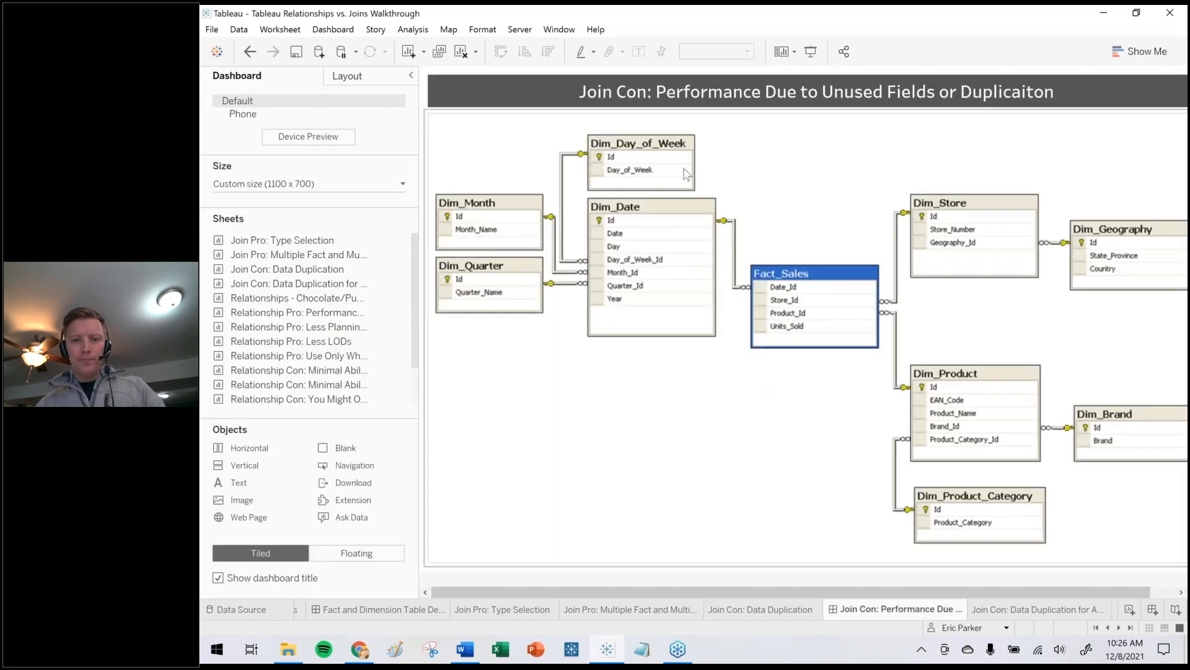
drag(421, 153, 342, 151)
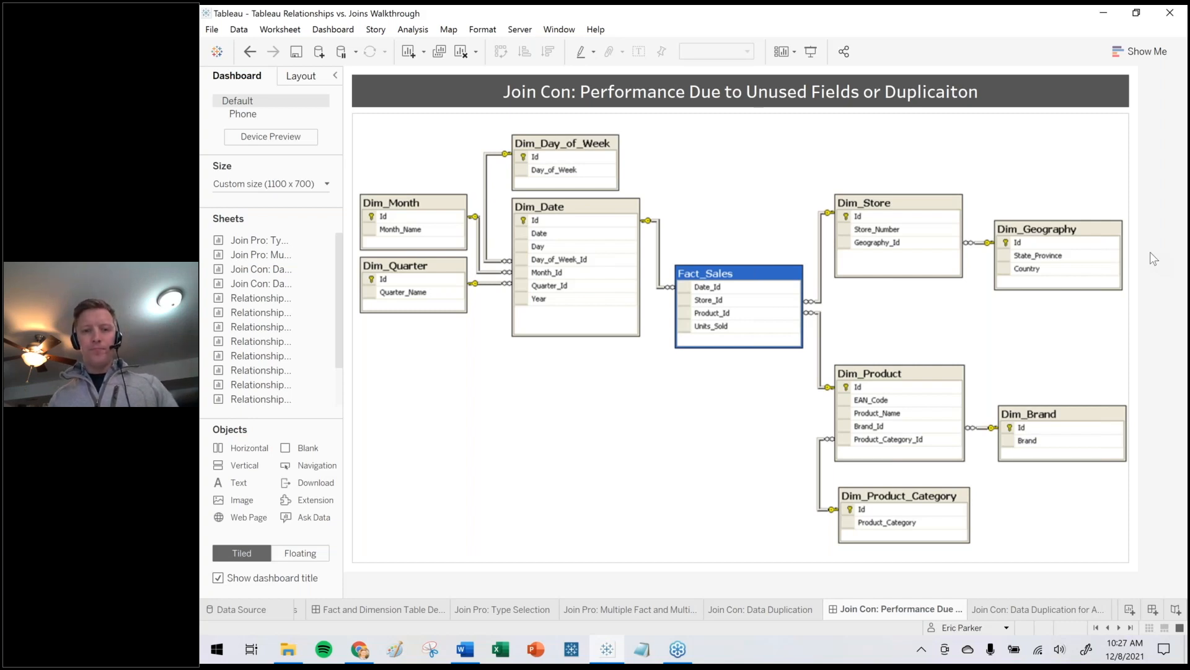
Open the Join Con: Data Duplication for Advanced Row-Level Security sheet and enlarge the field area and data source list.
key(ctrl+Tab)
drag(460, 183, 447, 184)
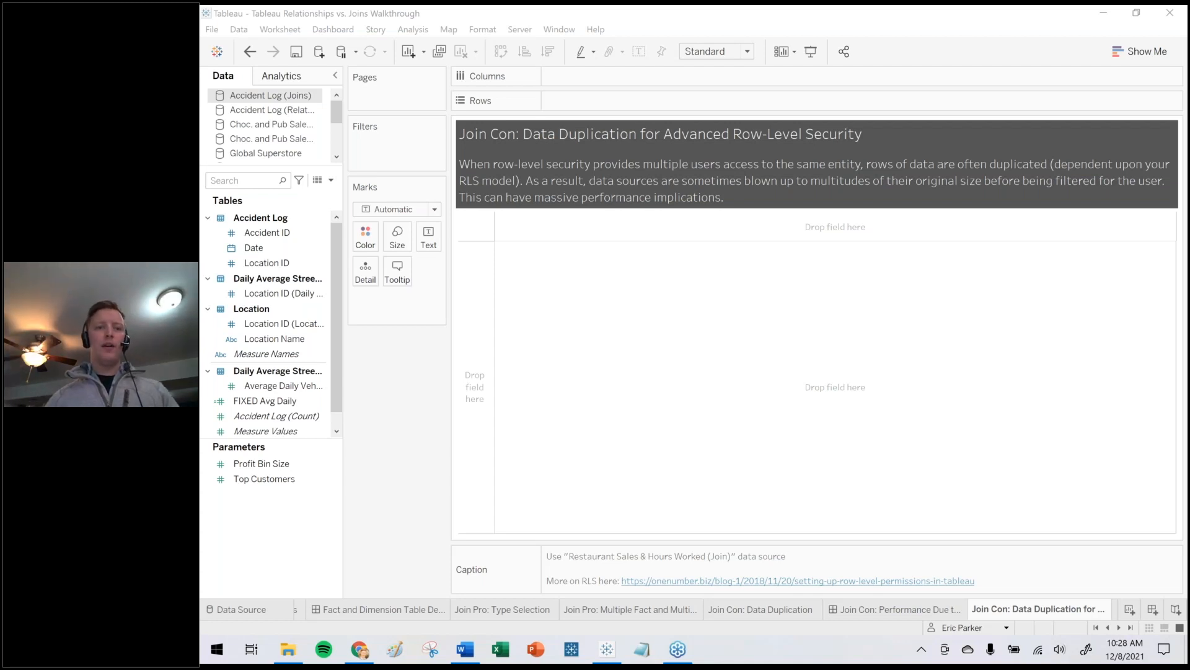
click(351, 241)
drag(350, 241, 404, 248)
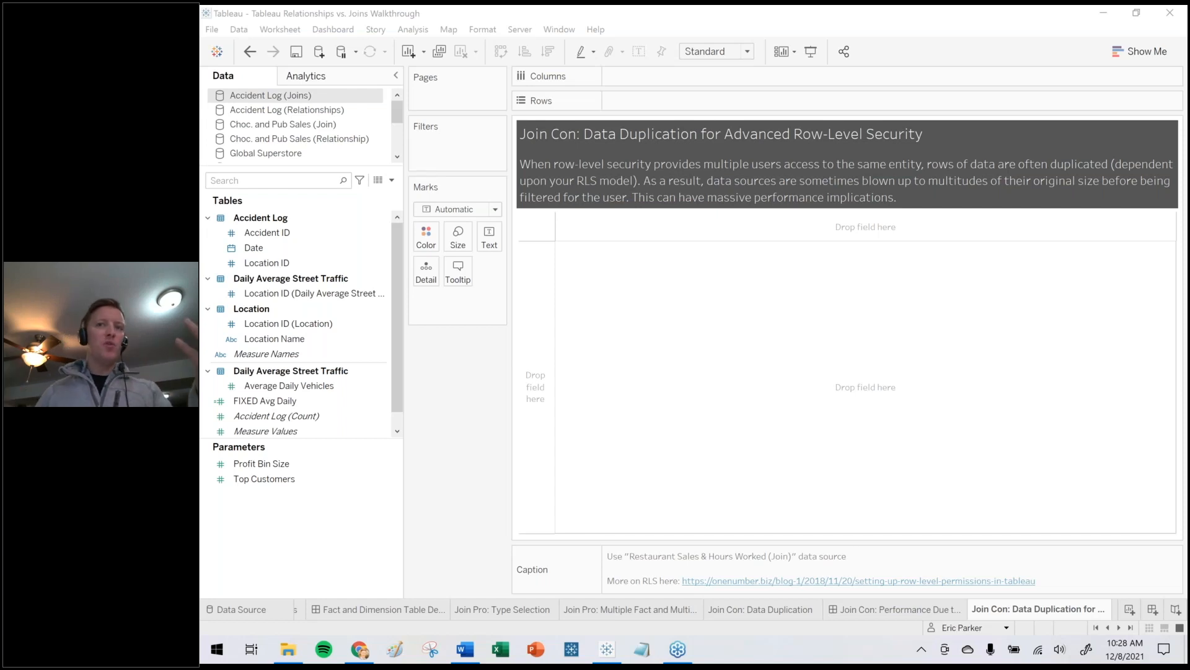
drag(348, 166, 344, 278)
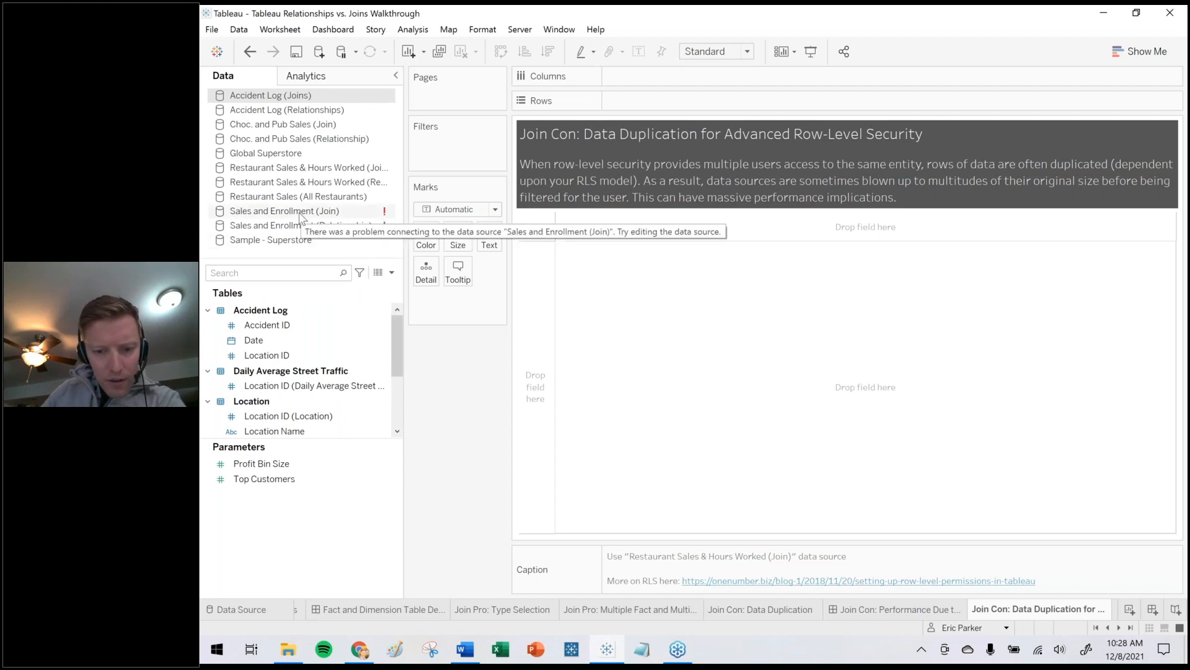
Open the Sales join canvas of Restaurant Sales & Hours Worked (Join) and examine the Permissions sheet's data.
double_click(318, 170)
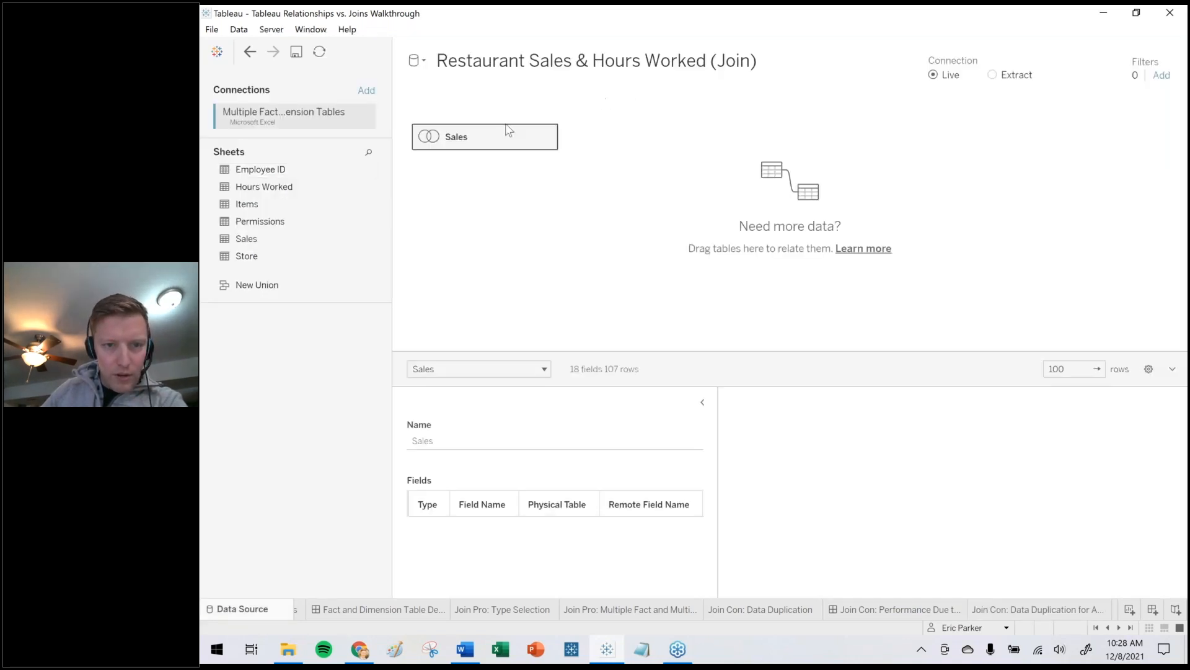
double_click(496, 142)
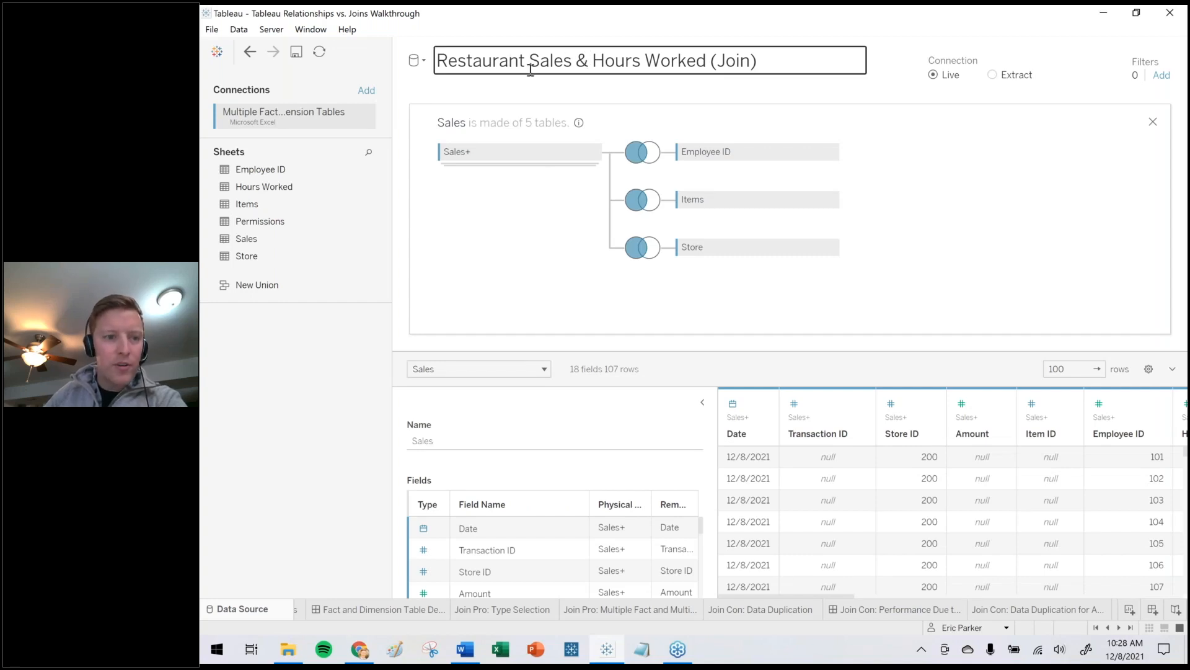
click(366, 222)
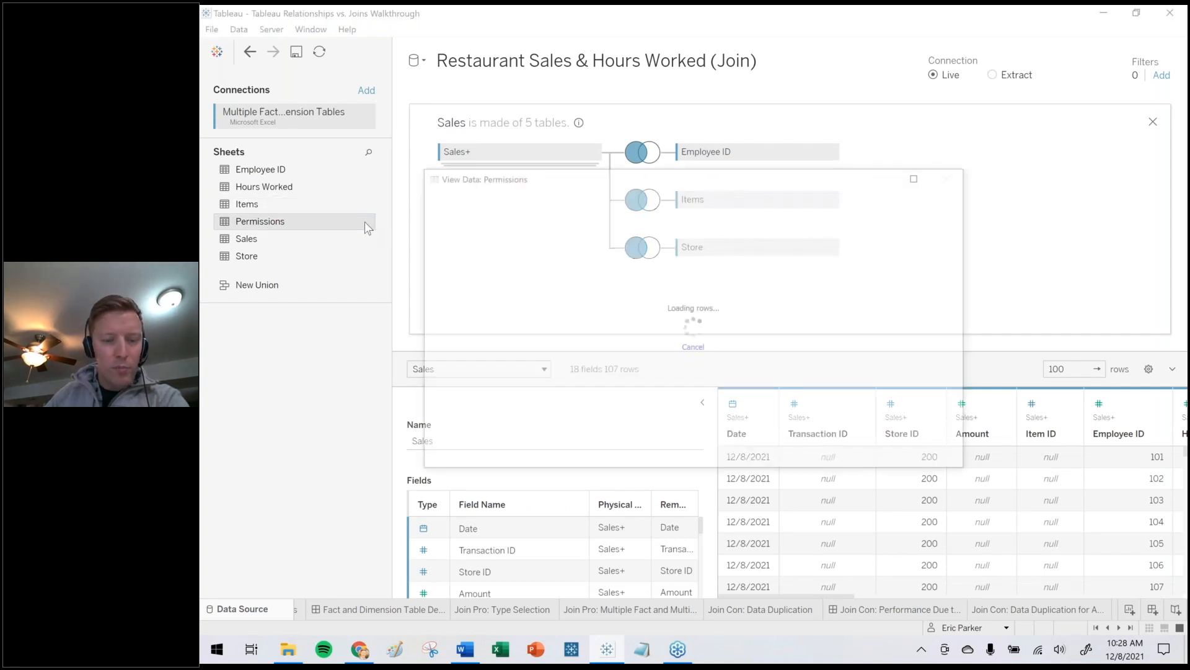
drag(504, 211, 606, 214)
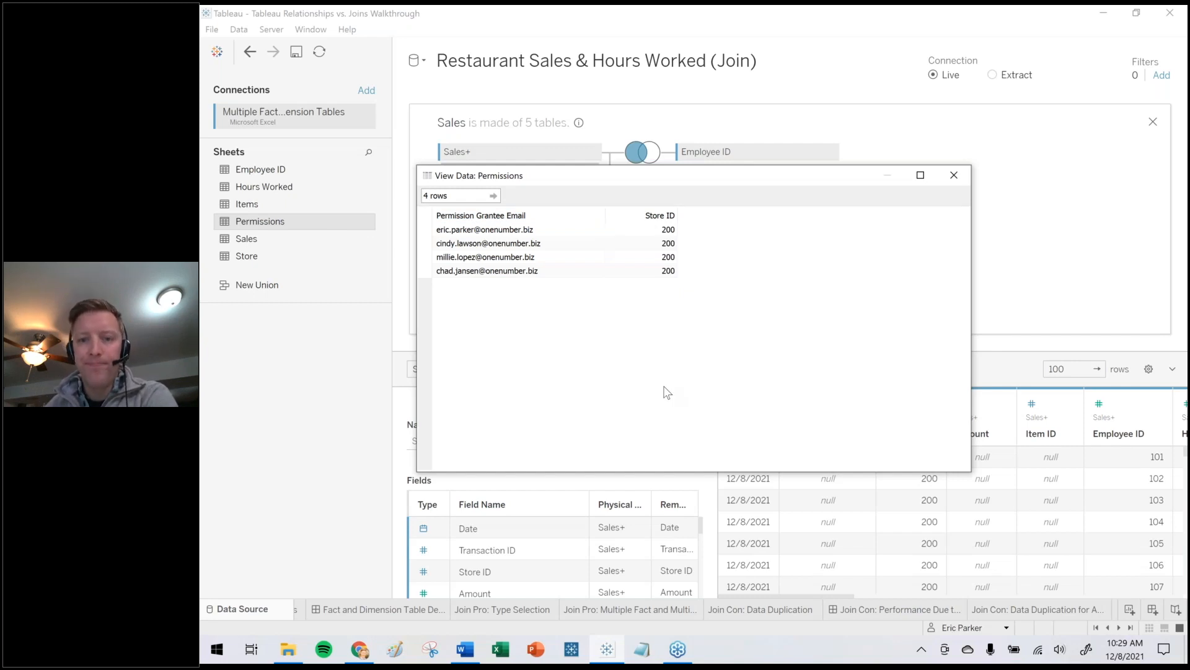
click(954, 175)
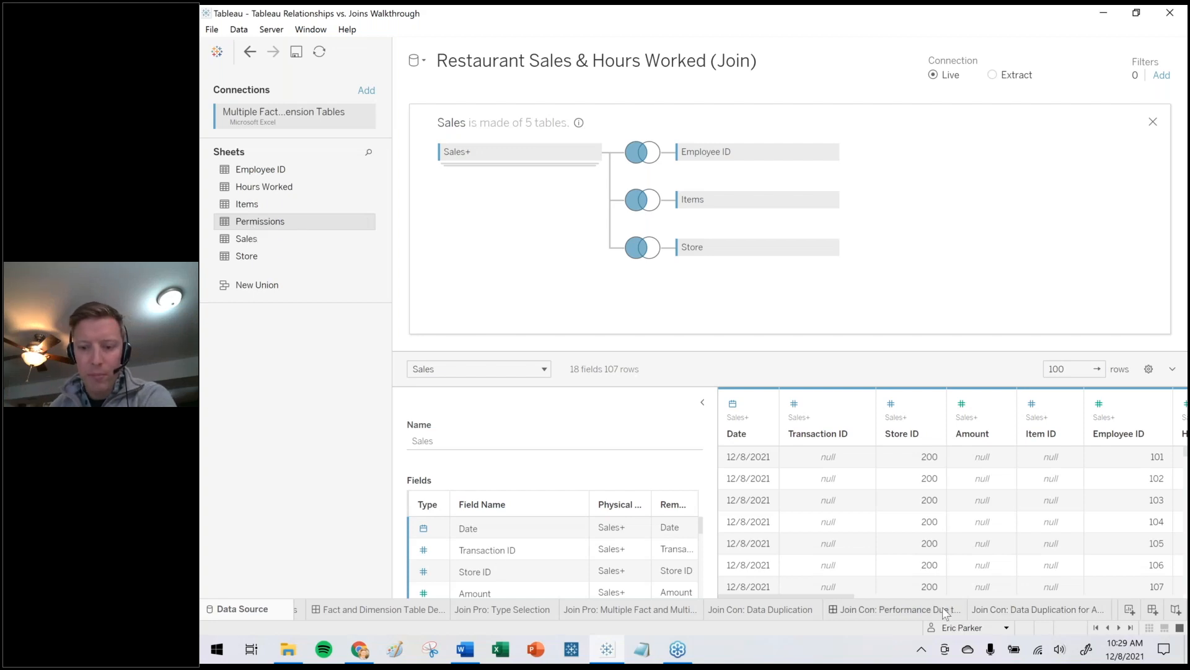
On the Advanced Row-Level Security sheet, list Store ID from Sales+ as rows.
click(994, 610)
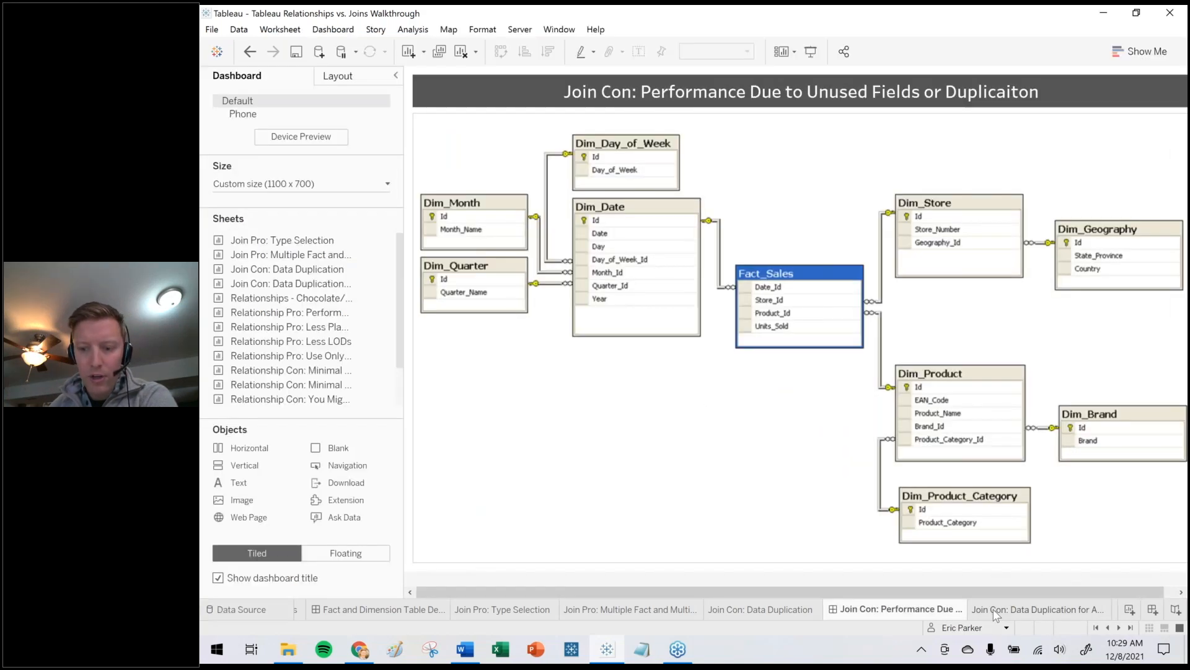
scroll(399, 397, up, 4)
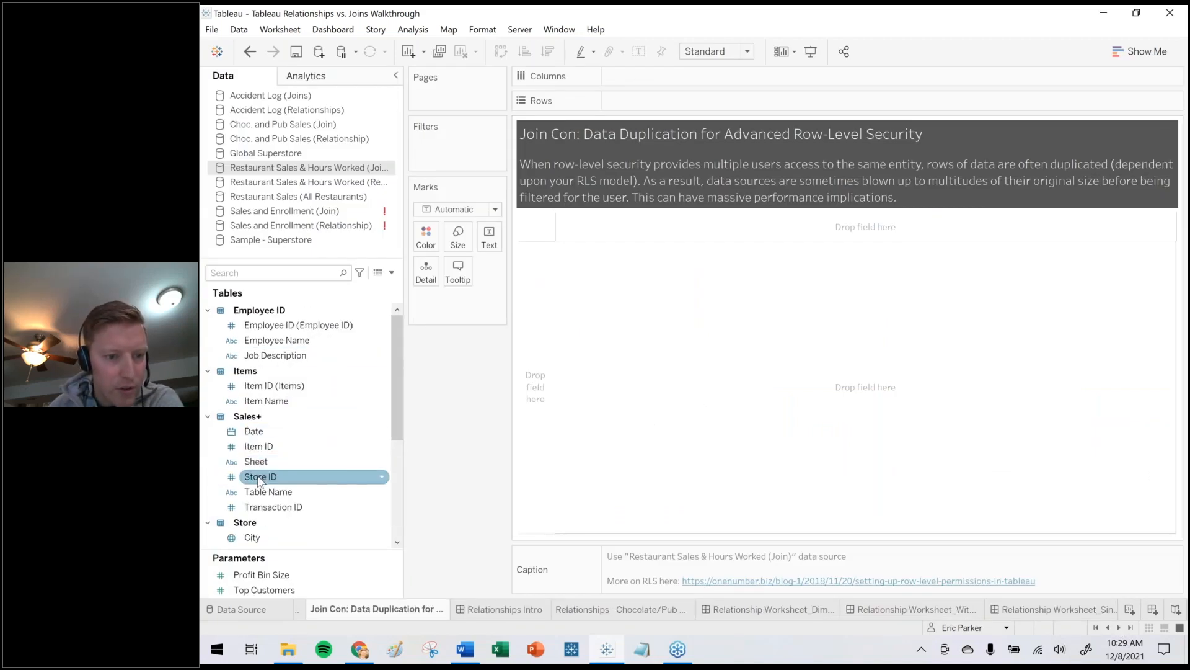
drag(260, 476, 499, 375)
Show Sales (Count) as text for the store.
scroll(271, 471, down, 5)
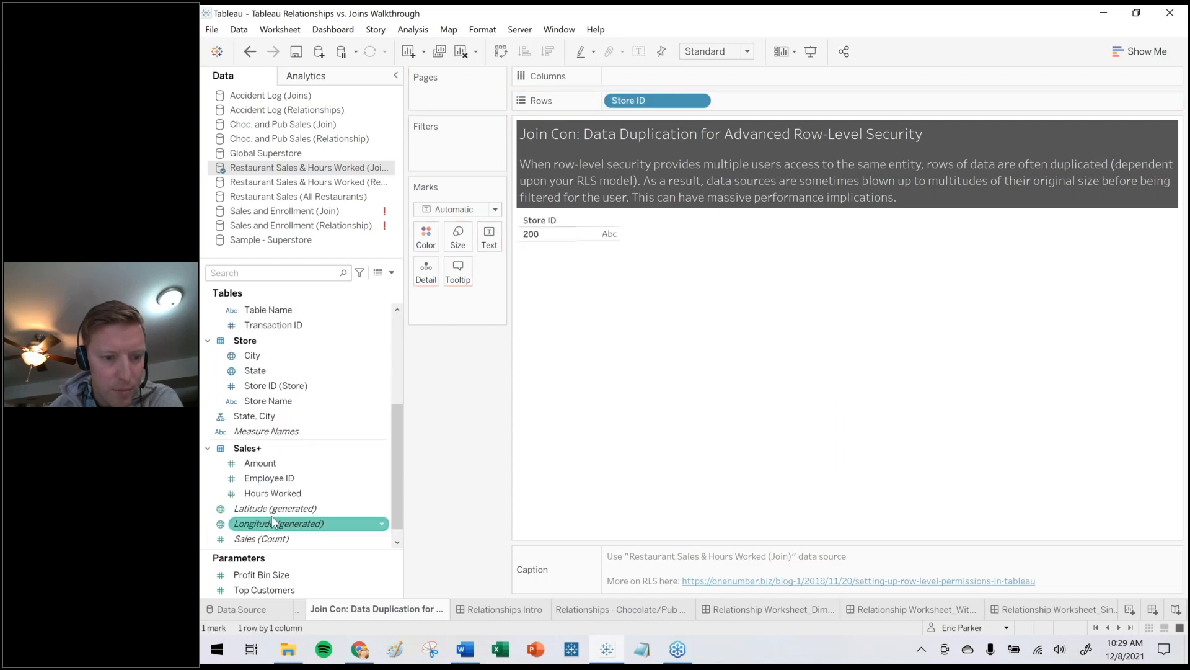
scroll(272, 516, down, 1)
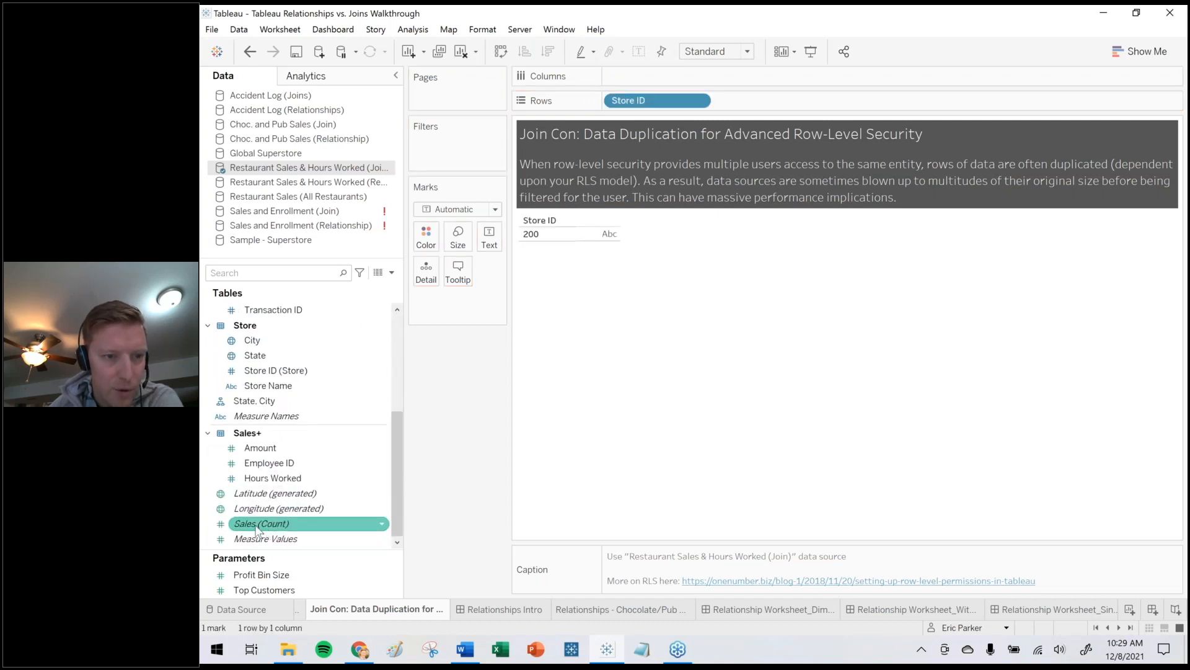
drag(256, 528, 489, 235)
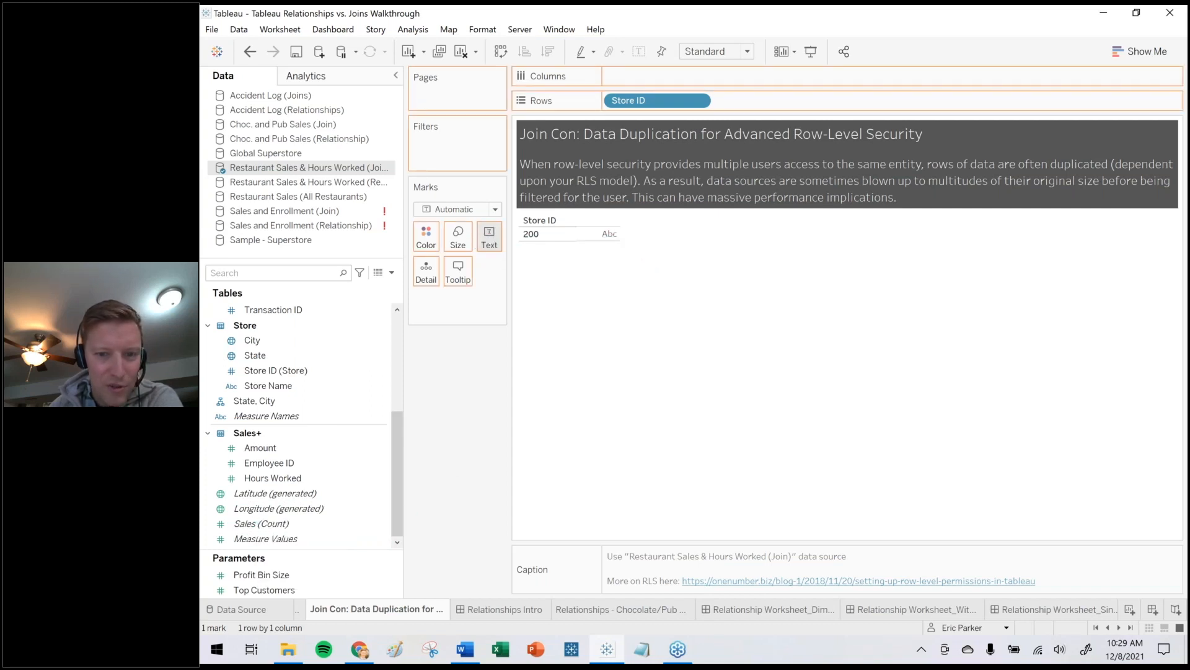
Undo the Sales (Count) text and check the Restaurant Sales & Hours Worked (Join) data source.
mouse_move(594, 240)
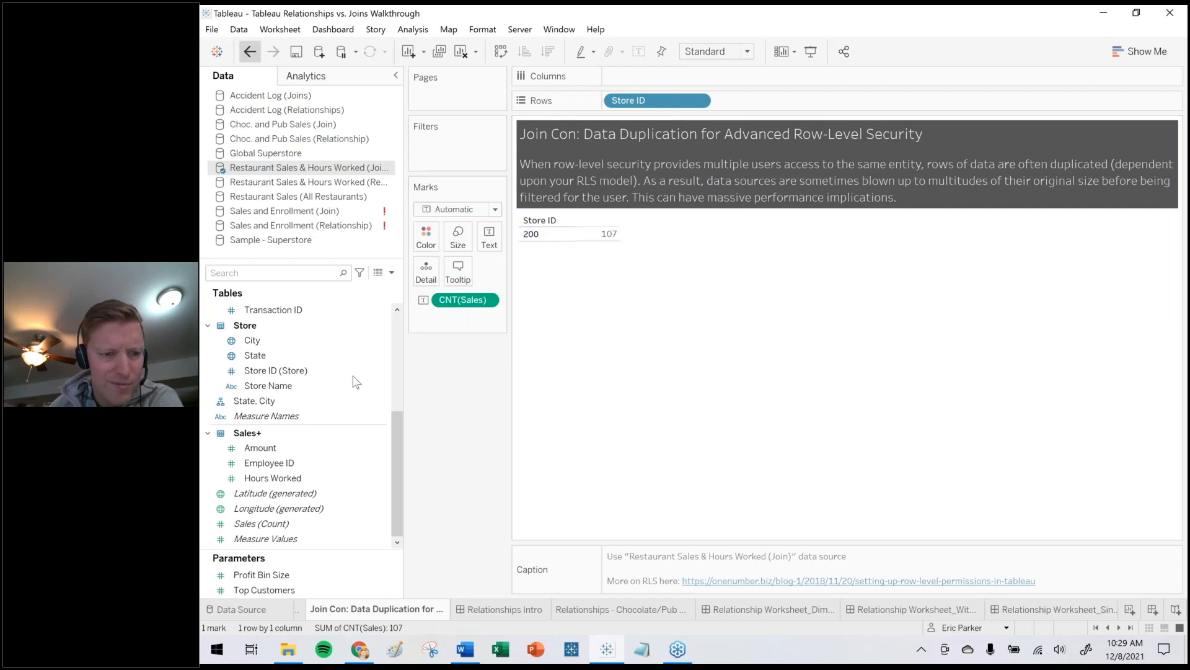
key(ctrl+z)
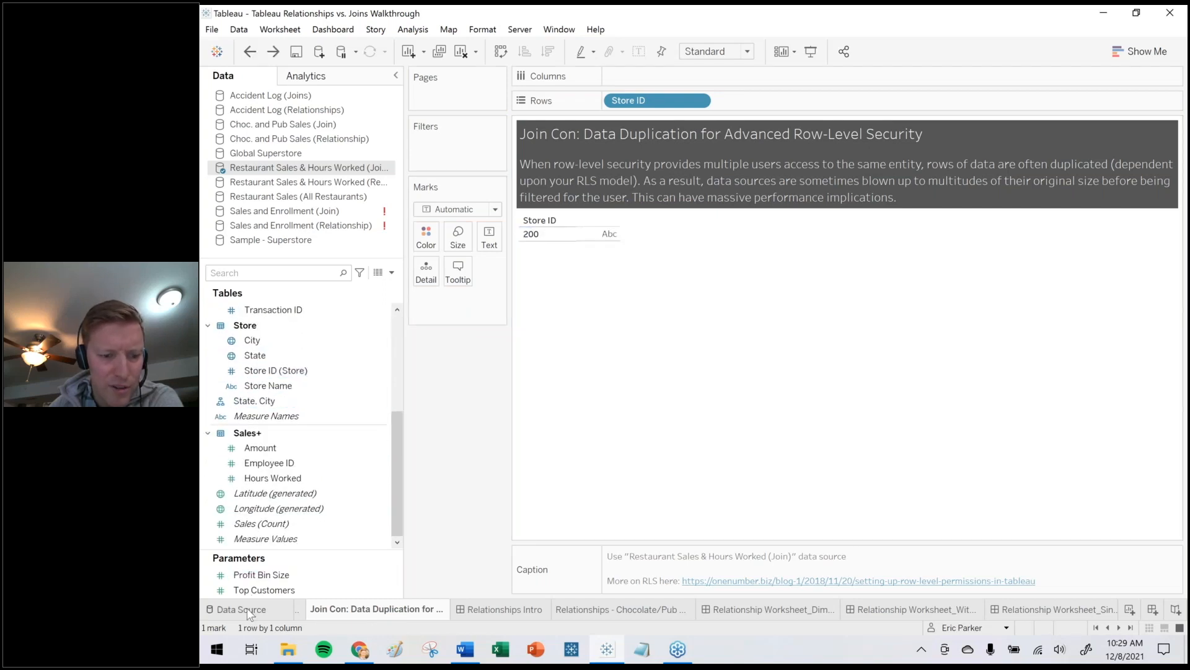
click(249, 610)
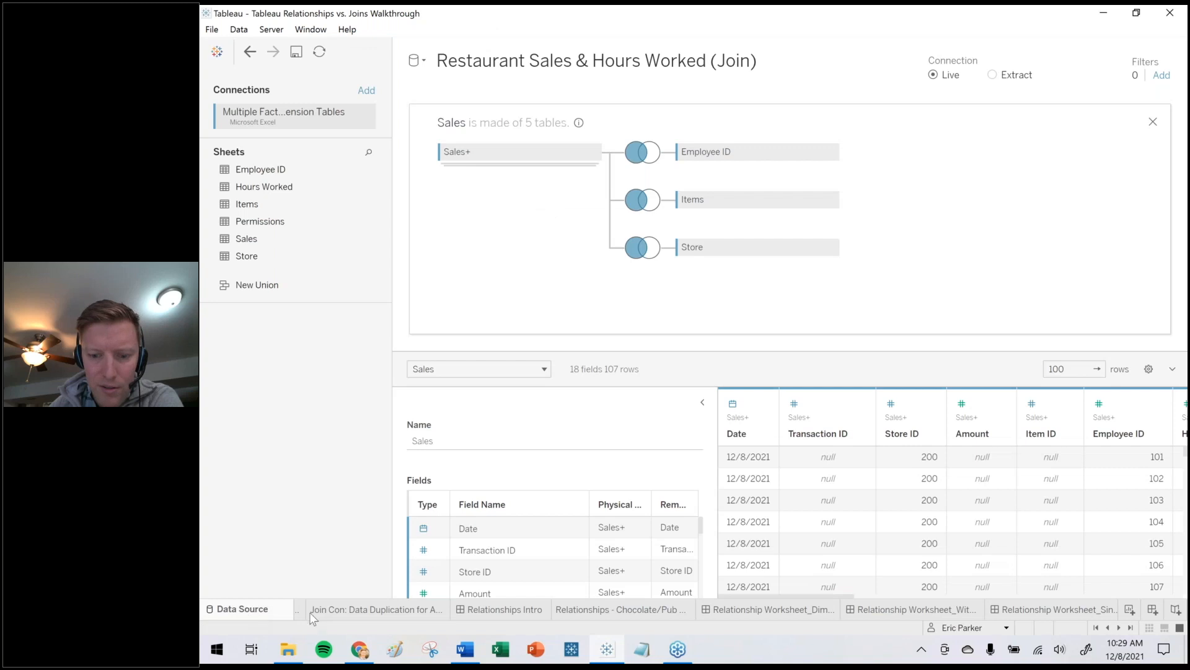
click(391, 610)
Create a calculated field named 1 with the constant 1 and show its sum as text for the store.
click(391, 272)
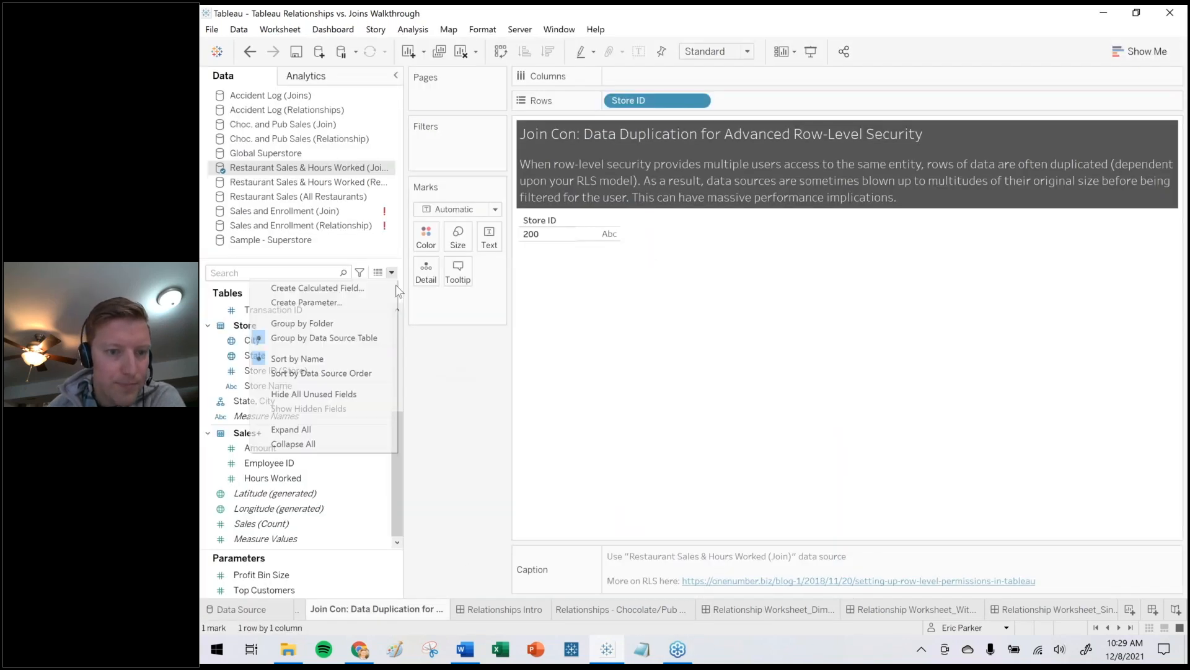
click(386, 288)
text(1)
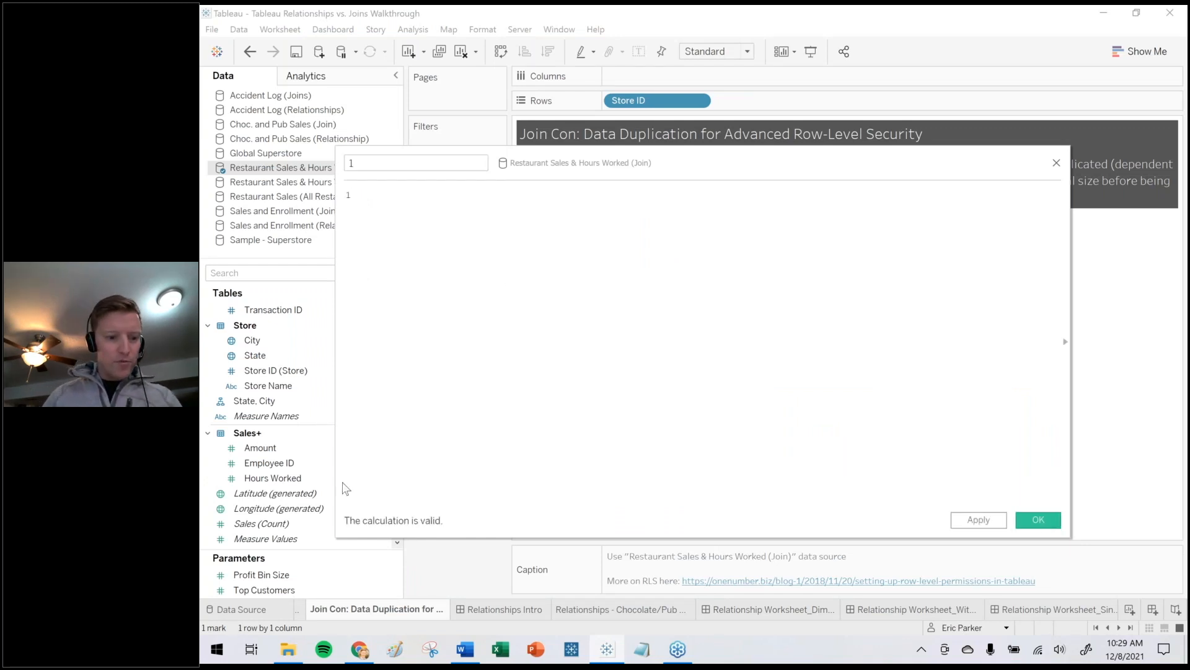
key(Return)
drag(256, 496, 489, 240)
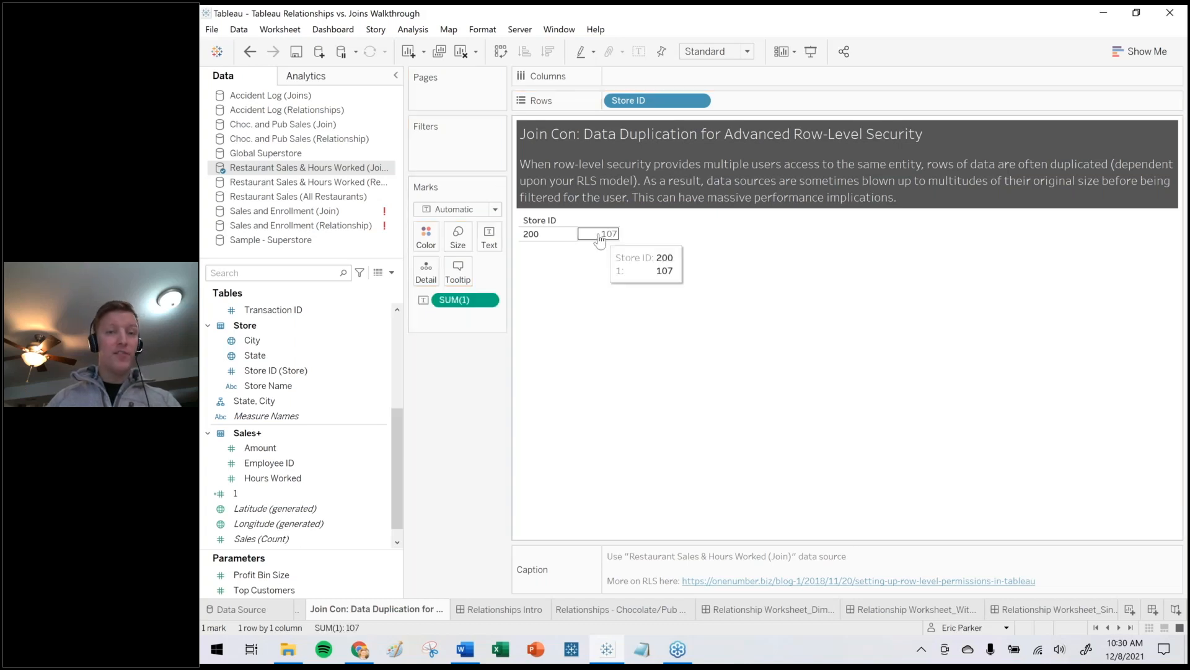
Open the Restaurant Sales & Hours Worked (Join) data source and set its row preview limit to 10000.
click(252, 610)
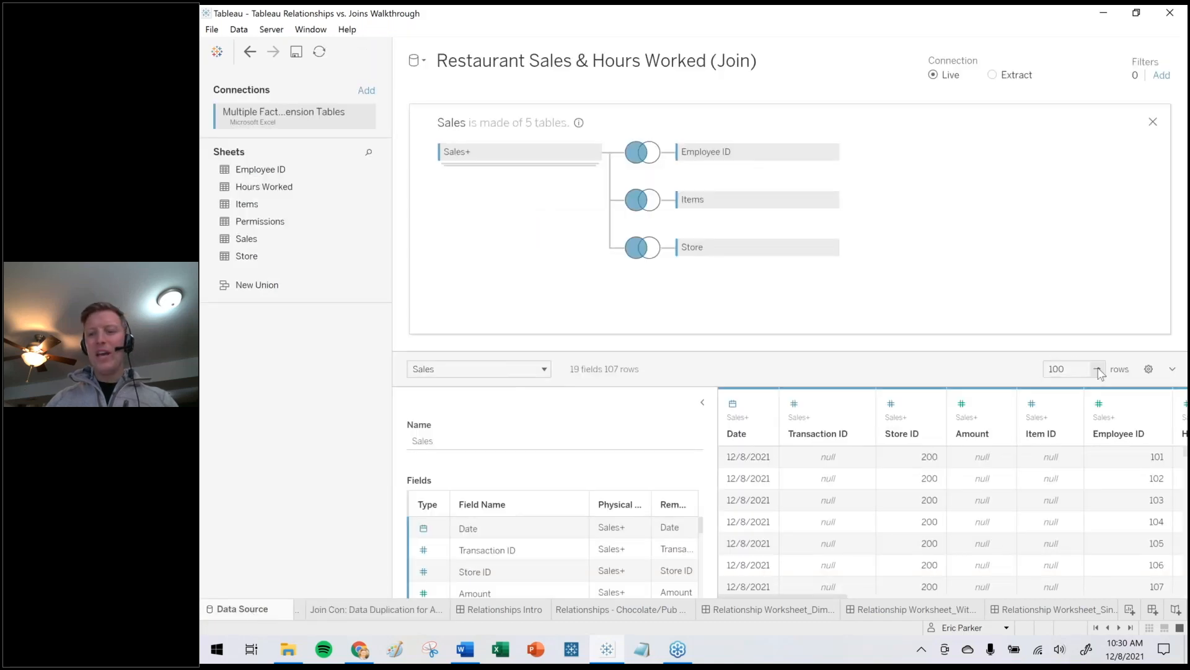
drag(1066, 370, 1047, 370)
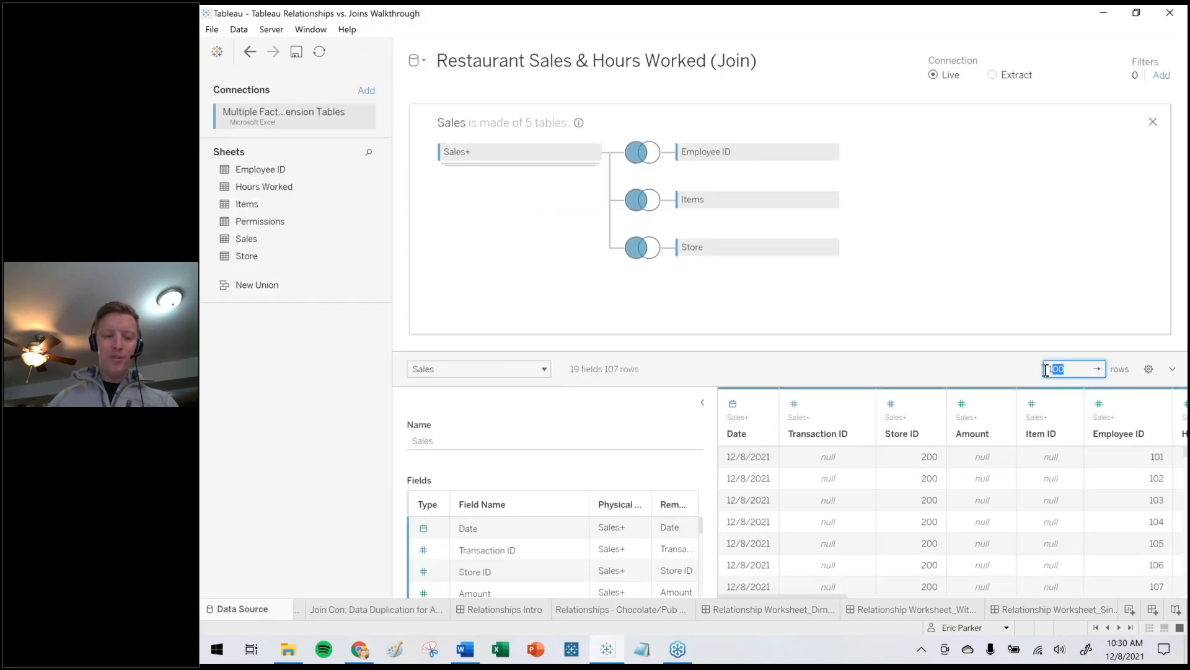
text(10000)
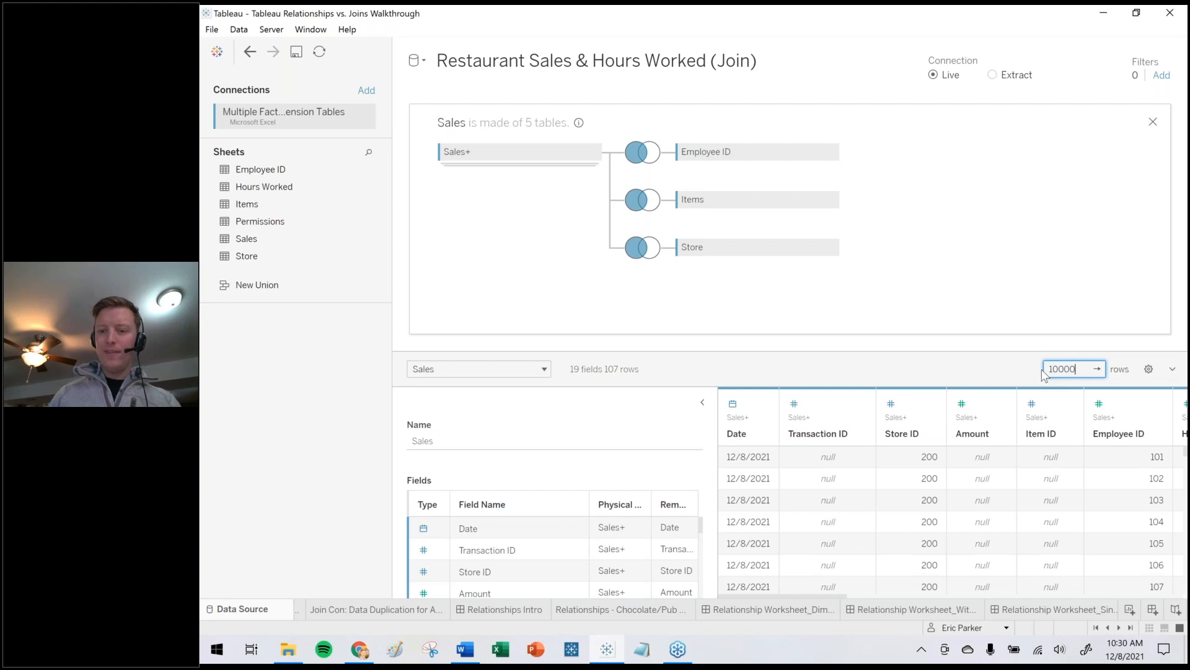
key(Return)
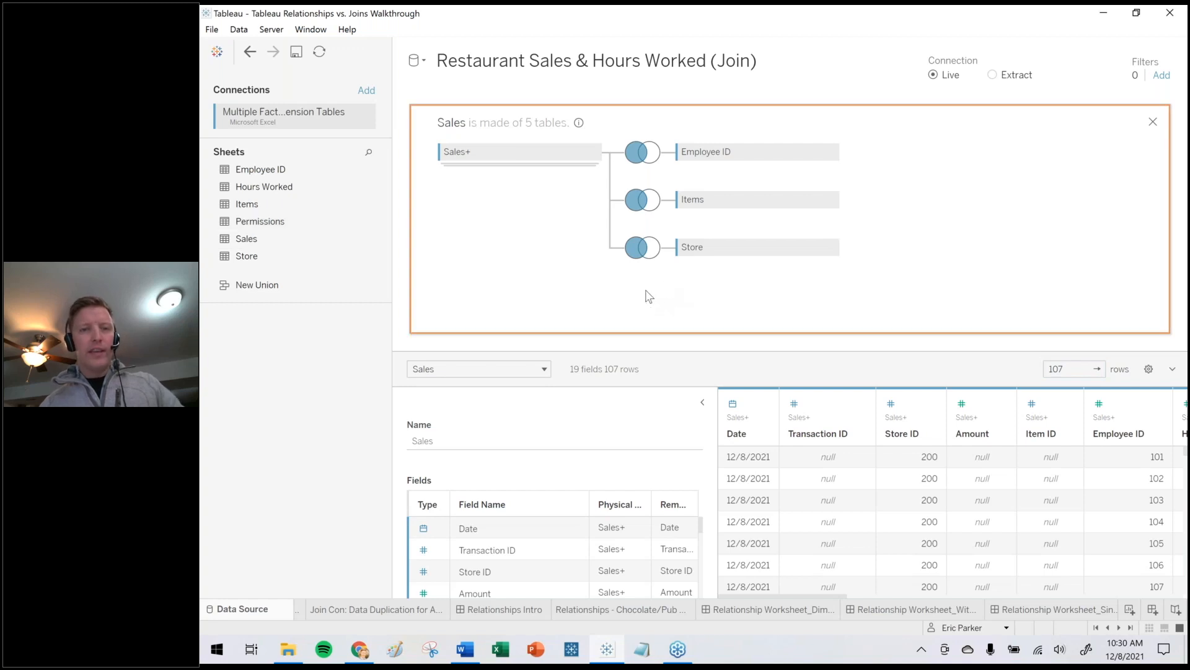
Add the Permissions sheet to the Sales join canvas as a left join on Store ID.
drag(650, 297, 646, 295)
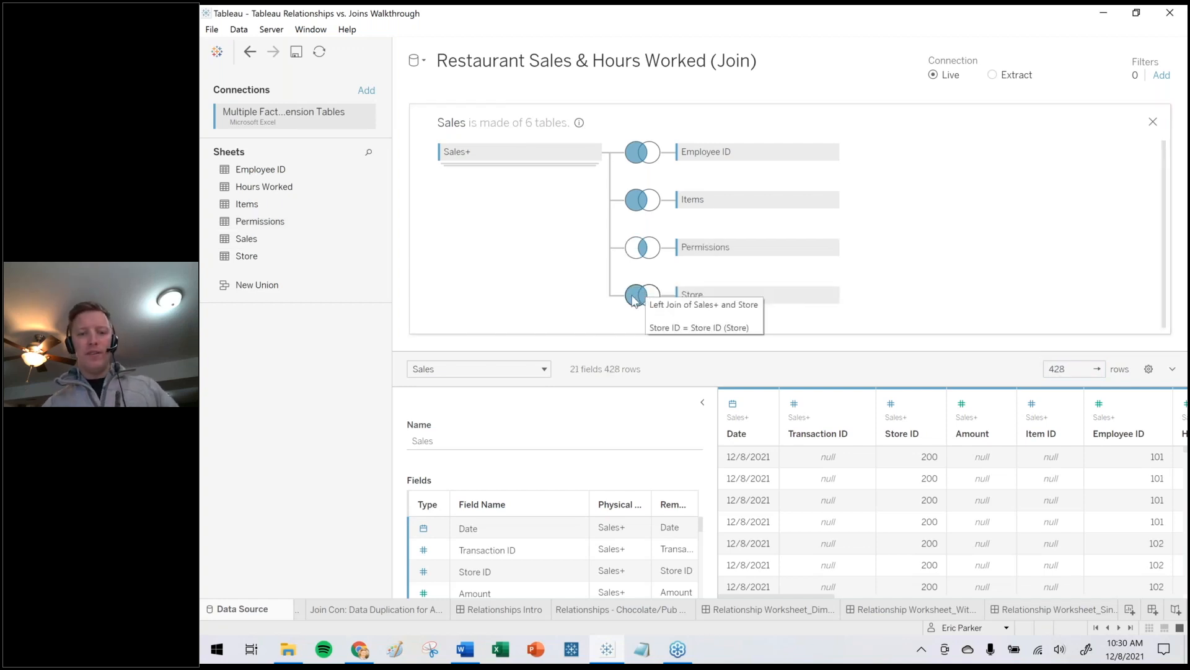
click(638, 248)
click(599, 299)
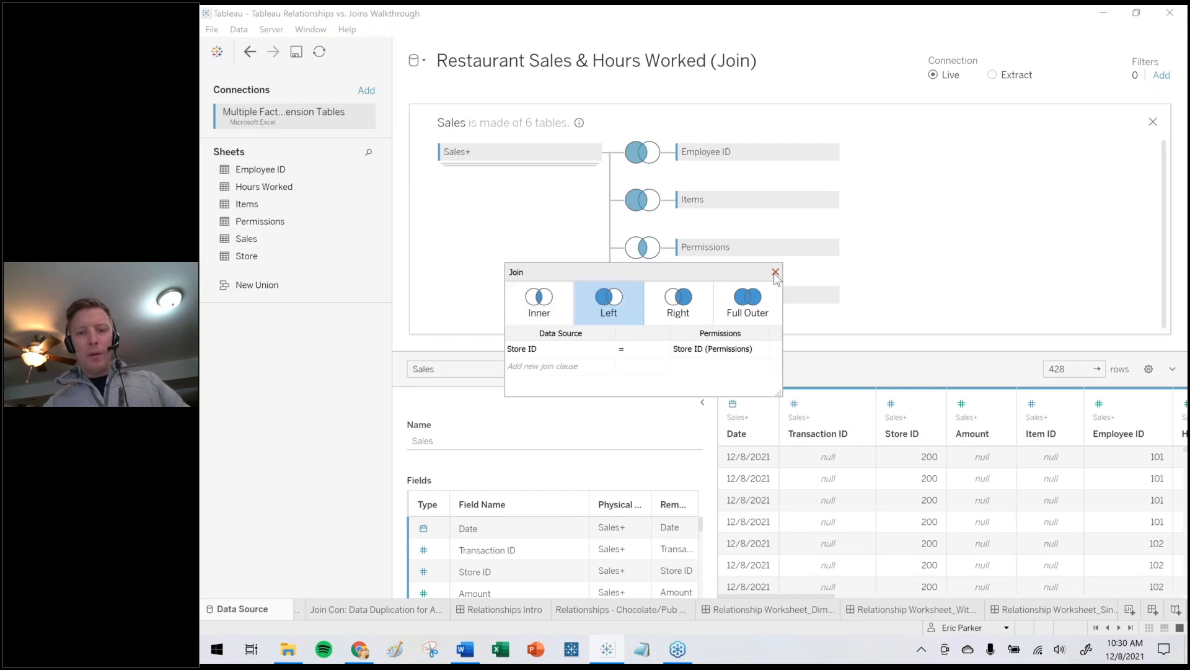
click(775, 272)
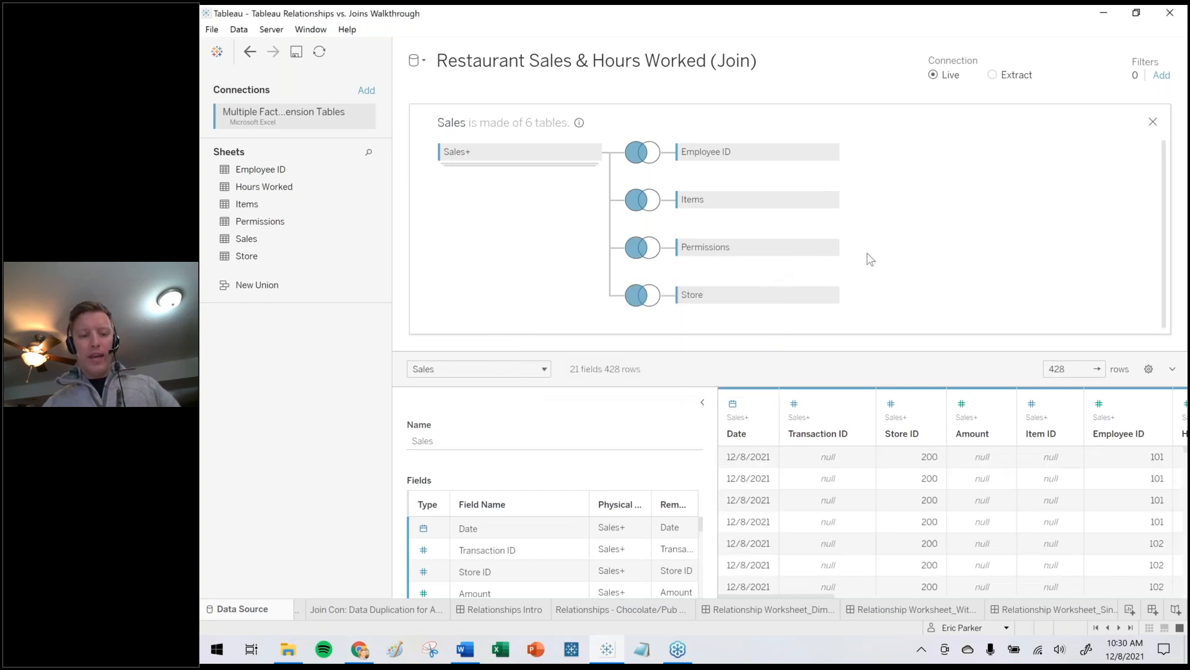
drag(1052, 359, 1001, 256)
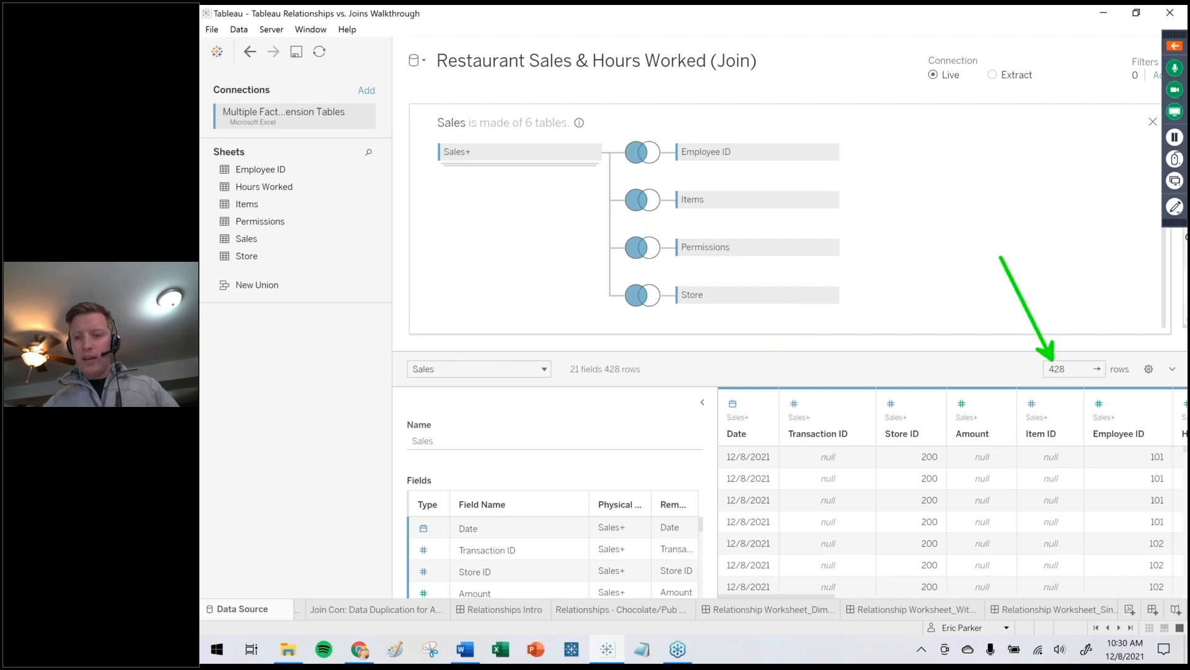
mouse_move(1062, 360)
mouse_down()
mouse_move(1032, 378)
mouse_move(1081, 364)
mouse_move(1054, 356)
mouse_up()
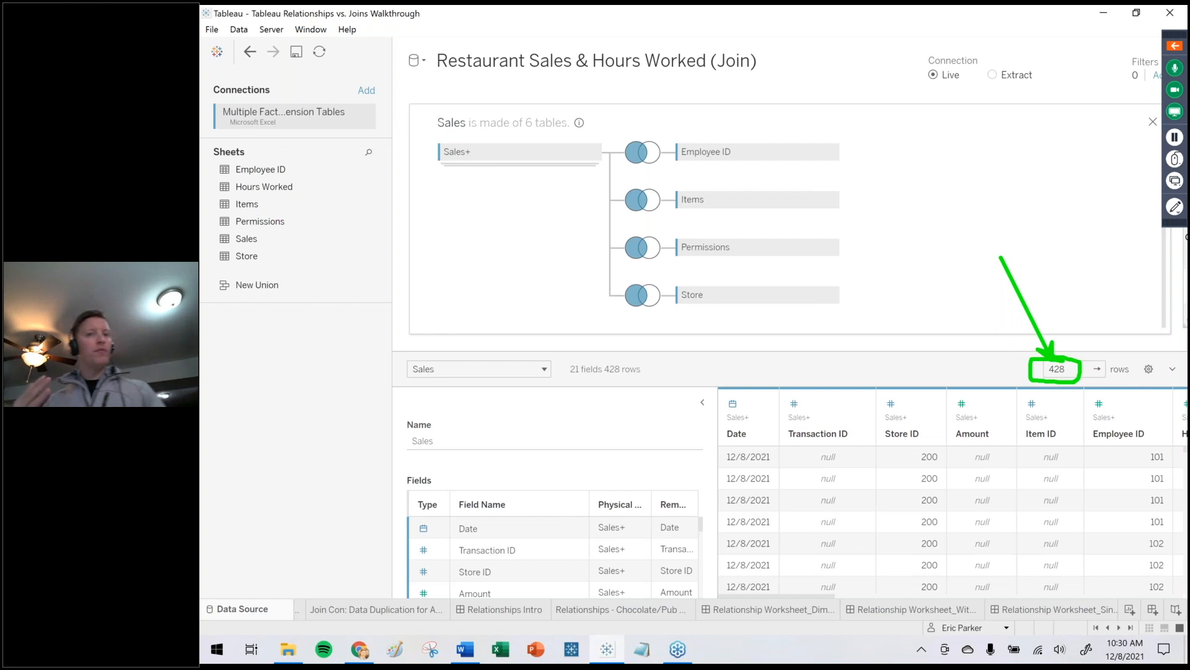
key(Escape)
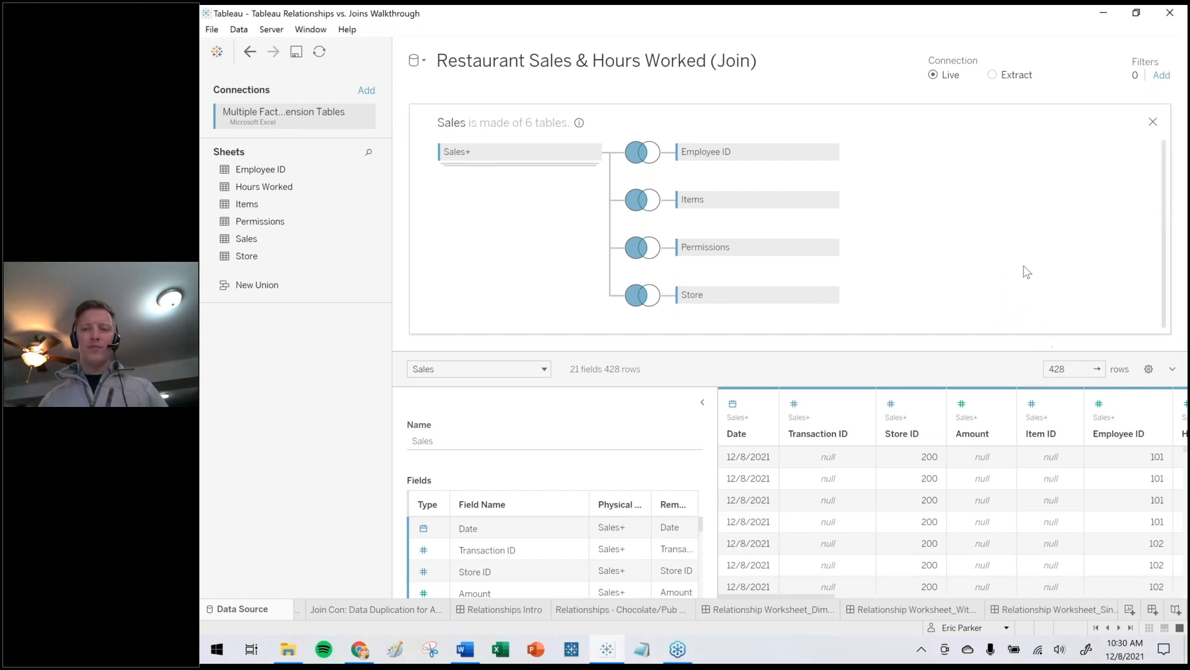
Add a data source filter on the Permission Grantee Email field.
click(1161, 76)
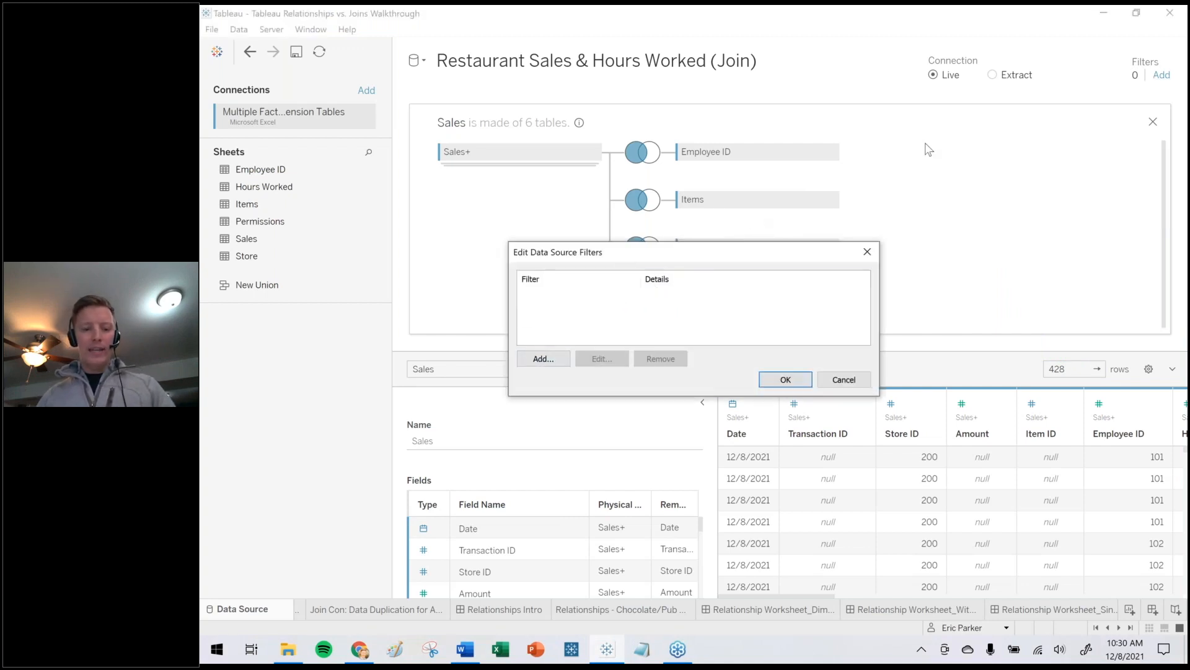
click(1175, 206)
drag(1046, 152, 1118, 82)
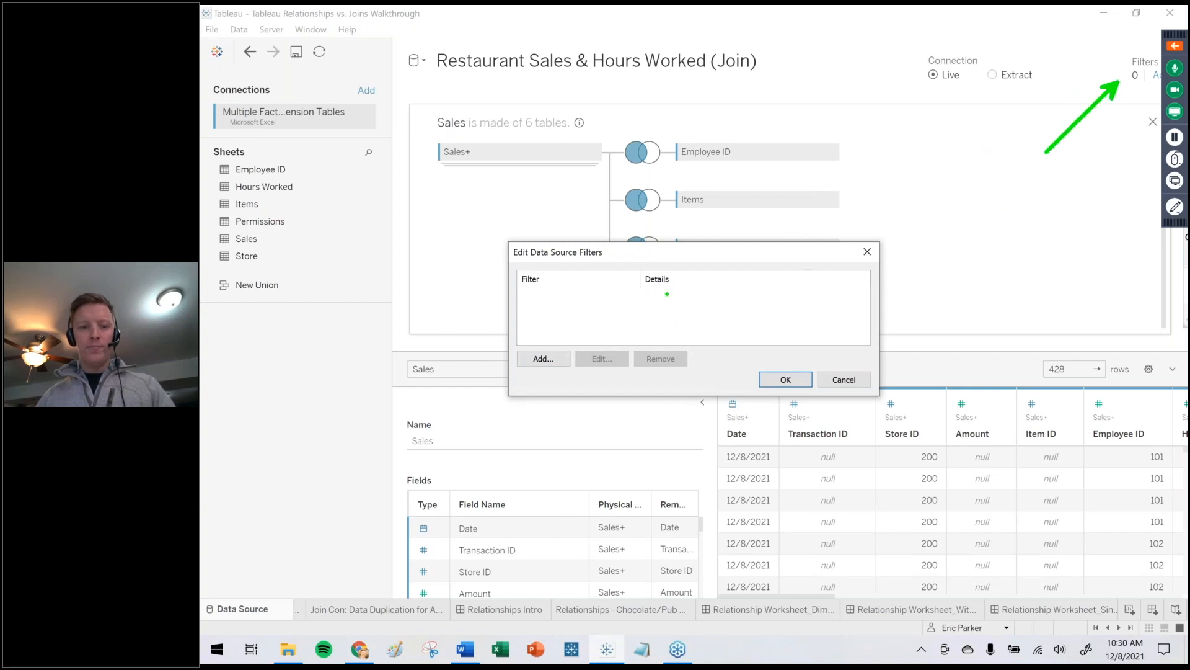
click(544, 358)
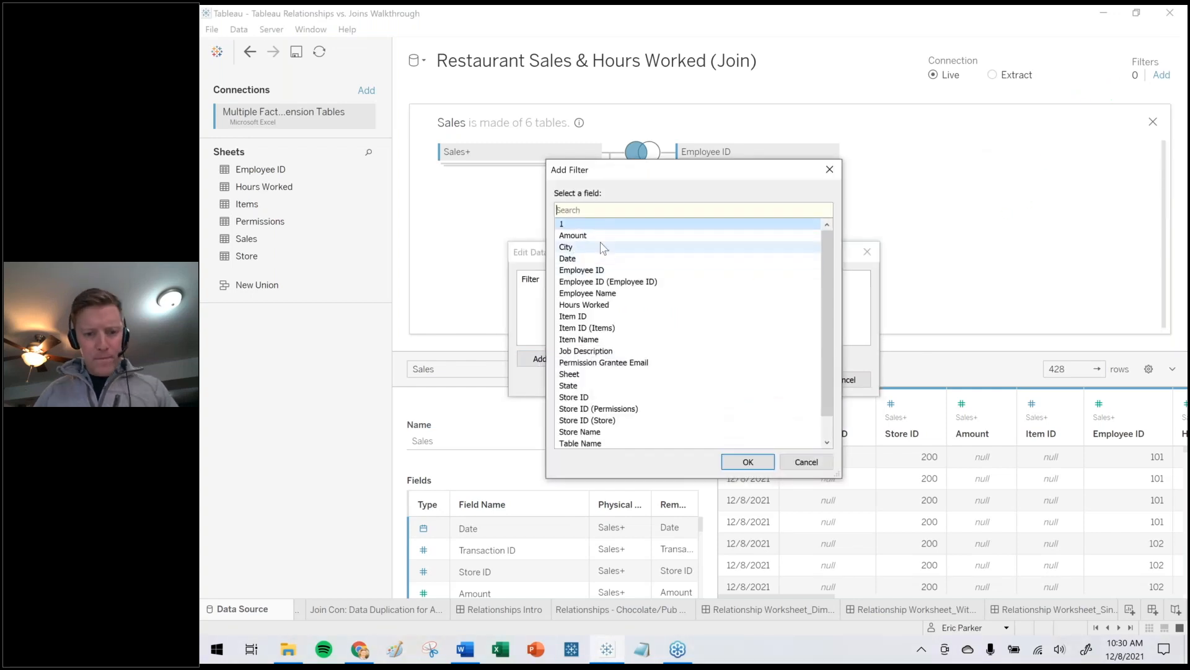
click(641, 362)
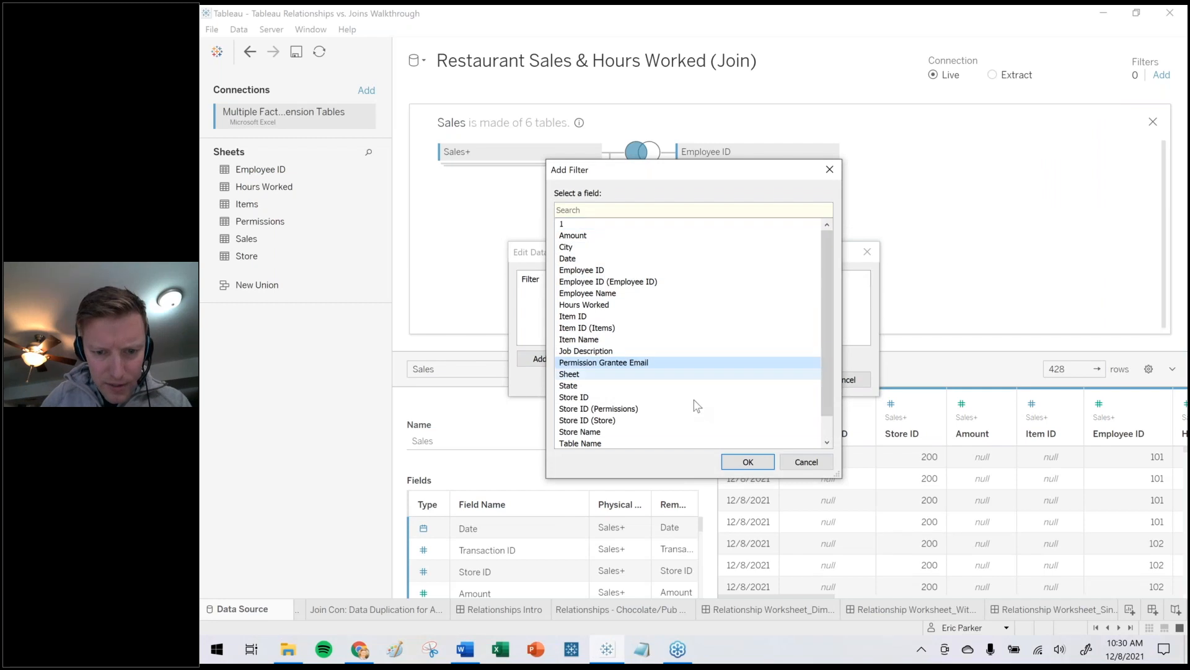
click(748, 462)
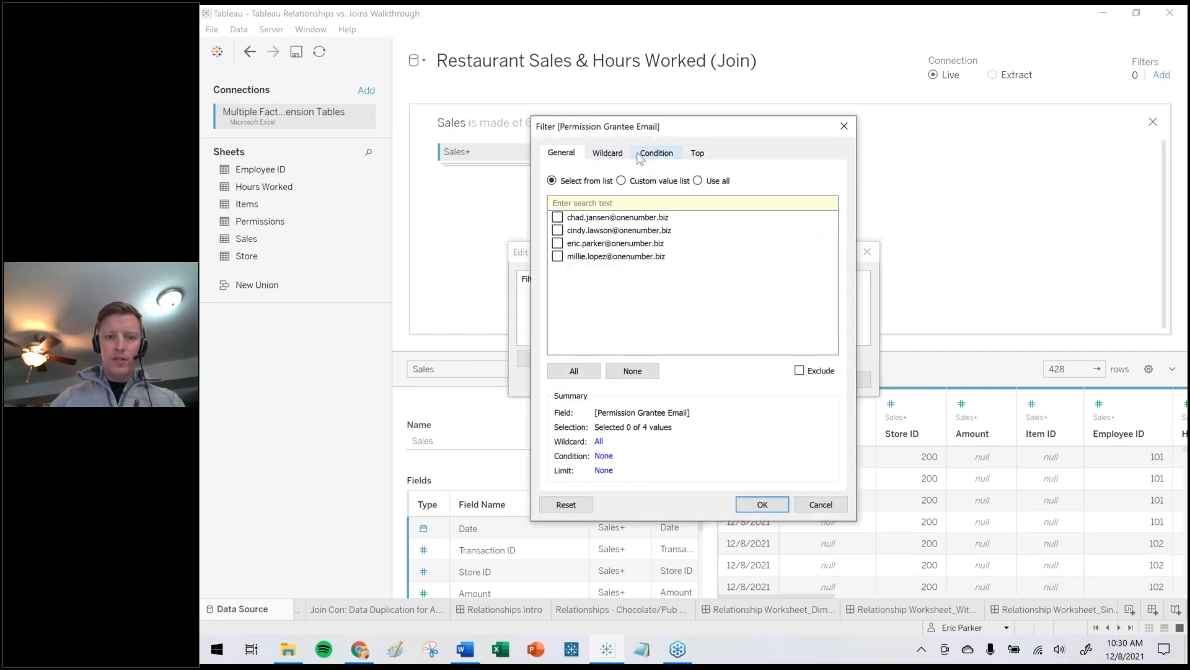
Set the filter's condition to the formula [Permission Grantee Email] = USERNAME() and apply it to the data source.
click(656, 155)
click(552, 309)
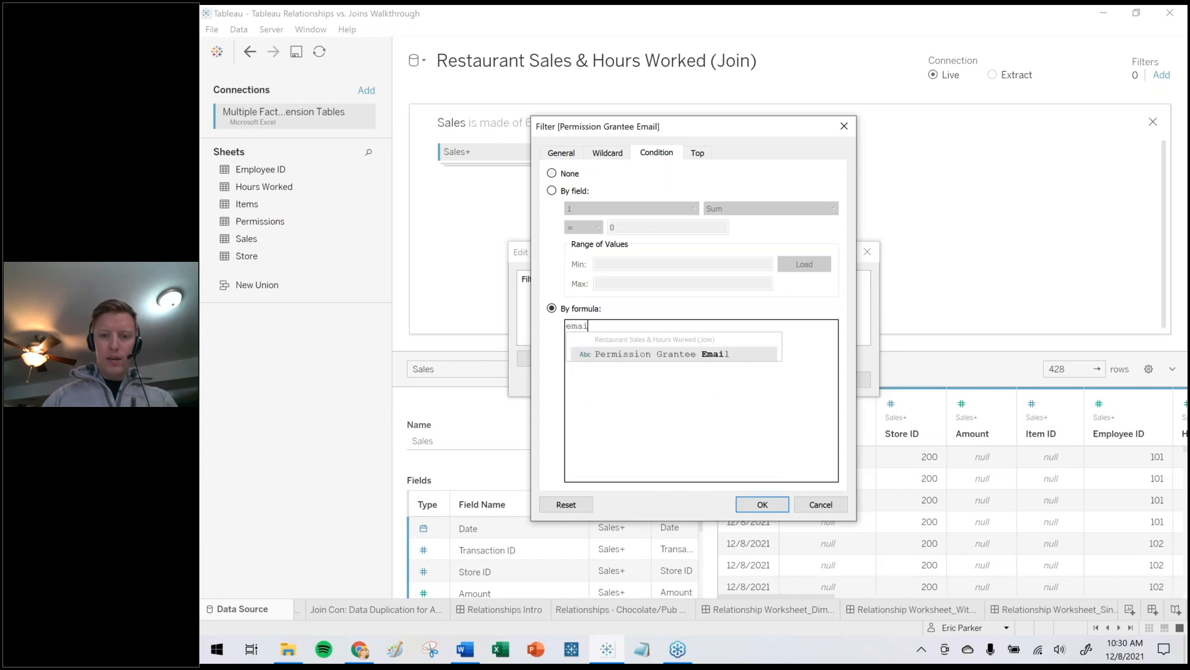
text(= USERNAME())
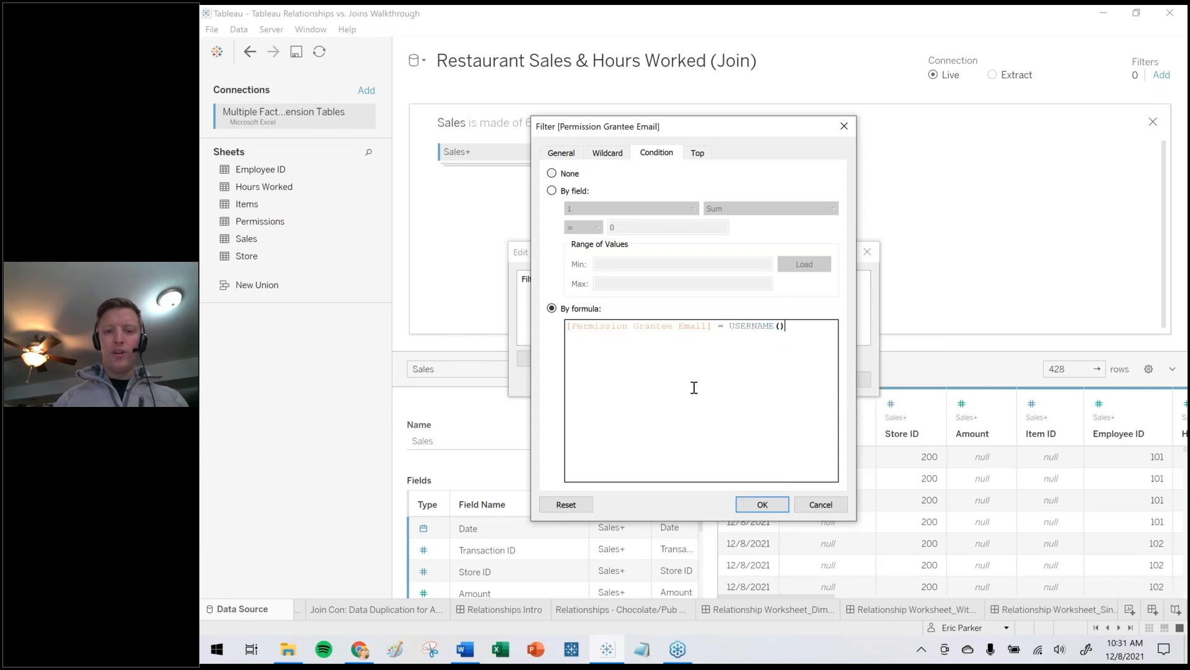
ctrl+scroll(692, 388, up, 2)
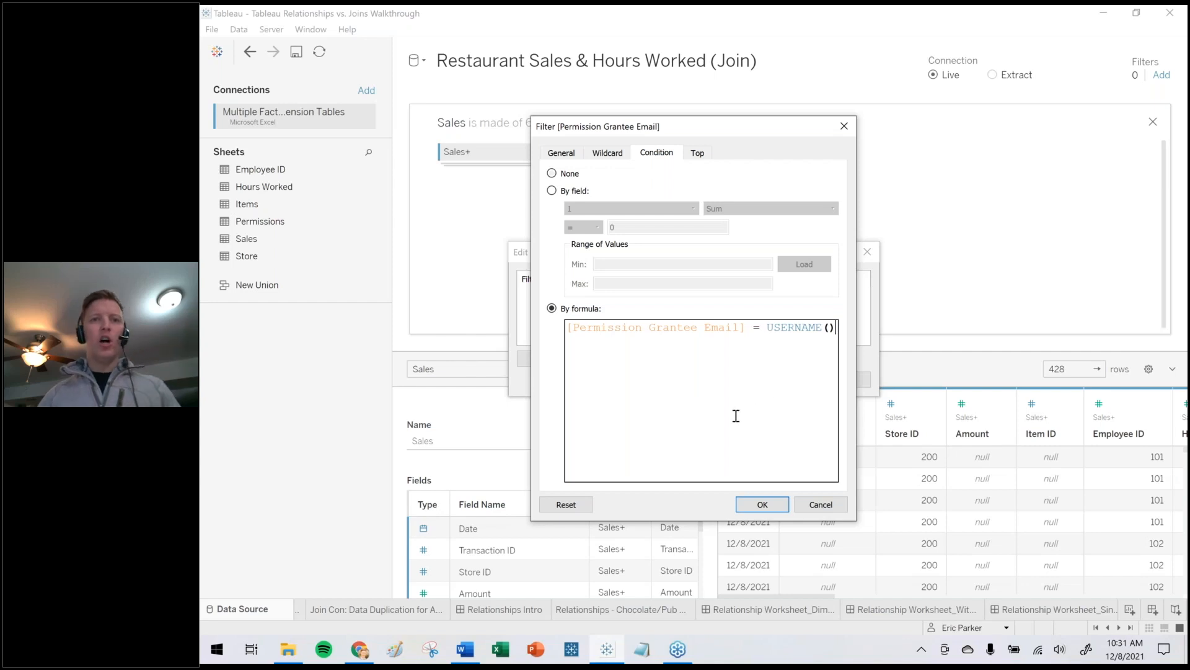
click(762, 505)
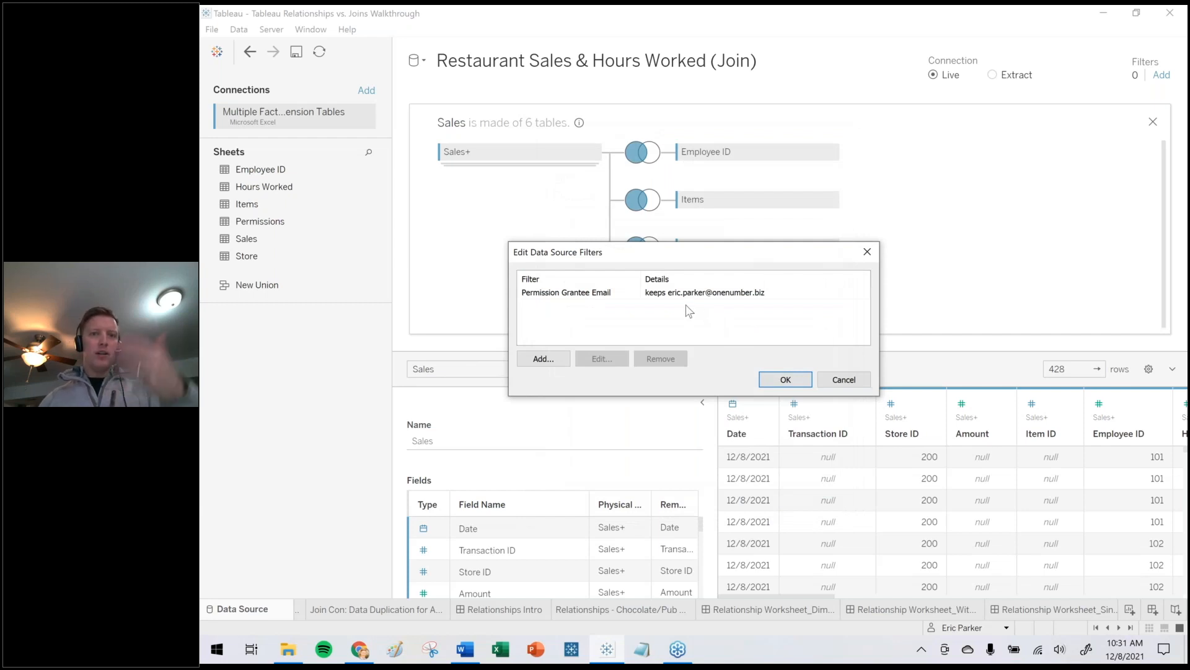
click(703, 294)
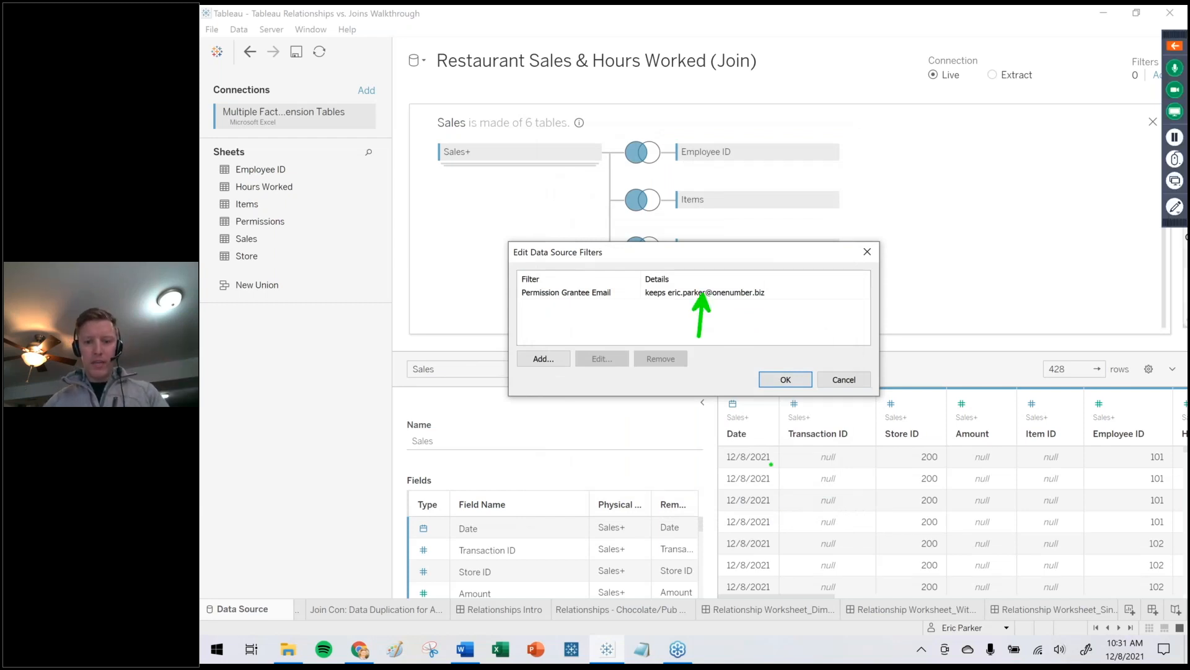
mouse_move(950, 610)
mouse_down()
mouse_move(920, 615)
mouse_move(1017, 641)
mouse_move(930, 599)
mouse_up()
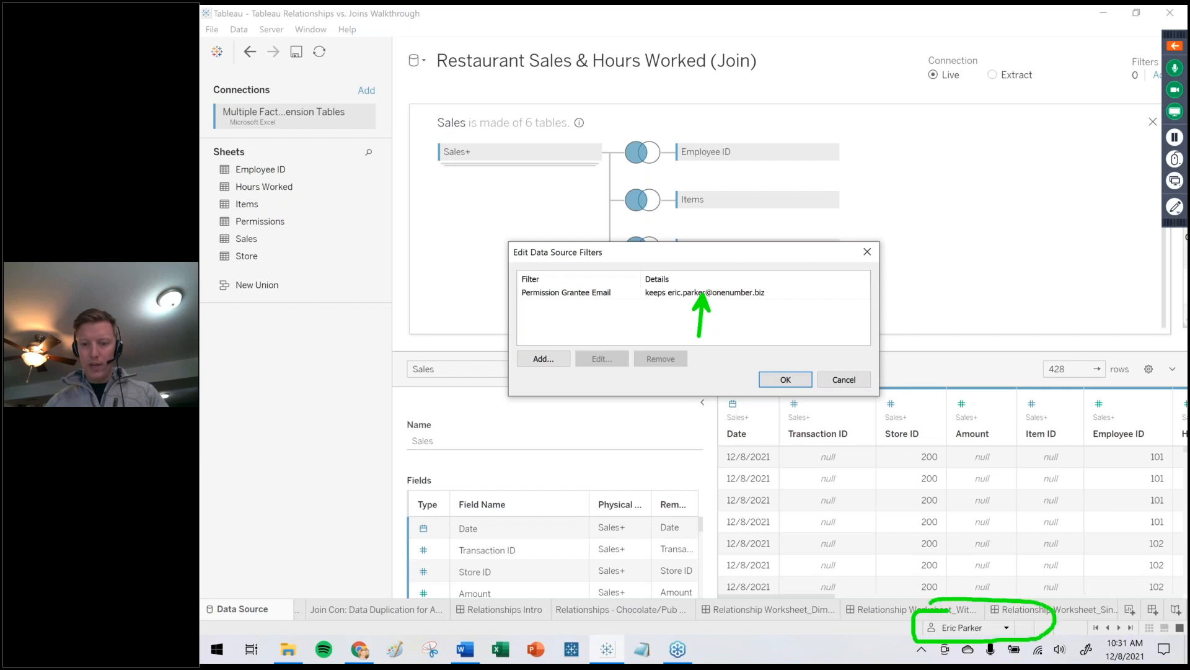
click(785, 380)
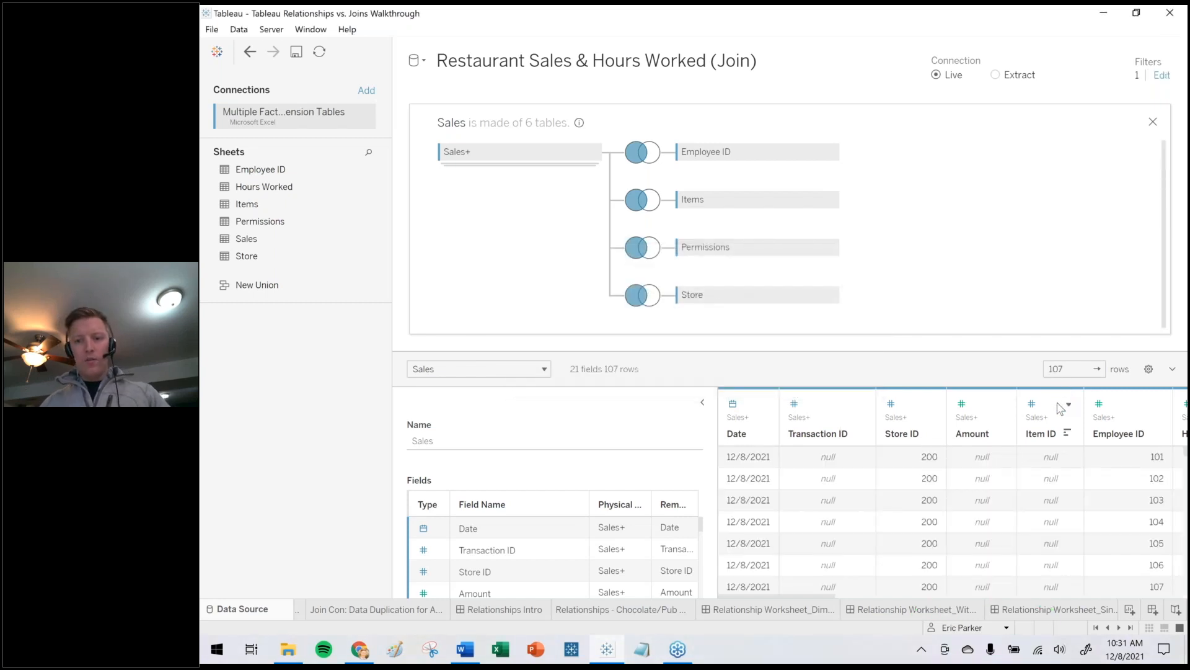
drag(1029, 426, 1082, 346)
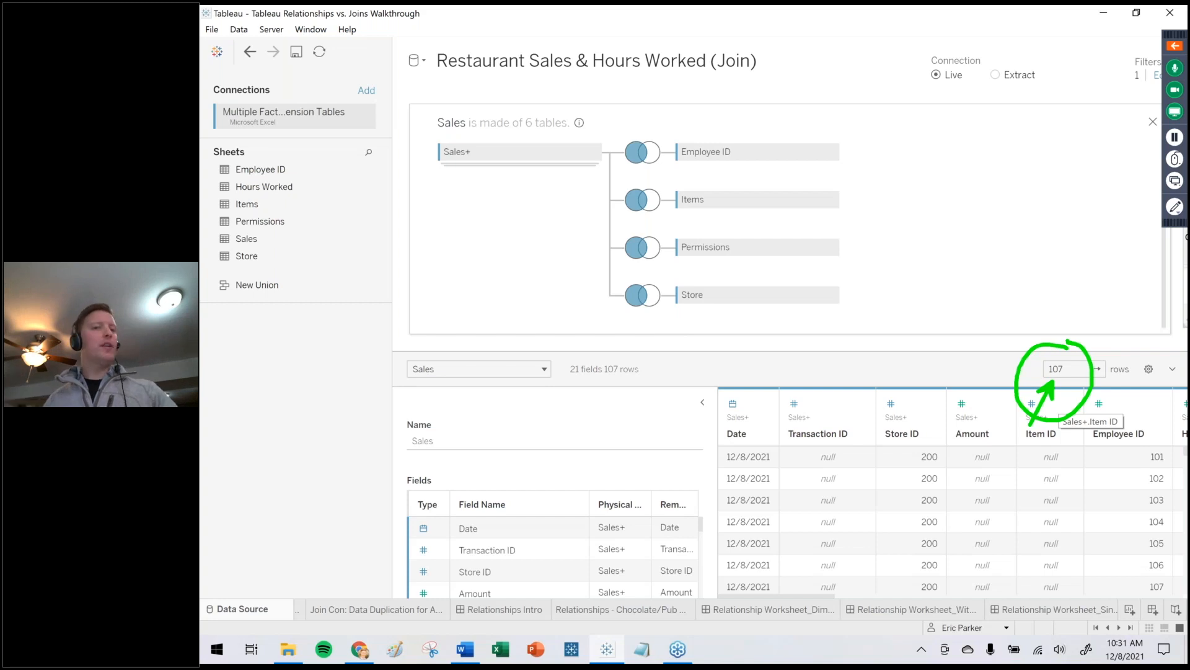
key(Escape)
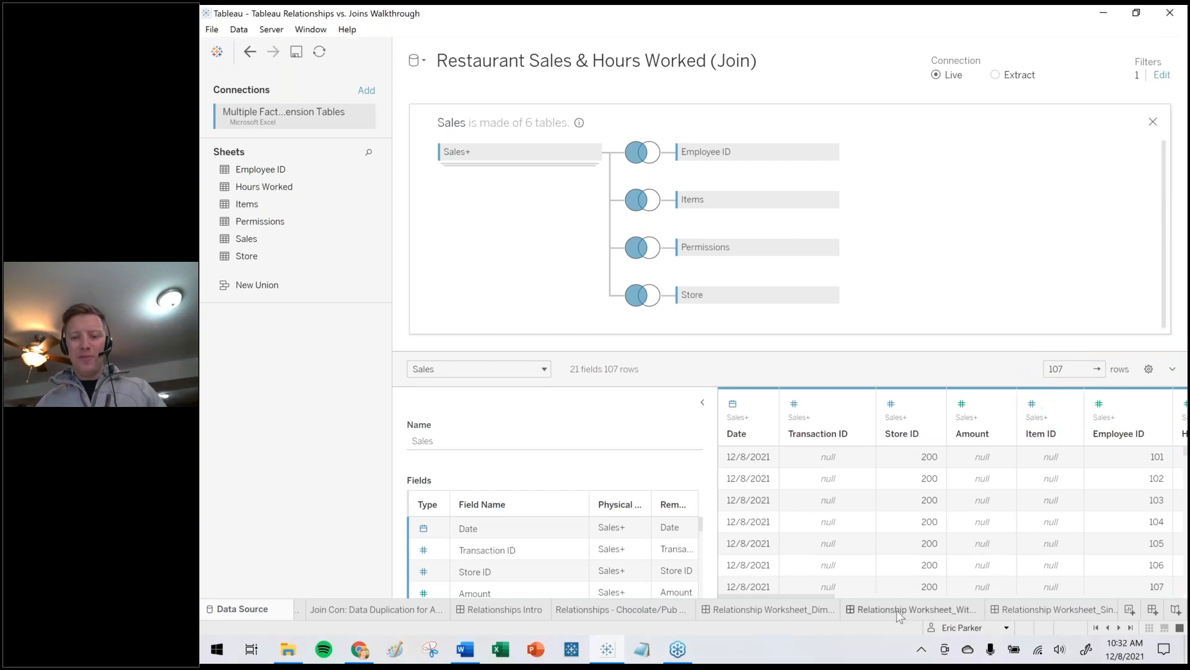
Revisit the Advanced Row-Level Security sheet, and open the Relationships Intro dashboard with a narrower side pane to show its full width.
click(333, 608)
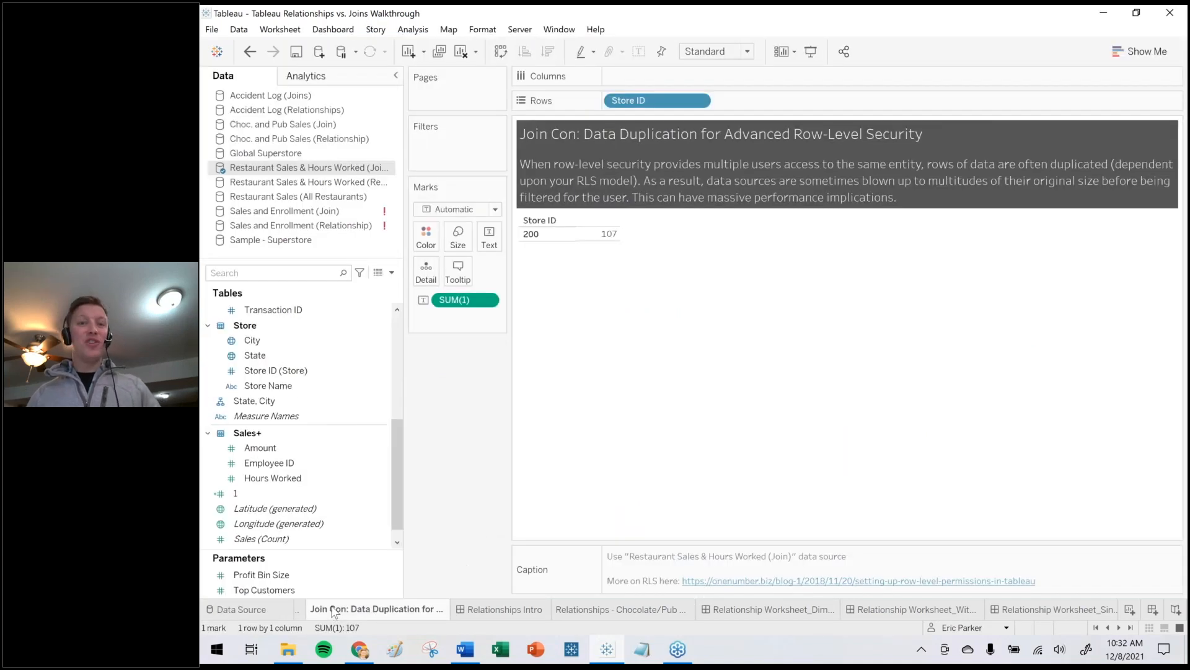
mouse_move(333, 612)
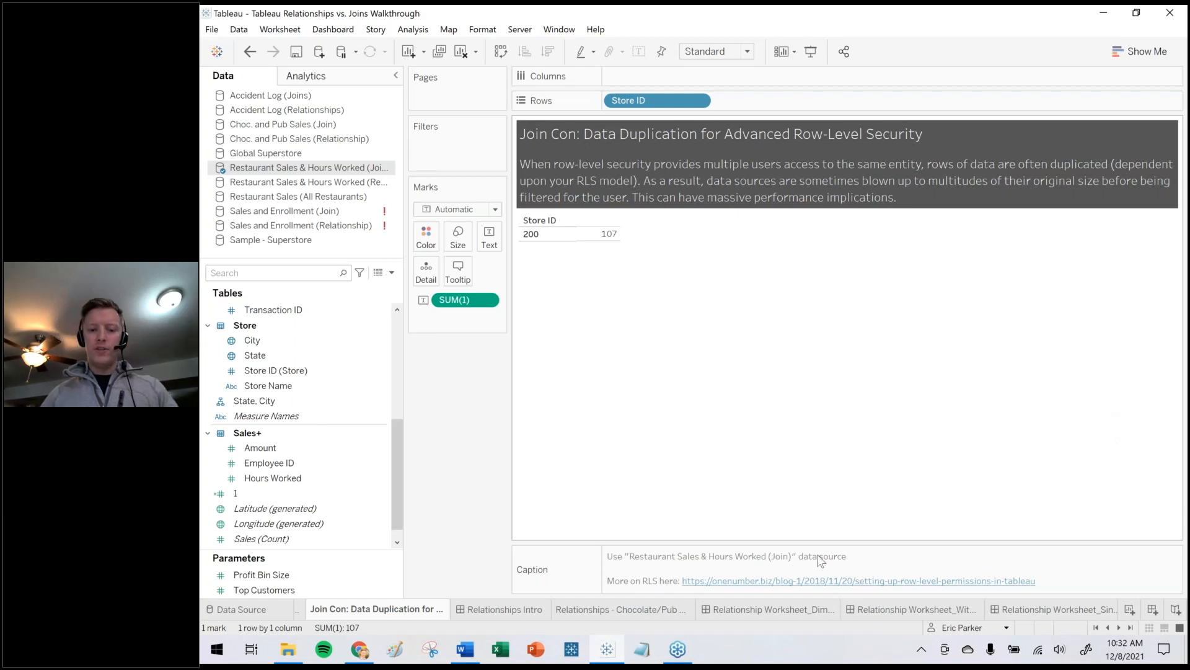
click(509, 610)
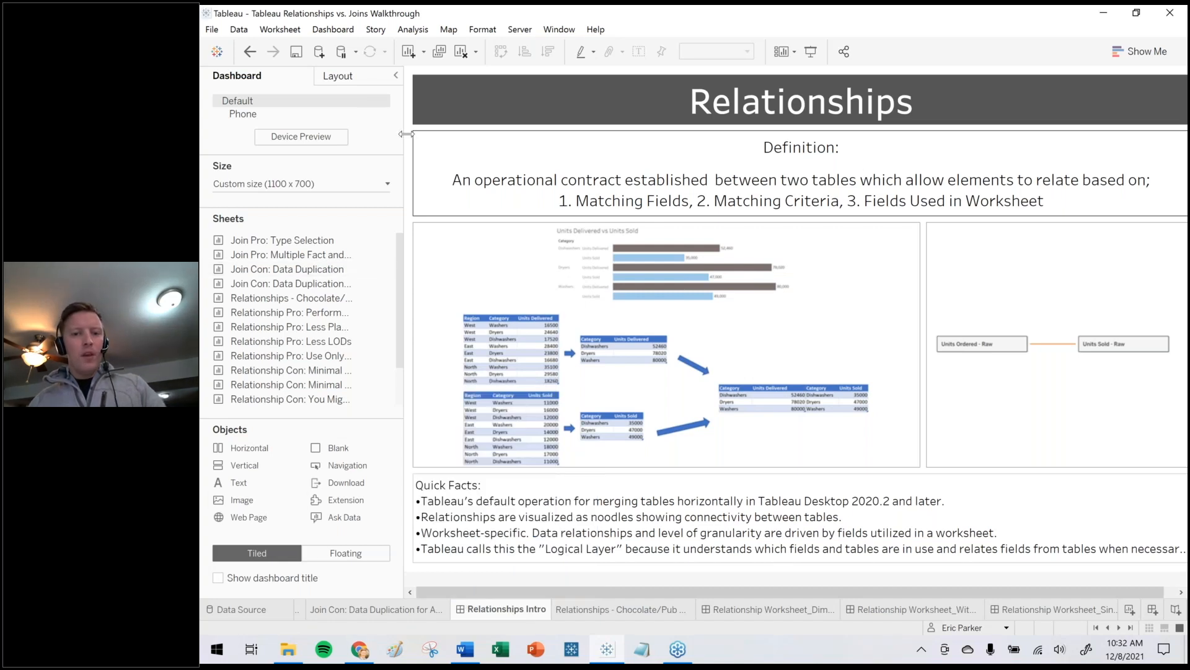
drag(406, 133, 370, 133)
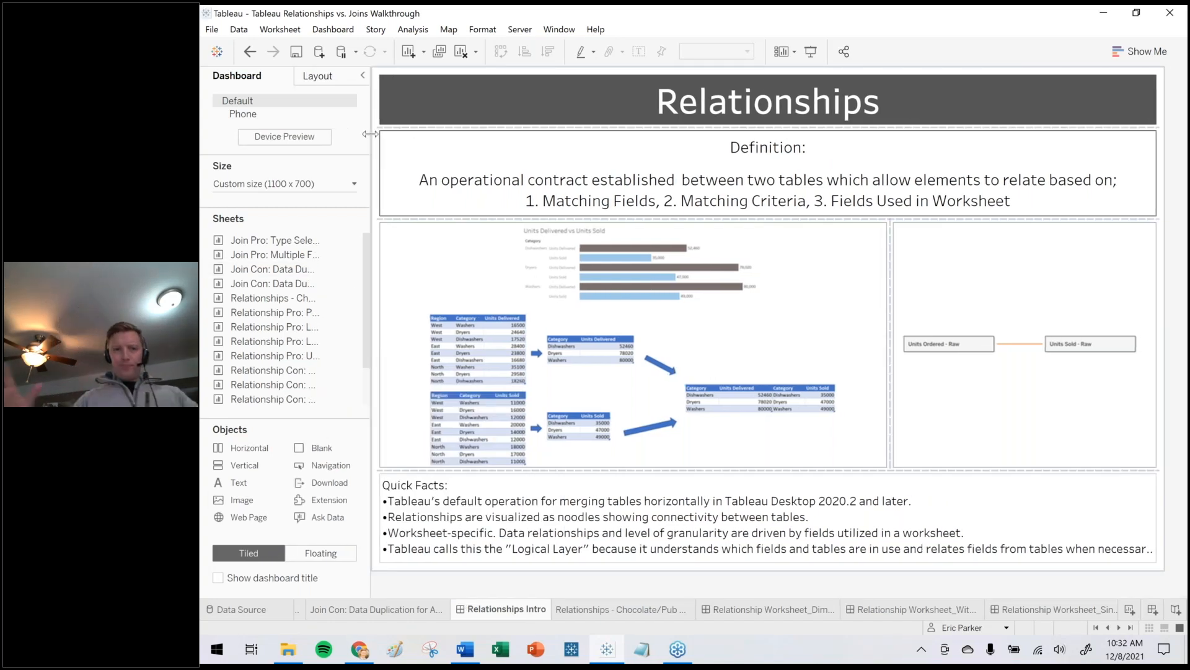
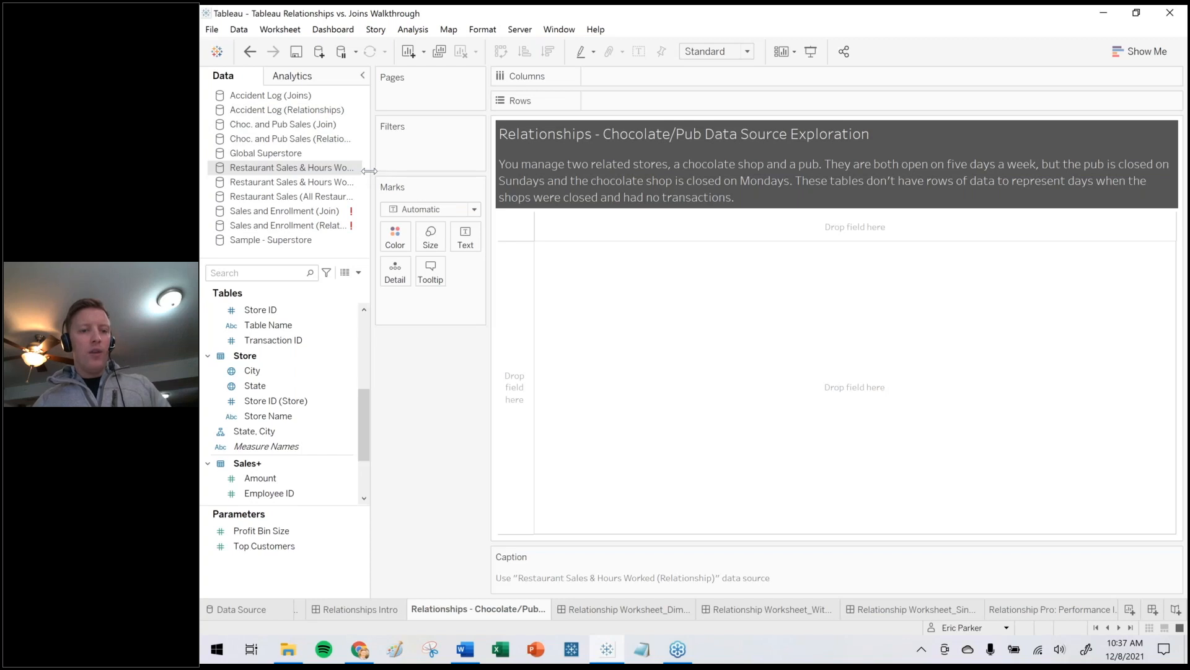
Widen the side pane to read the full data source names, and open the Choc. and Pub Sales (Join) data source.
drag(369, 171, 434, 181)
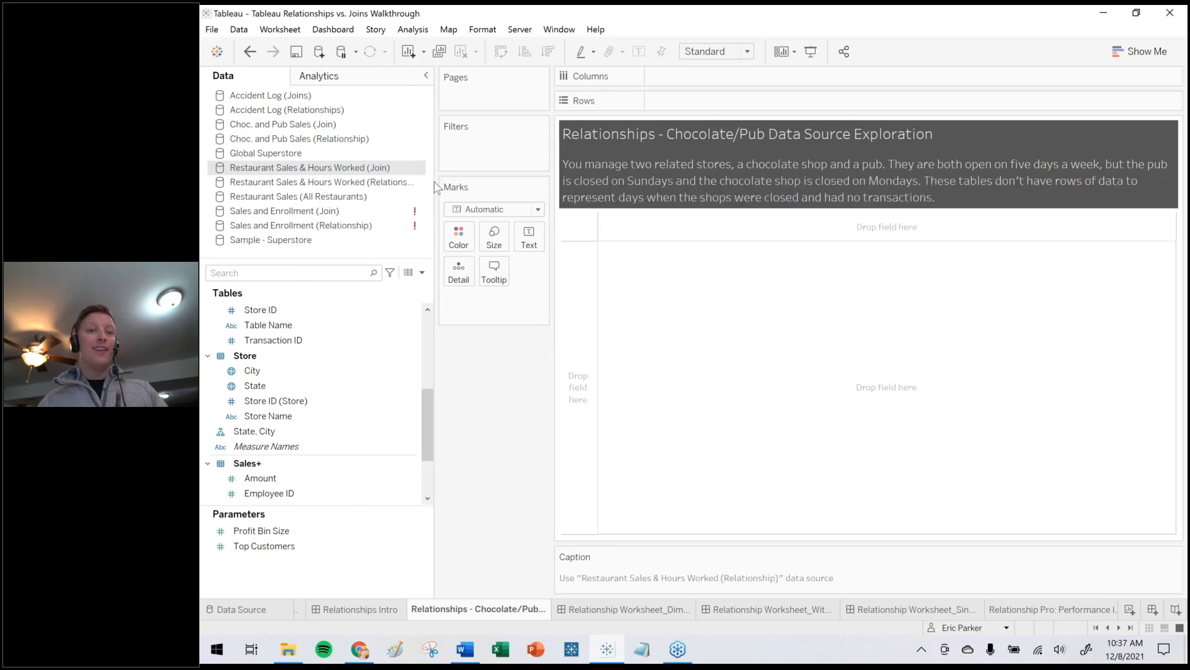
double_click(341, 169)
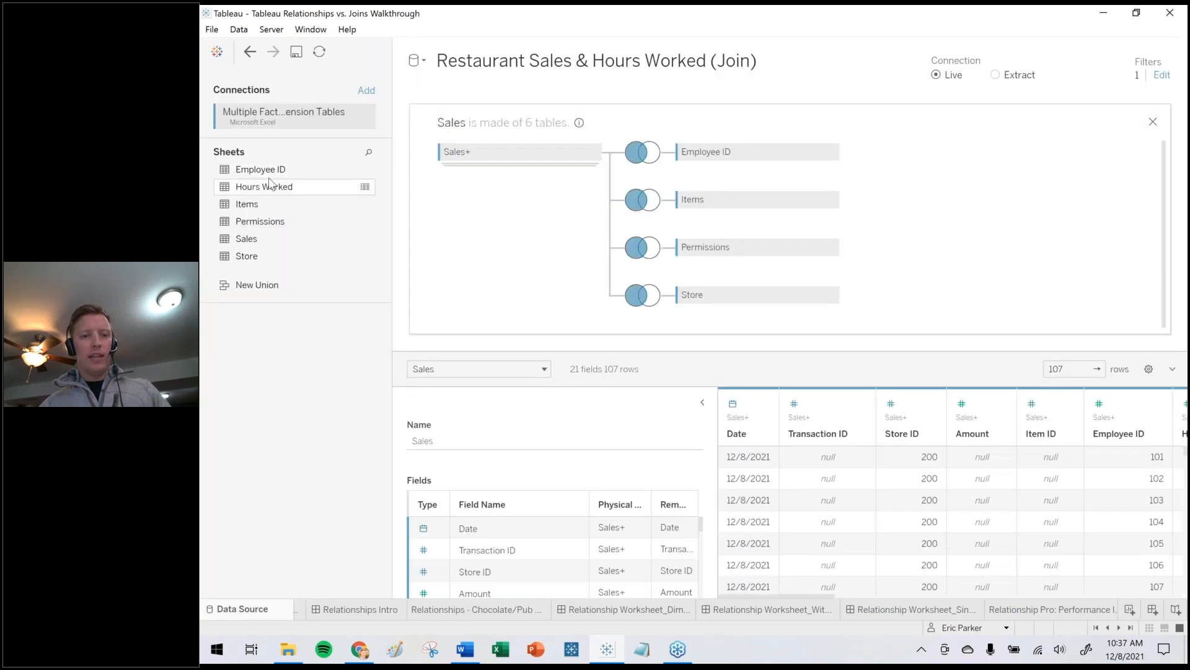
click(420, 65)
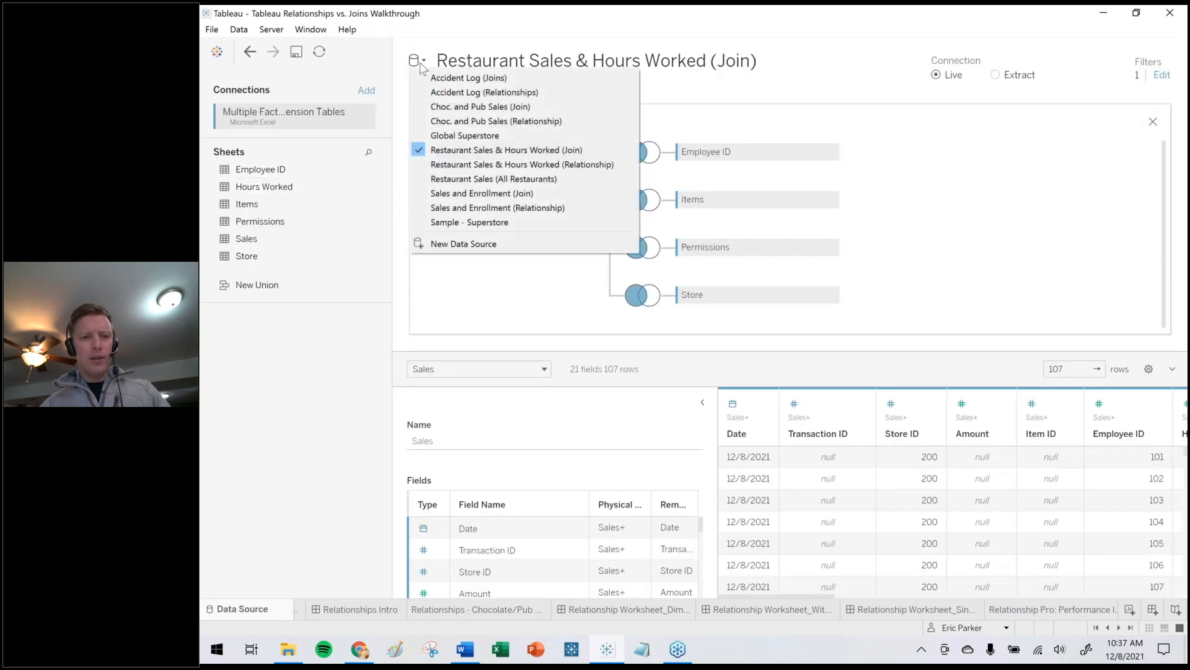
click(465, 110)
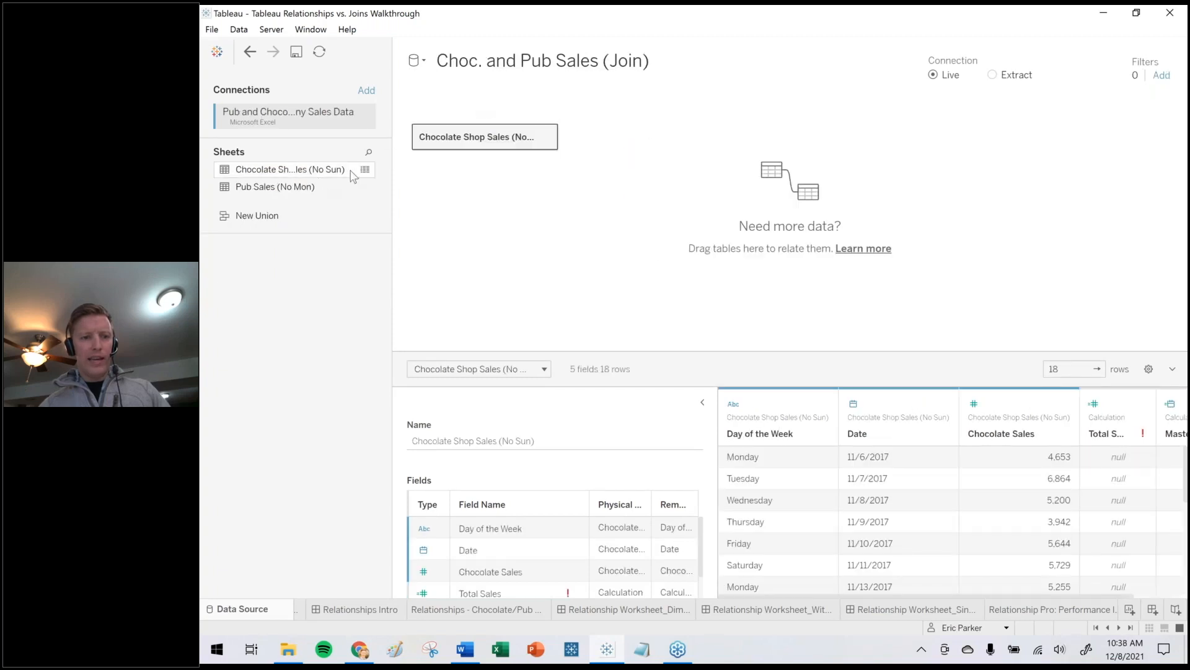
View the underlying rows of the Chocolate Shop Sales (No Sun) and Pub Sales (No Mon) sheets in enlarged windows, closing each one.
click(365, 169)
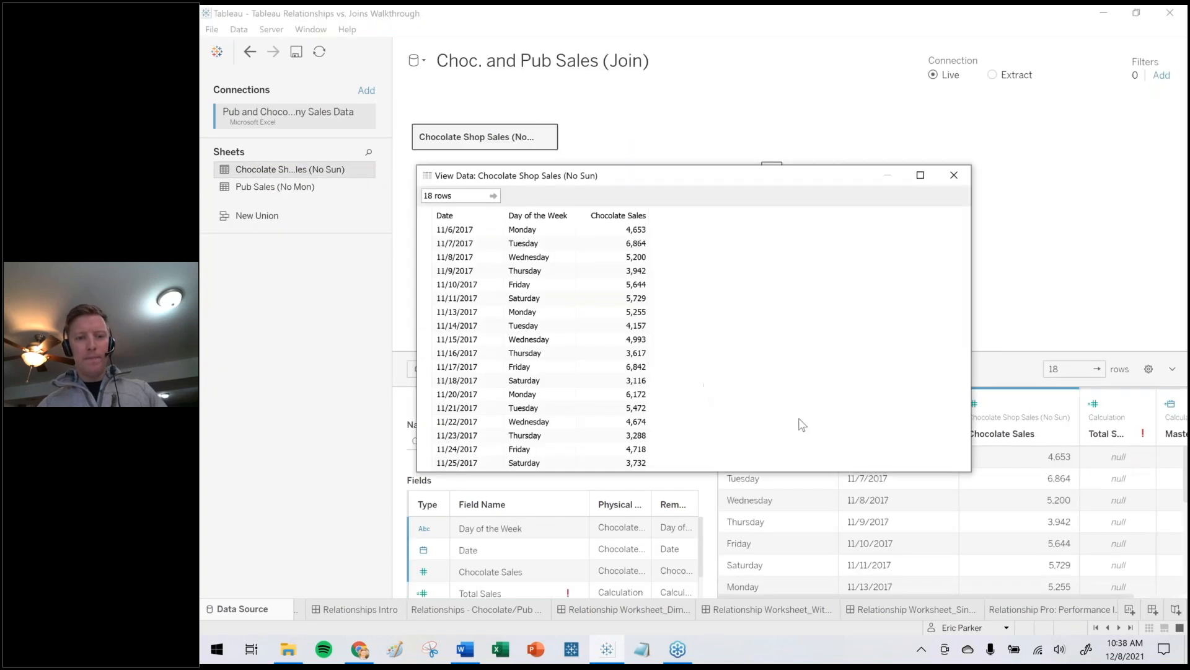
drag(969, 475, 1005, 554)
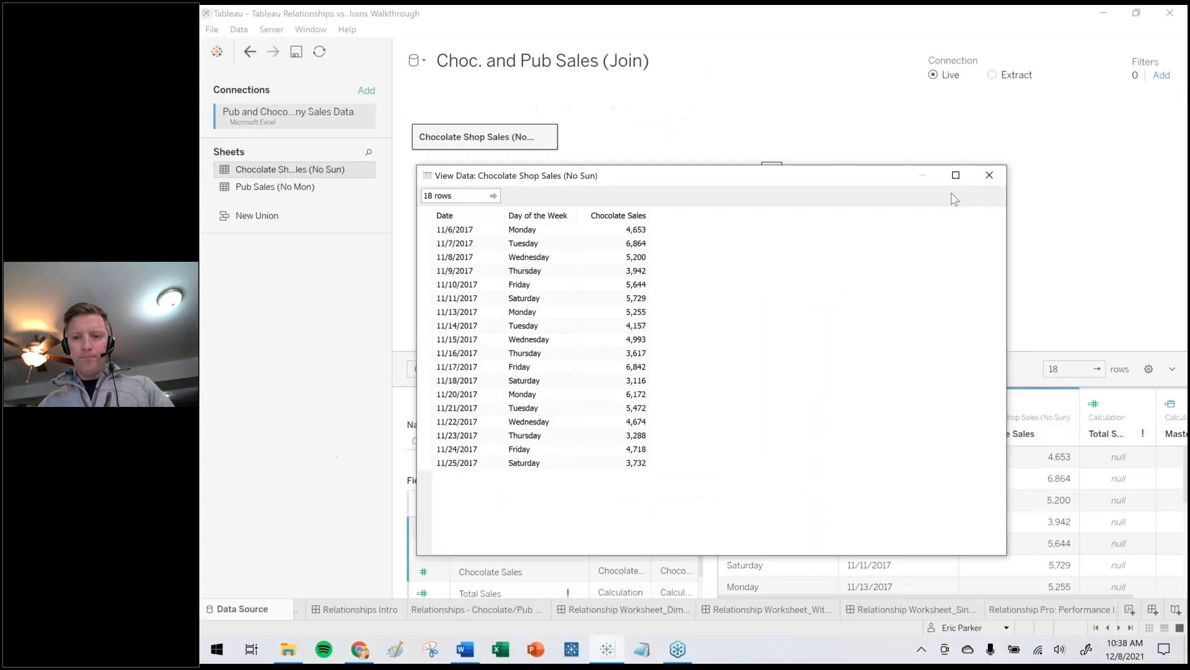
click(986, 178)
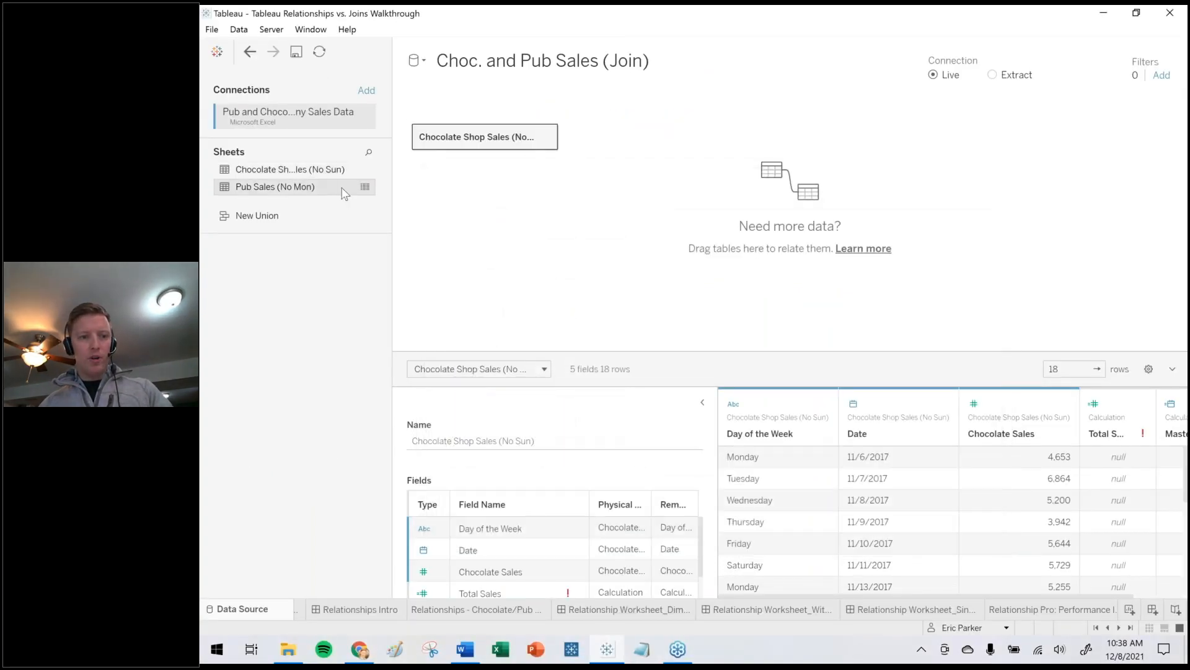
click(363, 187)
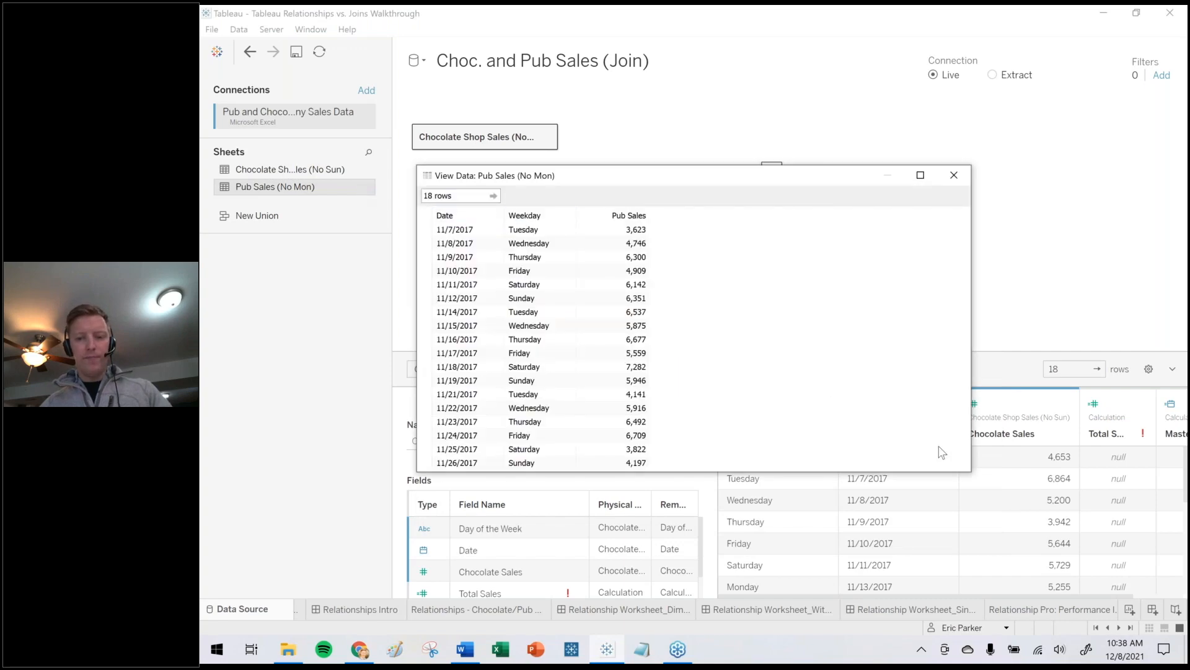
drag(938, 472, 938, 597)
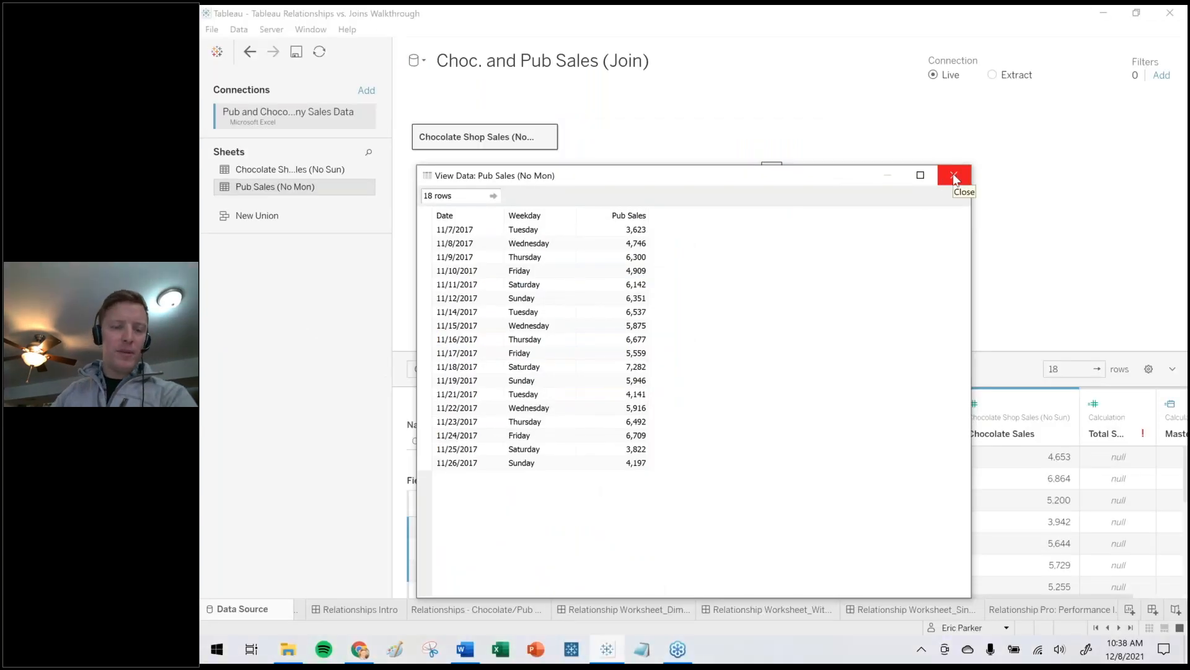
click(953, 174)
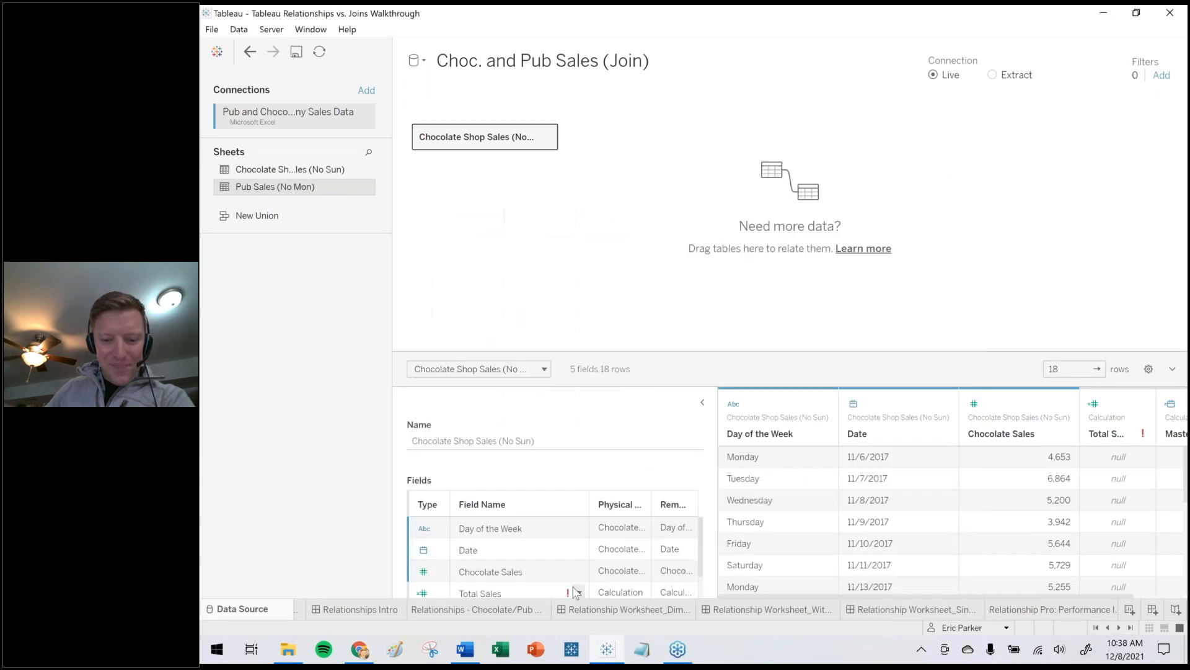
In the Choc. and Pub Sales (Relationship) data source, relate the Pub Sales (No Mon) sheet to the Chocolate Shop Sales table.
click(515, 608)
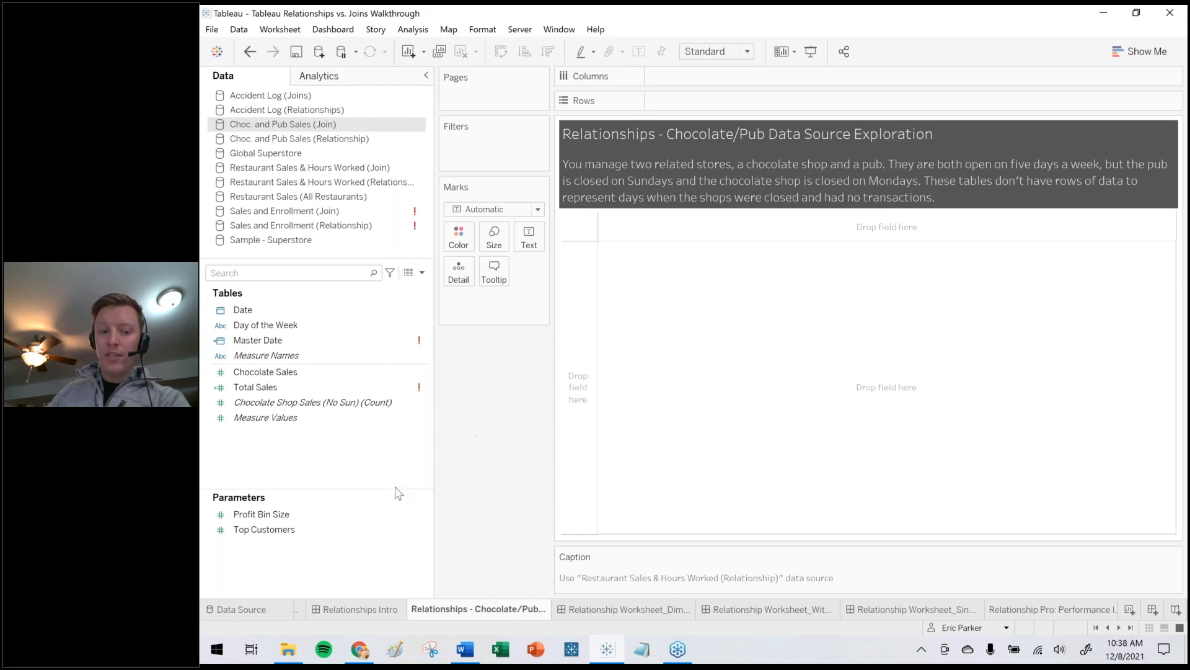
double_click(347, 142)
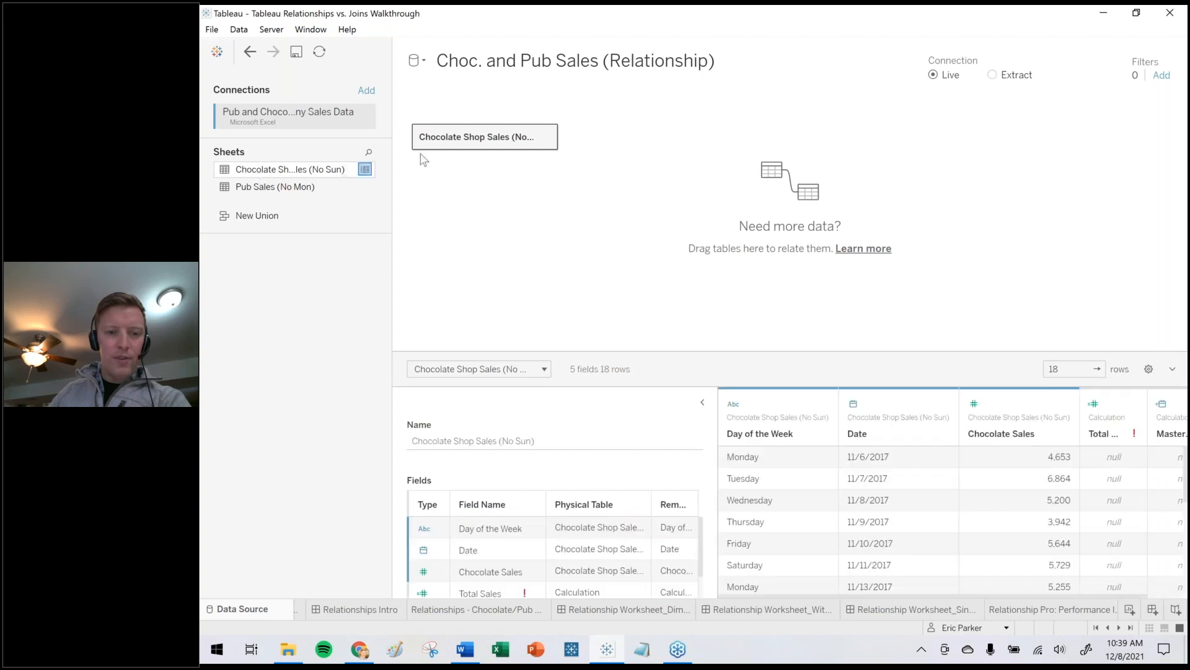
drag(257, 190, 619, 161)
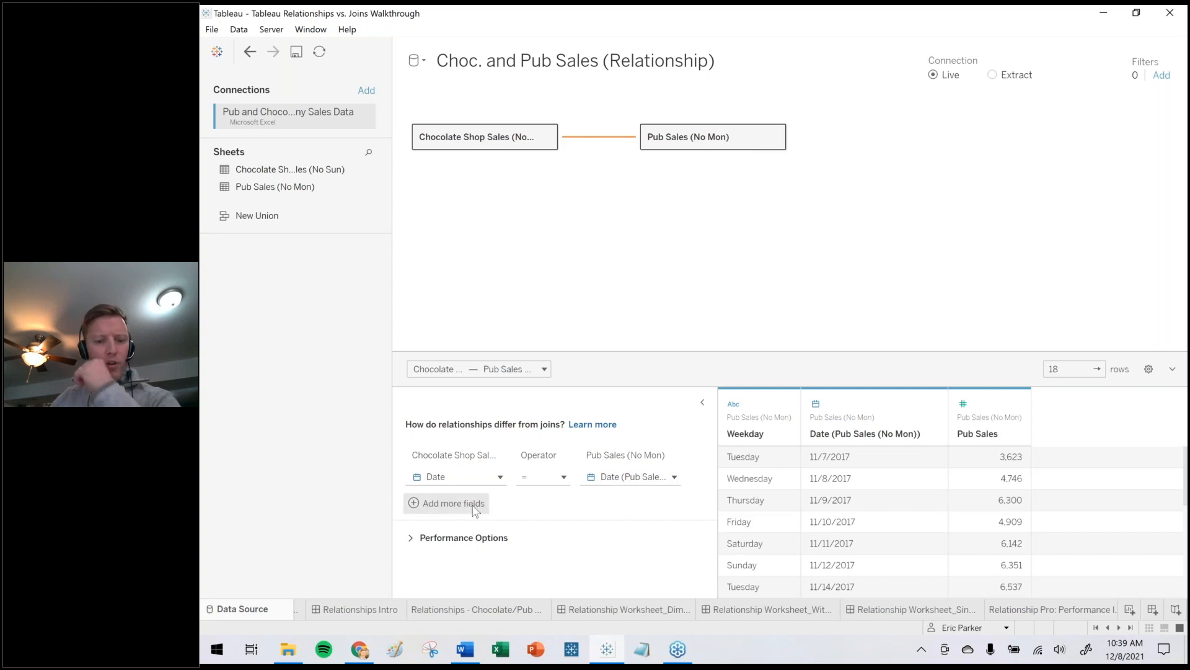
Review the Dimension Only View dashboard at full width, marking both date pills and the November 18 to 21 gap with temporary arrows.
mouse_move(518, 614)
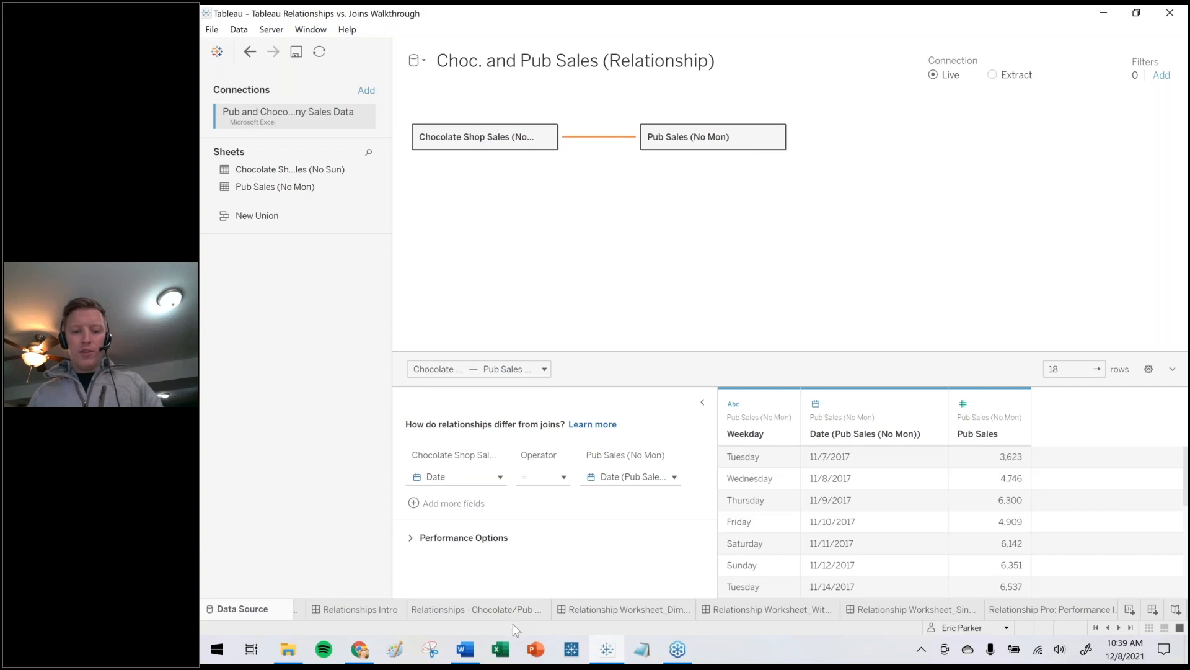
click(602, 614)
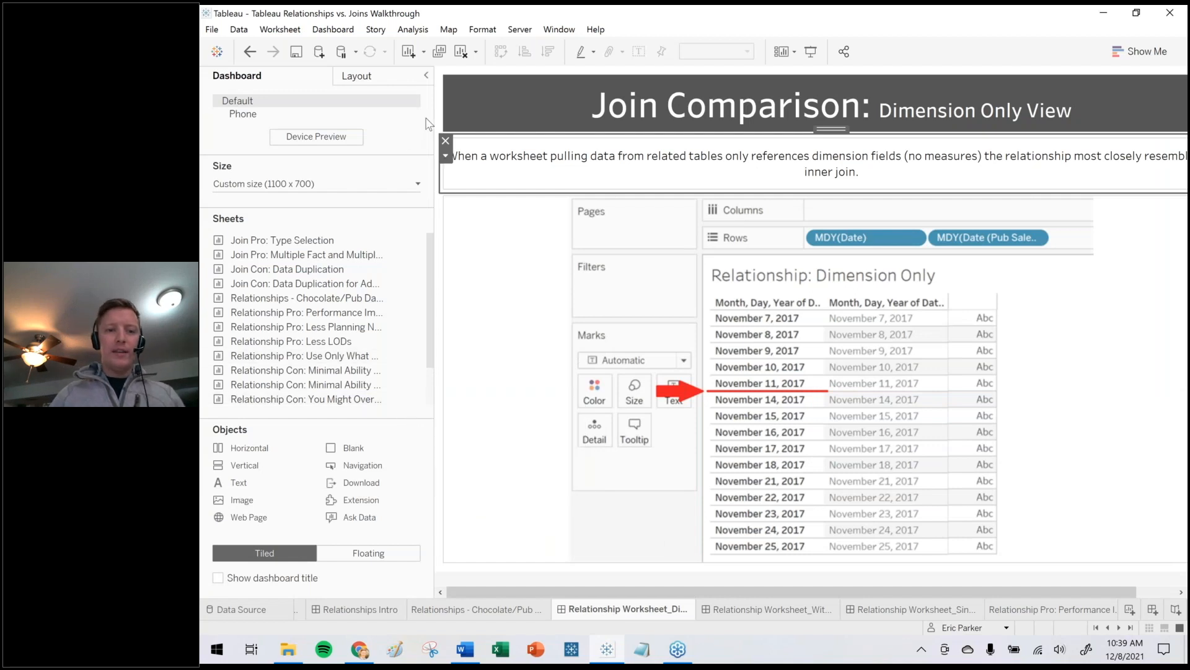
drag(432, 112, 356, 149)
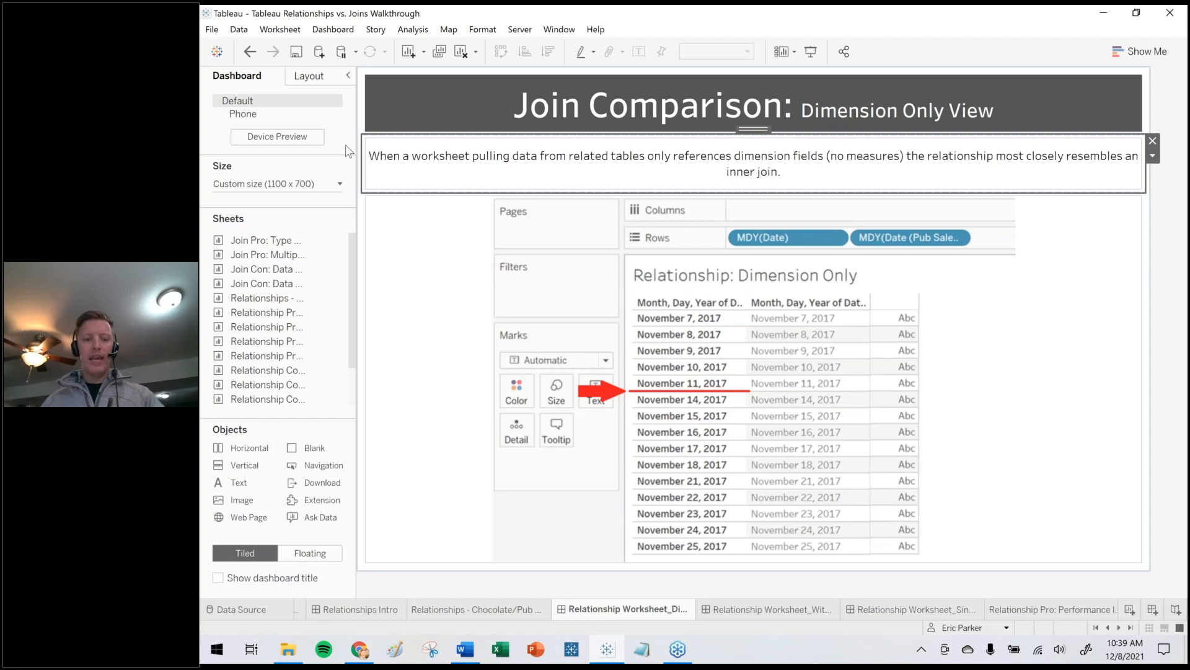
drag(762, 155, 767, 222)
drag(937, 225, 935, 186)
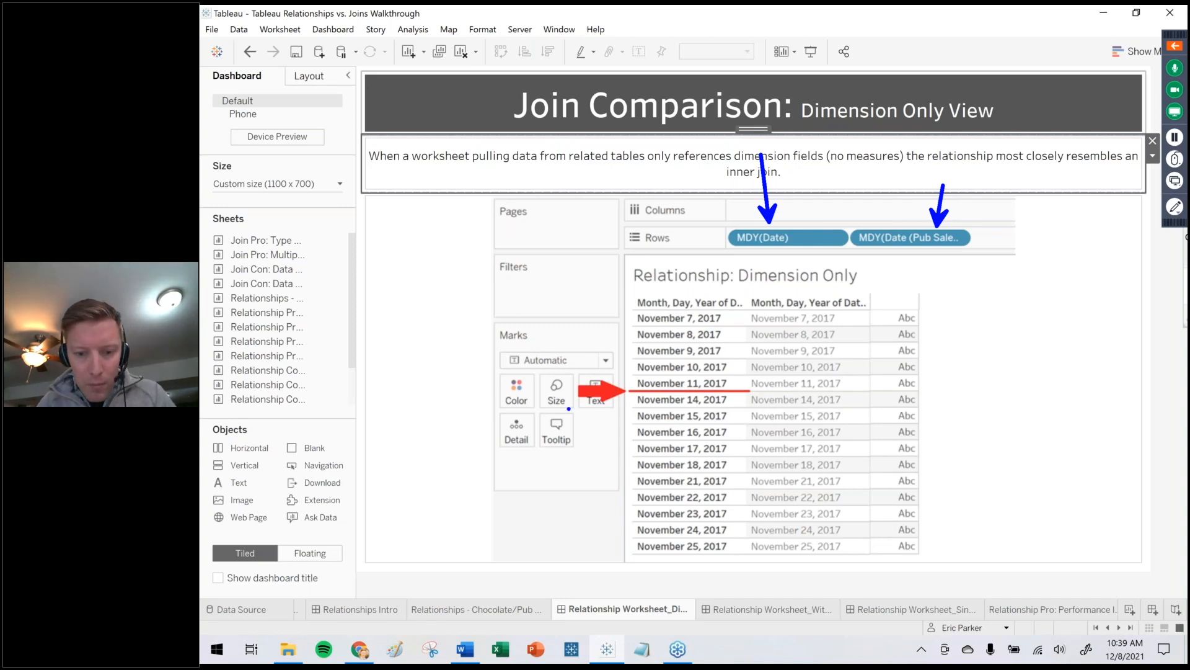
drag(635, 474, 577, 496)
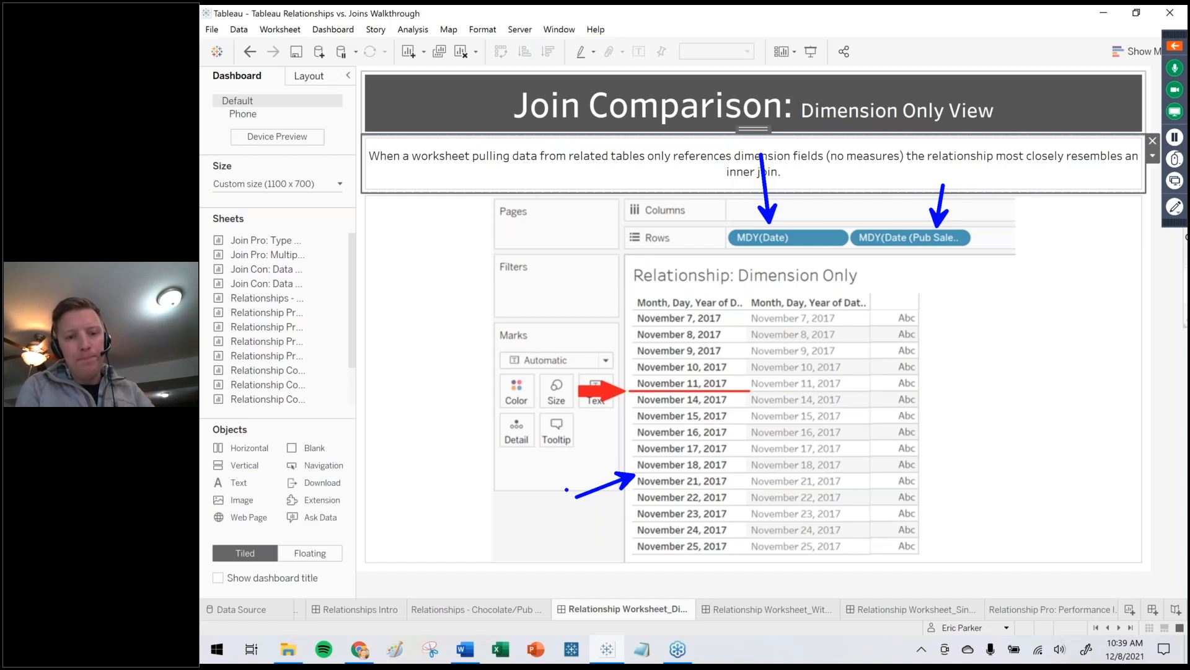
key(Escape)
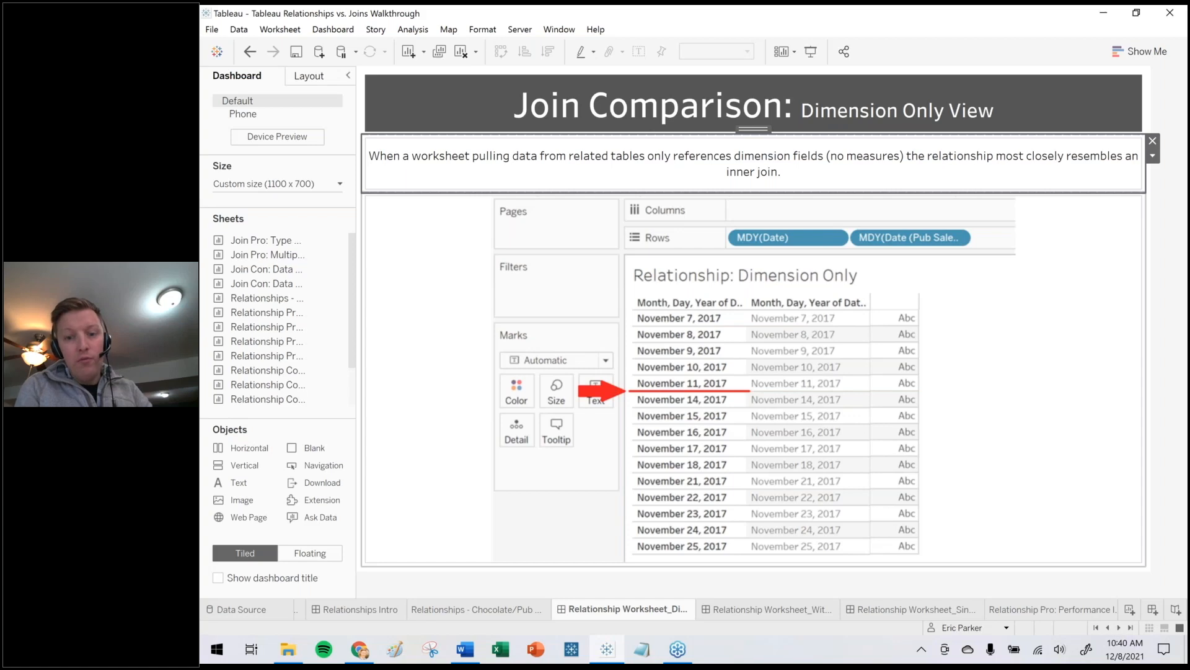
Review the Multiple Measures dashboard, marking the November 12 and November 13 rows with arrows and circling the null pub date.
key(ctrl+Tab)
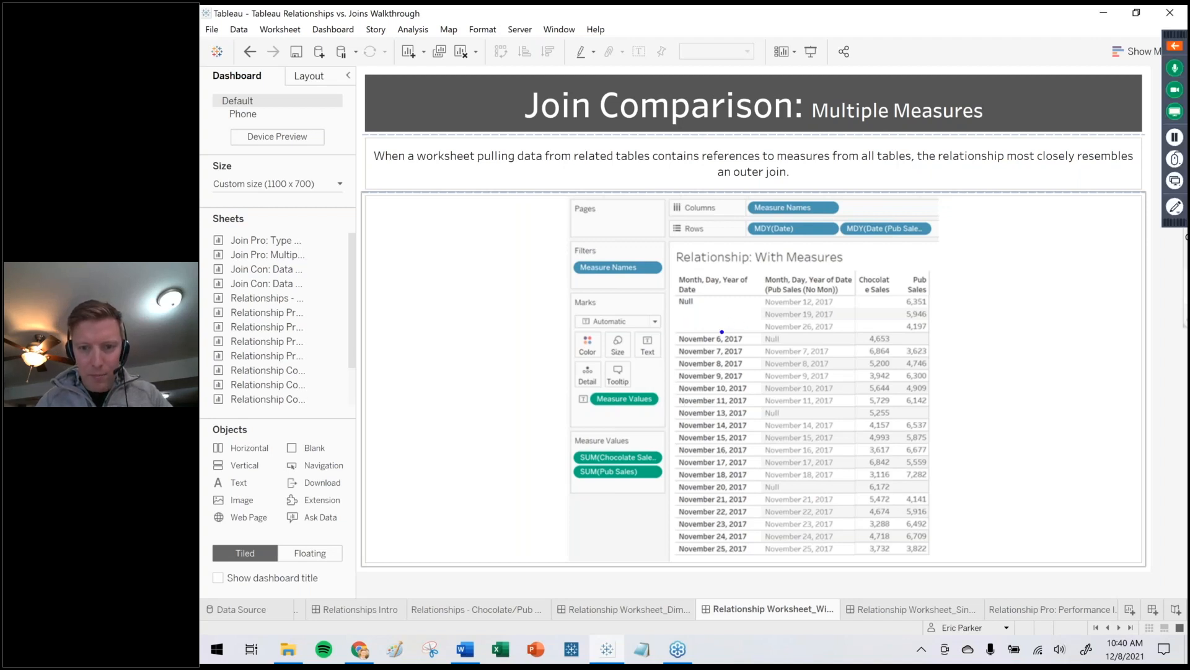
drag(744, 295, 711, 303)
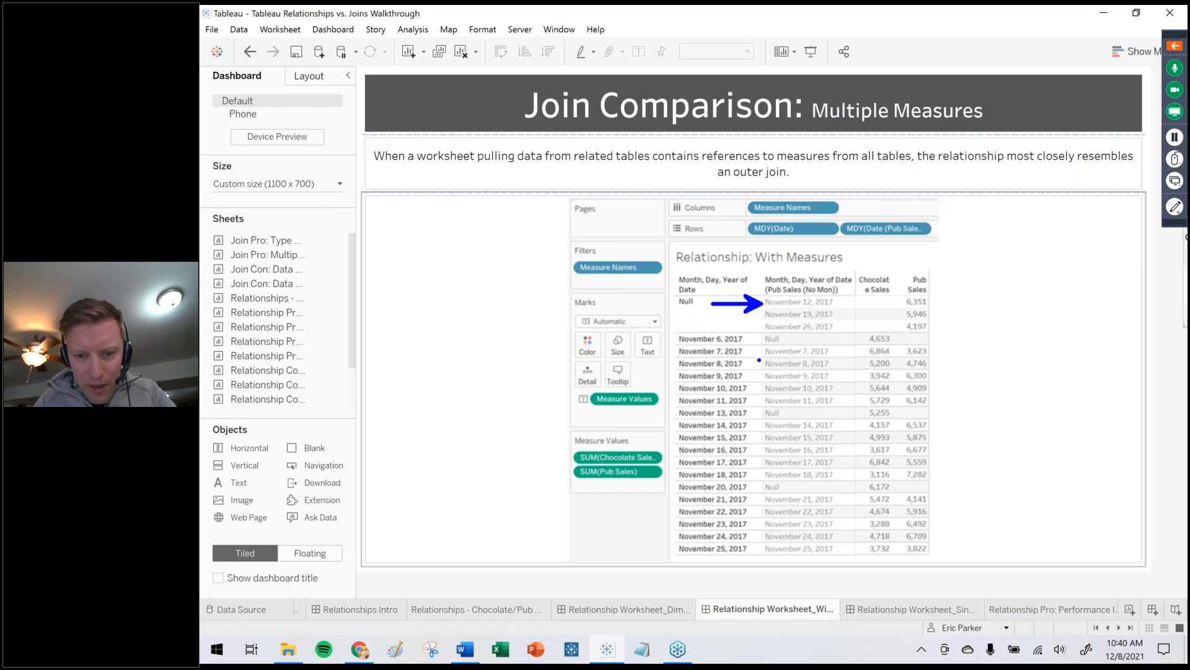
drag(674, 411, 625, 424)
mouse_move(797, 405)
mouse_down()
mouse_move(758, 405)
mouse_move(785, 425)
mouse_move(782, 398)
mouse_up()
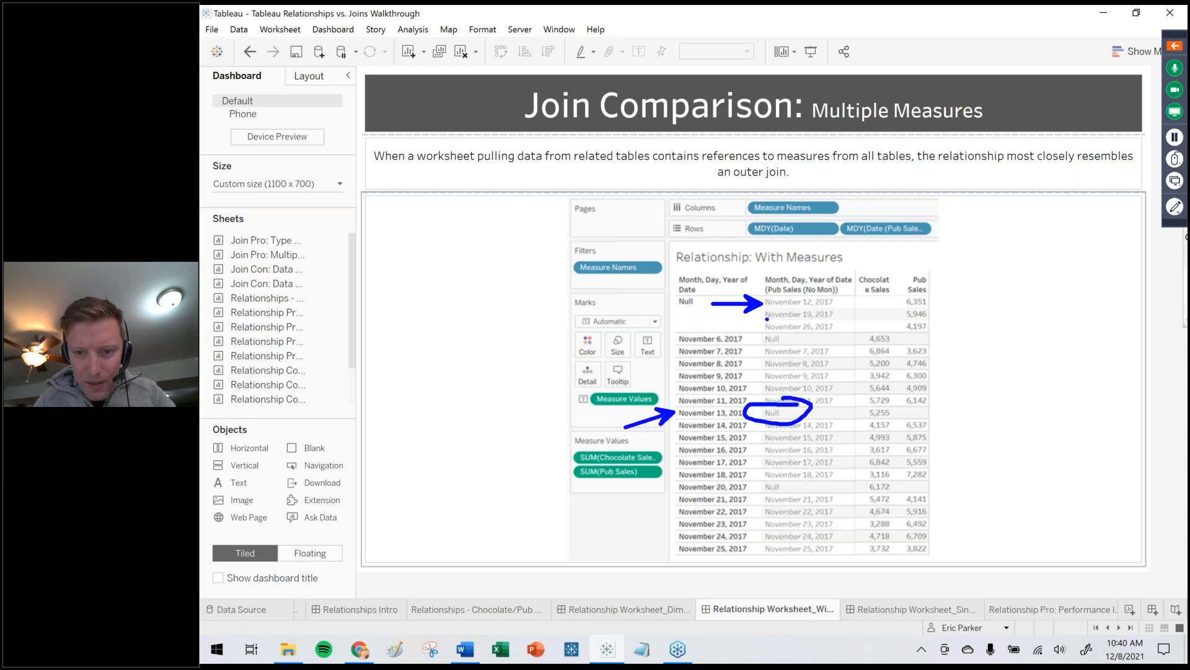
mouse_move(770, 295)
mouse_down()
mouse_move(853, 334)
mouse_move(777, 341)
mouse_move(752, 310)
mouse_move(803, 295)
mouse_up()
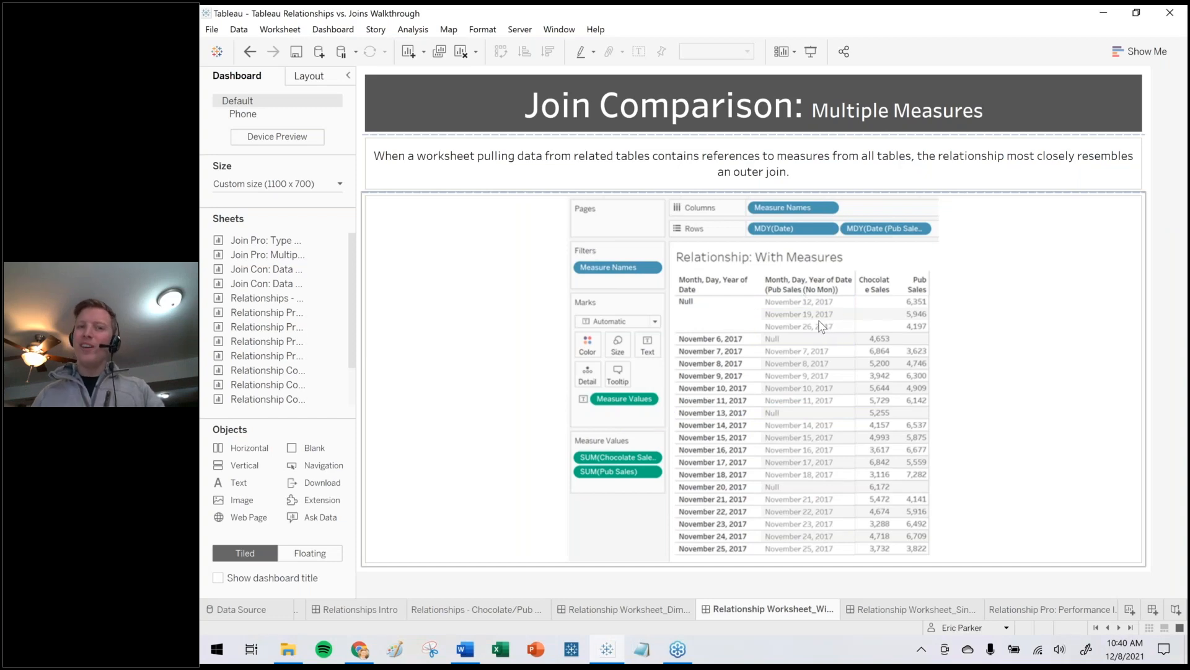
Review the Single Measure dashboard, temporarily circling the chocolate sales measure, pointing arrows at both date pills and underlining the November 11 row.
key(ctrl+Tab)
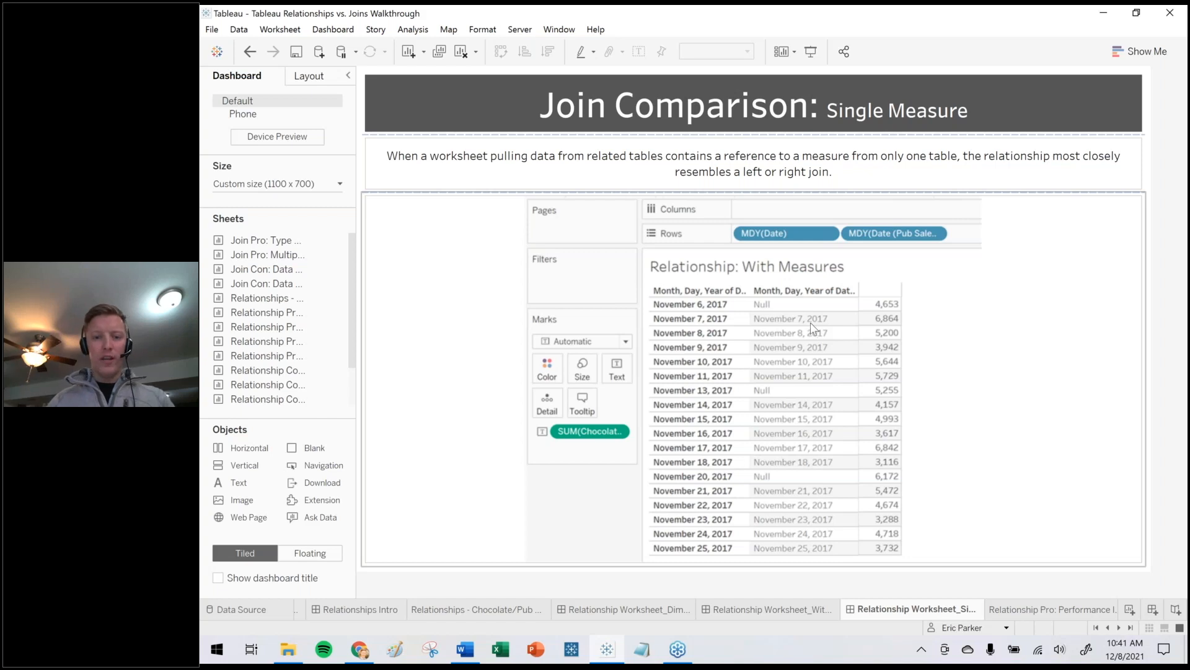
key(ctrl+2)
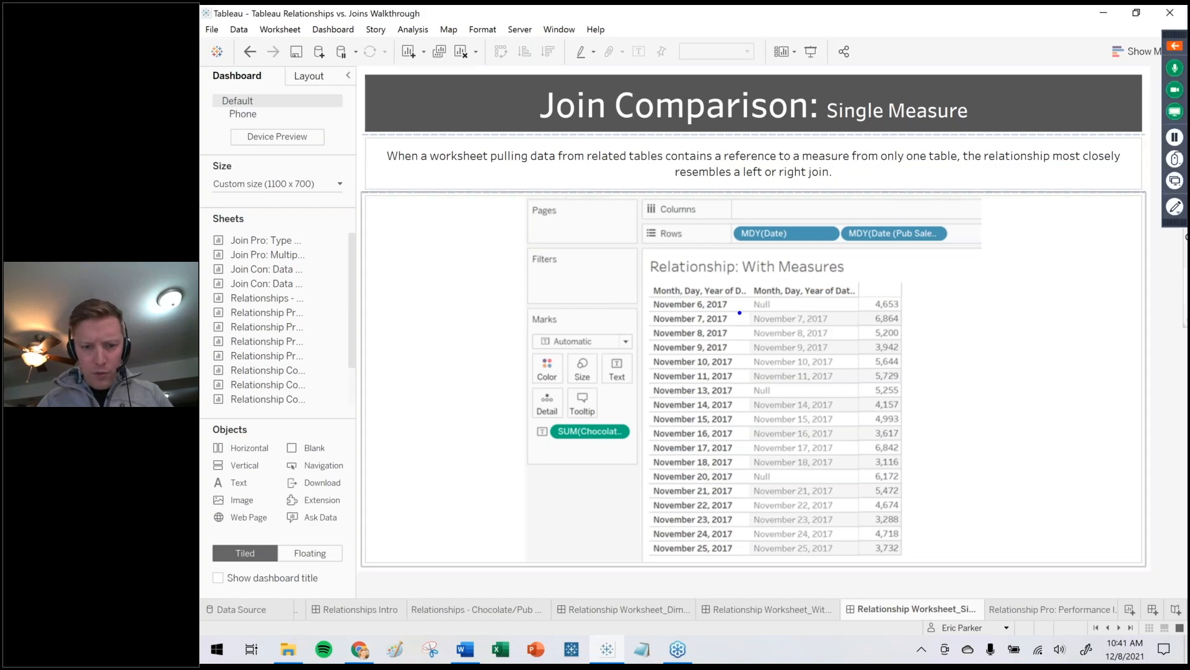
mouse_move(619, 420)
mouse_down()
mouse_move(517, 414)
mouse_move(653, 424)
mouse_move(599, 407)
mouse_up()
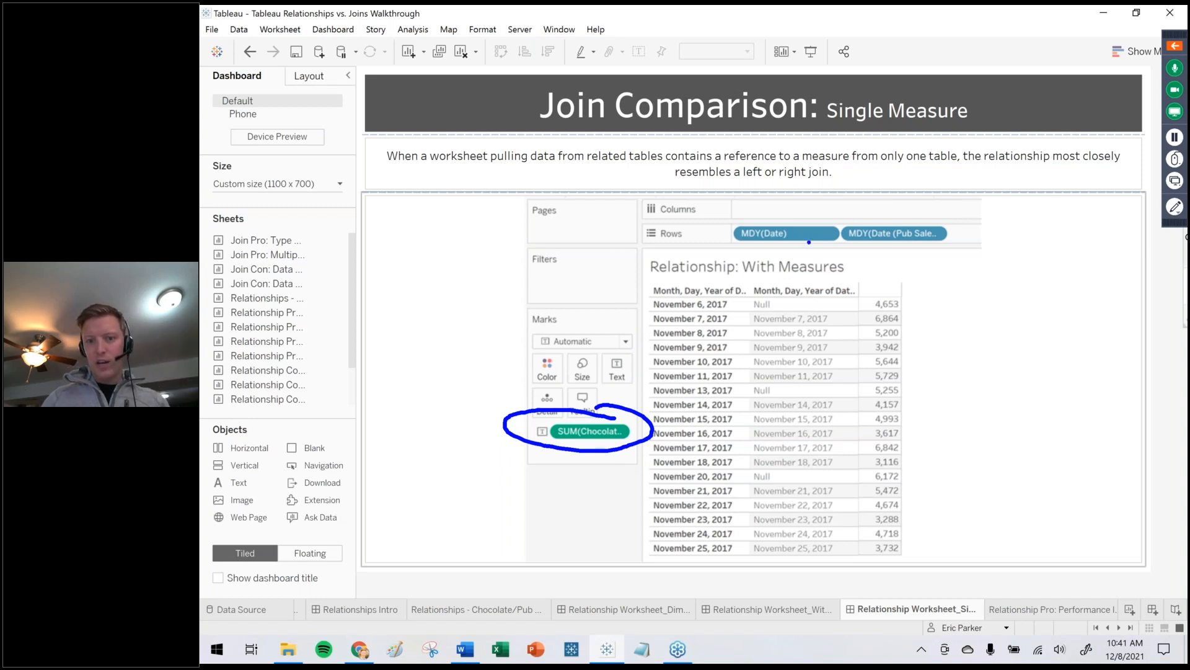
drag(787, 191, 795, 230)
drag(784, 212, 802, 214)
drag(885, 188, 885, 226)
drag(876, 208, 894, 208)
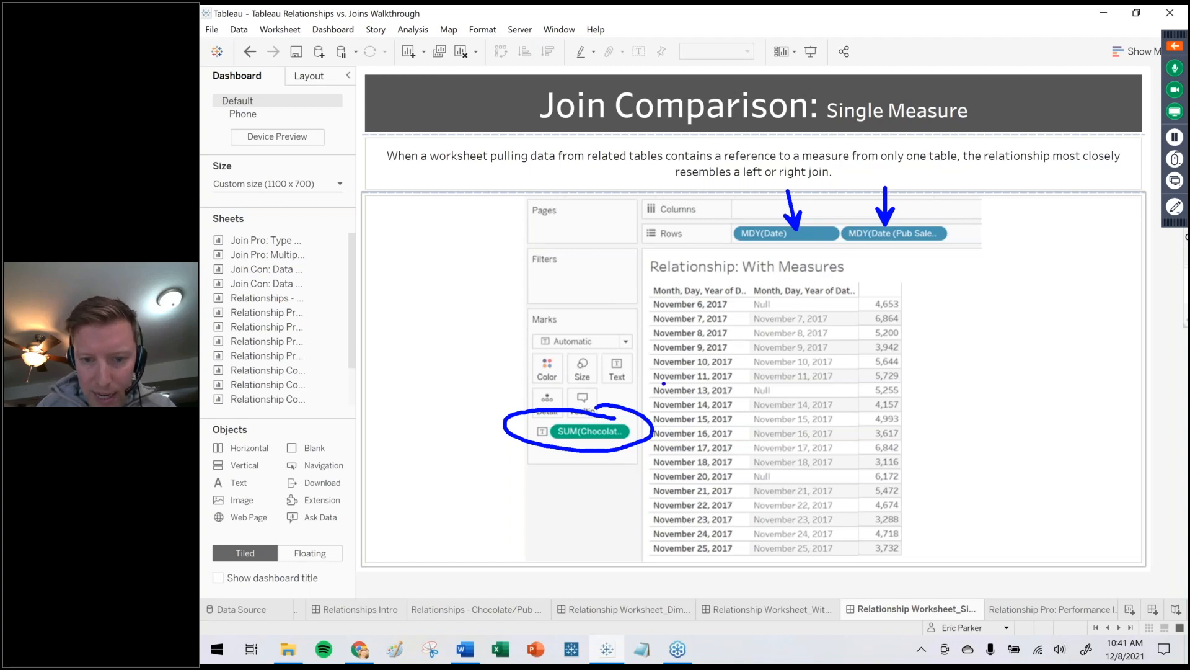
drag(651, 383, 842, 382)
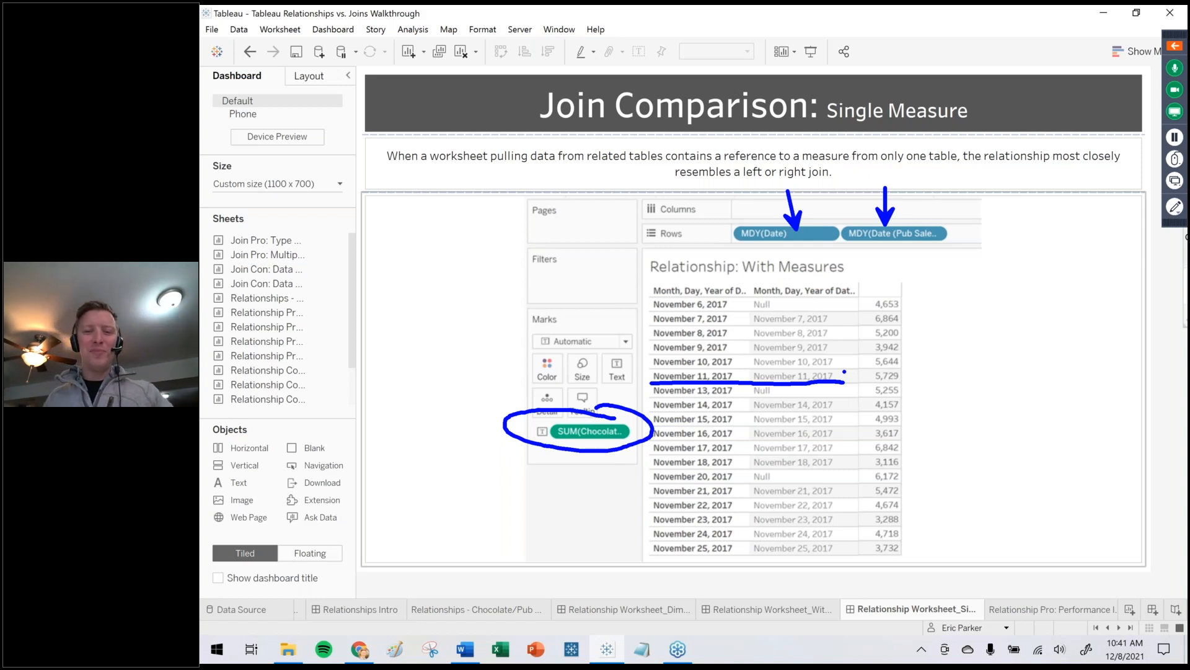
key(Escape)
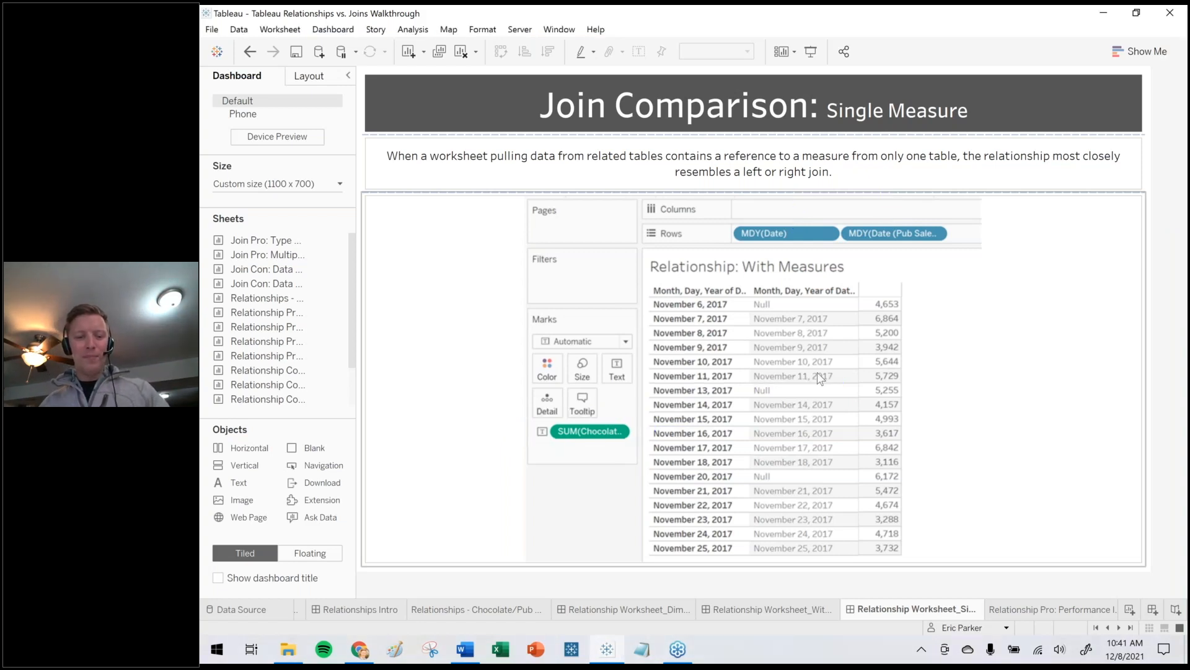
Return to the Chocolate/Pub Data Source Exploration sheet and revisit the Dimension Only, Multiple Measures and Single Measure dashboards in order.
key(ctrl+shift+Tab)
key(ctrl+shift+Tab)
key(ctrl+shift+Tab)
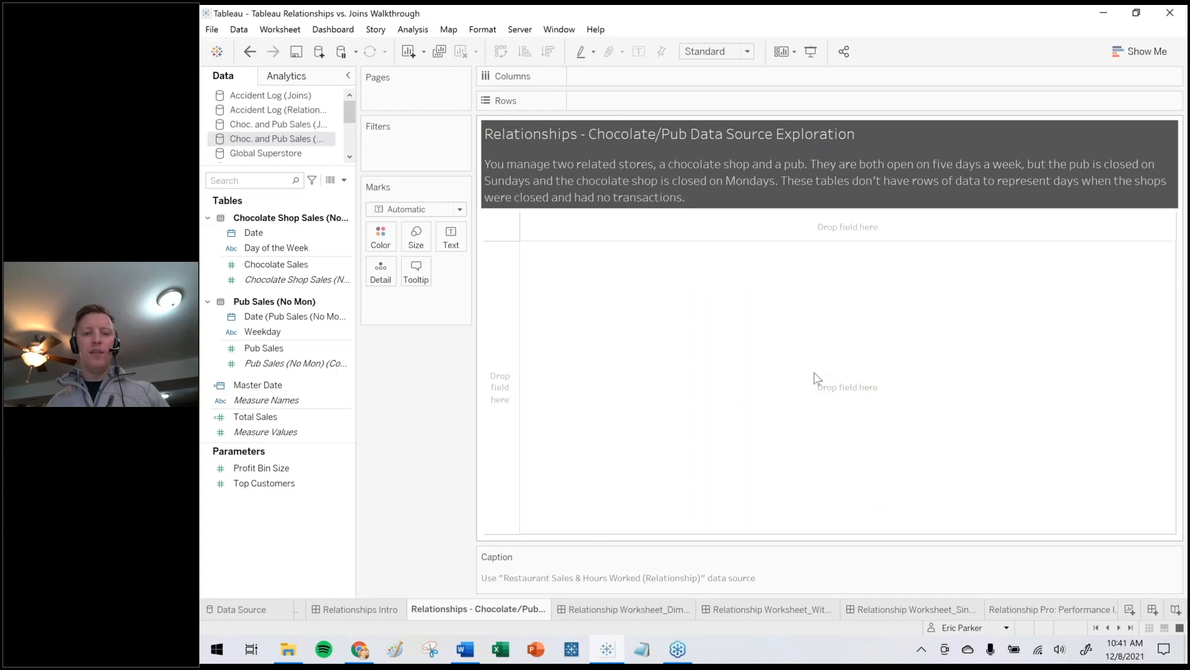
key(ctrl+Tab)
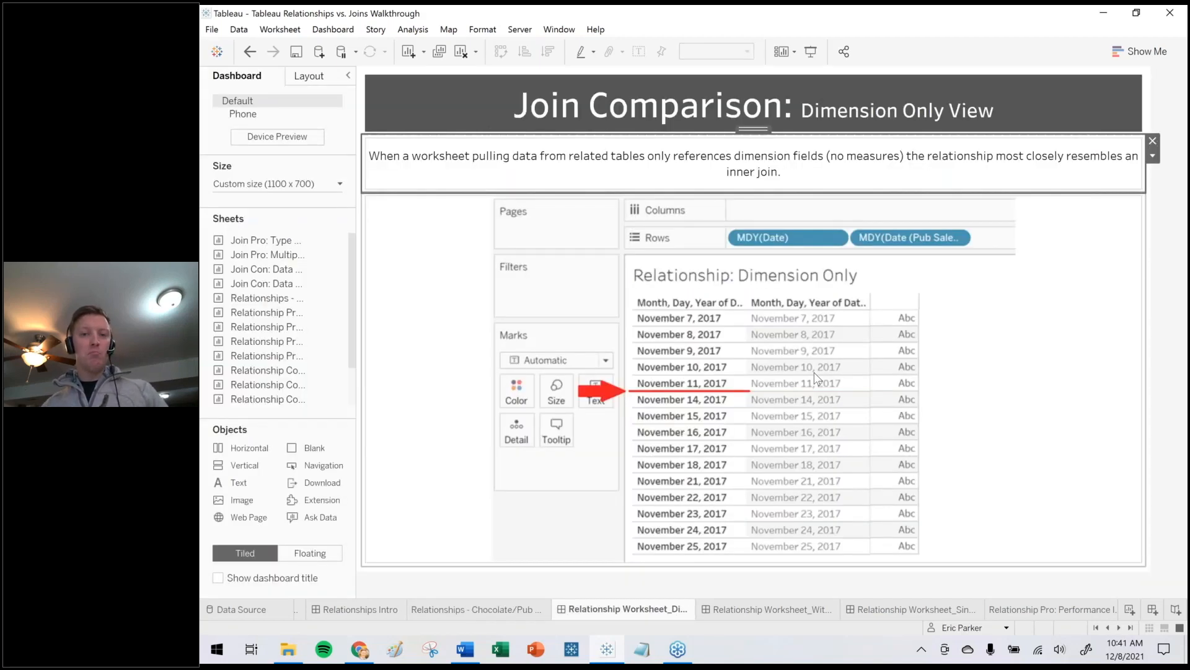
key(ctrl+Tab)
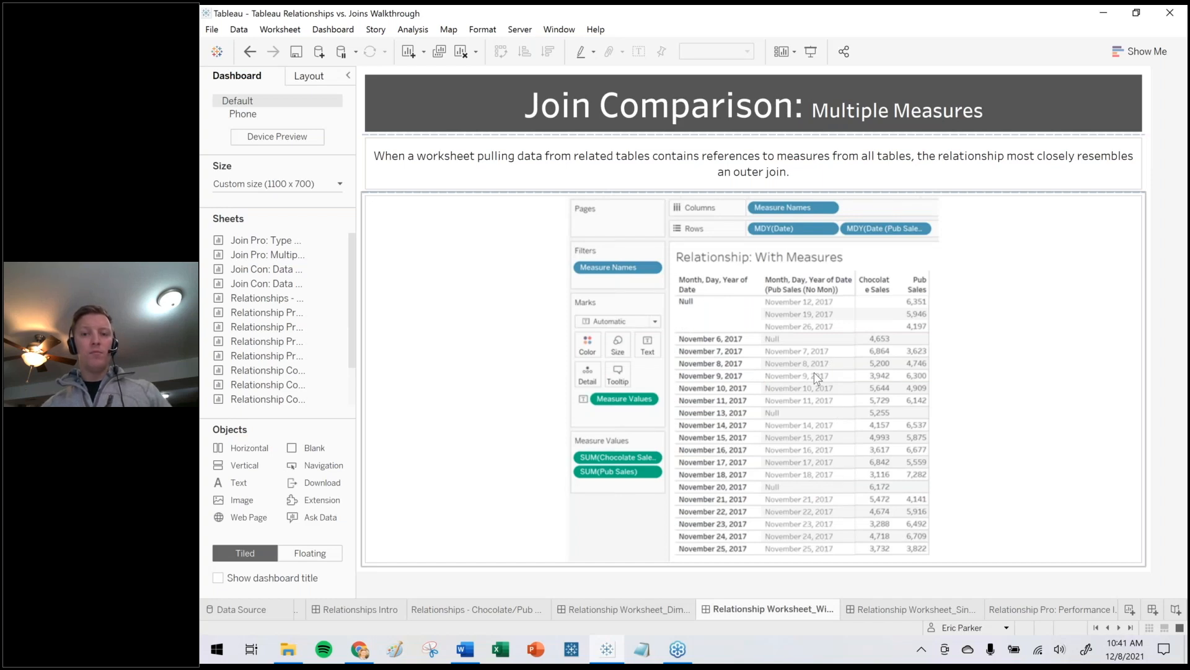
key(ctrl+Tab)
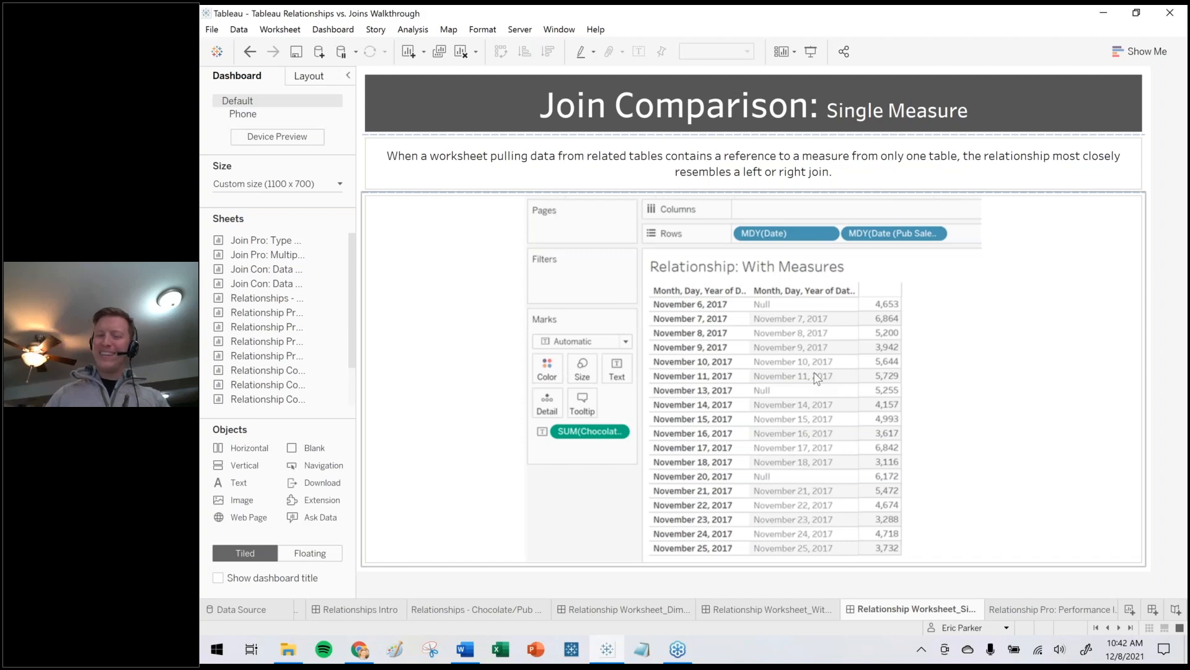
Open the Relationship Pro: Performance Improvement worksheet.
click(1118, 627)
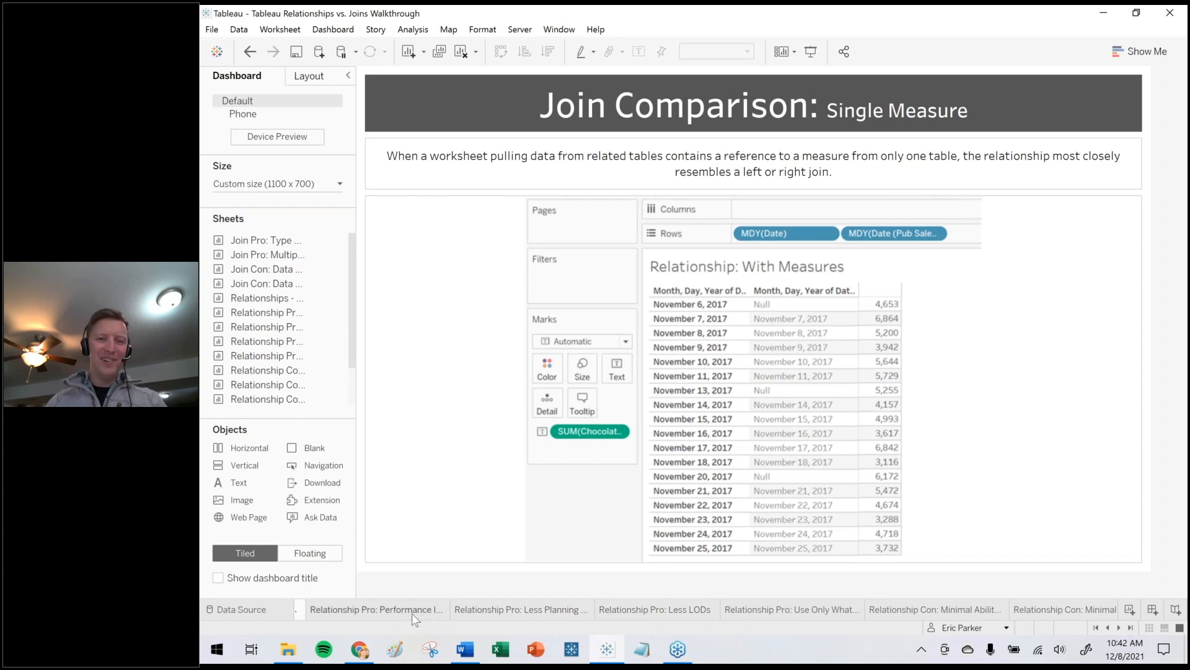
click(411, 612)
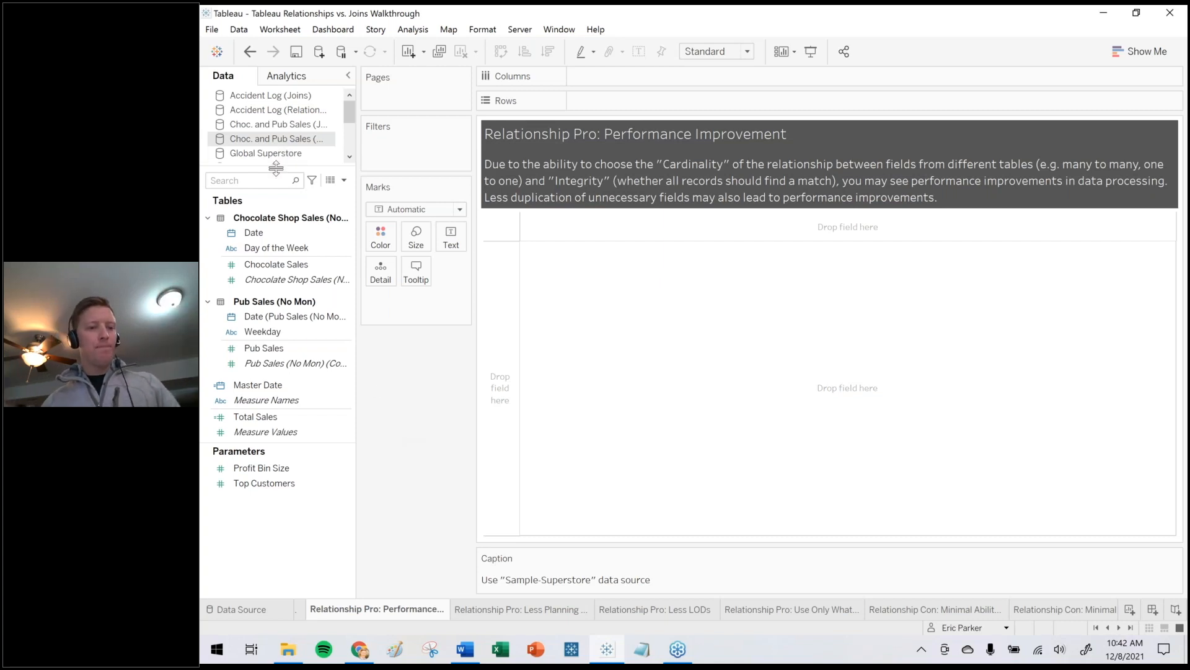
Open the Sample - Superstore data source and temporarily mark its Orders, People and Returns sheets with arrows.
drag(273, 166, 271, 260)
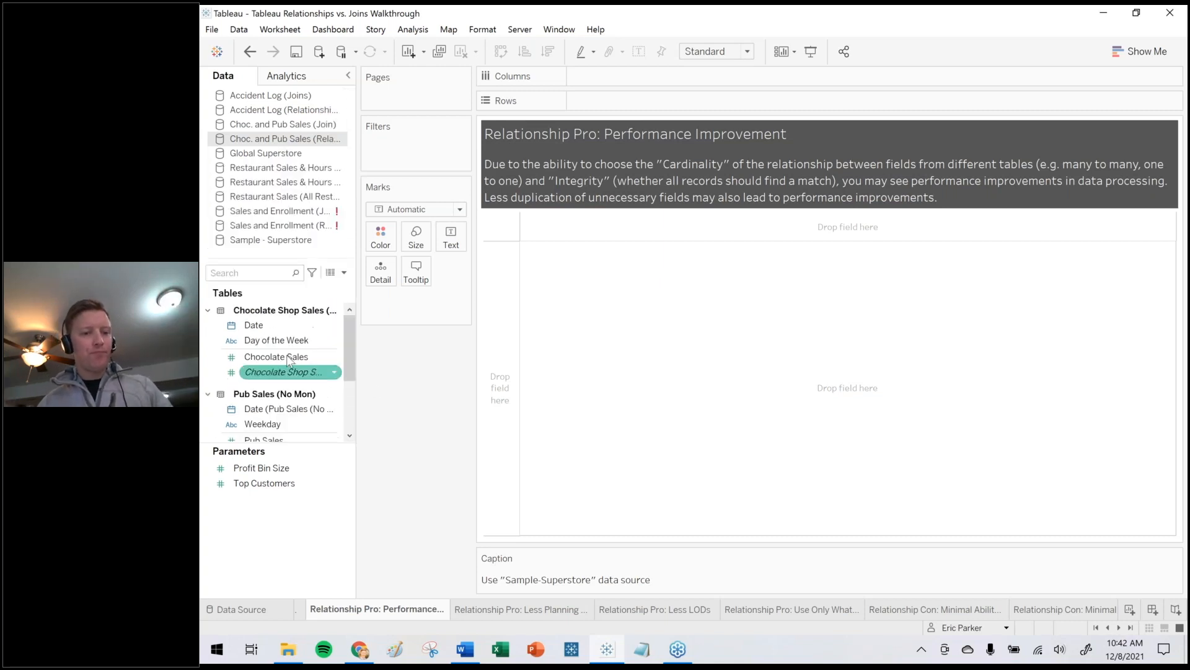
double_click(276, 242)
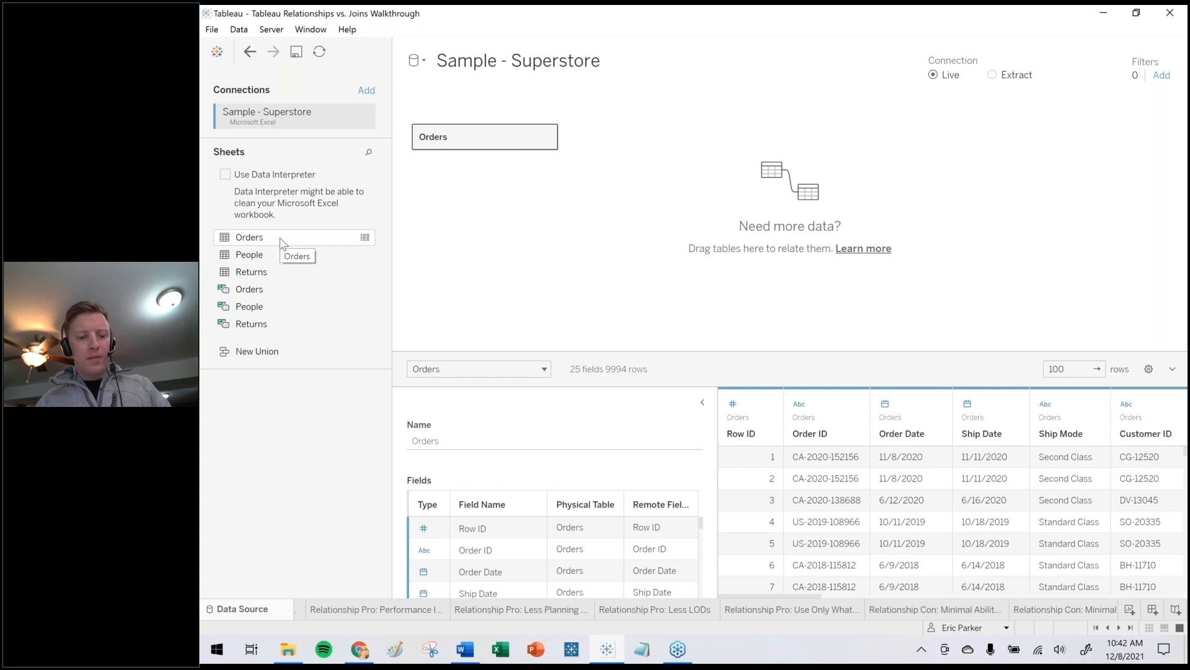
click(263, 239)
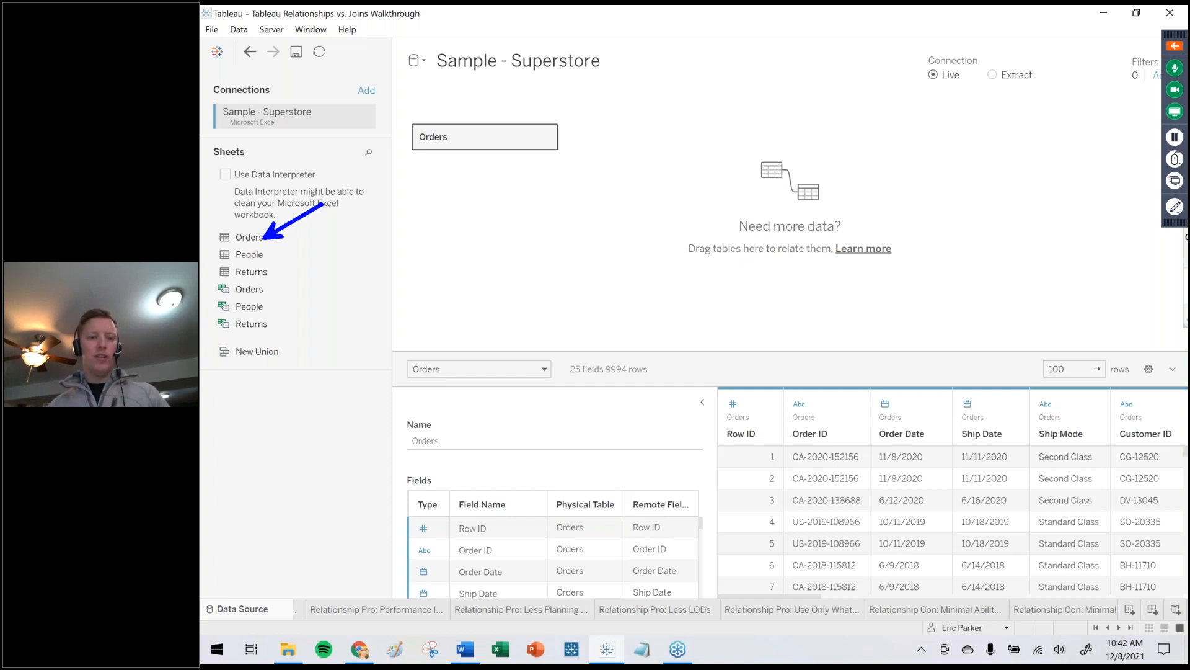
drag(264, 255, 328, 254)
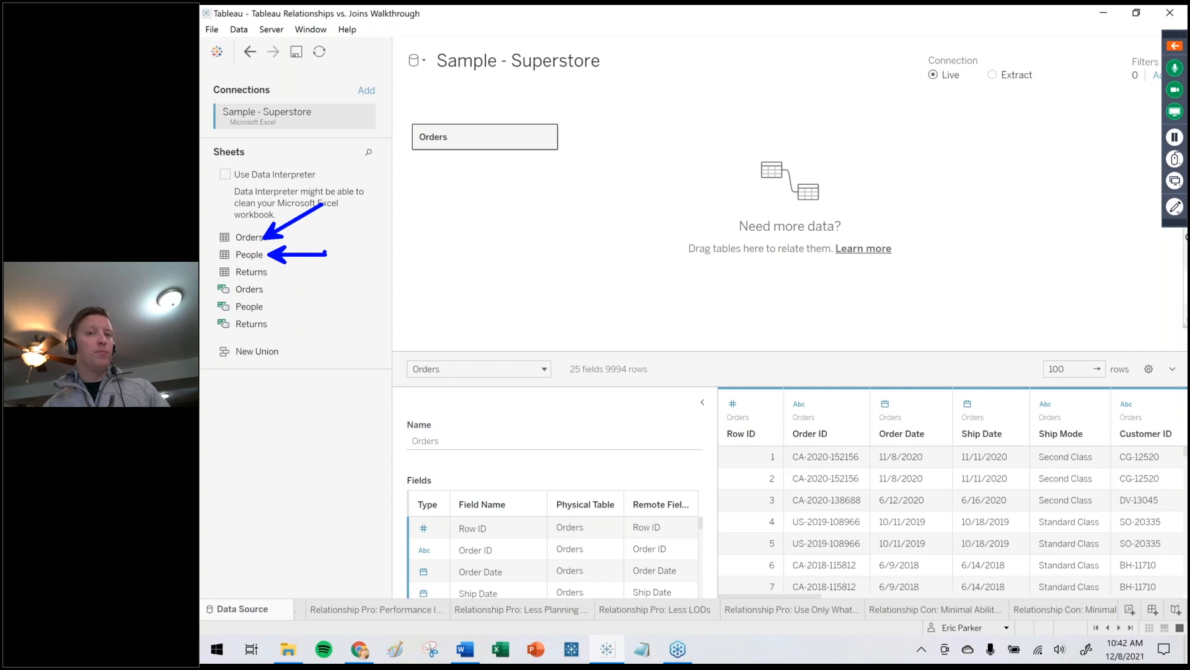
drag(272, 272, 302, 293)
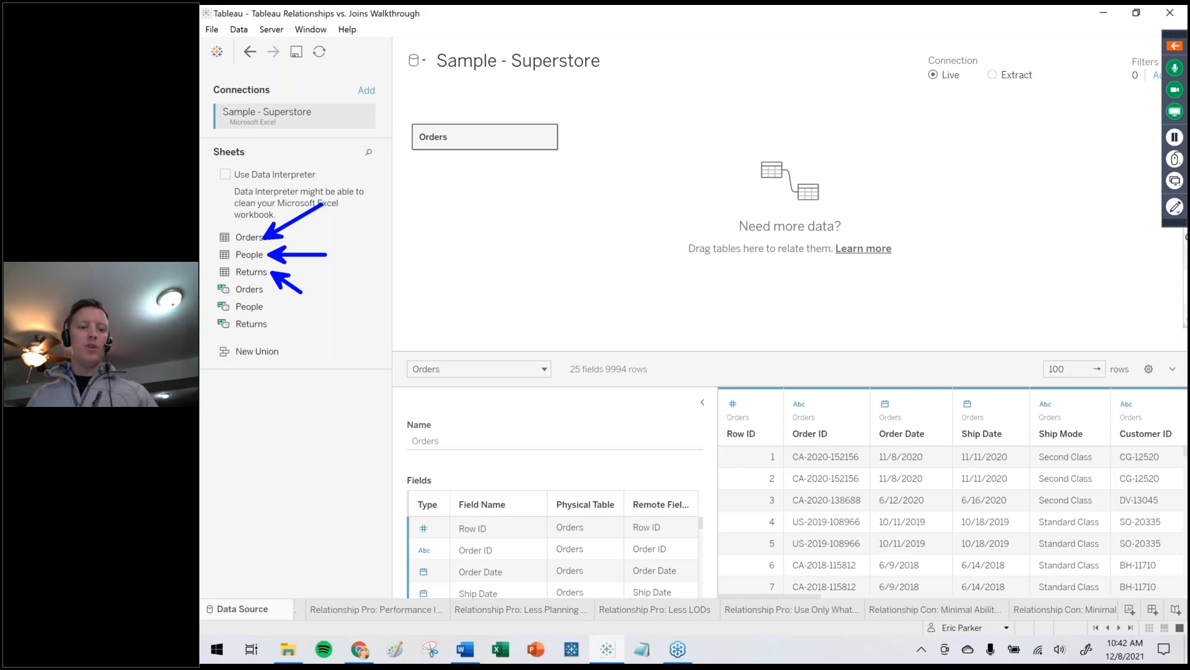
key(Escape)
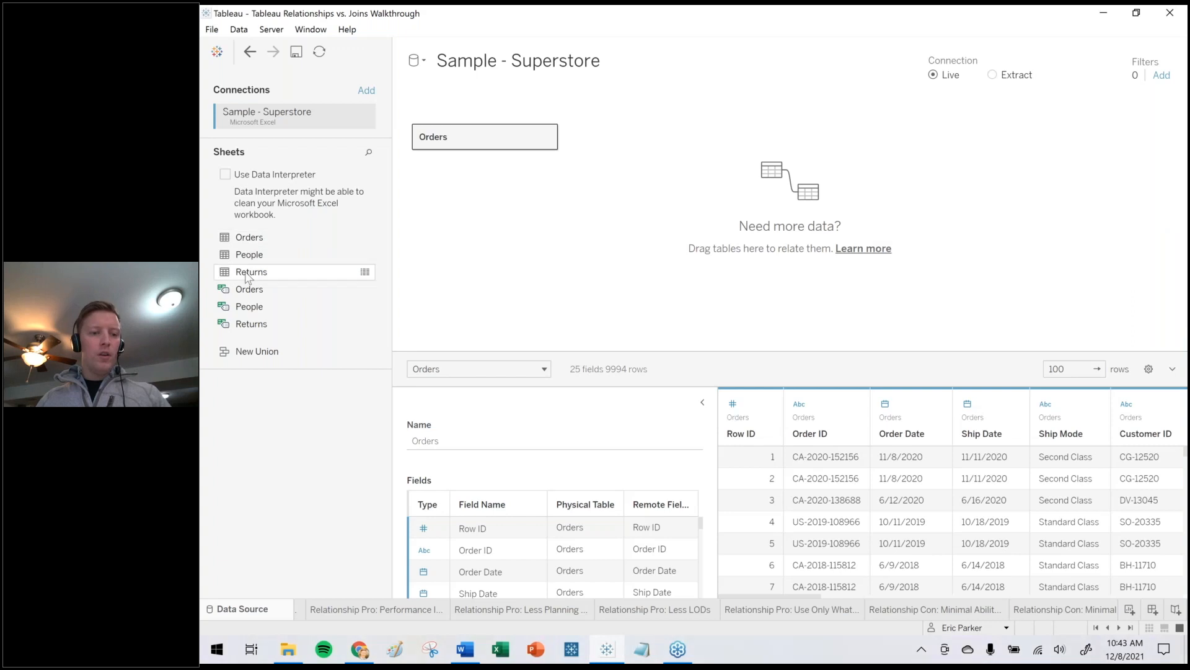
Relate the Returns and People sheets to Orders, and expand the performance options of the Orders–Returns relationship.
drag(244, 272, 598, 155)
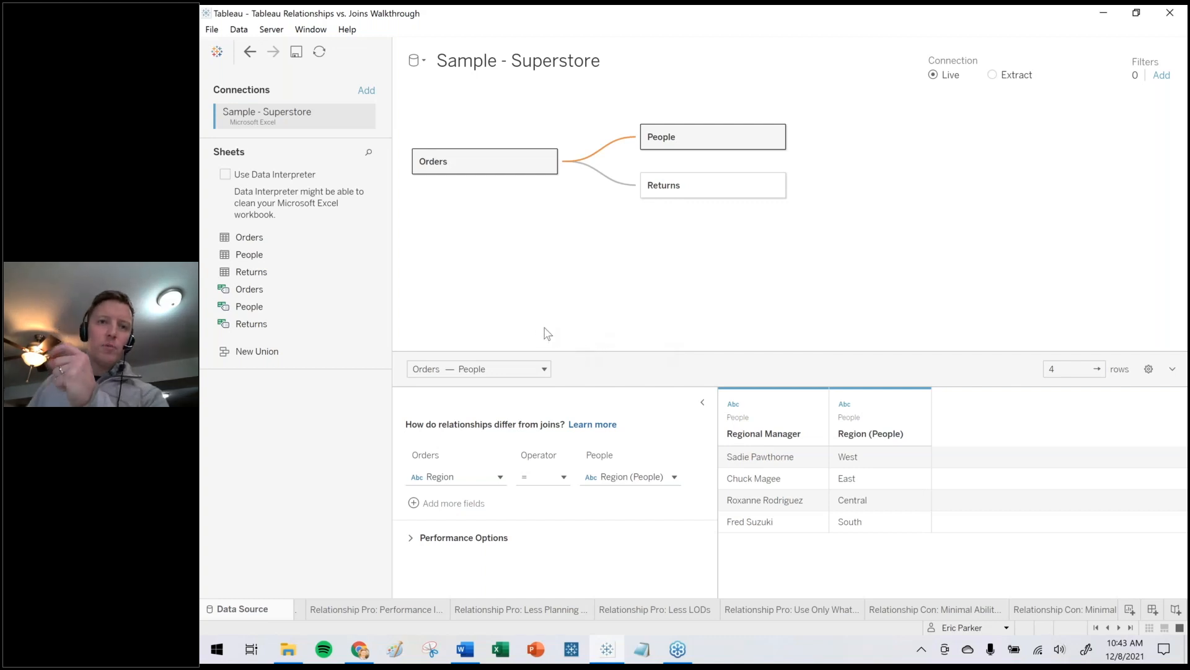
click(603, 184)
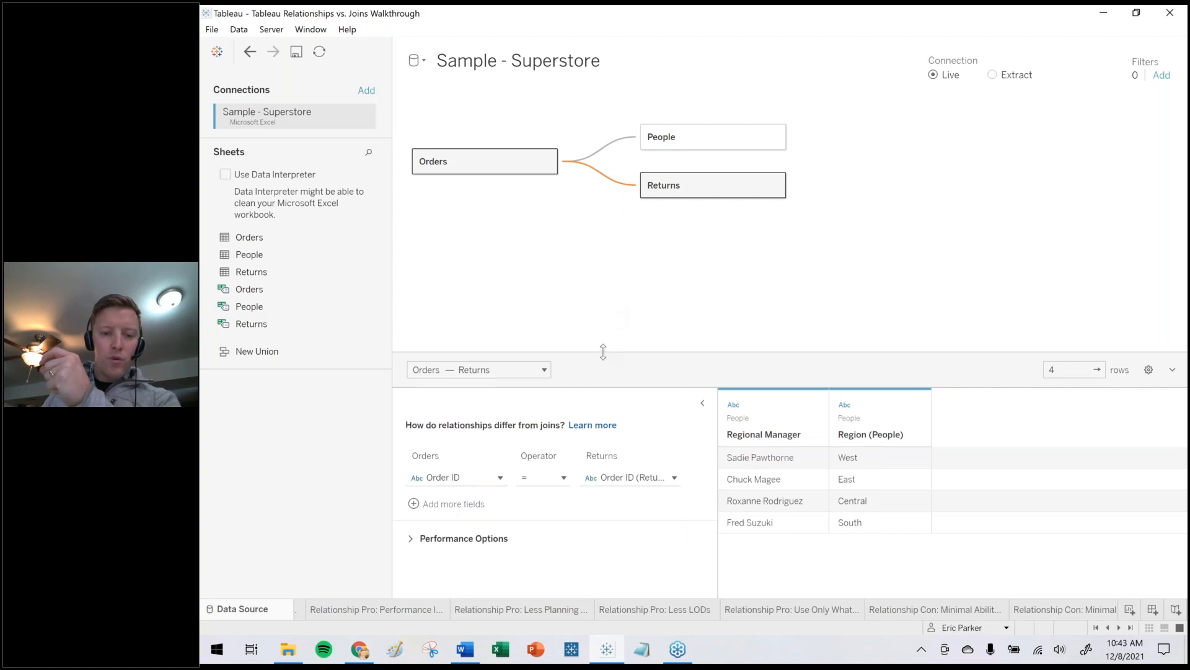
drag(604, 350, 616, 223)
click(446, 413)
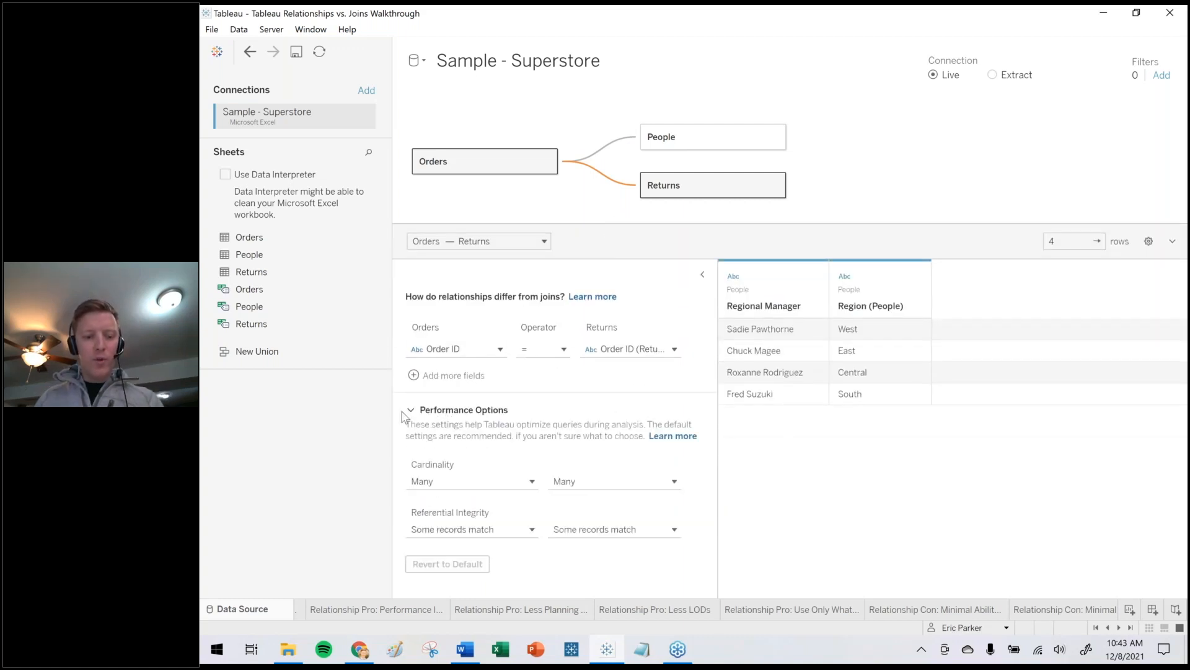
Magnify the performance options and point temporary arrows at the Cardinality and Referential Integrity settings.
key(ctrl+1)
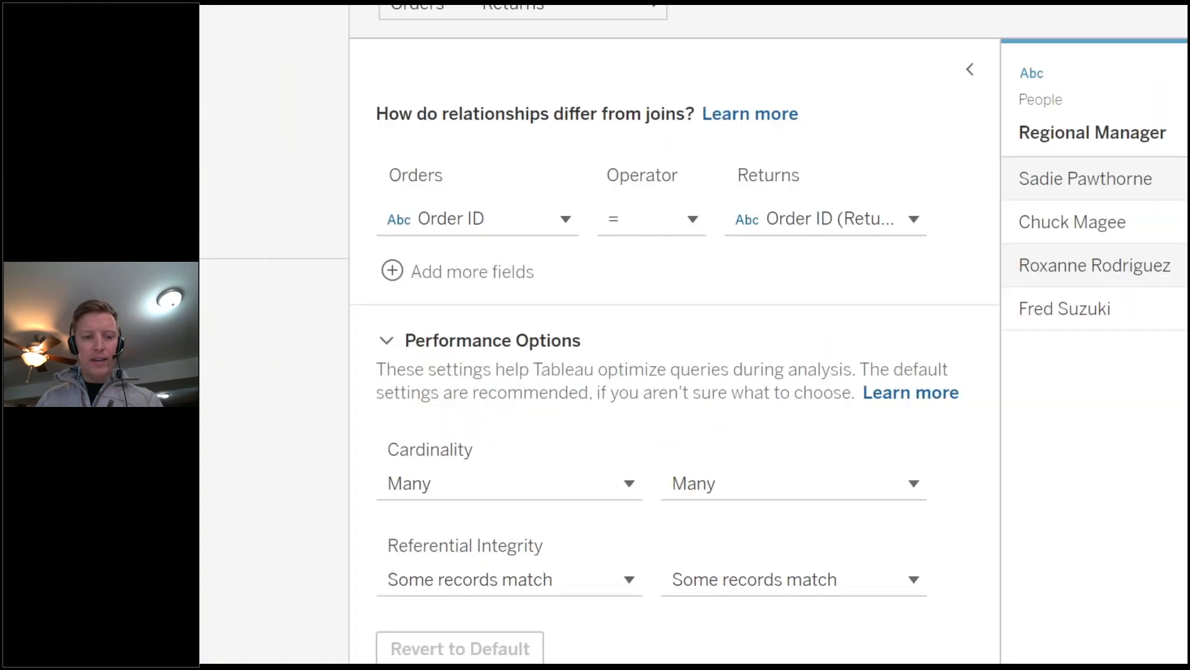
click(463, 493)
drag(355, 433, 284, 411)
drag(360, 530, 263, 528)
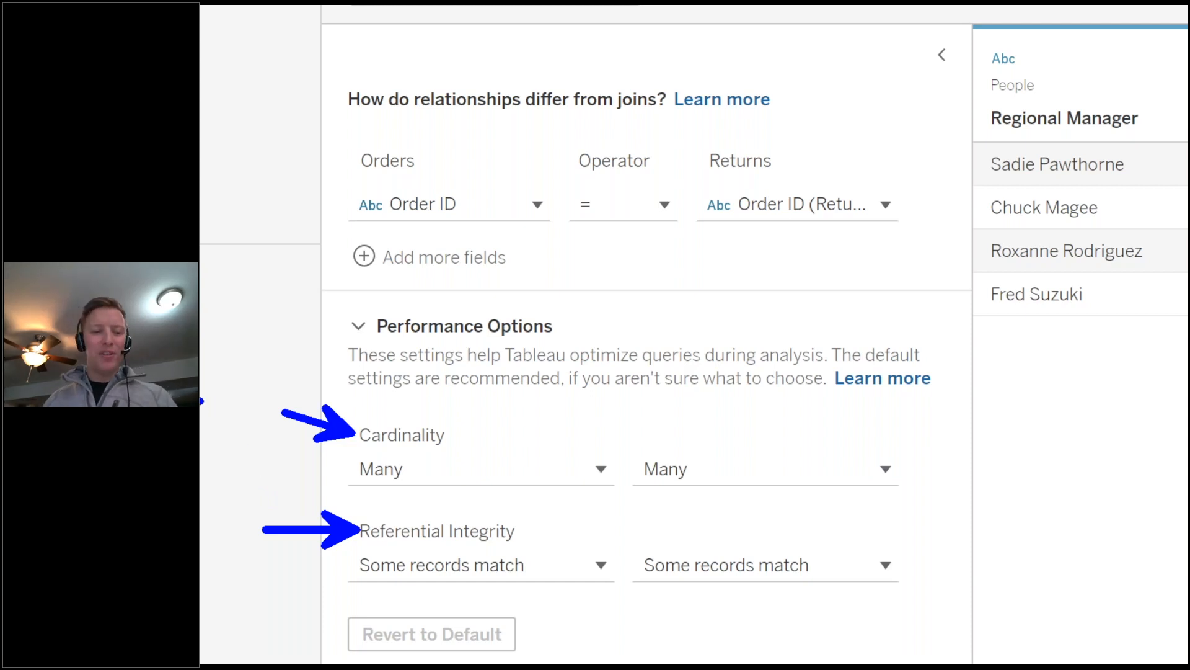
Point temporary arrows at the related Orders and Returns tables, and set the cardinality of the Returns side to One.
click(424, 479)
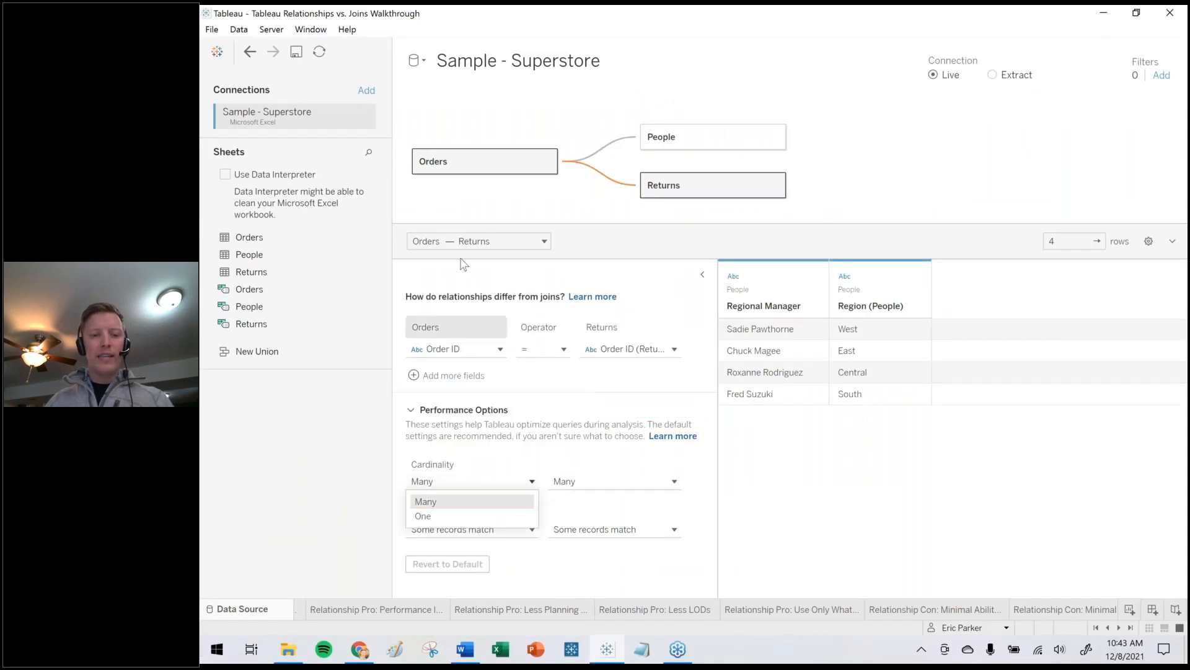
drag(460, 175, 484, 243)
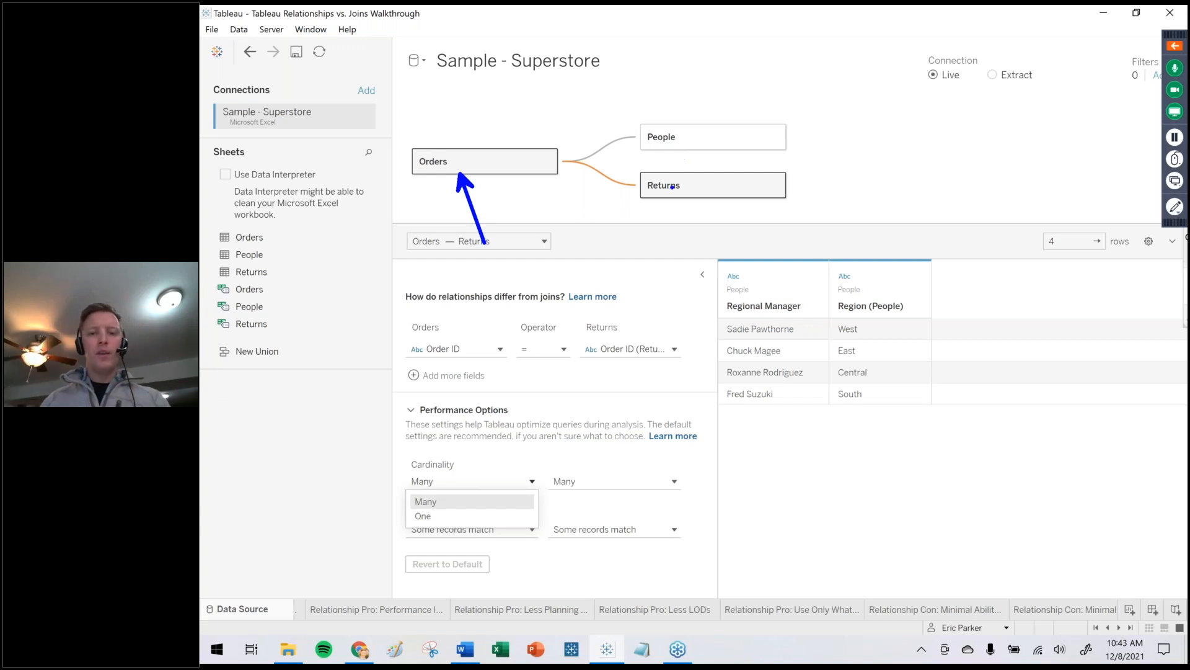
drag(642, 246, 690, 193)
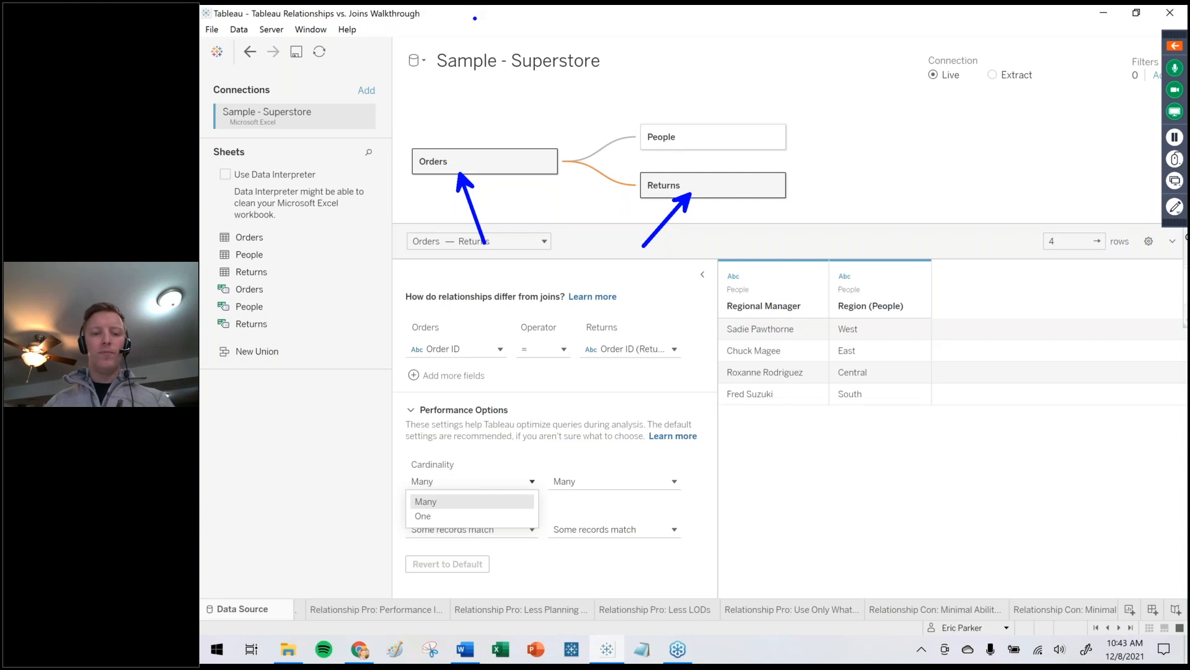
key(Escape)
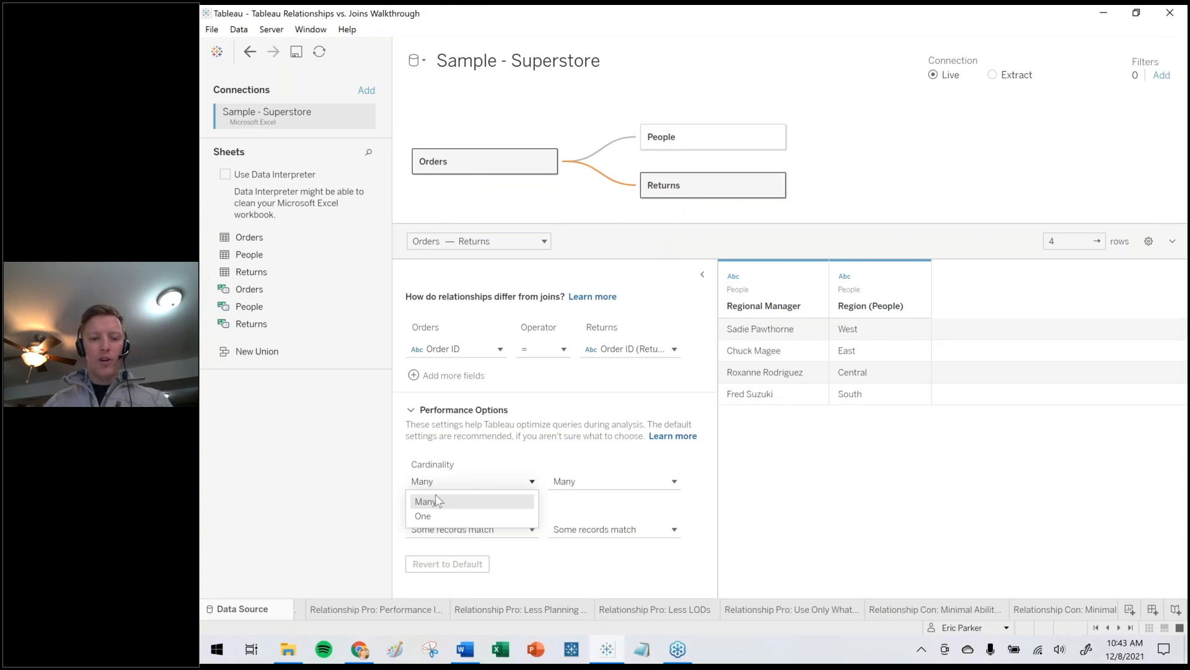
click(589, 481)
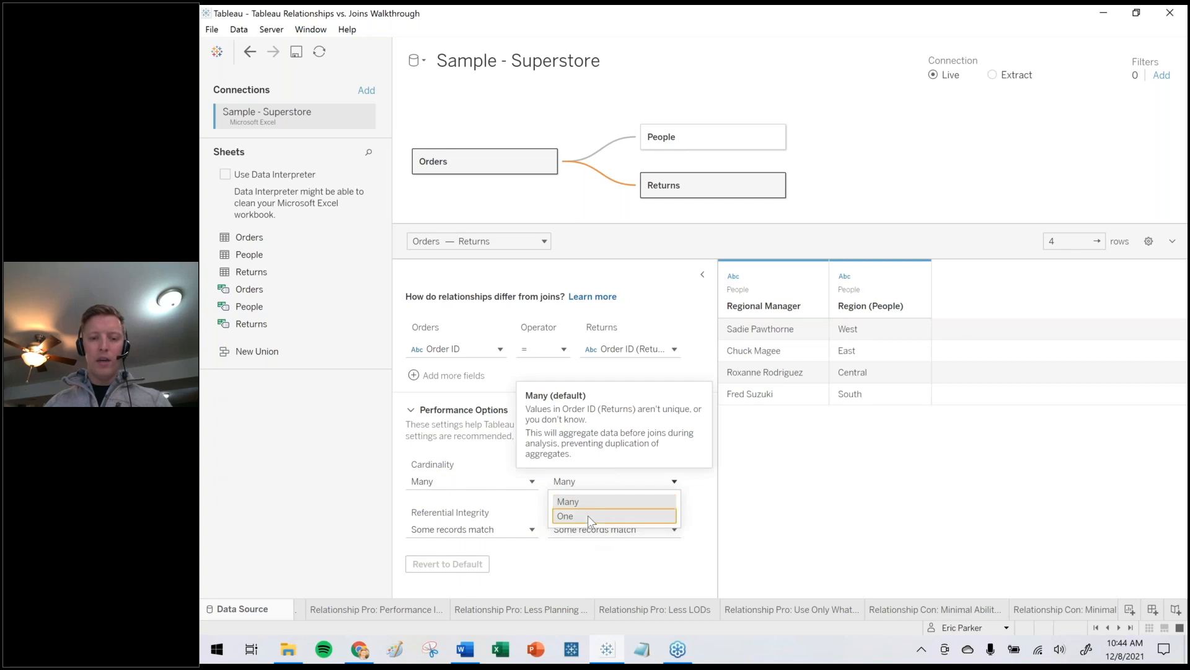
click(598, 499)
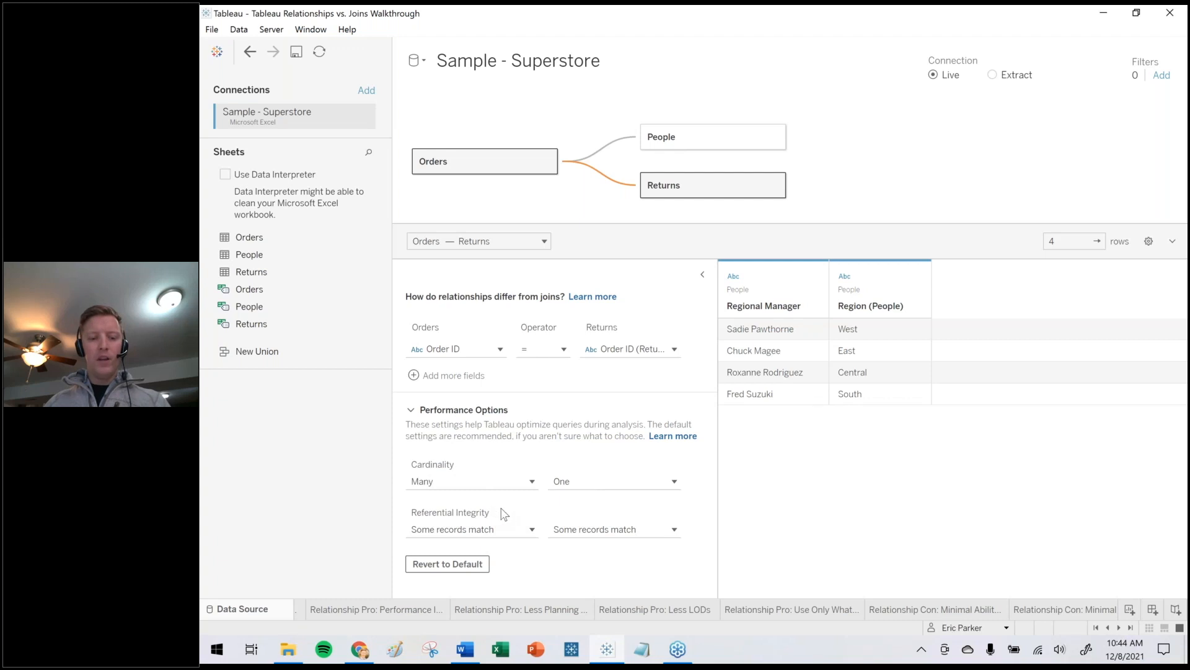
Circle the Referential Integrity setting on the Orders side of the relationship.
mouse_move(496, 504)
mouse_down()
mouse_move(403, 522)
mouse_move(459, 554)
mouse_move(538, 548)
mouse_move(506, 502)
mouse_move(485, 501)
mouse_up()
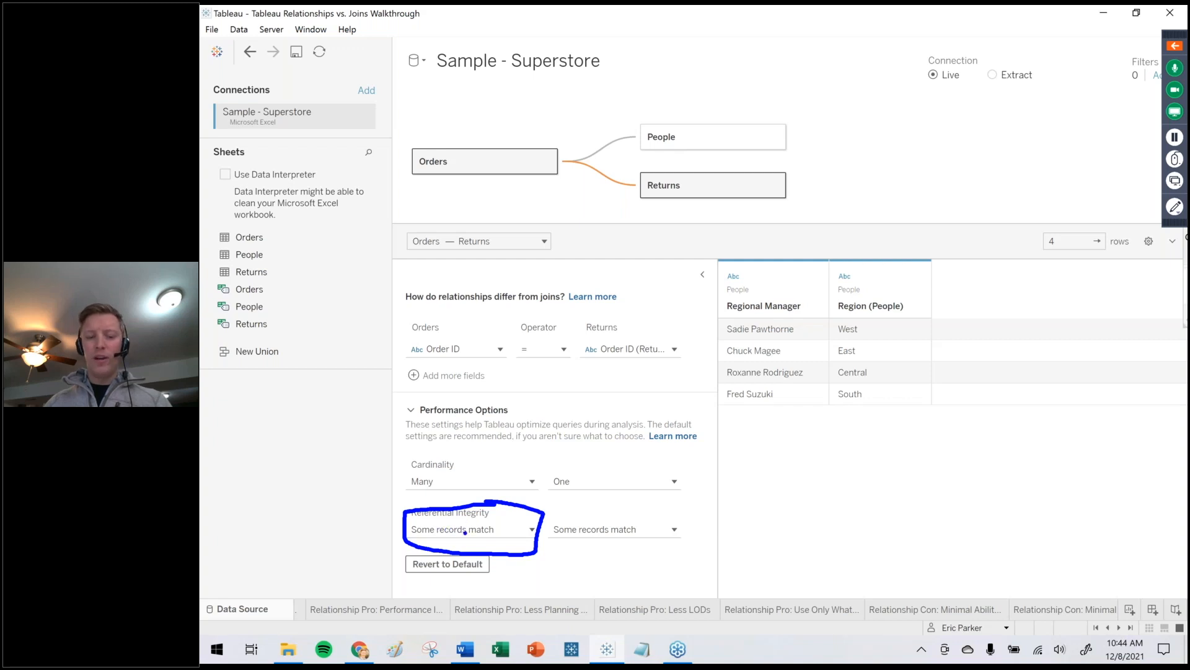
Set the referential integrity on the Returns side of the Orders–Returns relationship to All records match.
key(Escape)
click(595, 530)
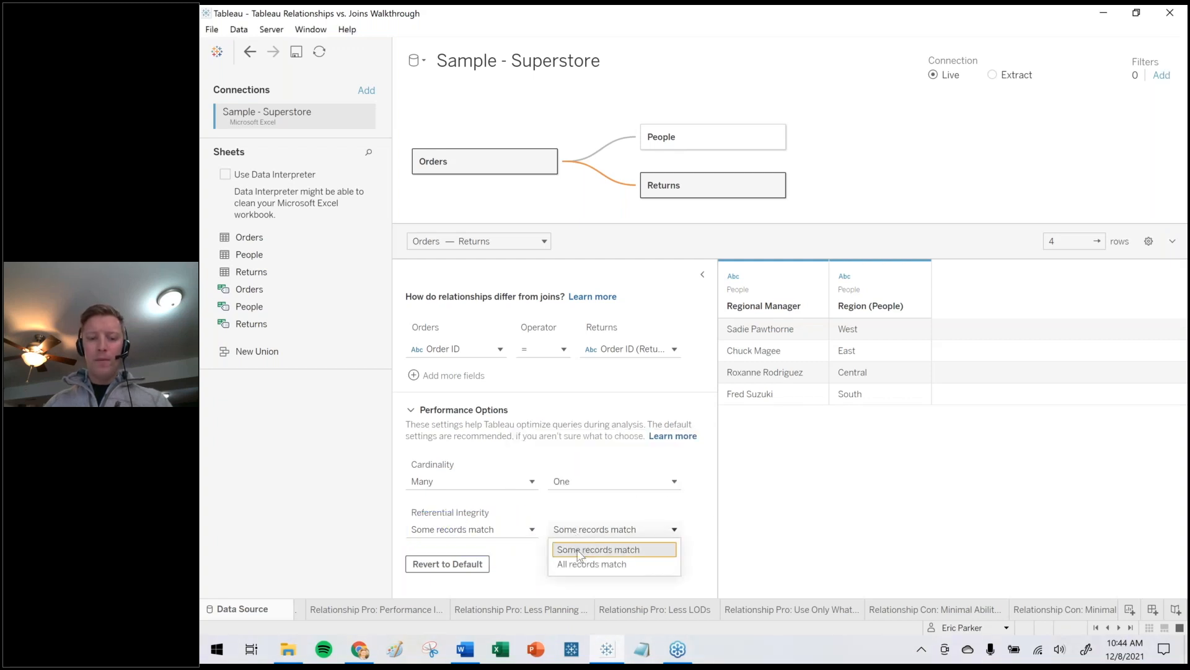
click(582, 565)
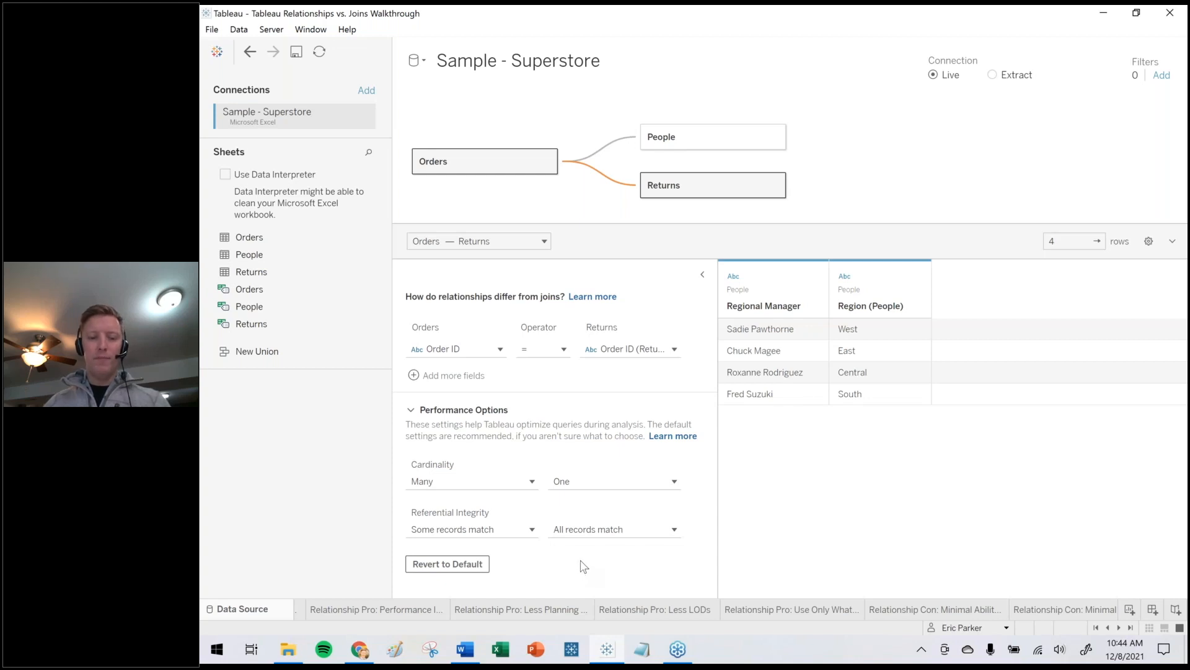
drag(590, 580, 590, 542)
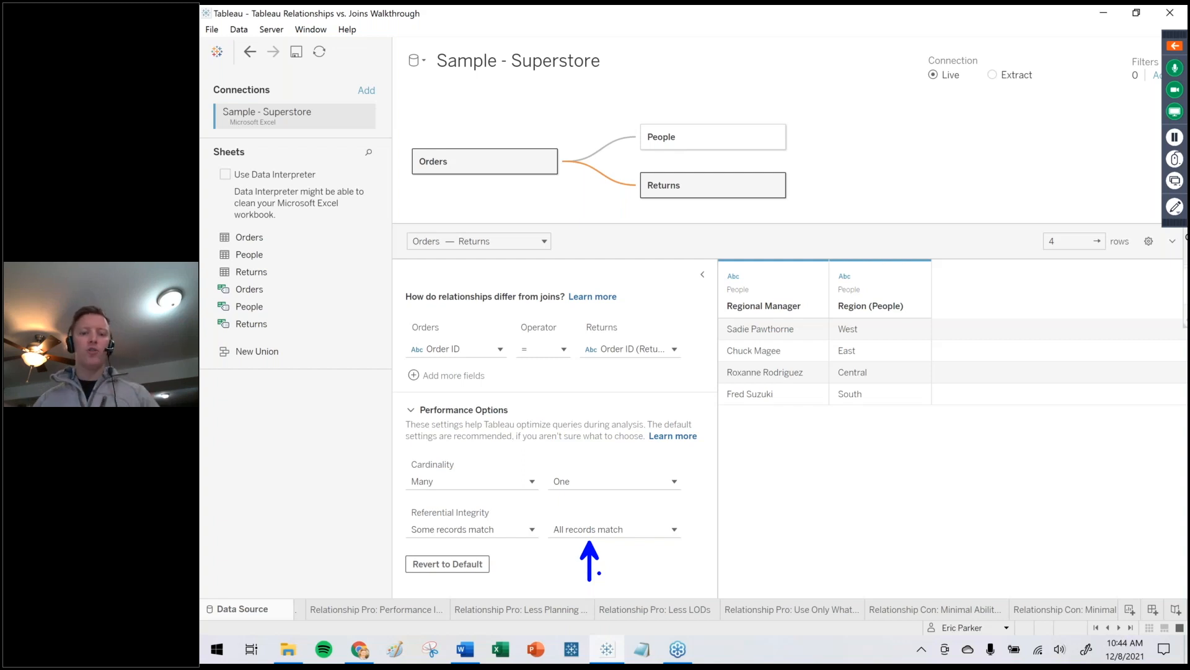
mouse_move(383, 439)
mouse_down()
mouse_move(537, 508)
mouse_move(726, 563)
mouse_up()
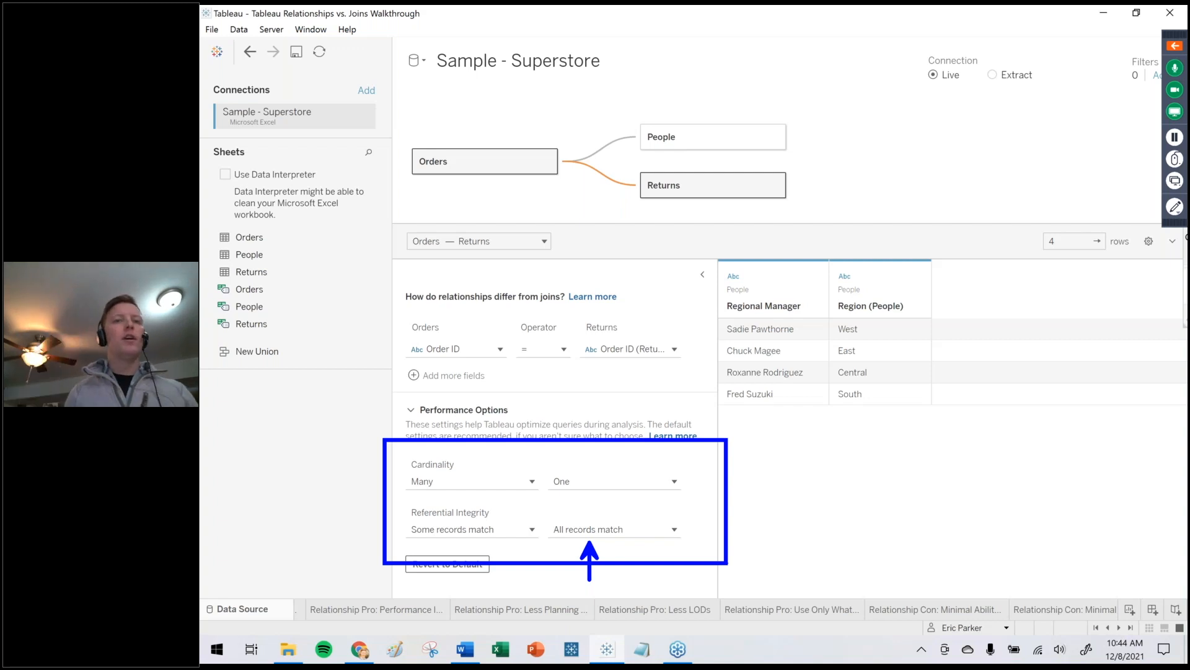
key(Escape)
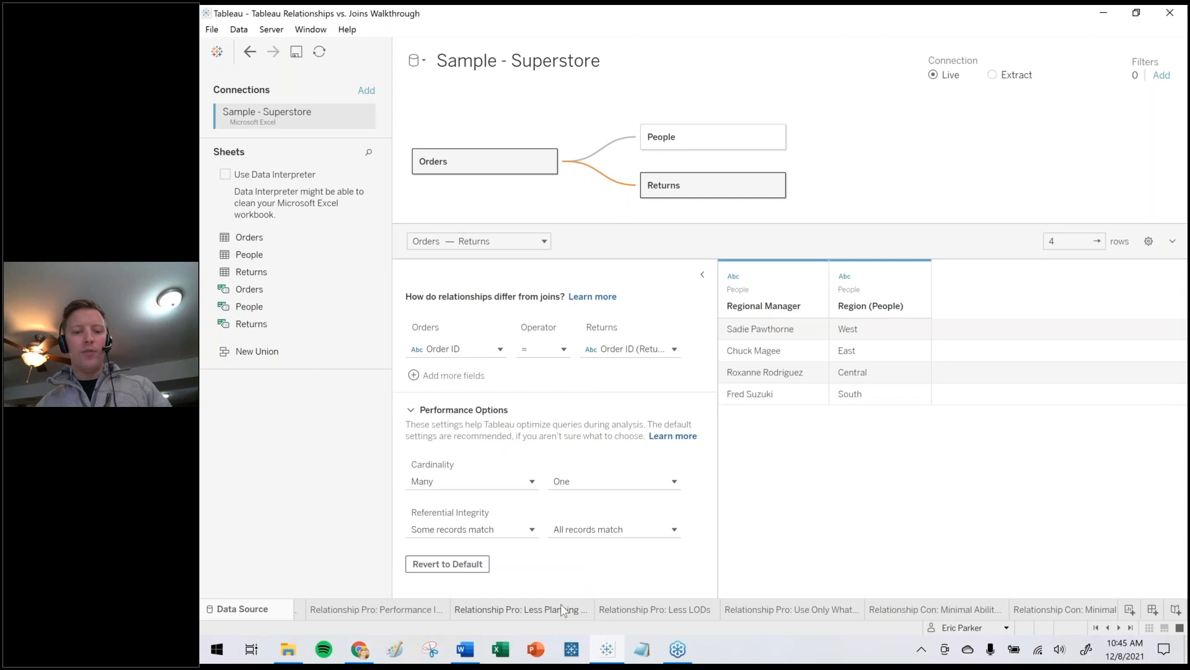
From the Relationship Pro: Less Planning worksheet, open the Accident Log (Relationships) data source and preview the Accident Log sheet's data.
click(391, 611)
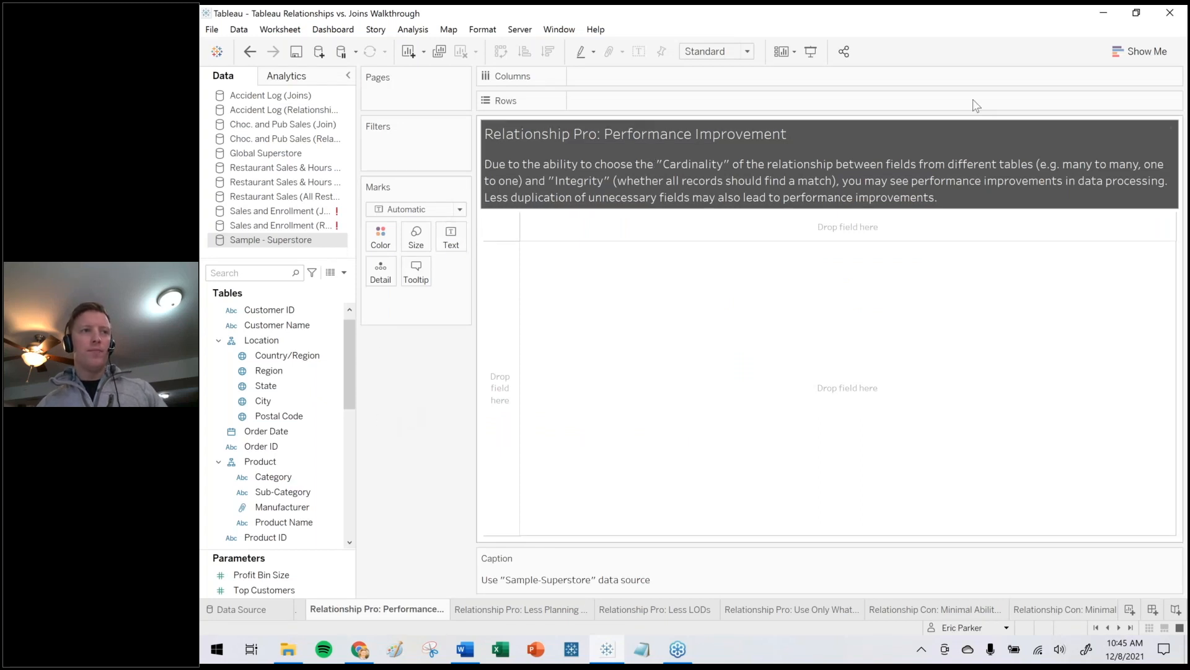
key(ctrl+Tab)
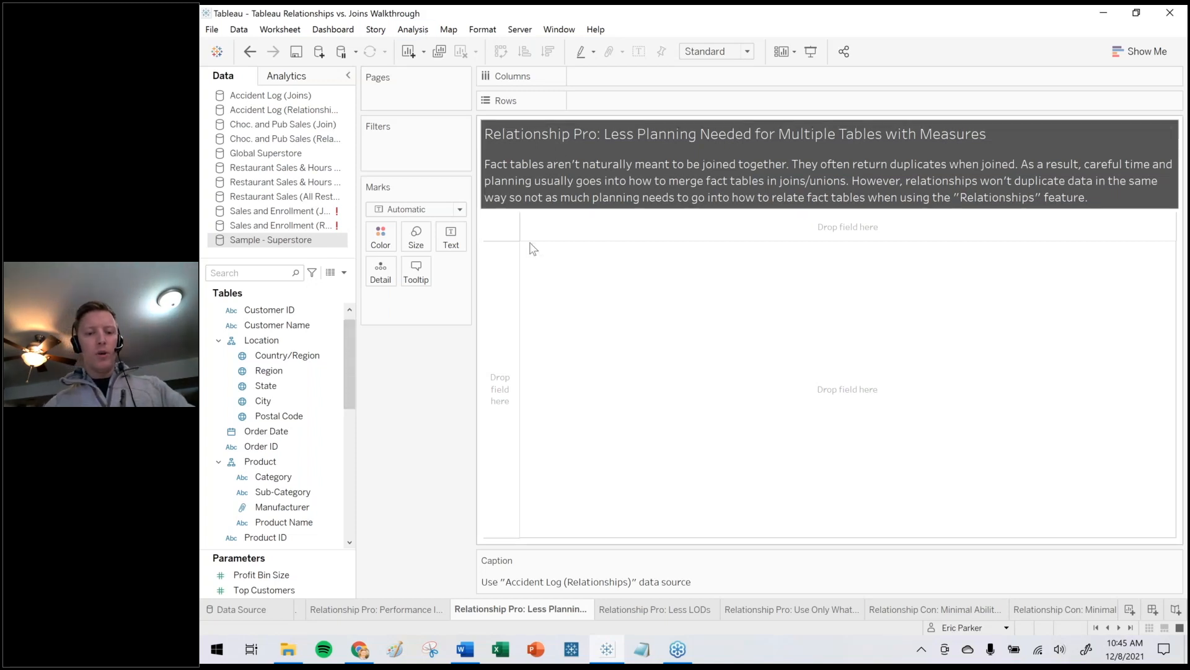
click(288, 110)
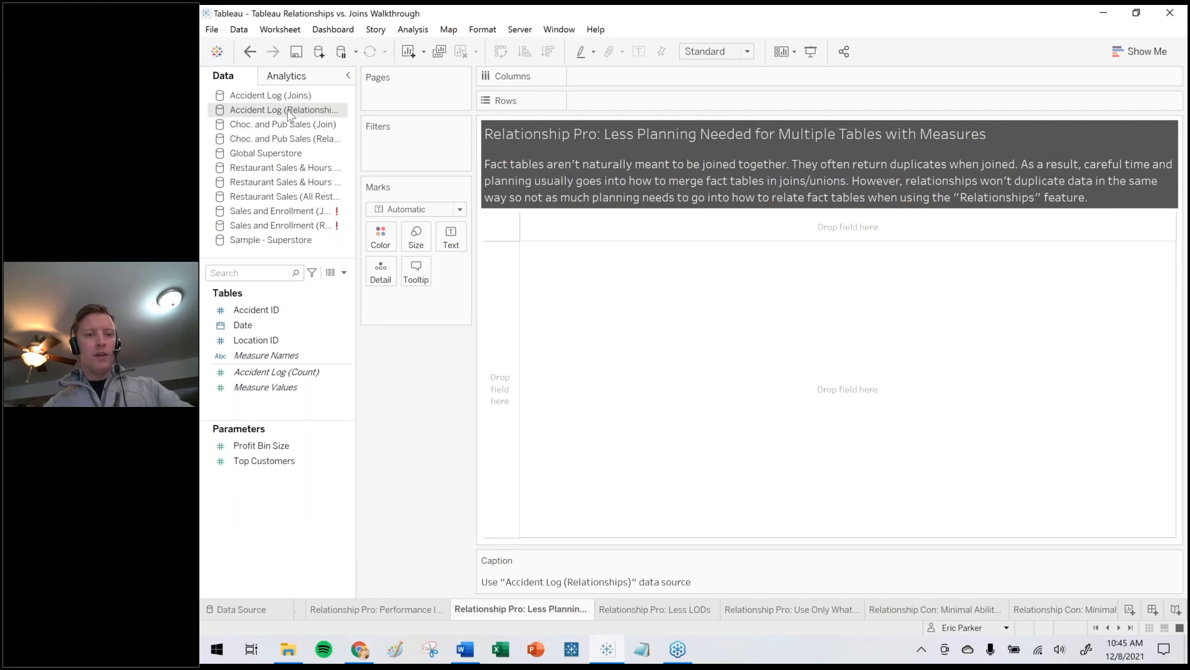
double_click(288, 111)
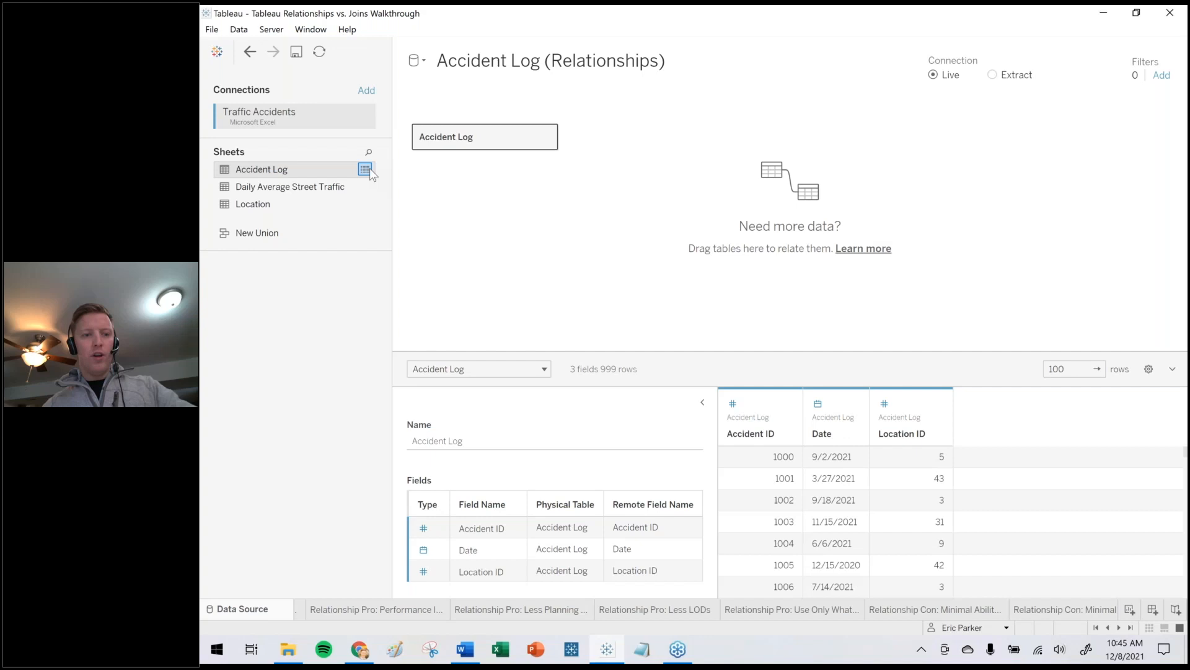
click(370, 170)
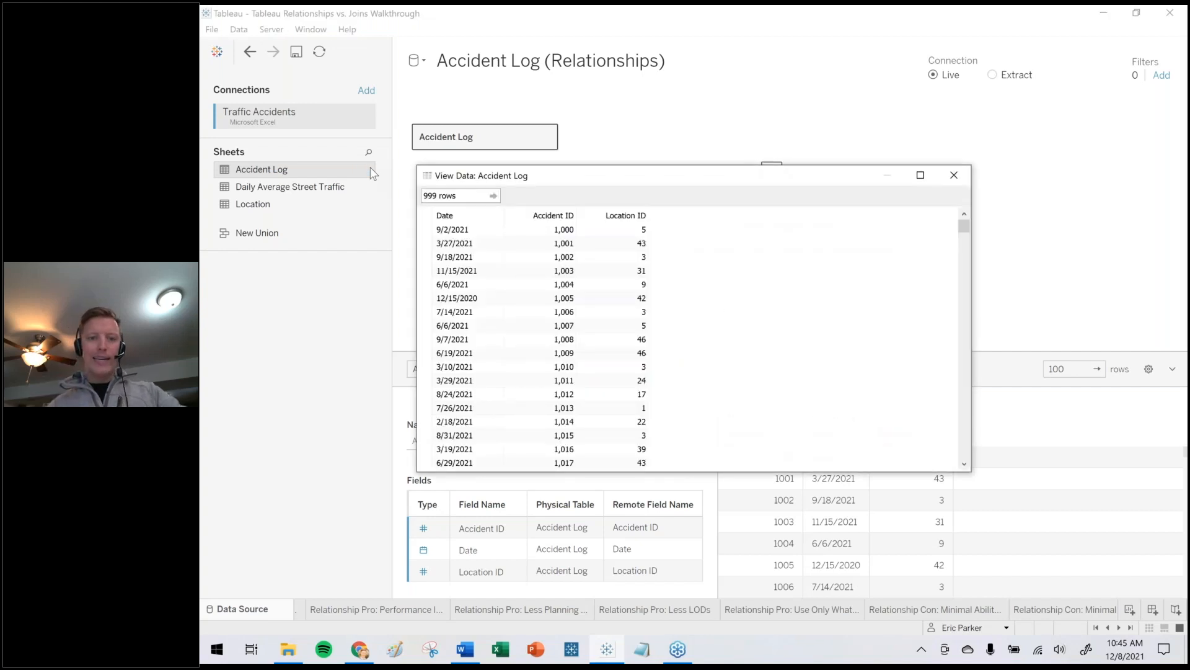
click(953, 175)
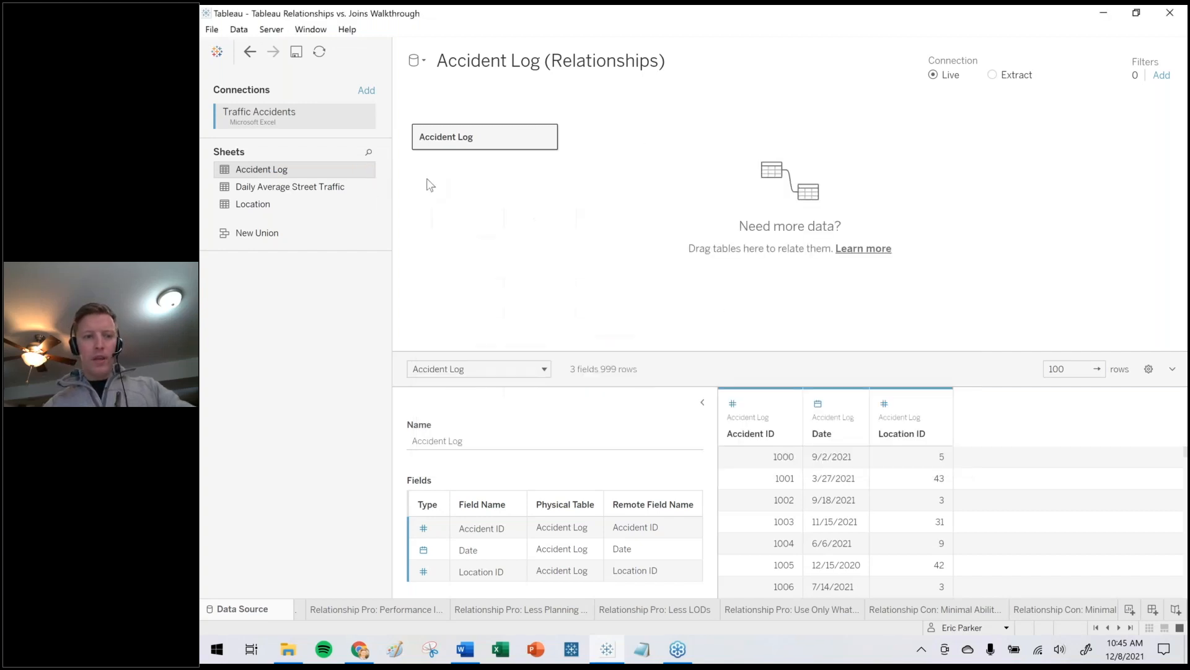
Add the Daily Average Street Traffic and Location tables as relationships to the Accident Log data model.
drag(253, 192, 667, 176)
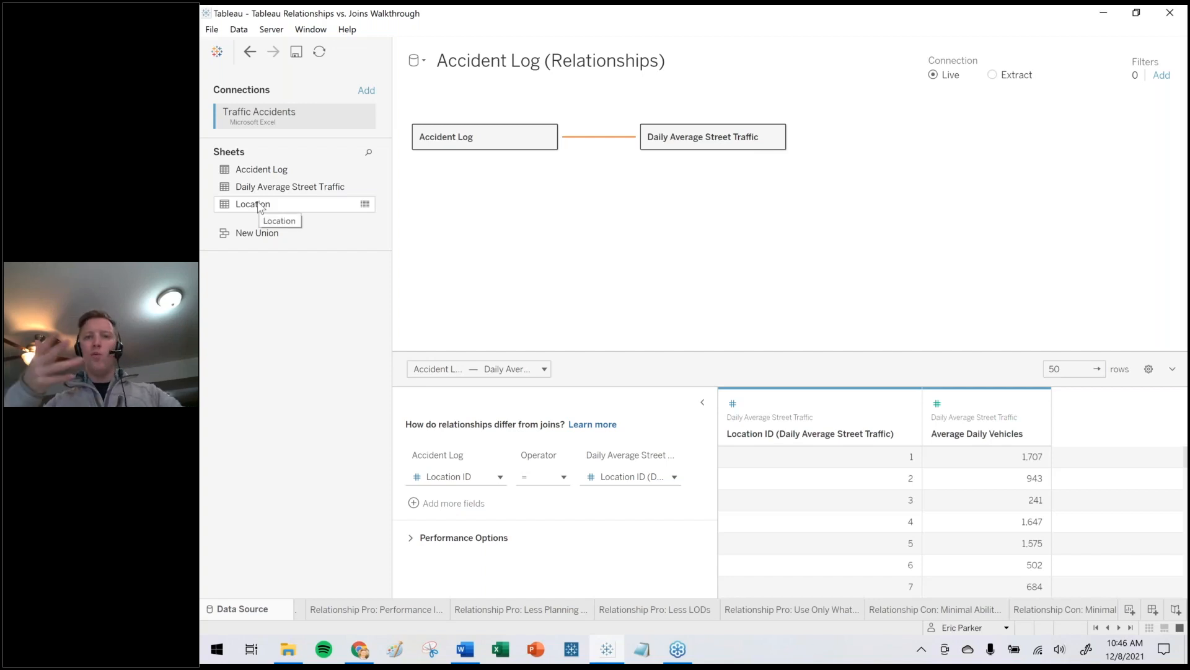
drag(259, 204, 839, 240)
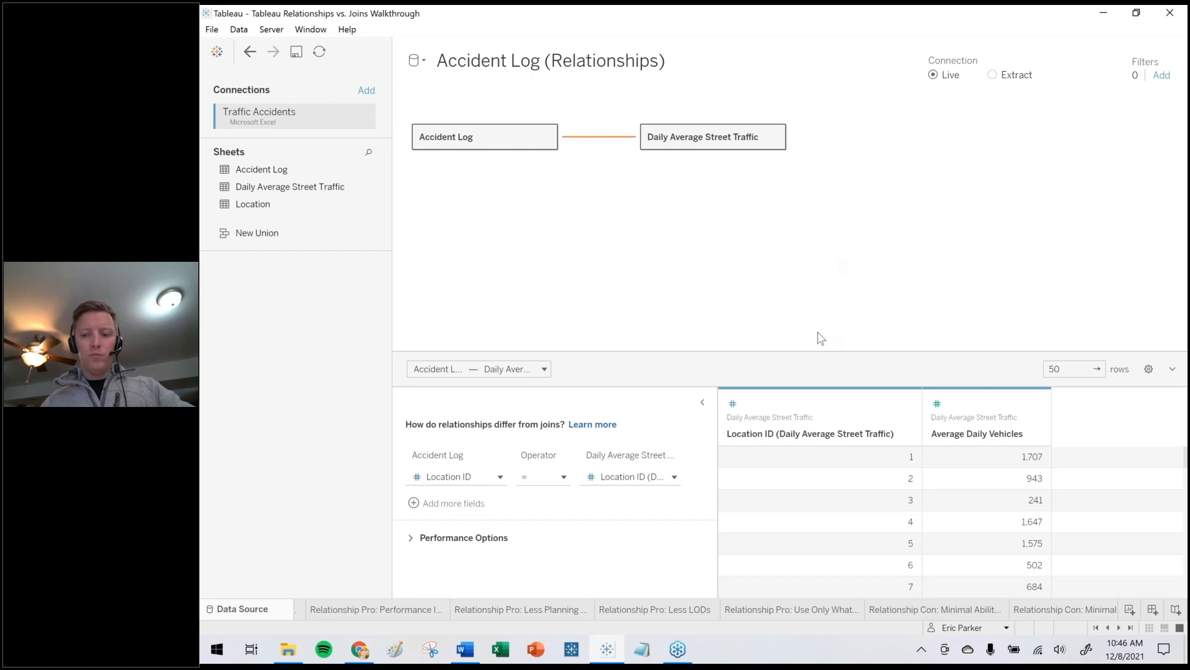
On the Relationship Pro: Less Planning worksheet, list Location ID and Location Name as rows.
click(526, 609)
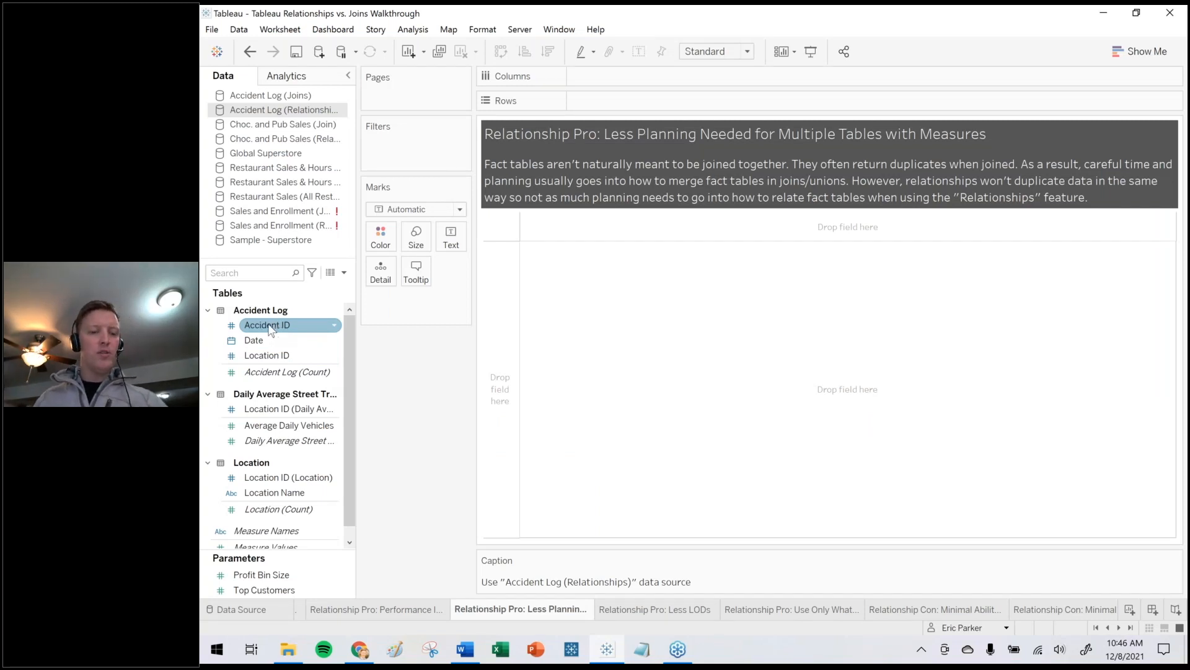
click(270, 357)
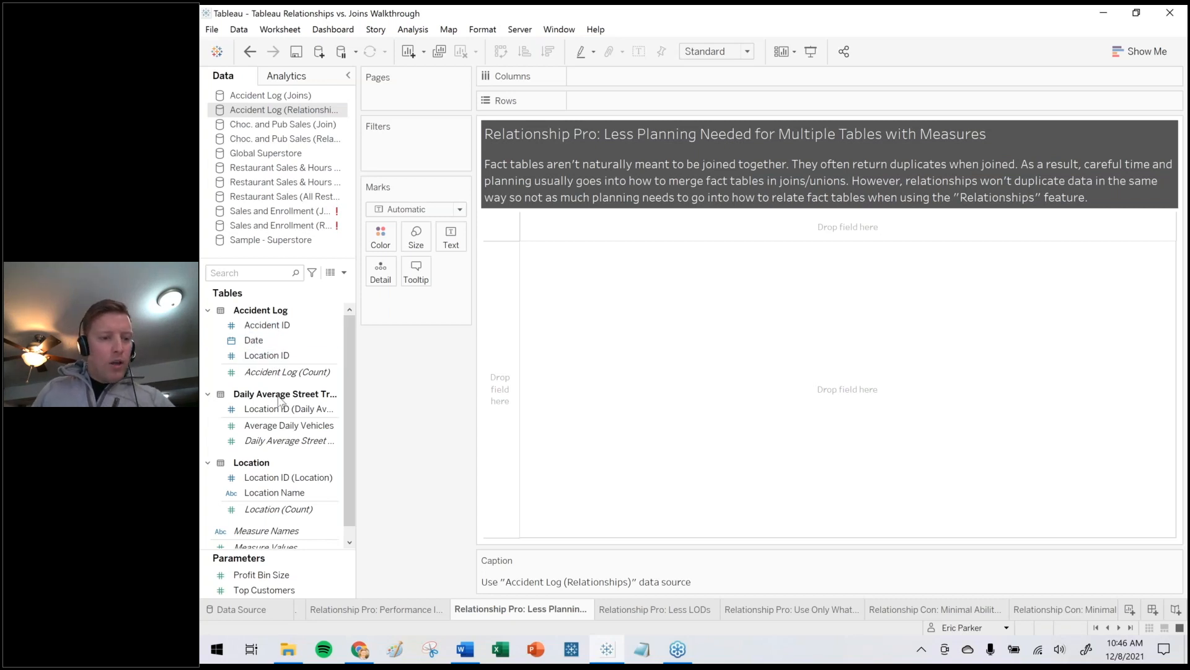
drag(268, 365, 499, 388)
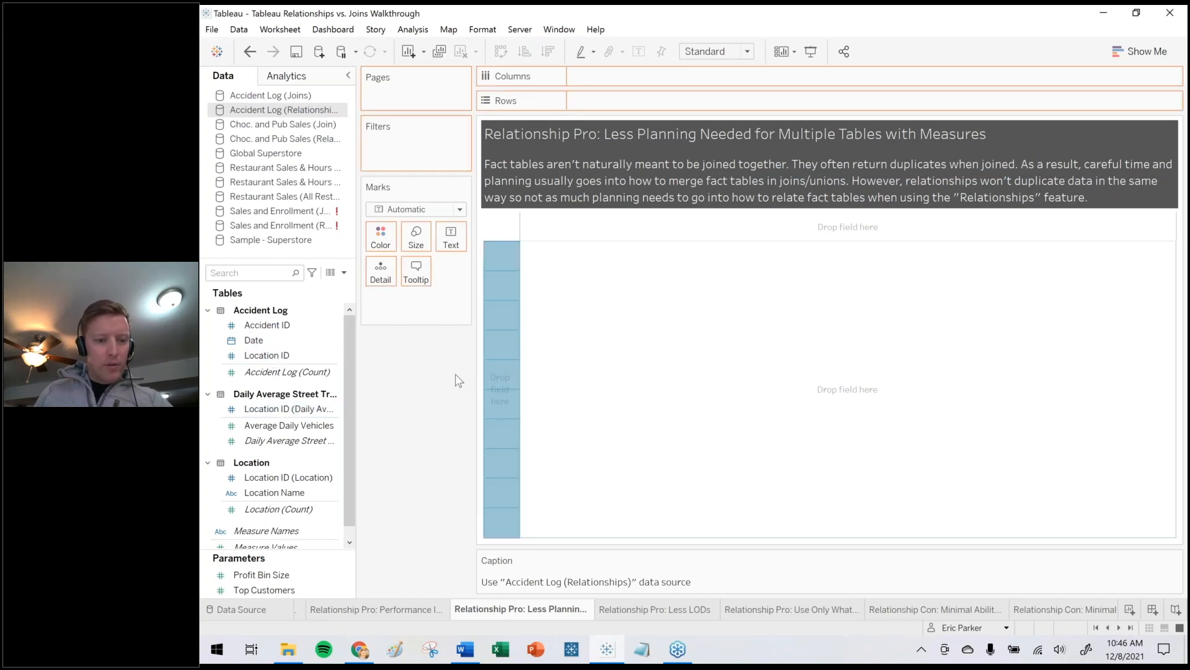
click(269, 494)
drag(269, 494, 719, 100)
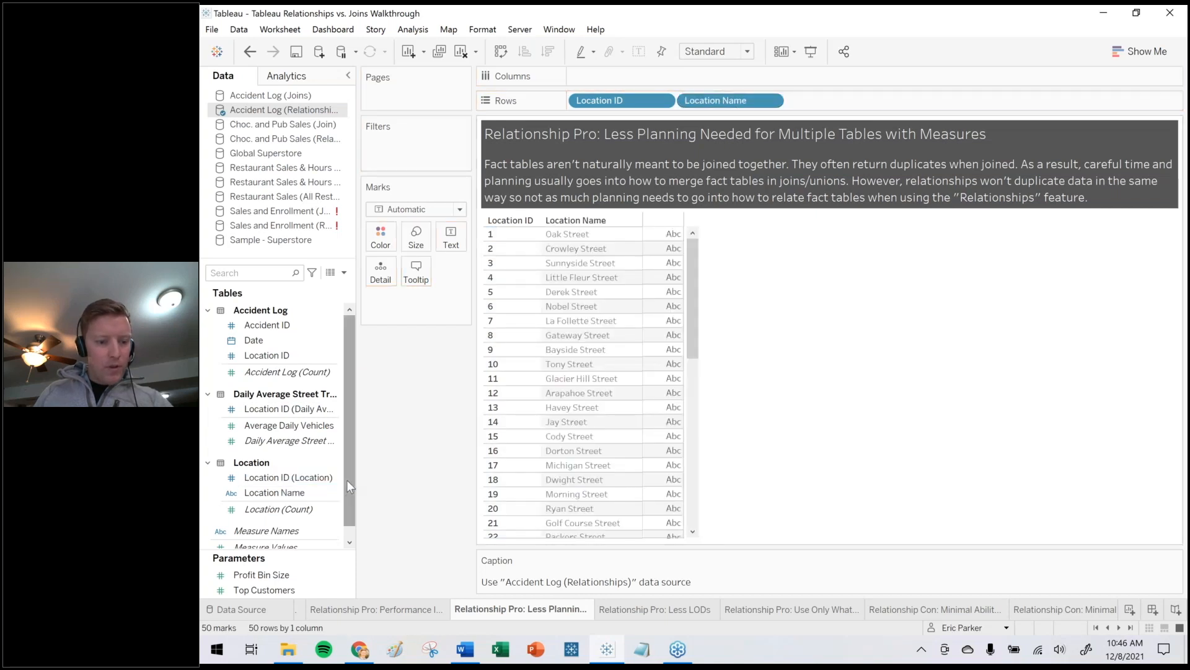
scroll(348, 480, down, 1)
scroll(328, 472, up, 1)
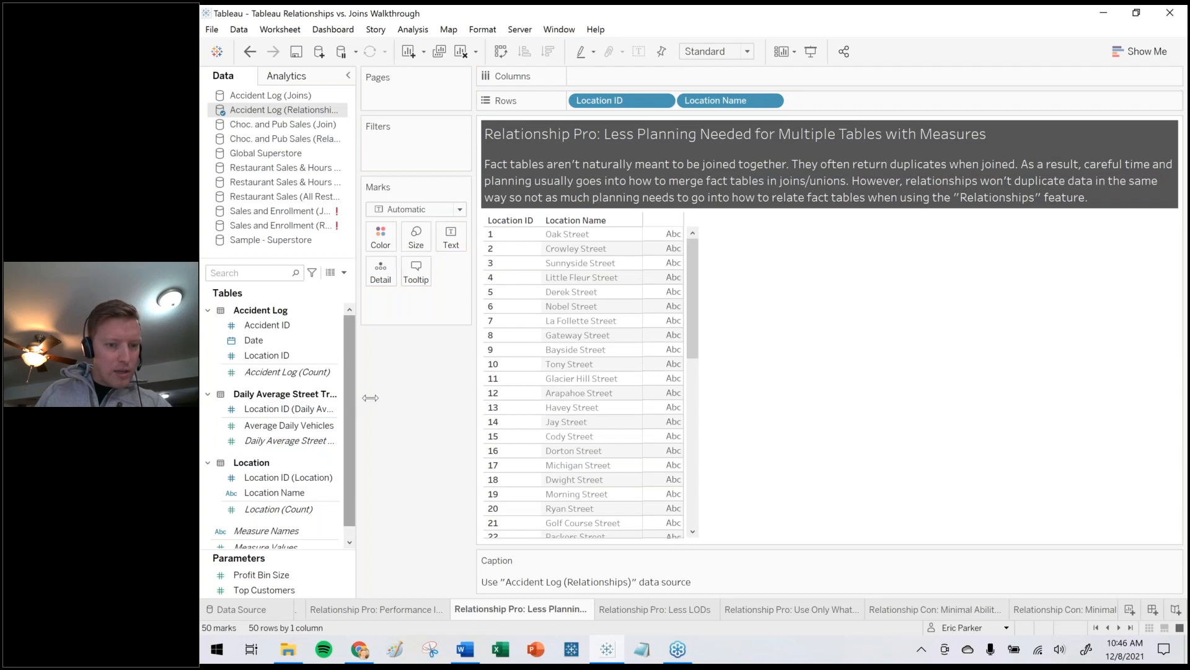
Widen the data pane and show the sum of Average Daily Vehicles as text for each location.
drag(357, 400, 424, 409)
drag(289, 426, 519, 237)
mouse_move(735, 256)
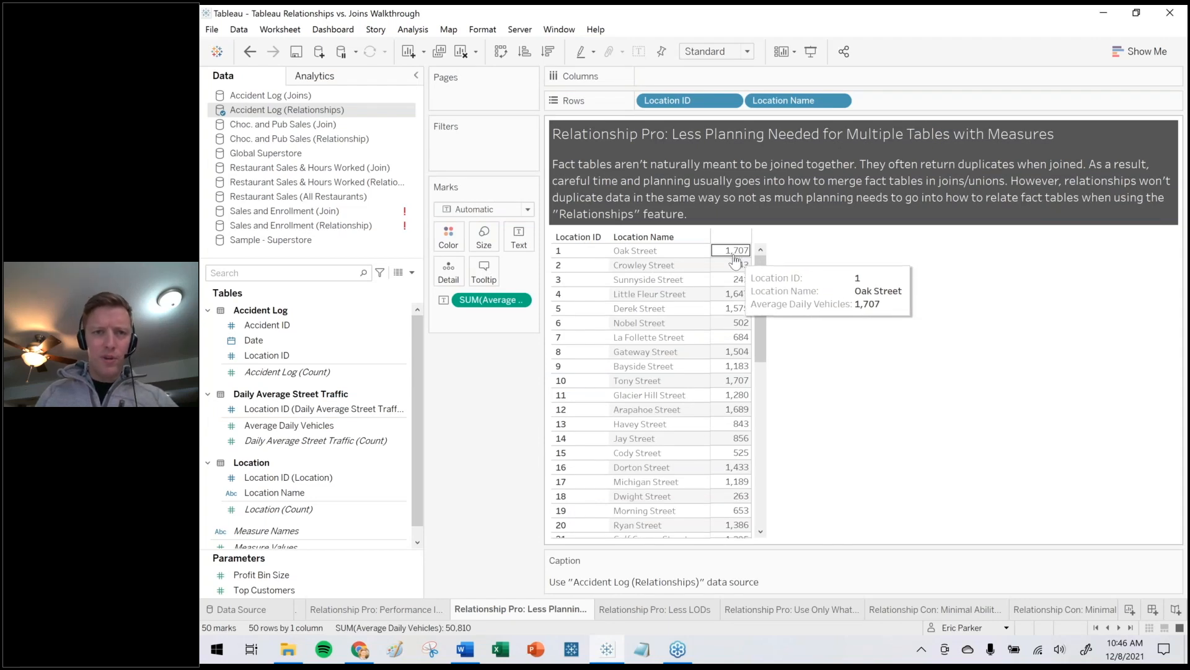
Add the distinct count of Accident ID as a second measure column in the table and widen the measure columns.
click(275, 330)
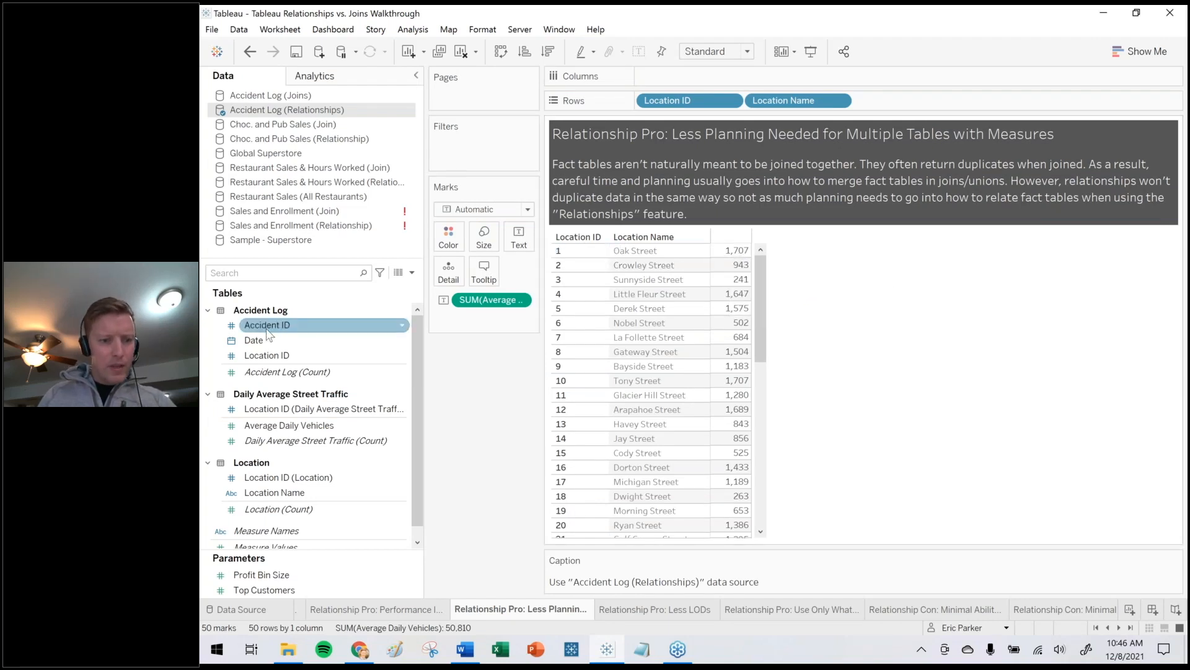
drag(270, 329, 747, 333)
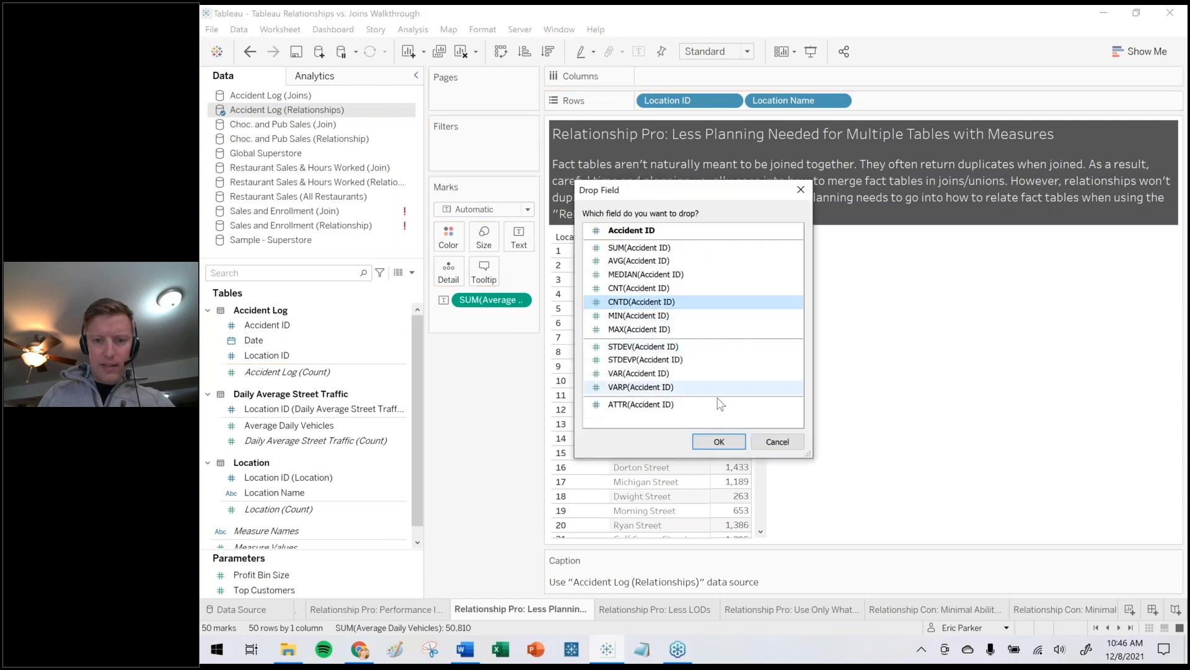
click(719, 441)
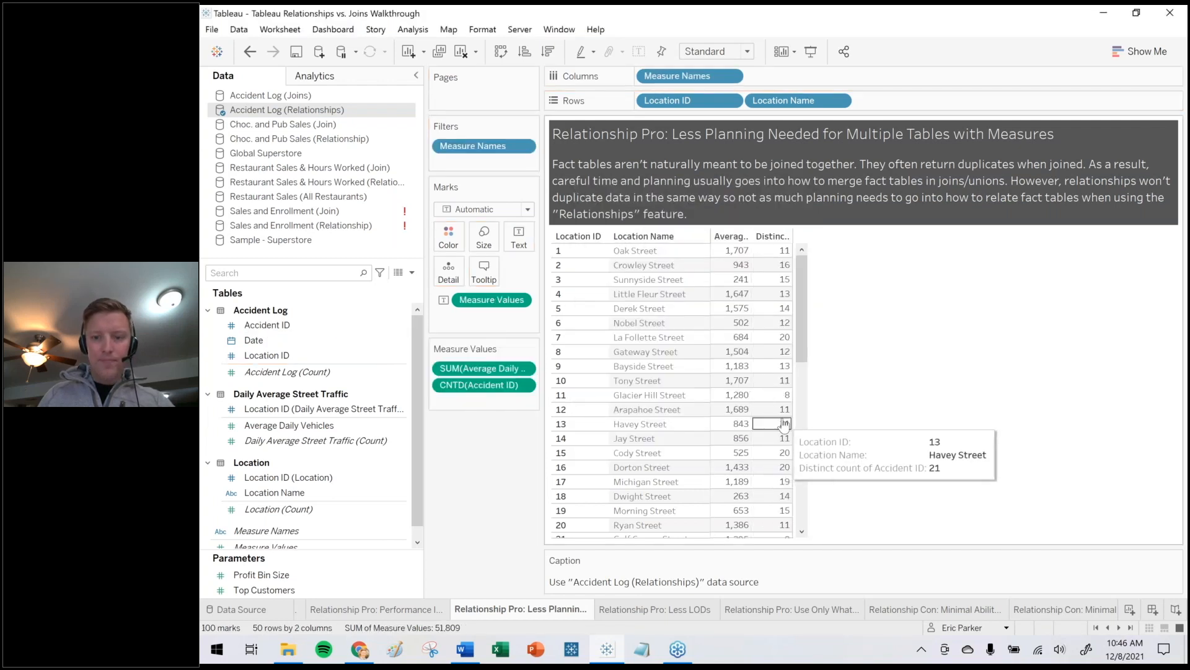
drag(794, 411, 893, 414)
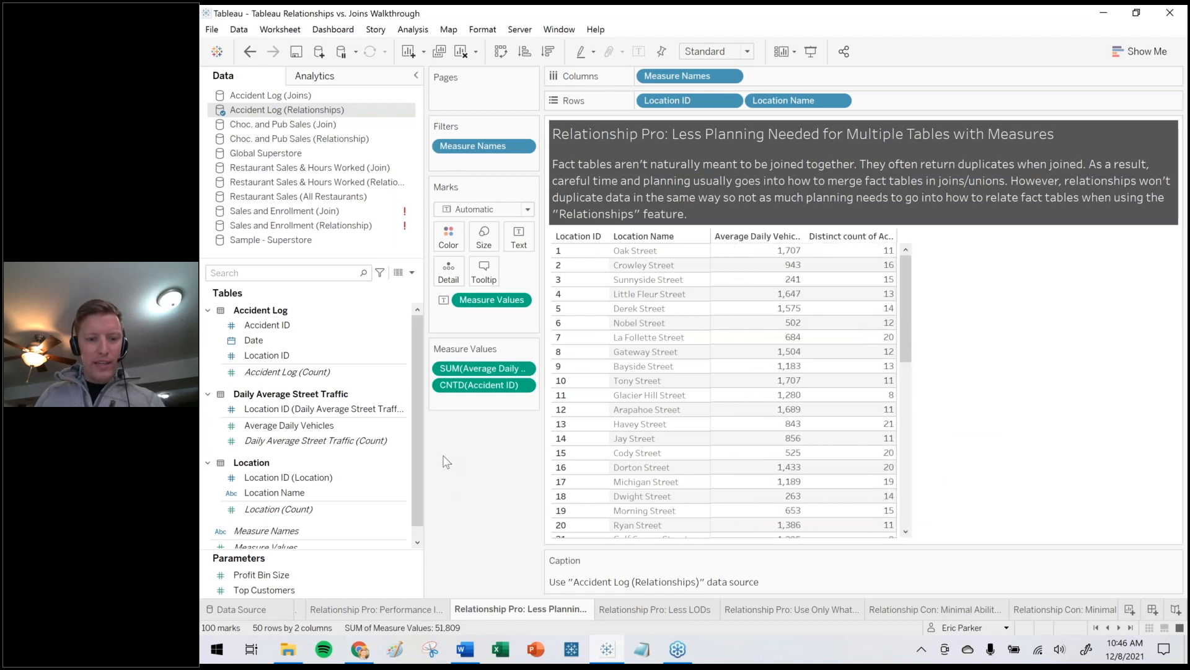
mouse_move(394, 333)
mouse_down()
mouse_move(432, 372)
mouse_move(414, 365)
mouse_up()
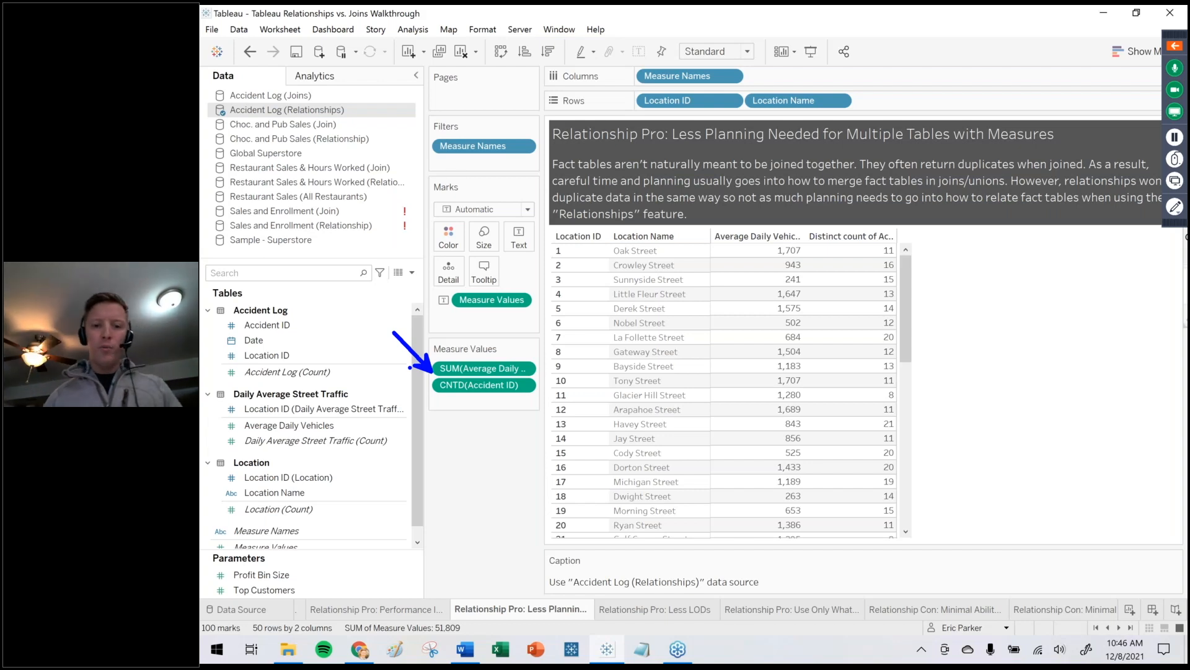
mouse_move(786, 236)
mouse_down()
mouse_move(766, 243)
mouse_move(825, 257)
mouse_move(759, 241)
mouse_move(567, 250)
mouse_up()
mouse_move(888, 242)
mouse_down()
mouse_move(883, 263)
mouse_move(893, 242)
mouse_move(638, 212)
mouse_move(551, 235)
mouse_move(571, 246)
mouse_up()
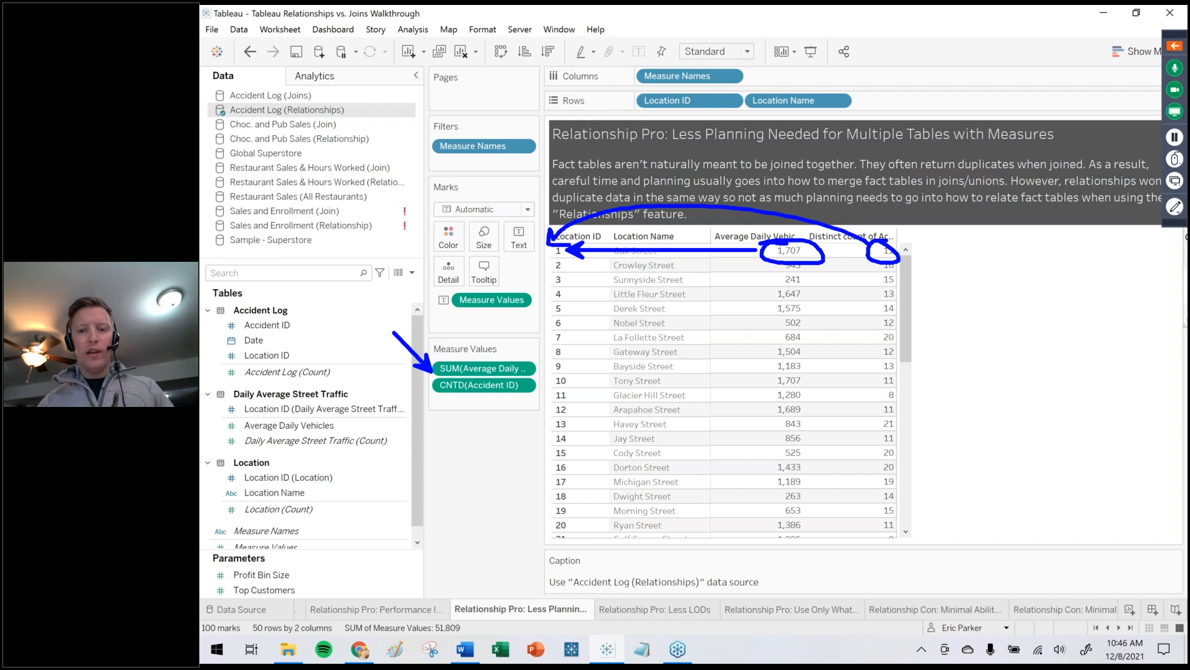
mouse_move(801, 241)
mouse_down()
mouse_move(822, 224)
mouse_move(819, 235)
mouse_move(860, 270)
mouse_move(842, 280)
mouse_up()
drag(864, 256, 874, 265)
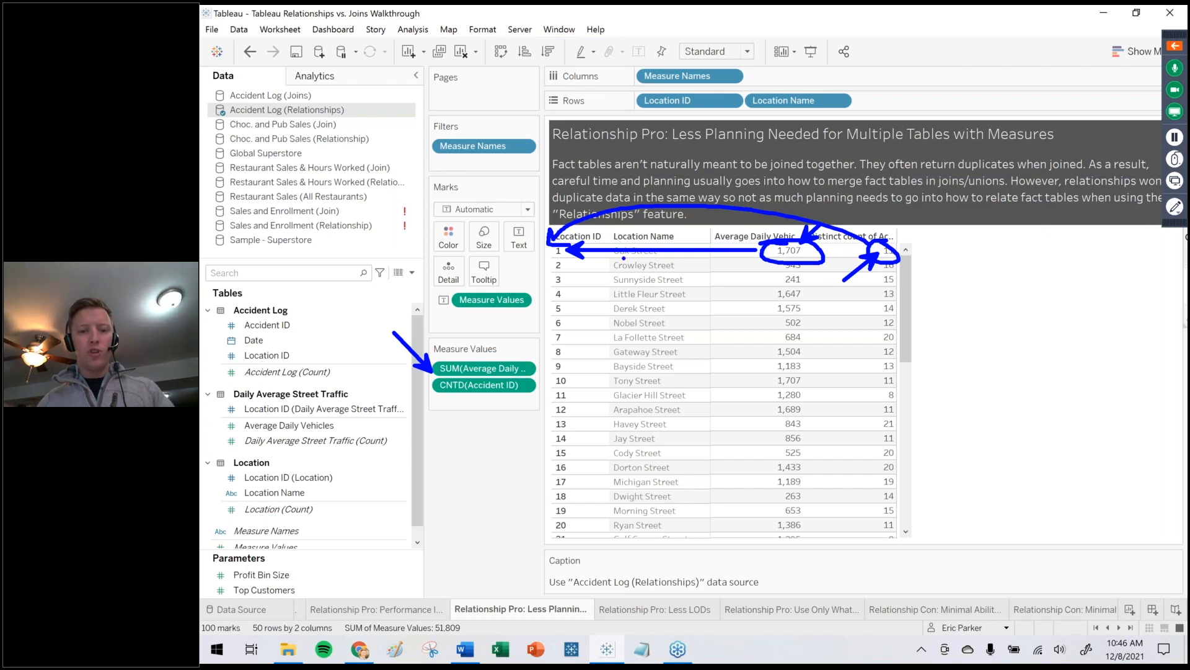
key(Escape)
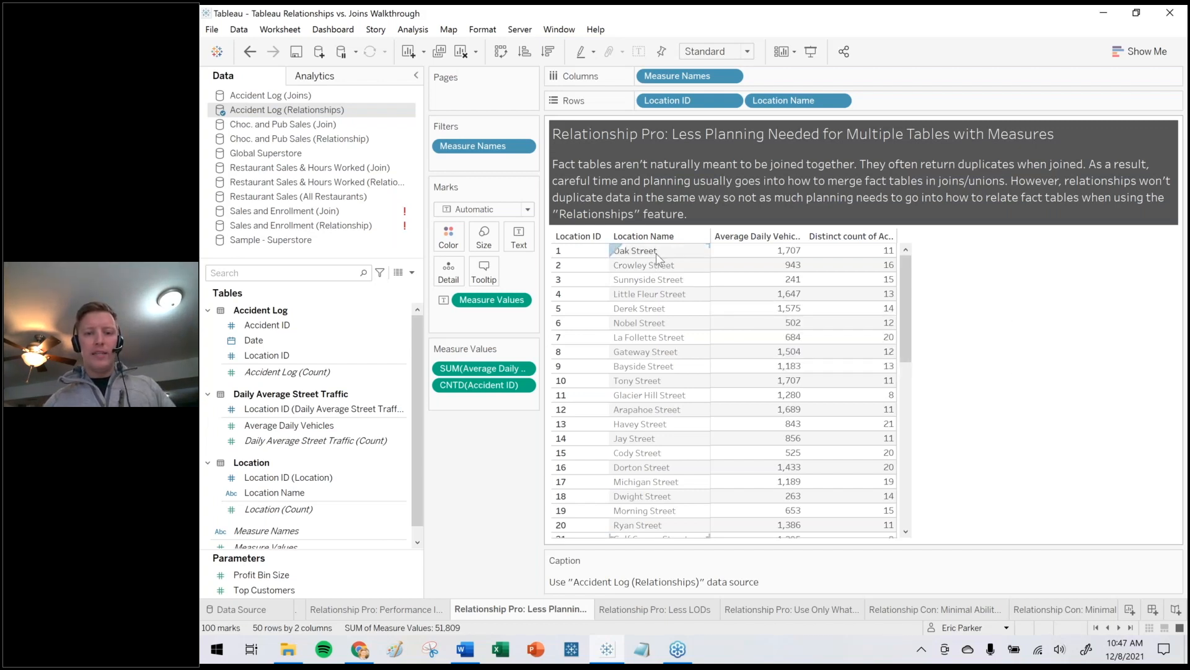
Select the Average Daily Vehicles and Distinct count of Accident ID columns in turn to check their totals, then clear the selection.
mouse_move(799, 251)
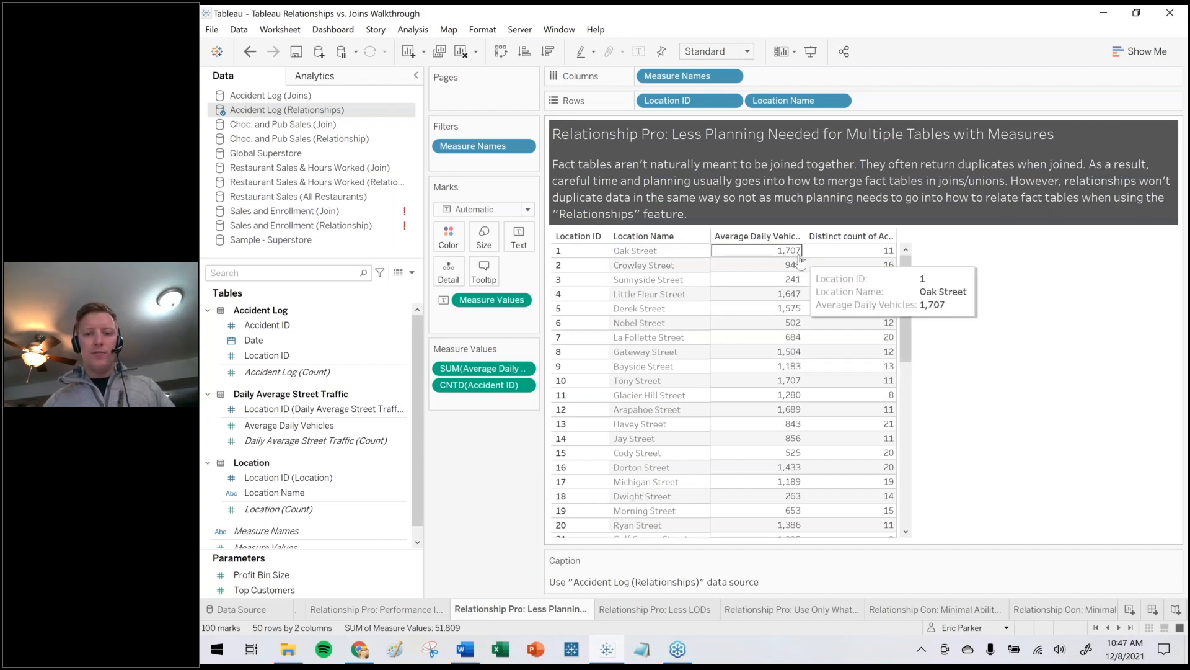
click(756, 237)
click(865, 238)
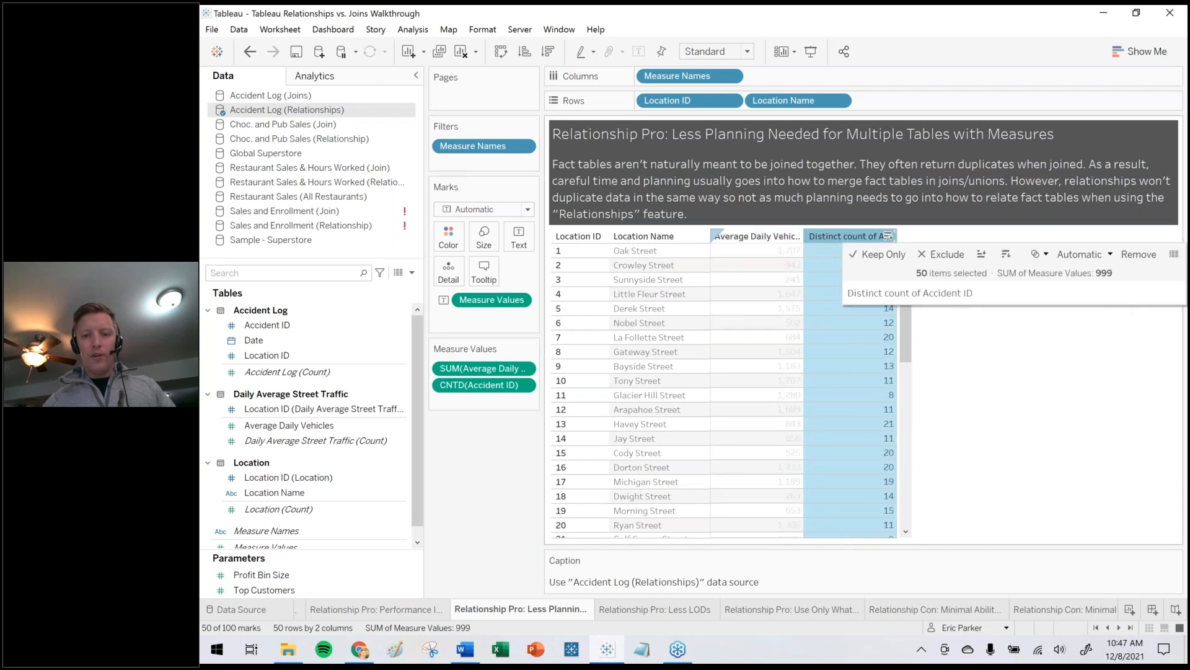
click(1082, 346)
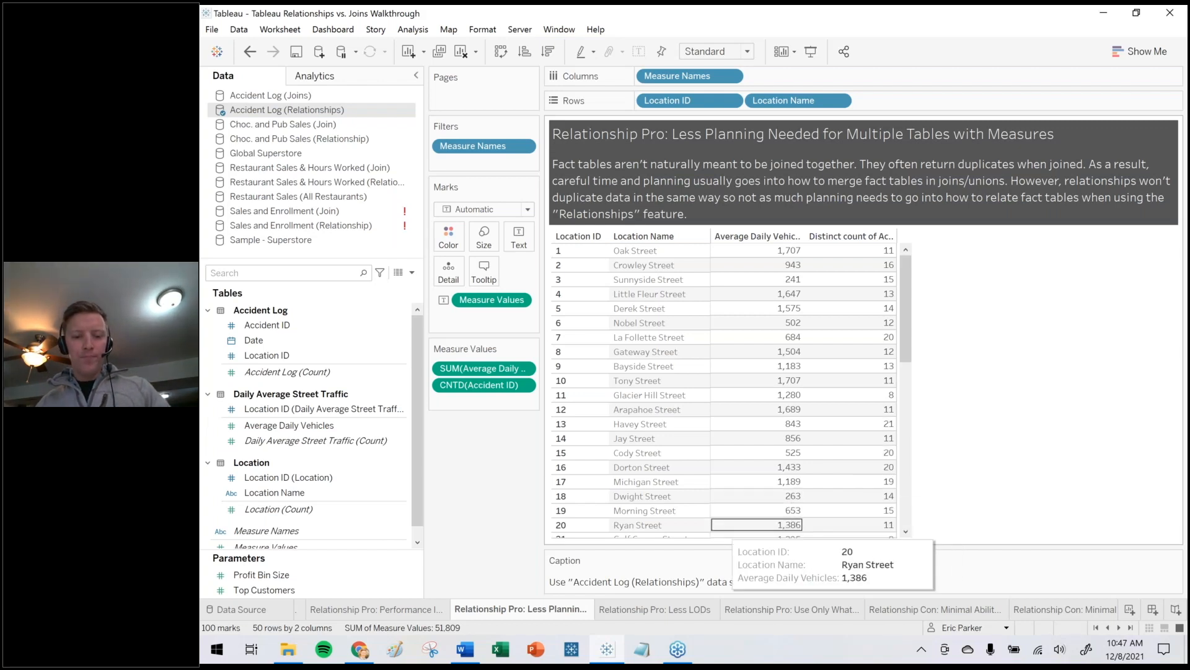
From the Use Only What You Need worksheet, open the Restaurant Sales & Hours Worked (Relationship) data source and union Hours Worked with Sales.
click(655, 610)
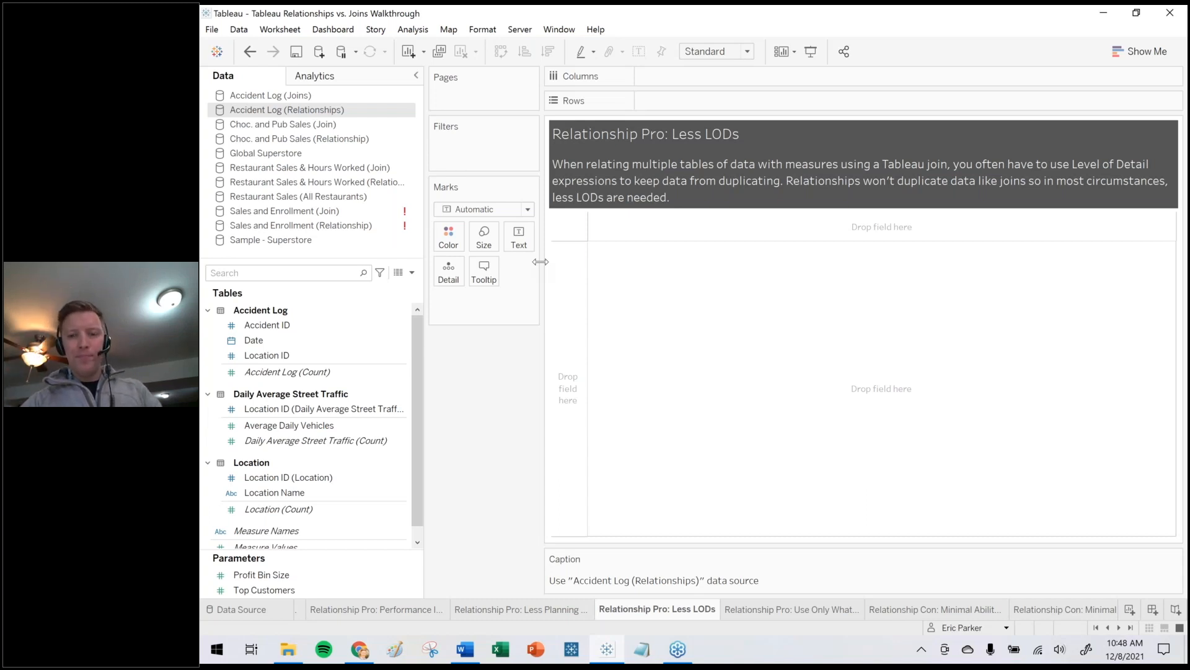
key(ctrl+Tab)
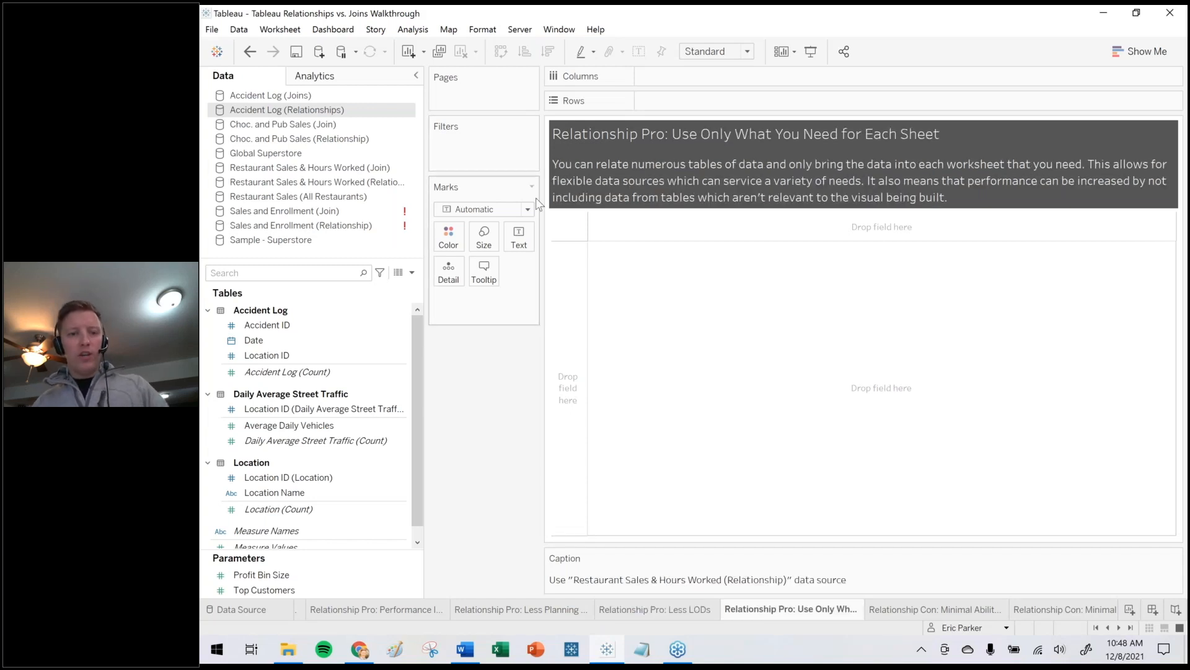
drag(536, 197, 530, 196)
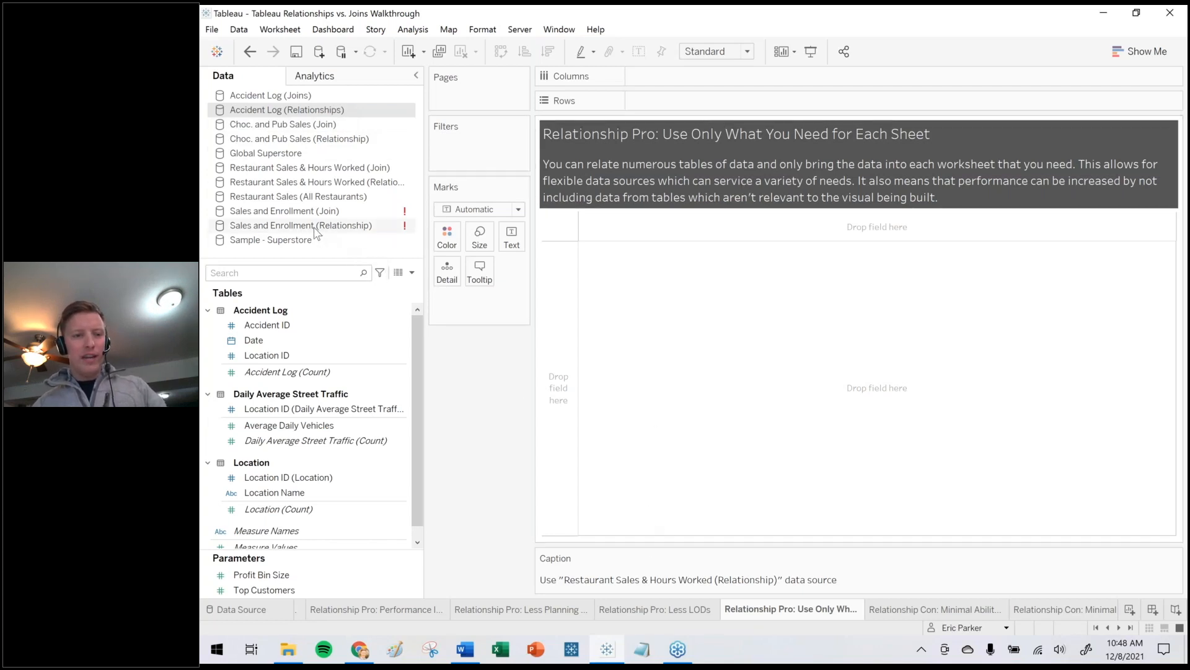
double_click(390, 186)
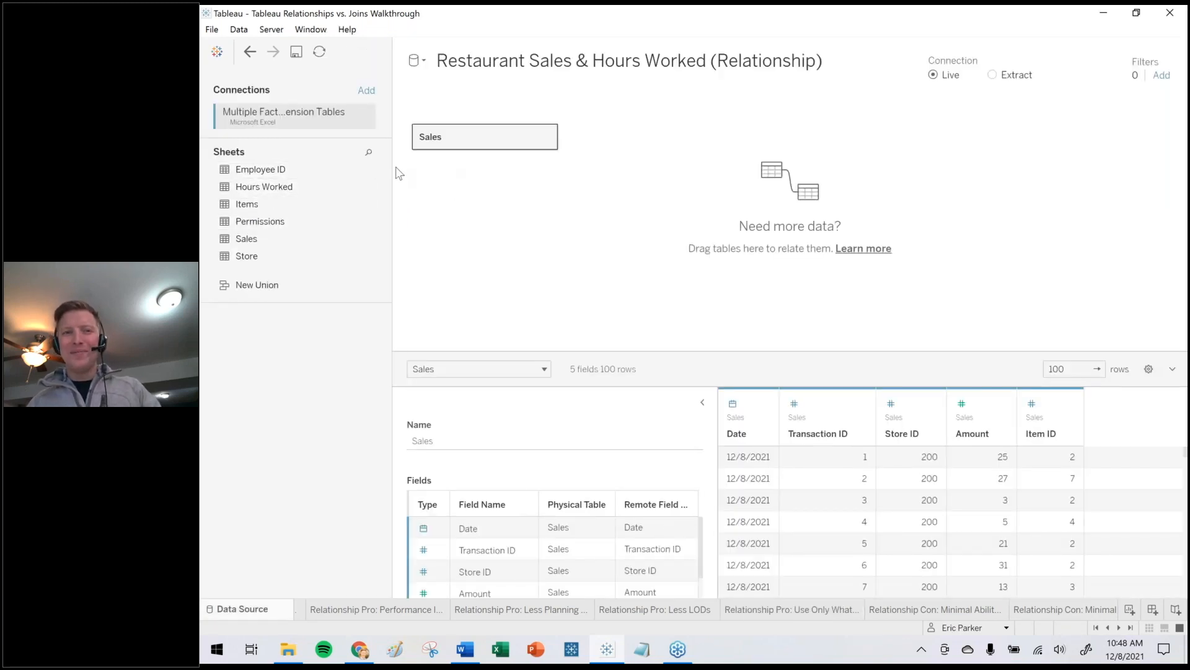
drag(274, 187, 460, 162)
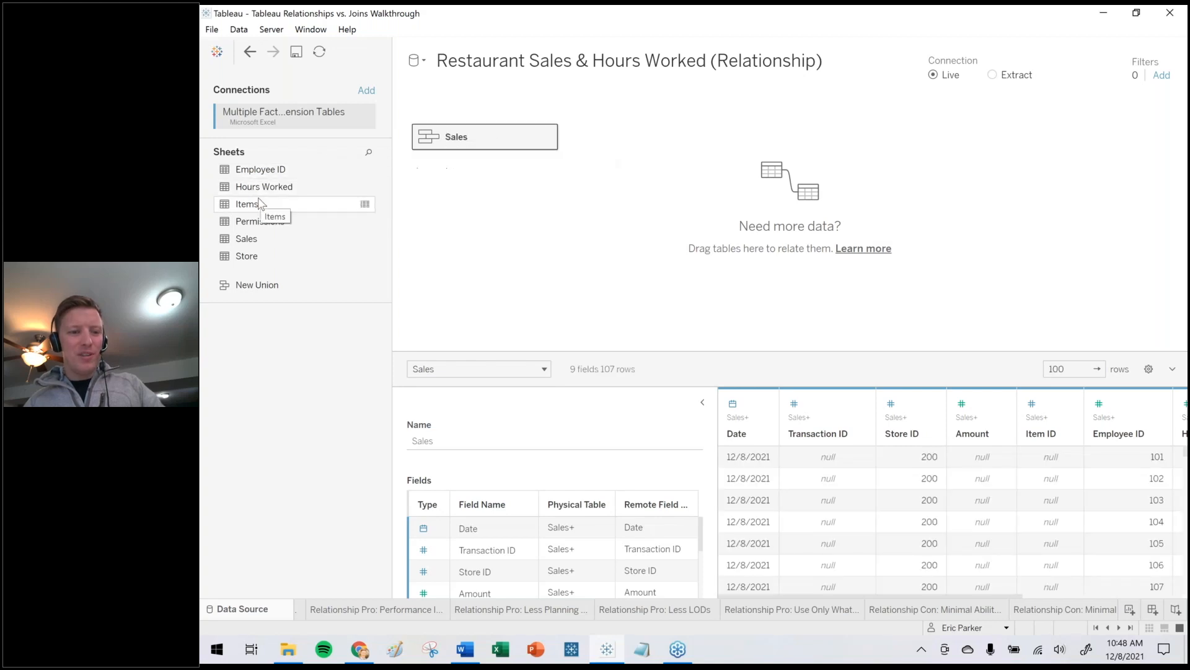
Relate the Items, Store and Employee ID tables to the Sales union and return to the Use Only What You Need worksheet.
drag(247, 211, 637, 159)
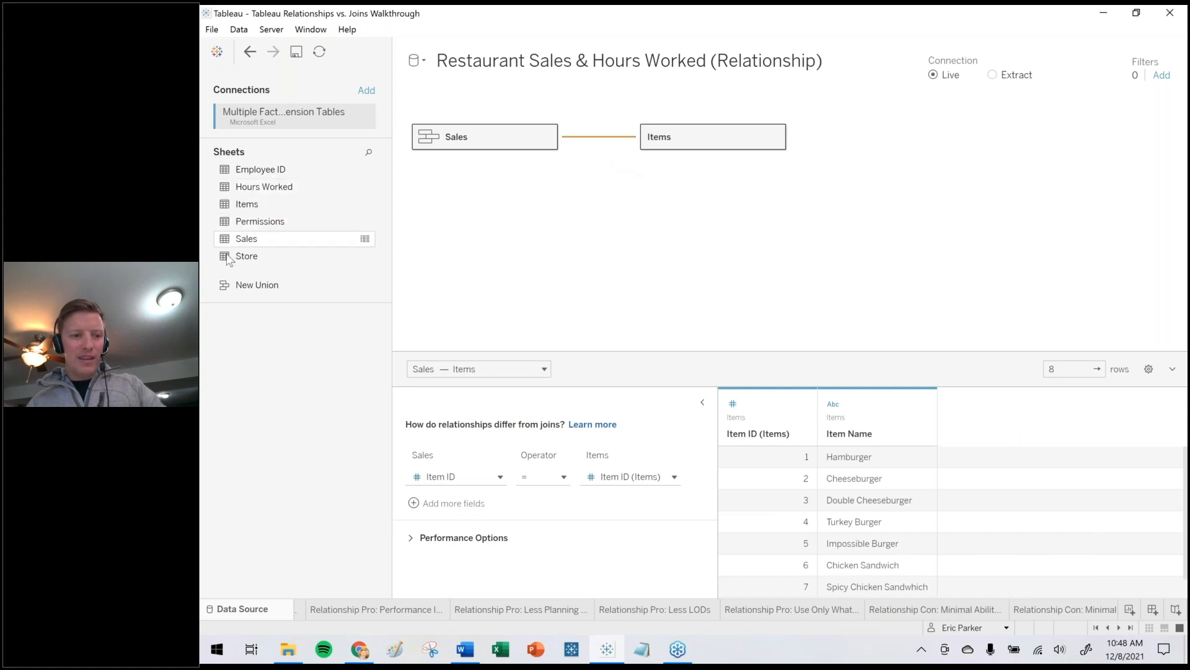
drag(247, 256, 687, 222)
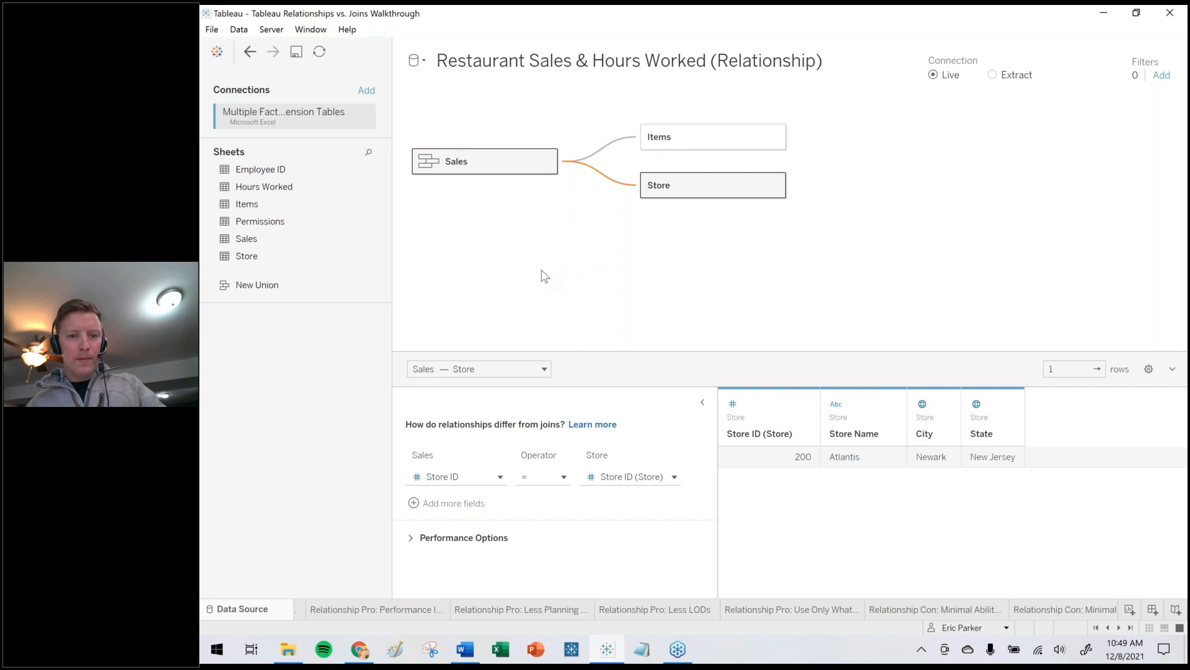
click(795, 609)
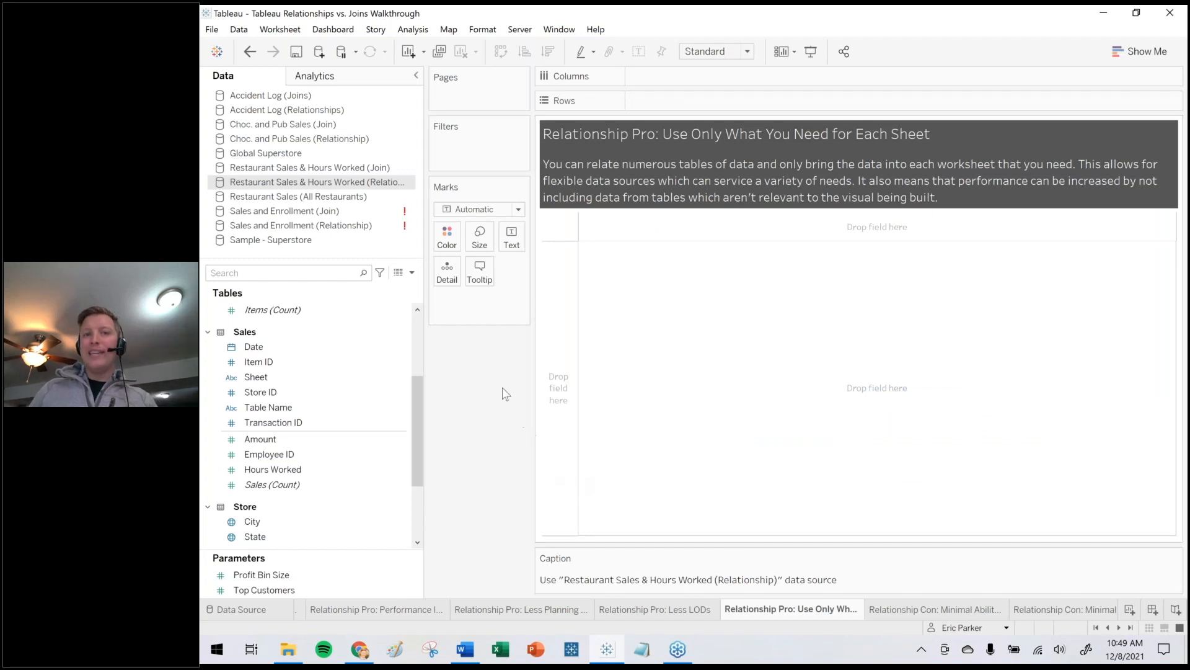
List Store ID from the Sales table as rows in the worksheet.
scroll(254, 350, up, 3)
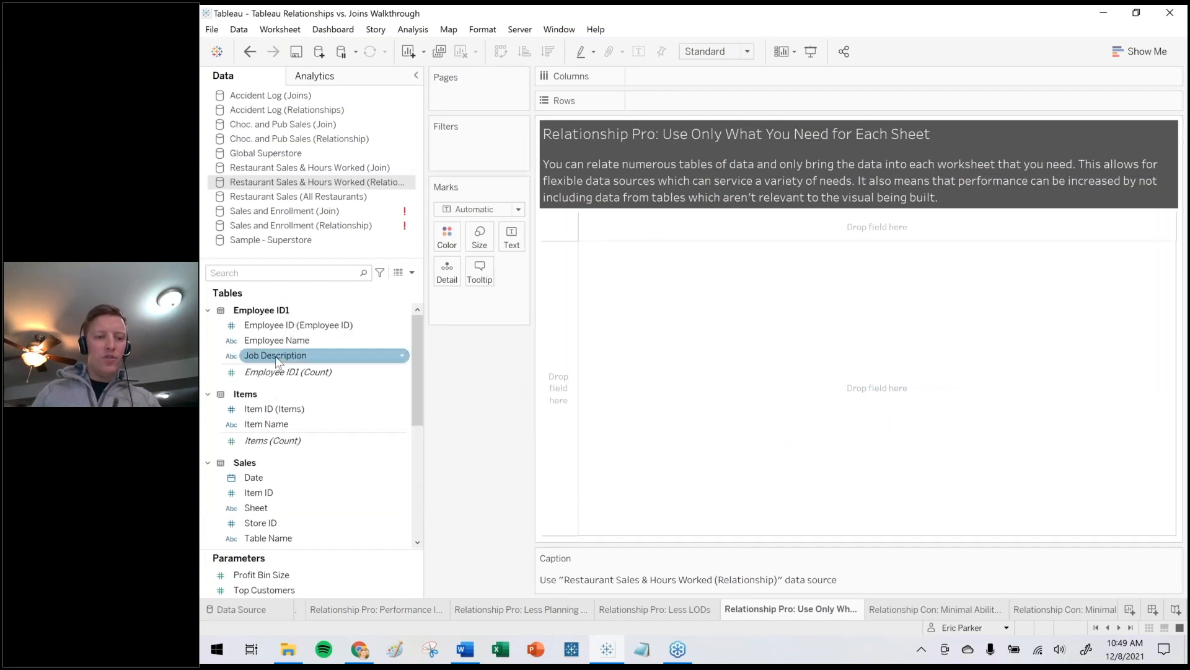
scroll(261, 427, down, 3)
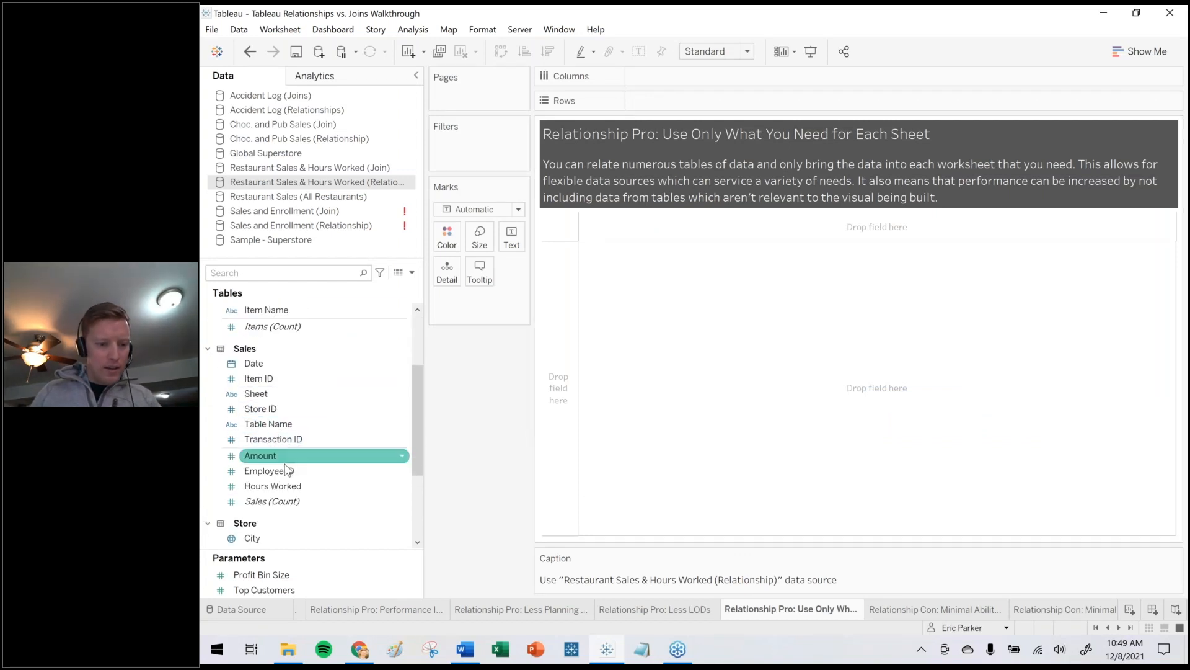
drag(274, 410, 572, 398)
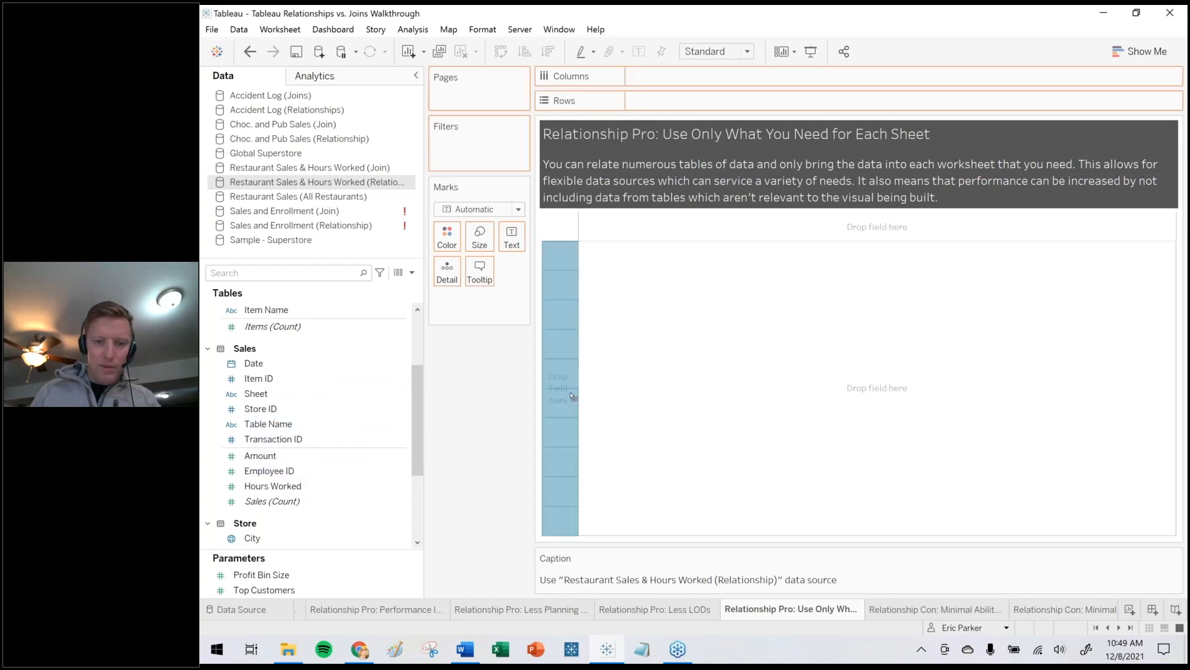
Show the sum of Hours Worked as text for each Store ID.
scroll(320, 439, up, 3)
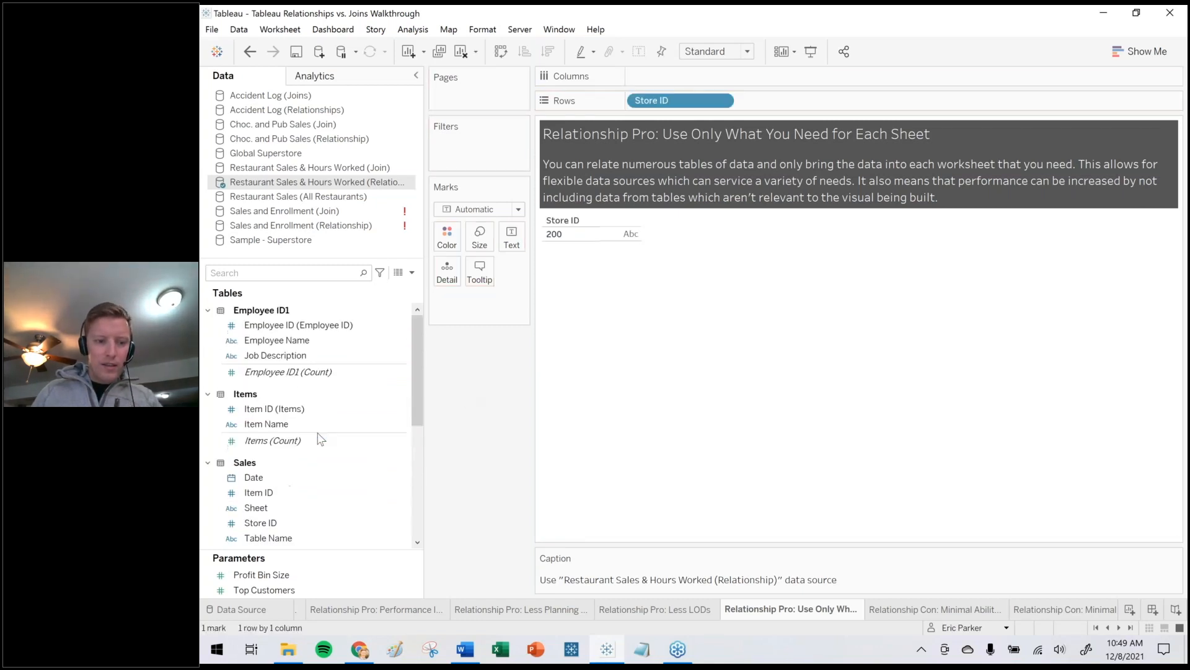
scroll(320, 438, down, 3)
click(266, 380)
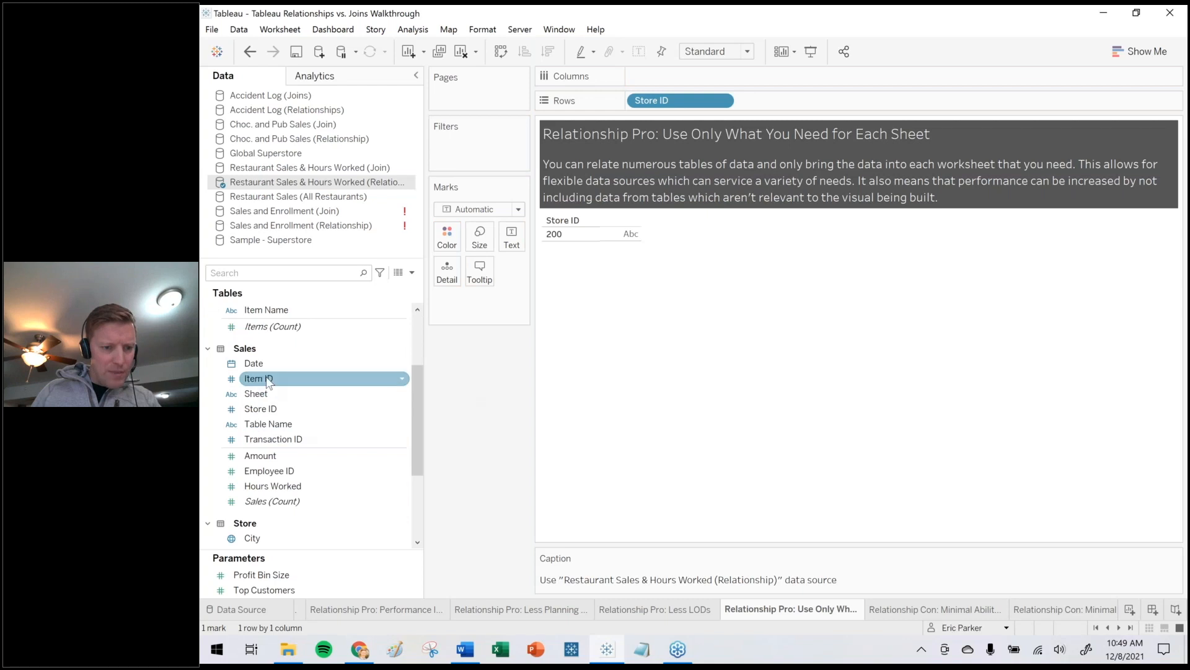
click(292, 459)
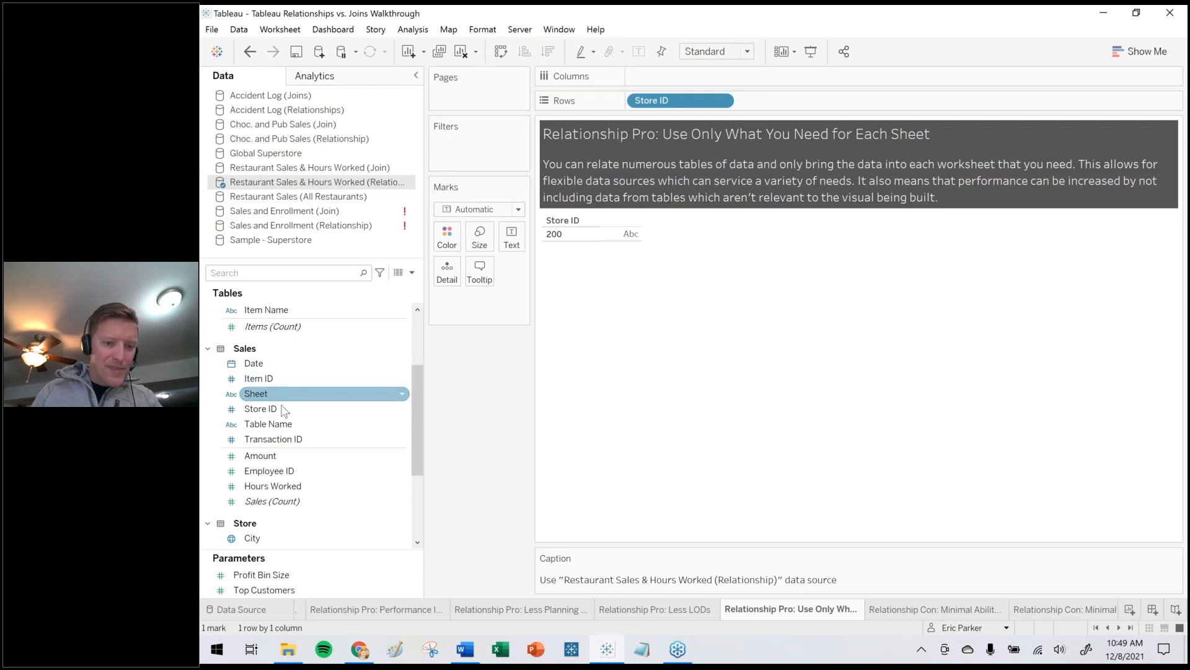
click(270, 472)
click(263, 487)
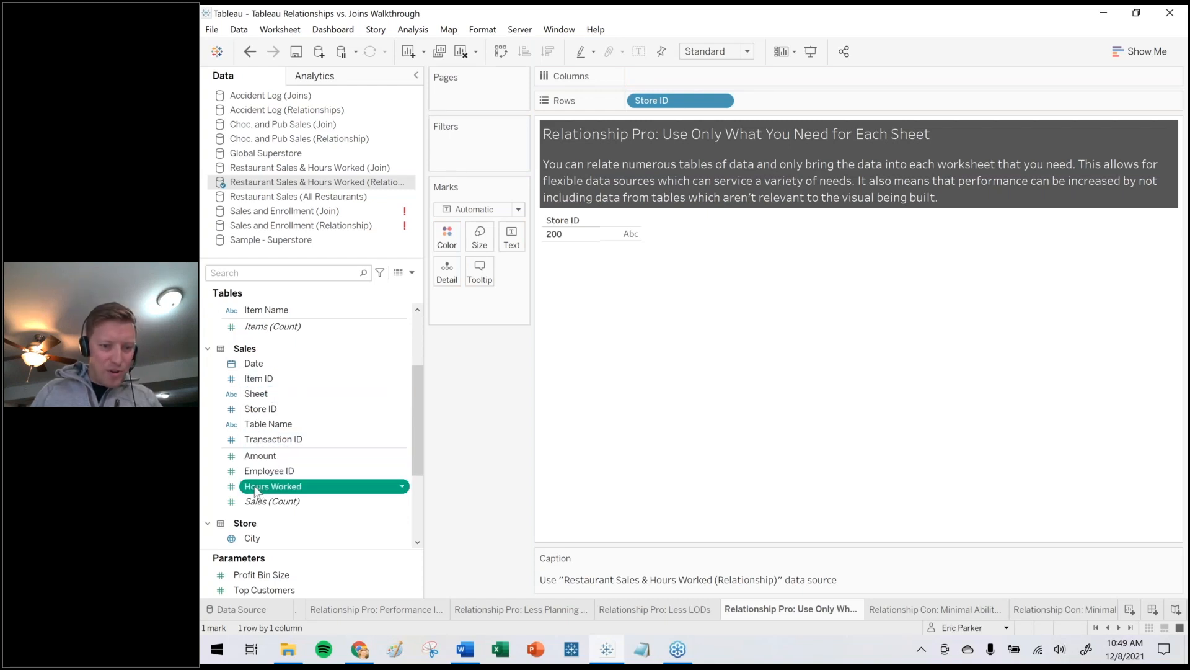
drag(263, 490, 502, 243)
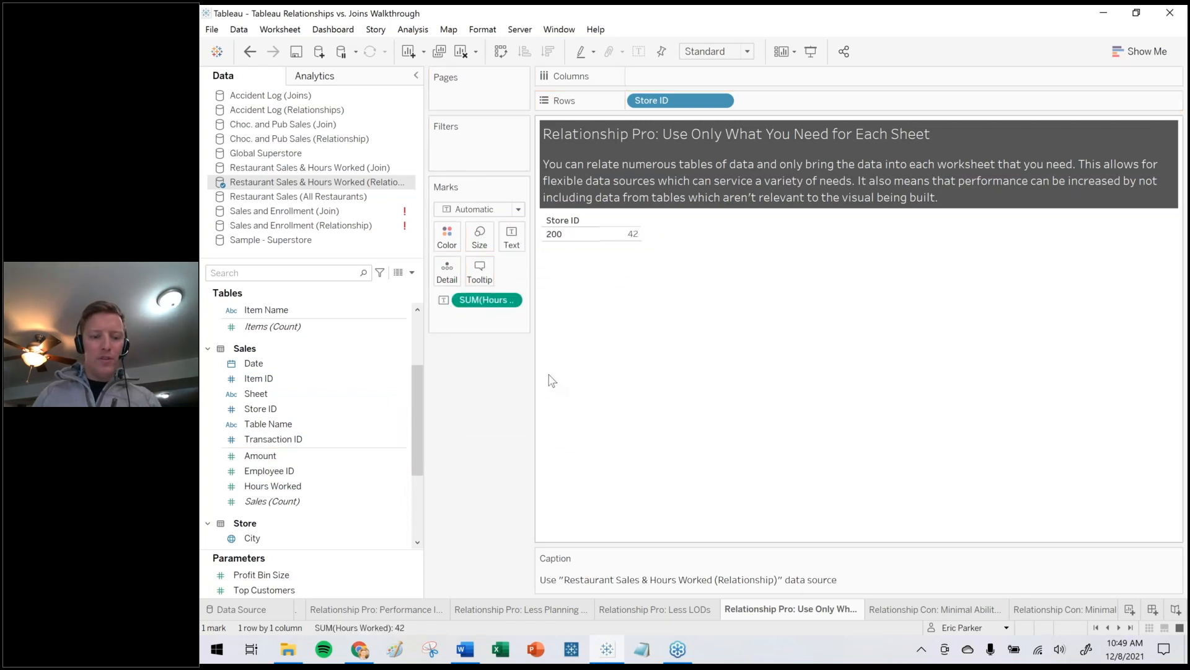
drag(568, 182, 570, 212)
drag(667, 164, 622, 211)
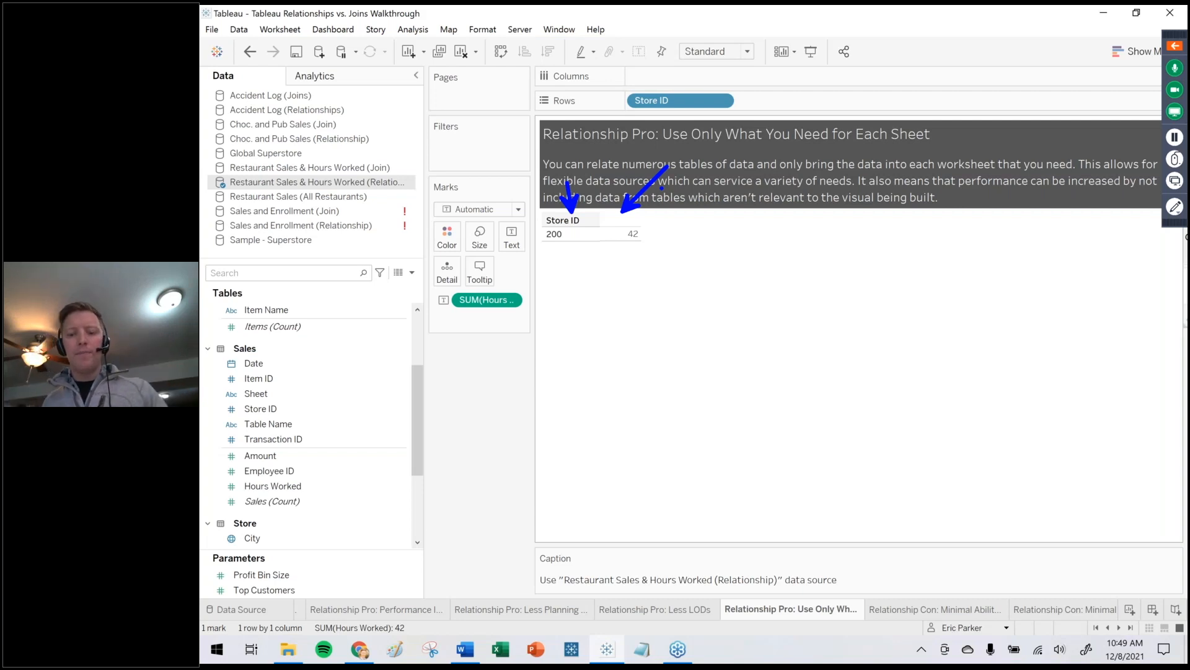
key(Escape)
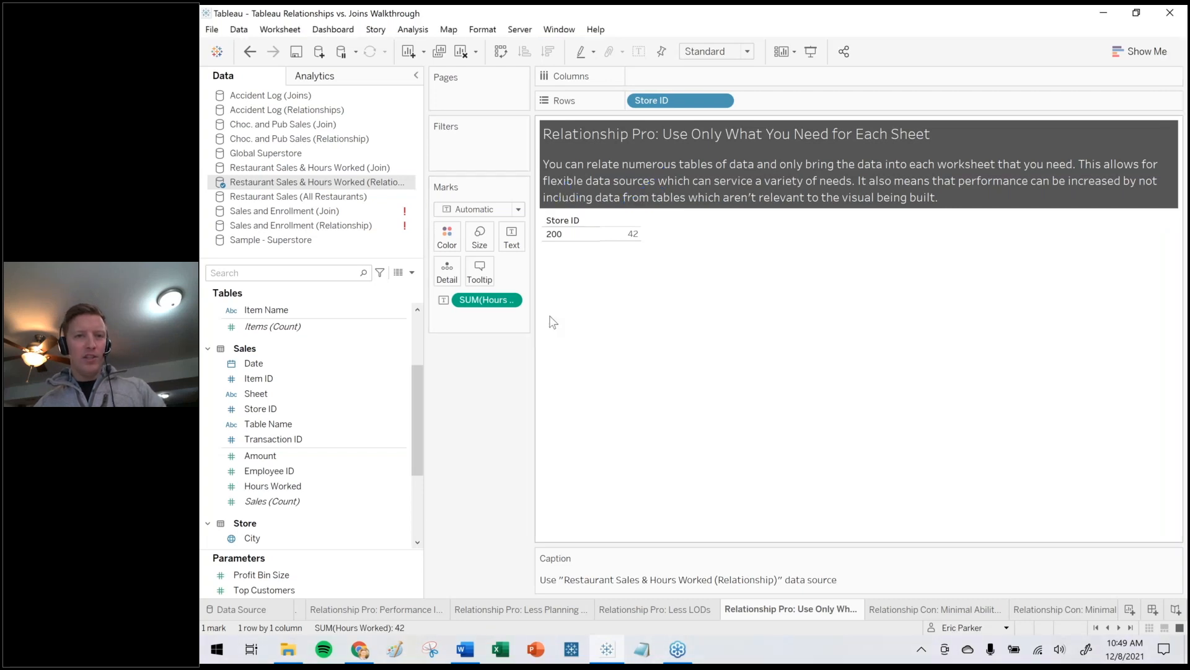
Go to the Minimal Ability to Reshape Table worksheet and open the Sales and Enrollment (Relationship) data source for editing.
click(912, 611)
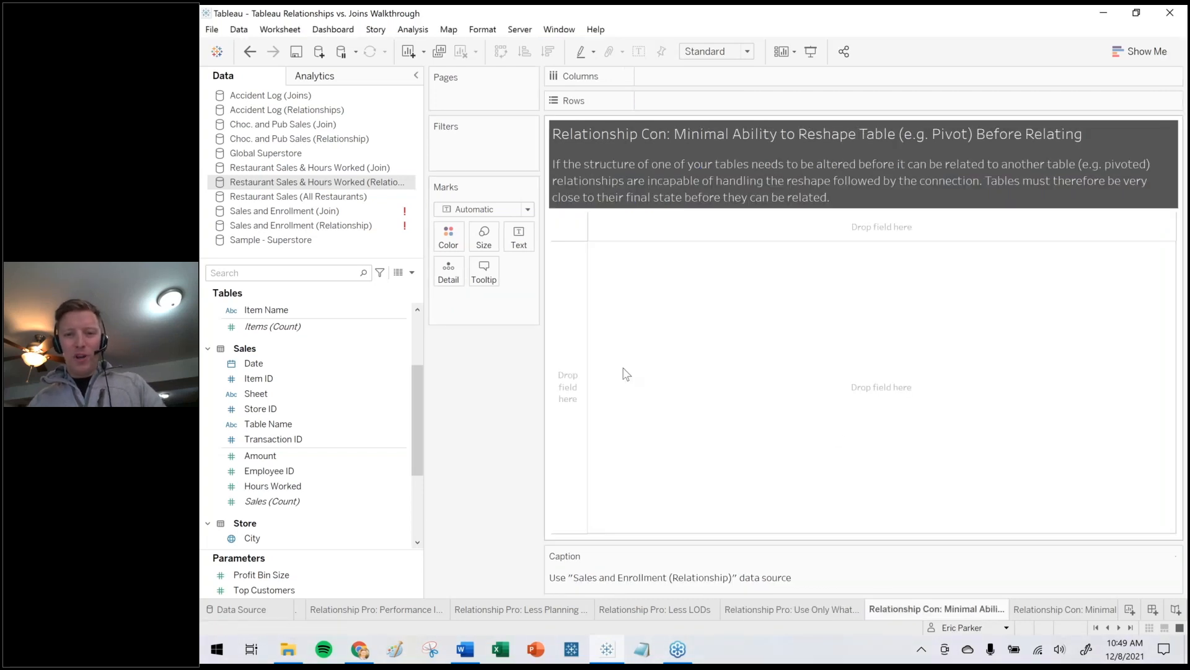
right_click(527, 385)
click(502, 358)
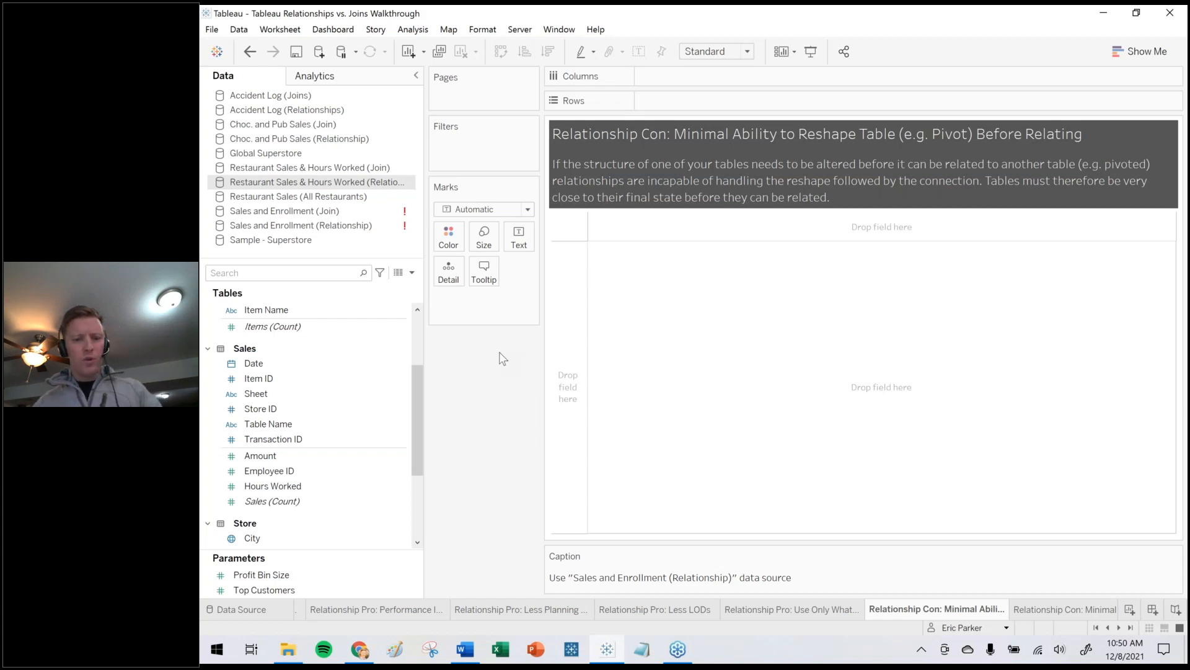
double_click(354, 232)
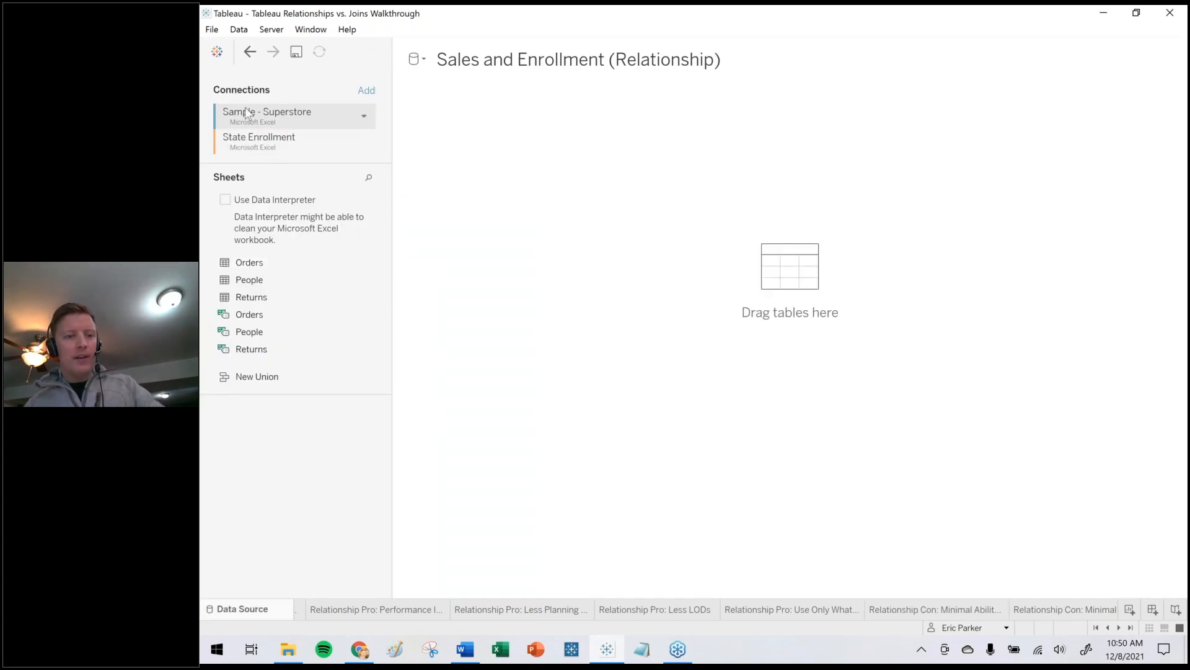
drag(359, 81, 313, 109)
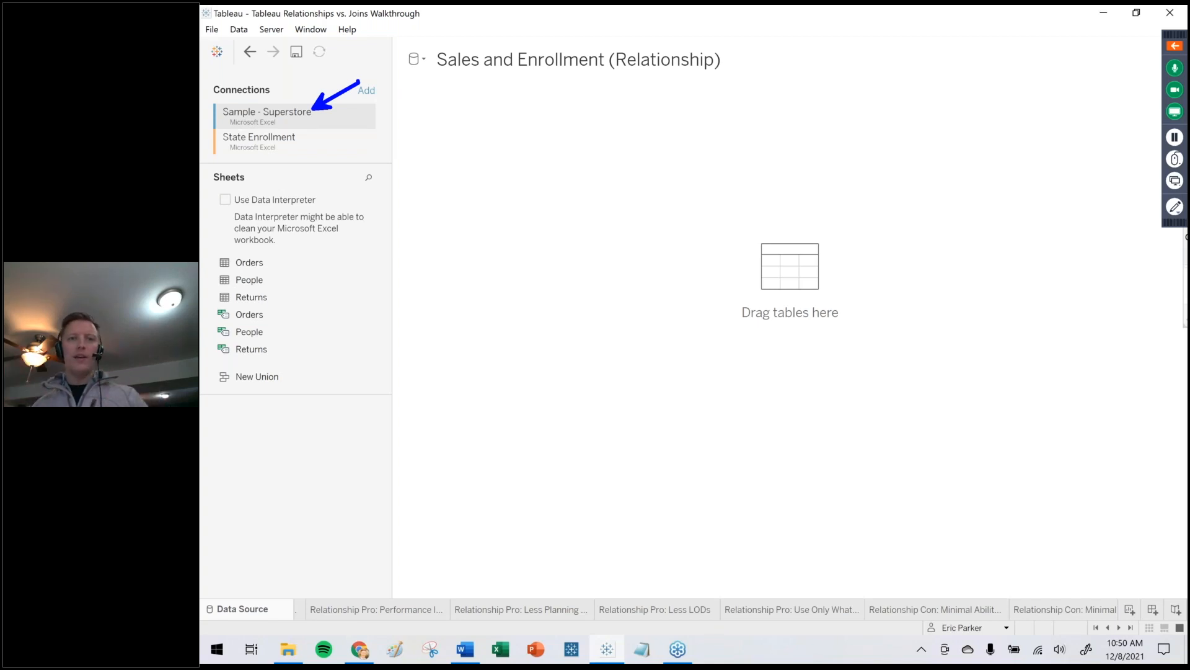
key(Escape)
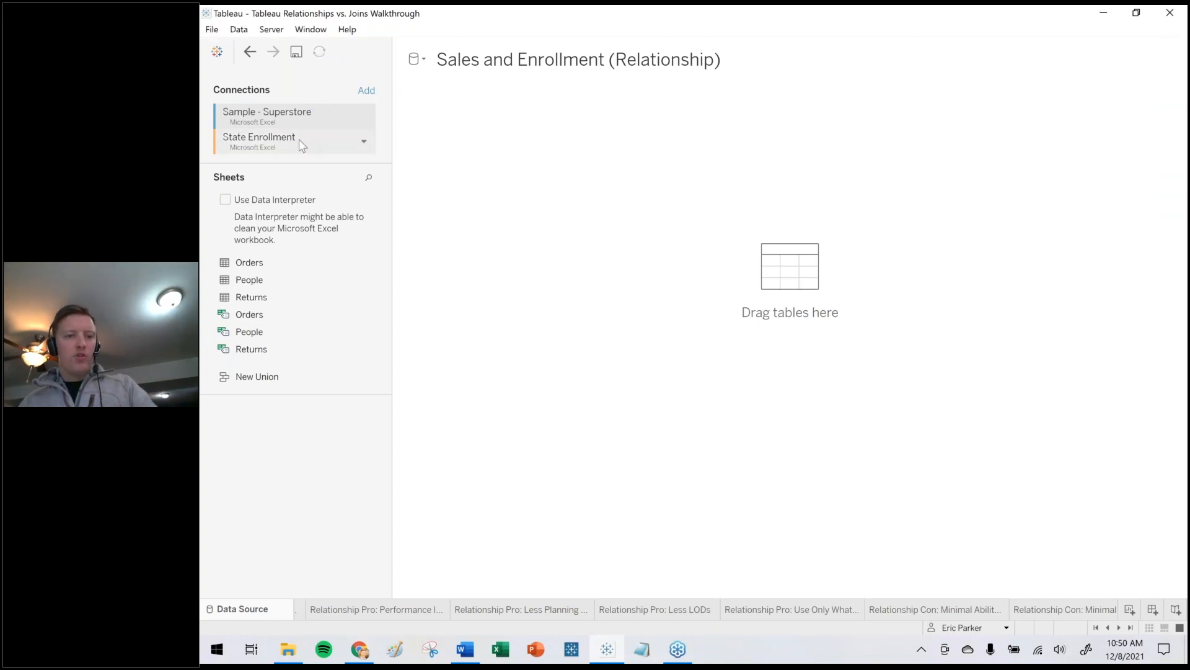
Preview the Enrollment sheet of the State Enrollment connection, examine its state and Year columns, and close the preview.
click(241, 135)
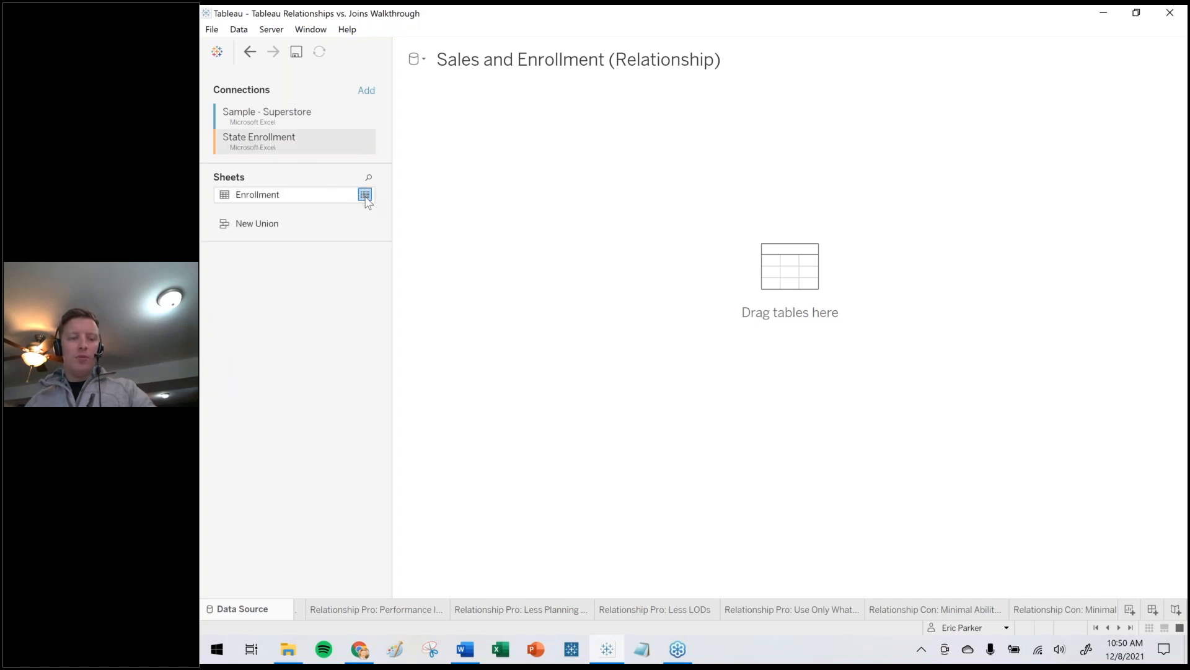
click(365, 195)
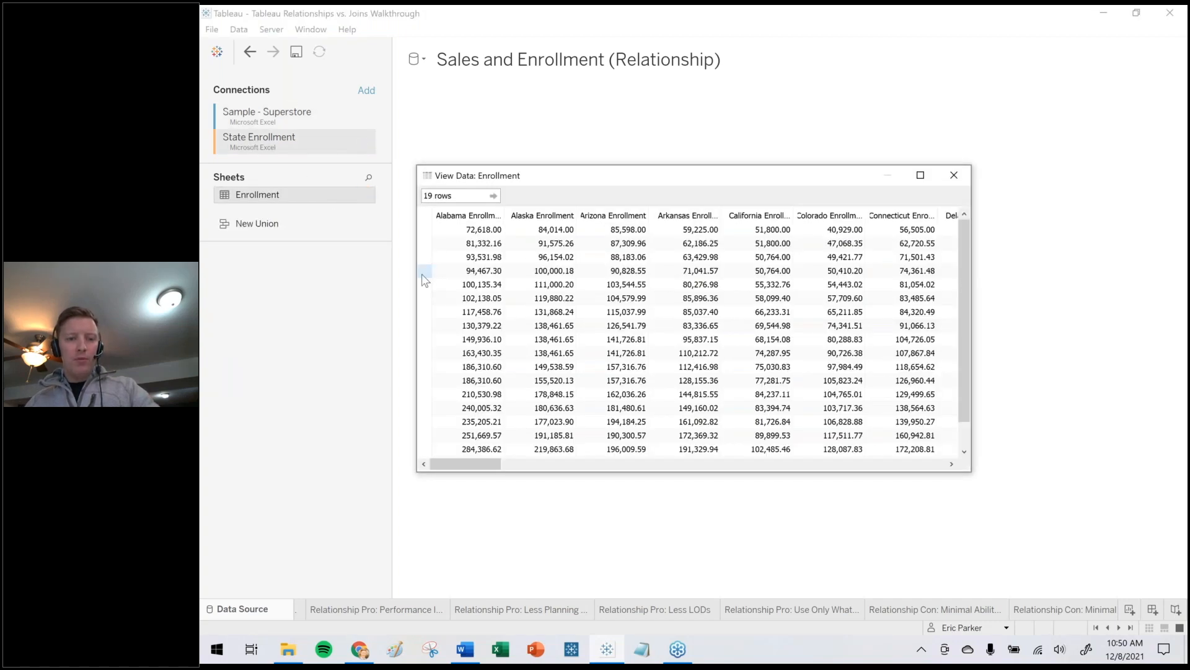
drag(386, 284, 325, 283)
drag(498, 179, 556, 196)
drag(460, 486, 977, 487)
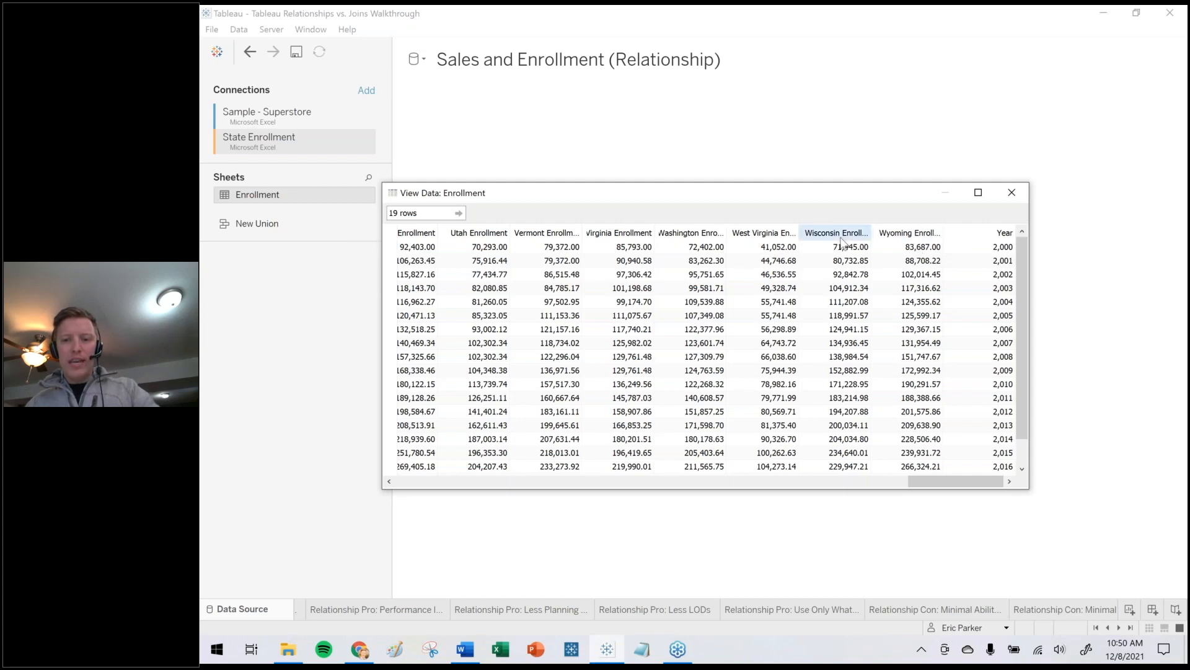
click(561, 250)
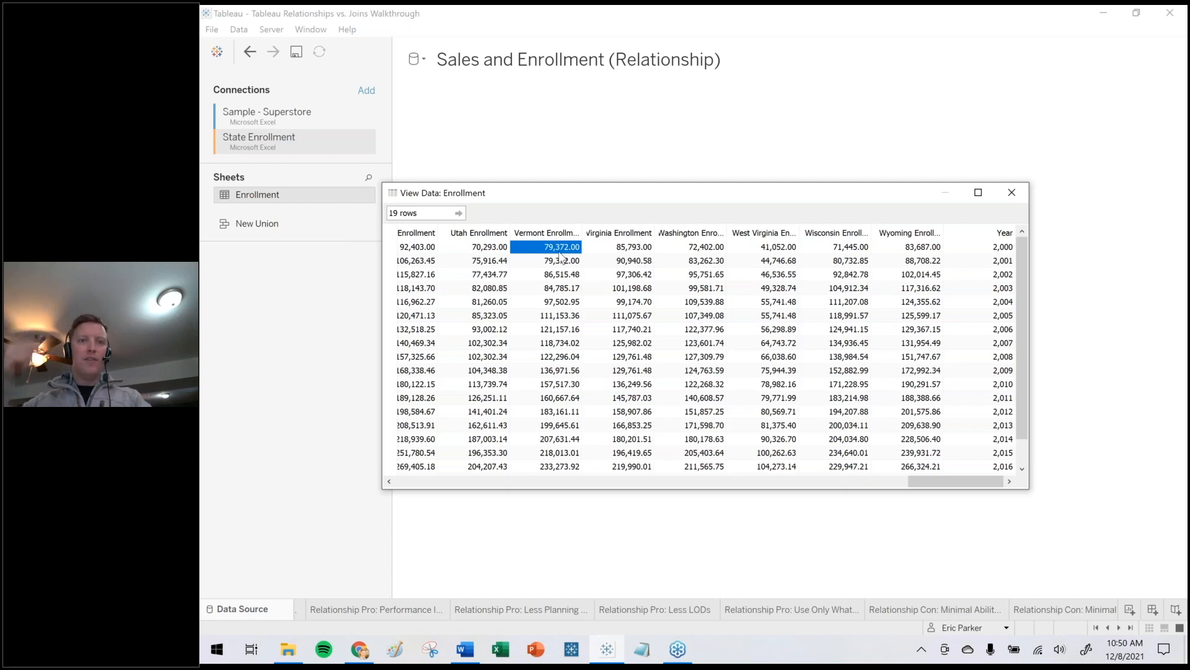
click(1012, 192)
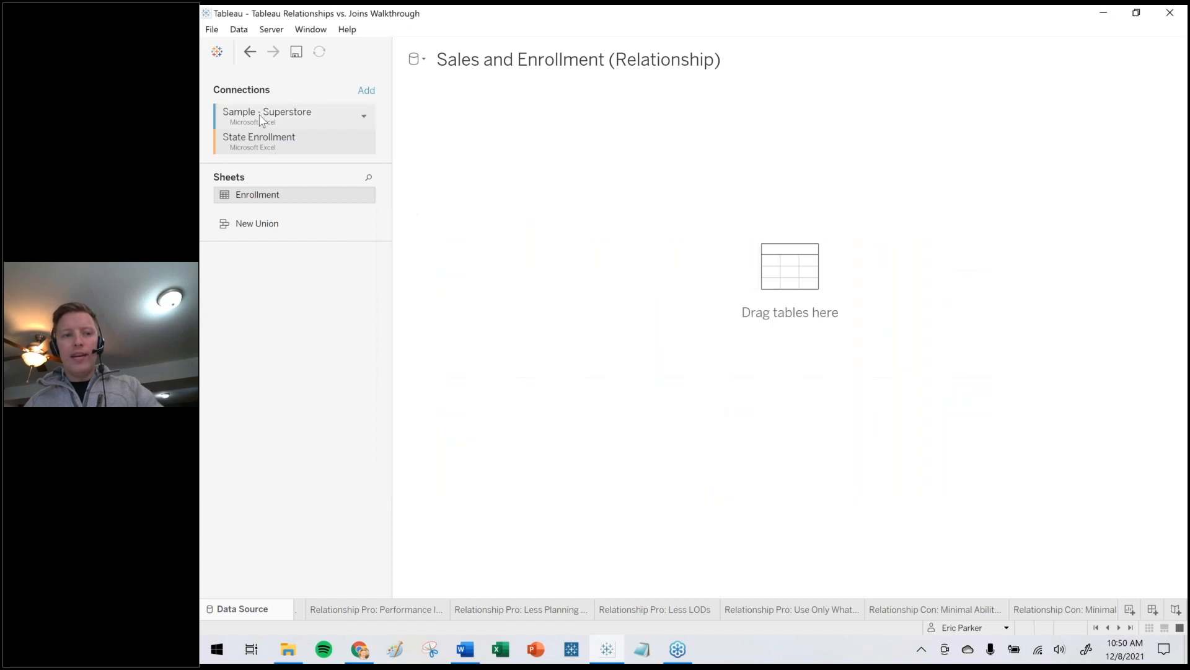
Add the Enrollment table from the State Enrollment connection to the data source.
click(259, 115)
click(260, 146)
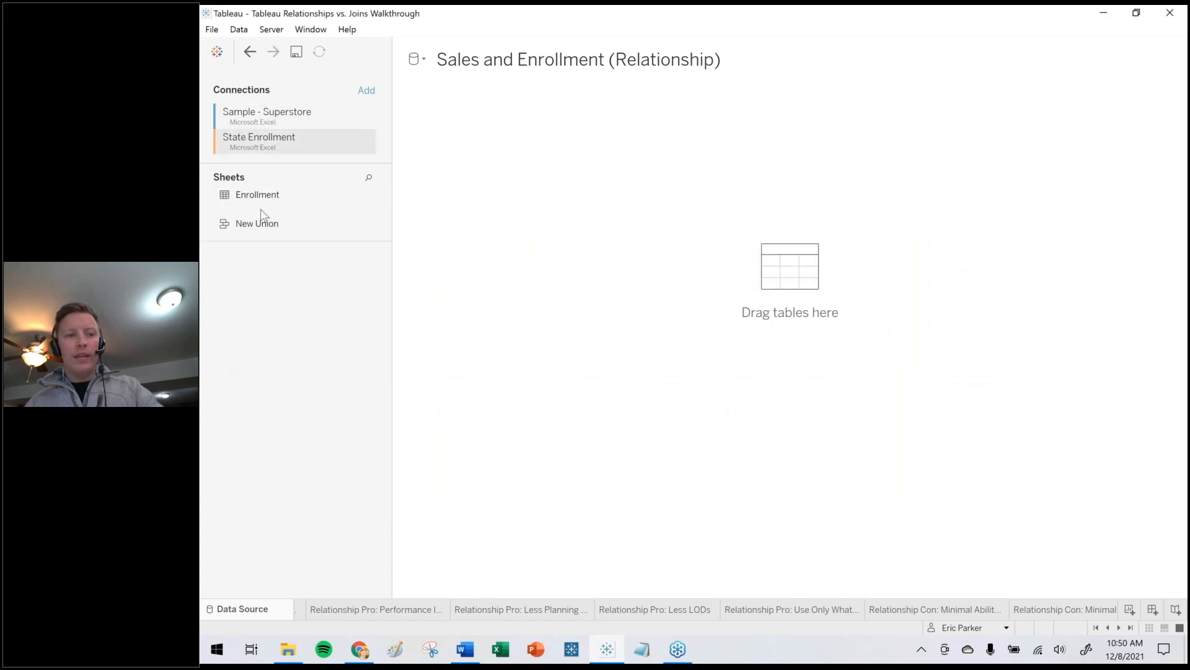
drag(608, 171, 563, 151)
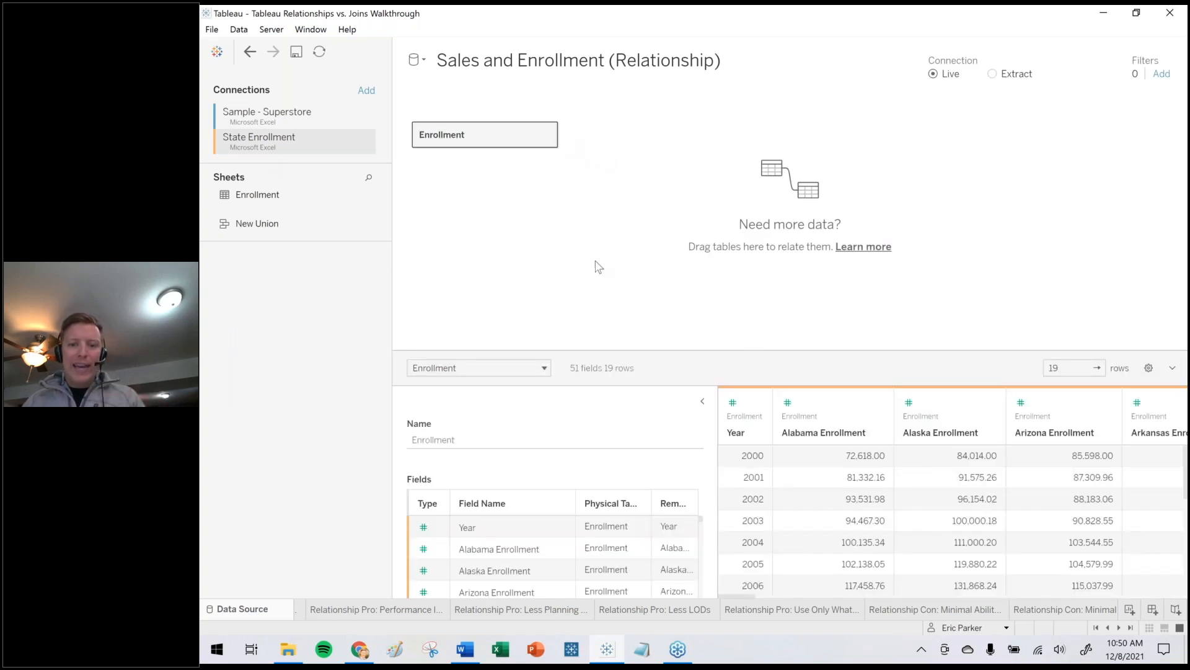
Pivot all state enrollment columns from Alabama Enrollment to Wyoming Enrollment, keeping Year as its own column.
click(847, 403)
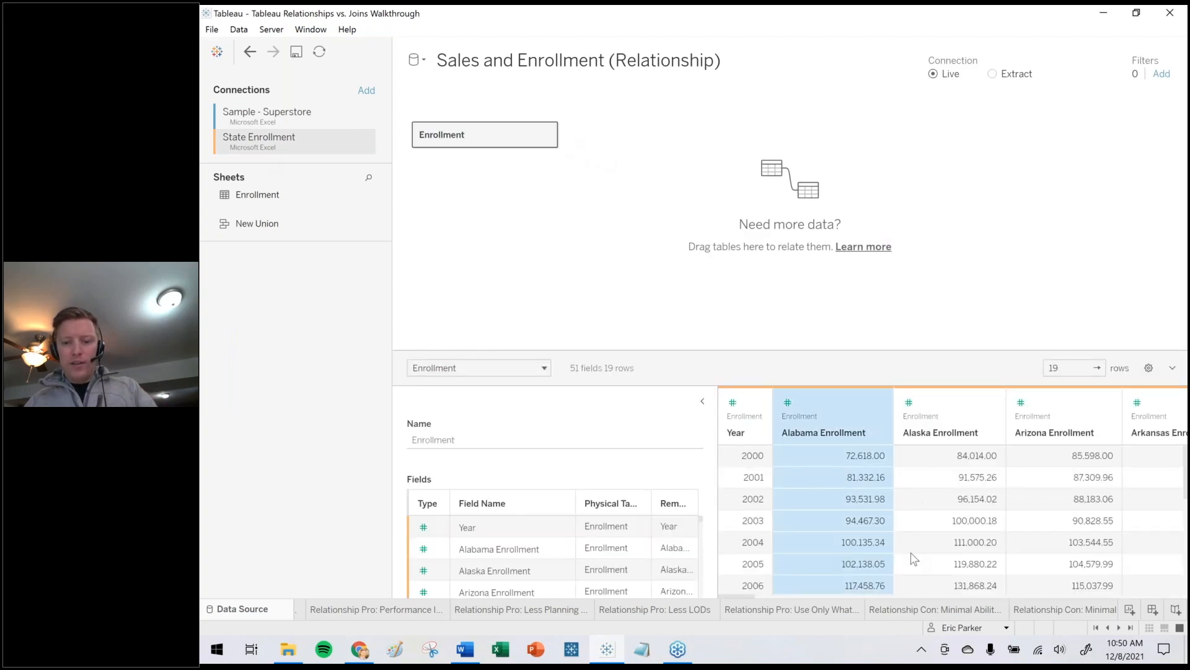
drag(1034, 350, 972, 122)
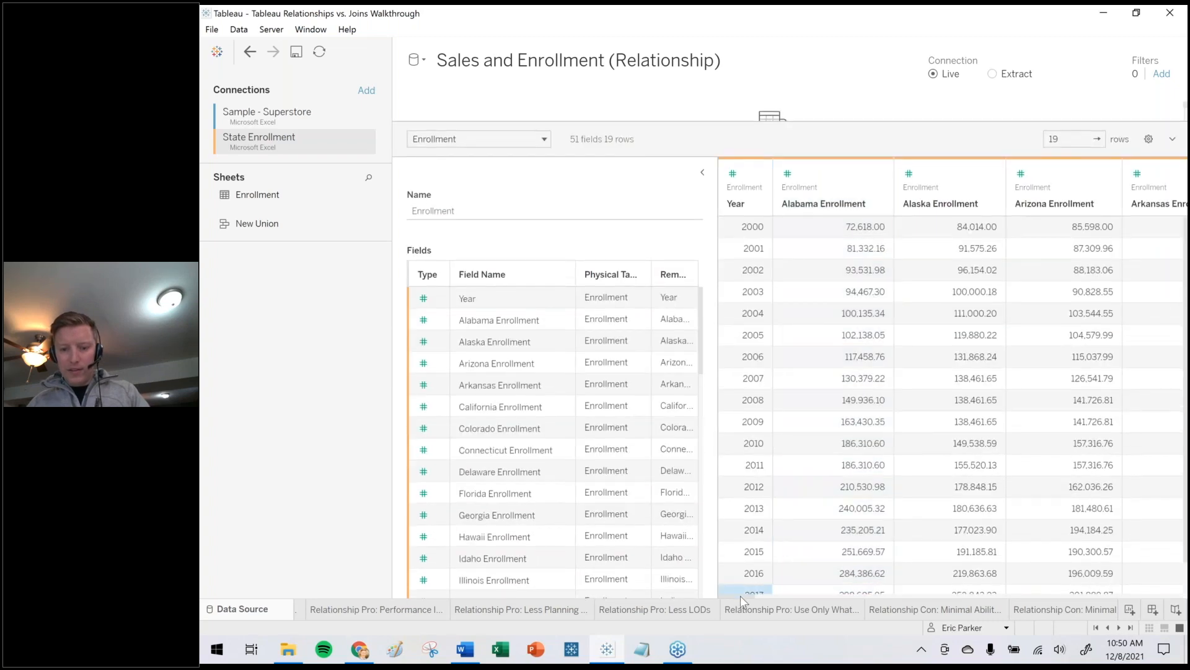
drag(740, 596, 1172, 597)
shift+click(1124, 184)
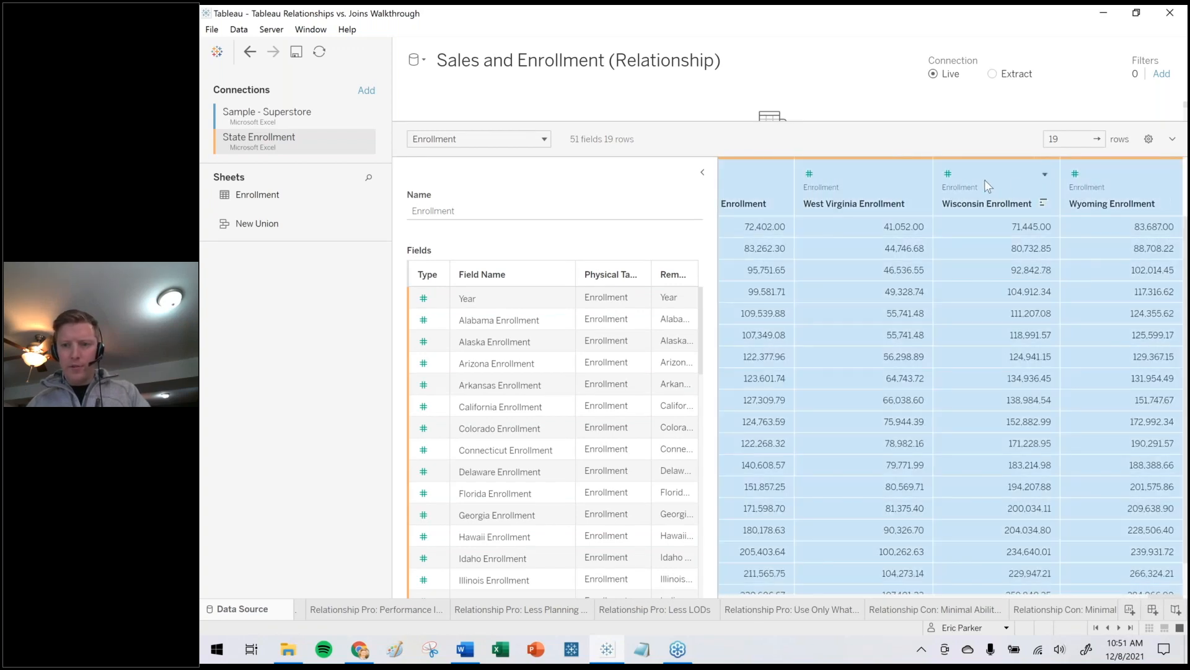
click(1045, 175)
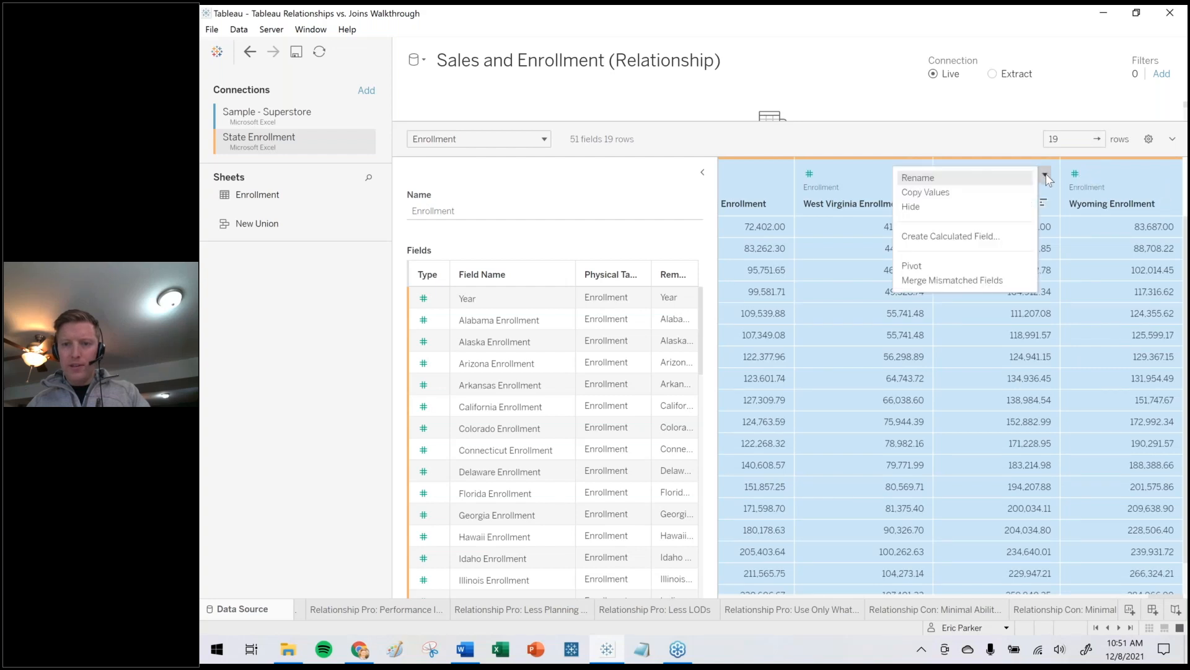
click(939, 266)
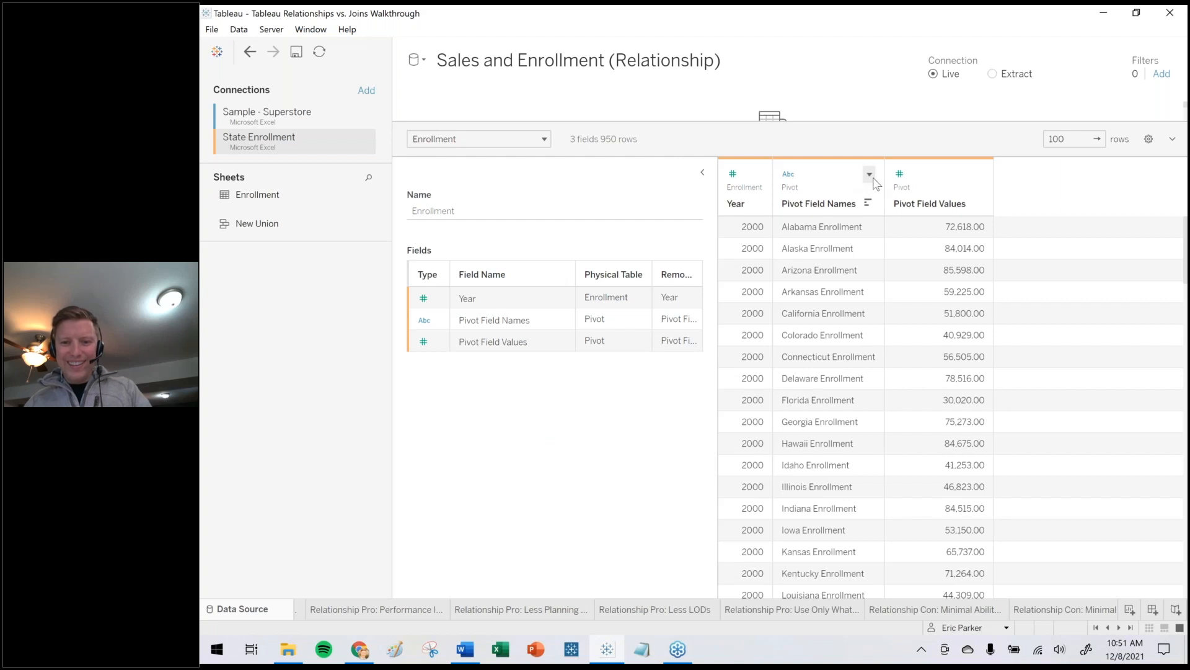
Apply a custom split to the Pivot Field Names column so that only the state name is extracted.
drag(861, 124, 869, 371)
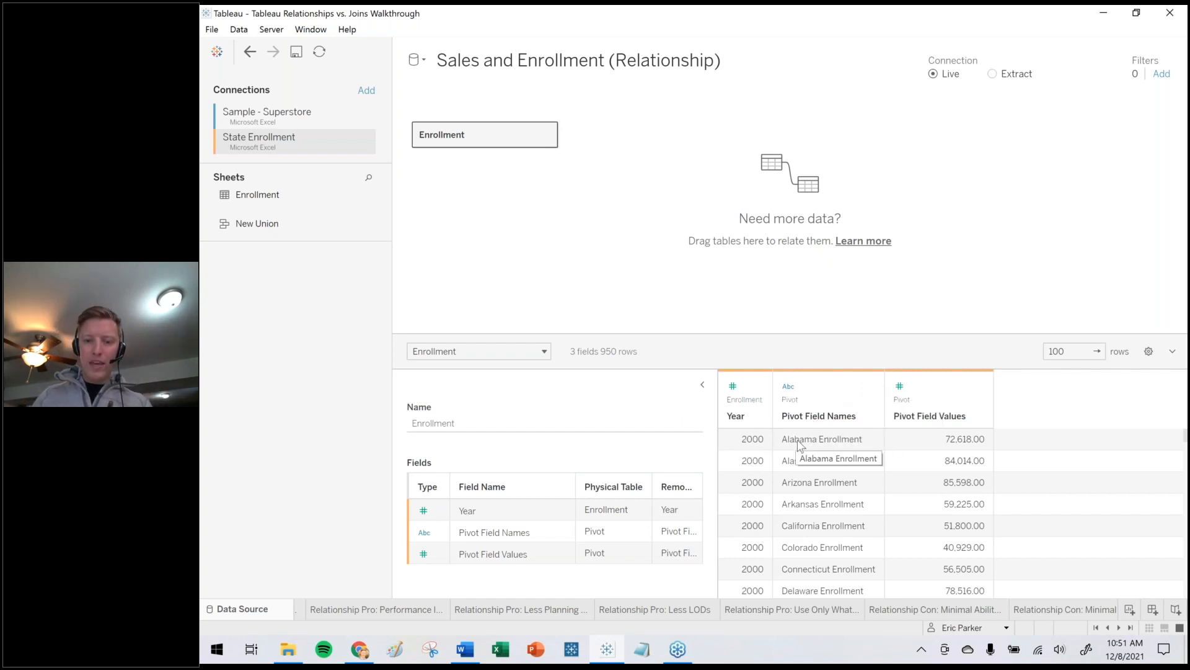
click(870, 386)
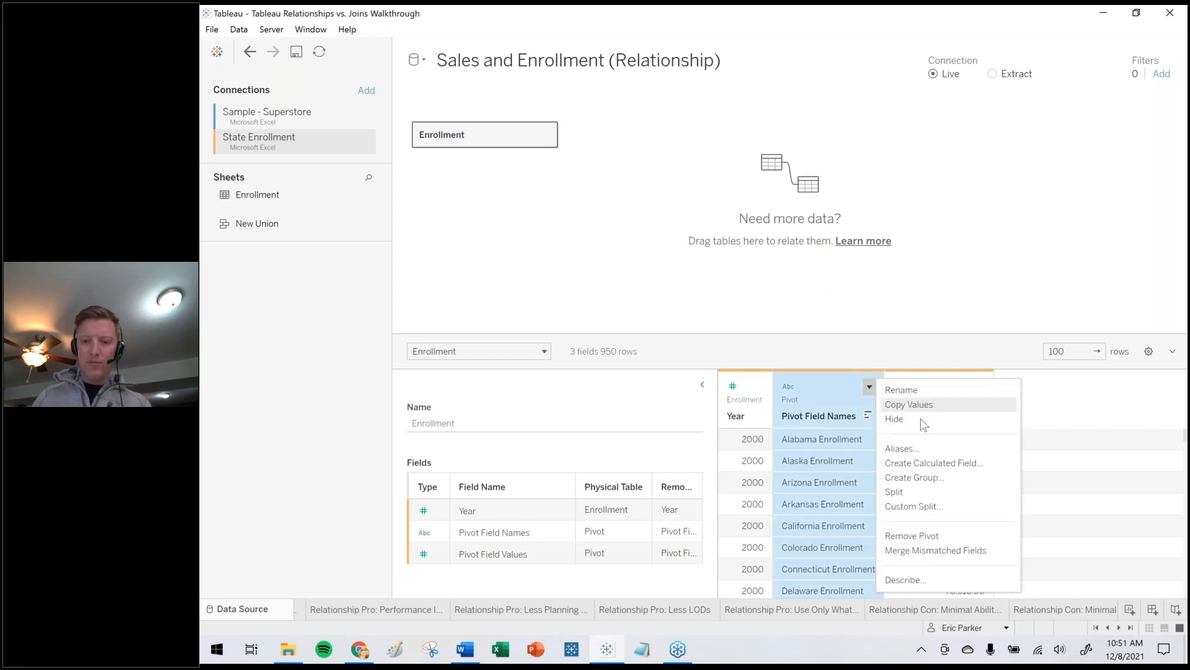
click(911, 507)
click(713, 360)
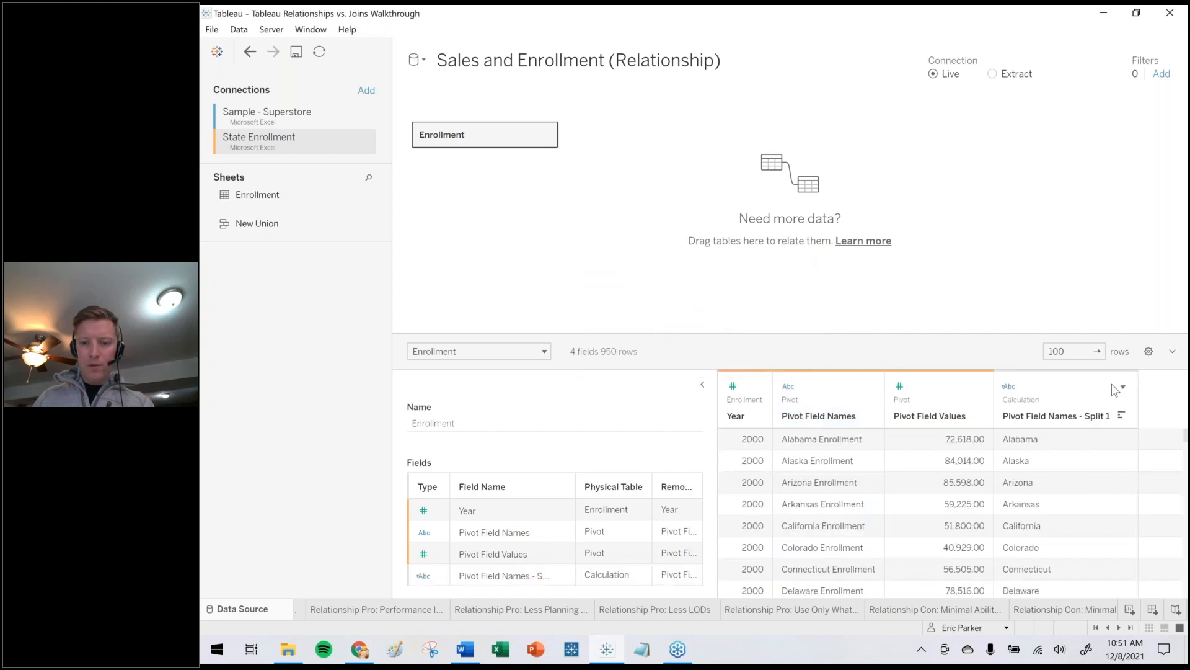
Rename the split column with the state names as State.
click(1122, 386)
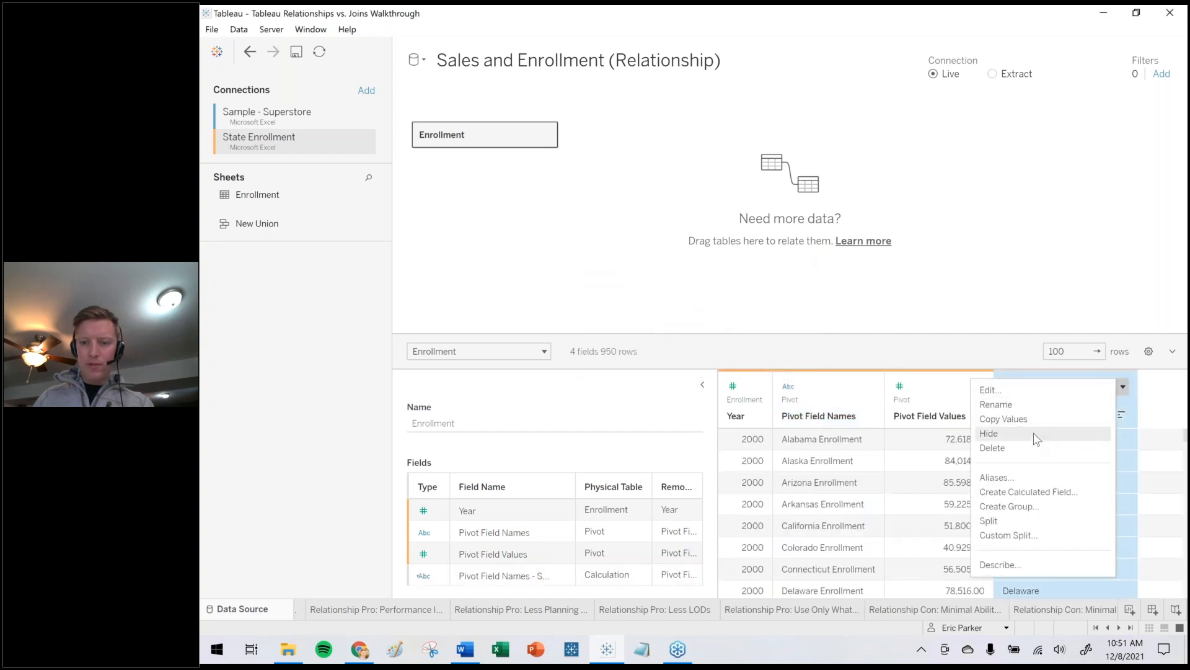
click(1005, 404)
text(State)
key(Return)
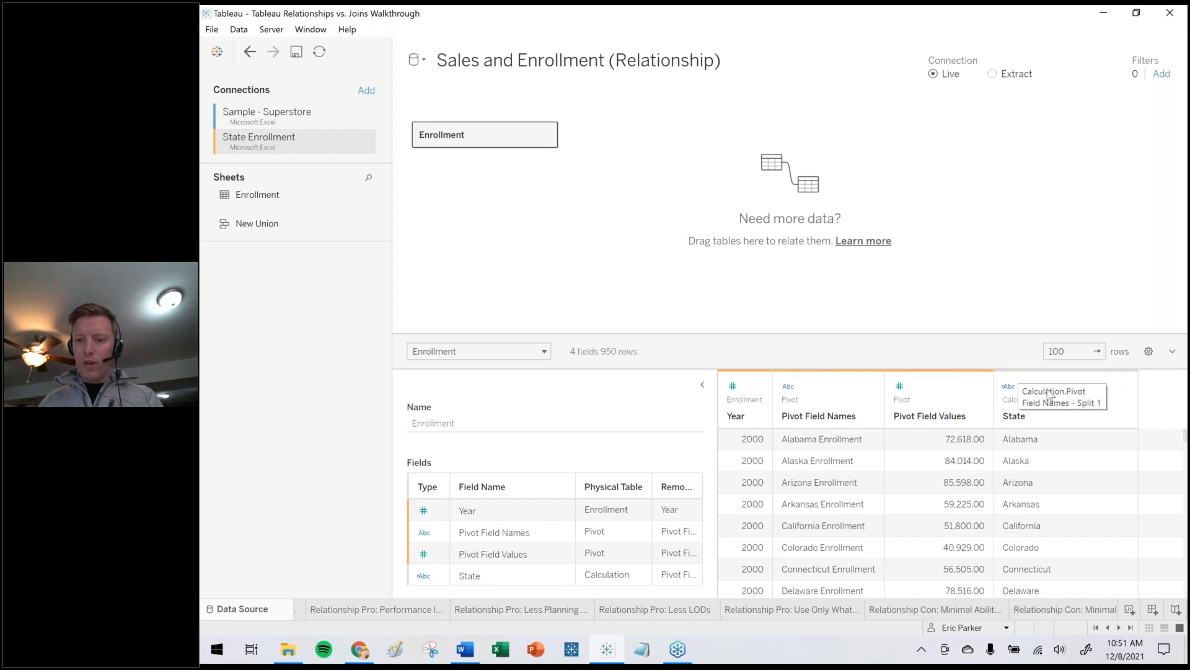
Copy the formula TRIM( SPLIT( [Pivot Field Names], " ", 1 ) ) from the State calculated field, leaving the field itself unchanged.
click(1027, 416)
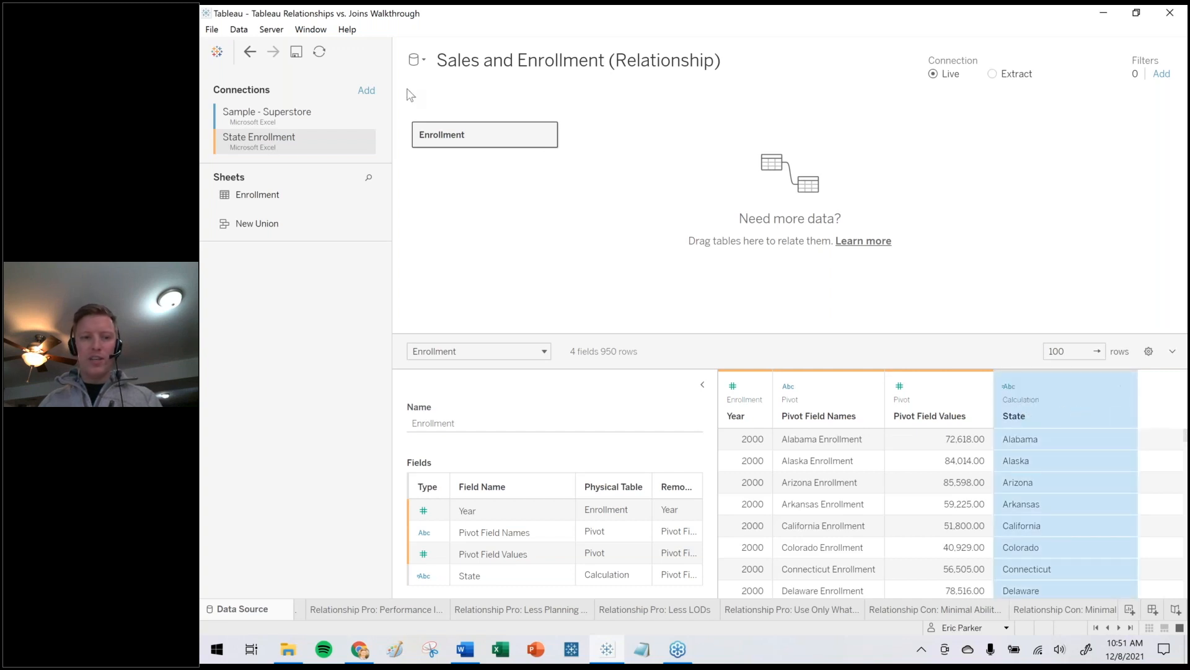
click(288, 122)
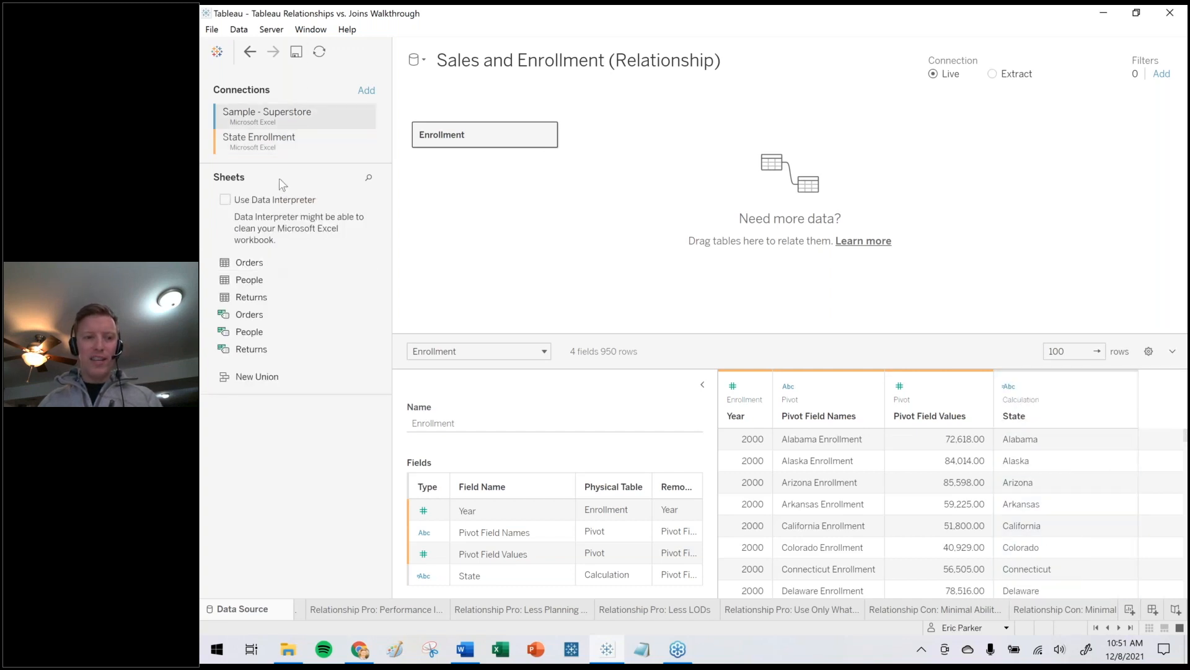
click(271, 151)
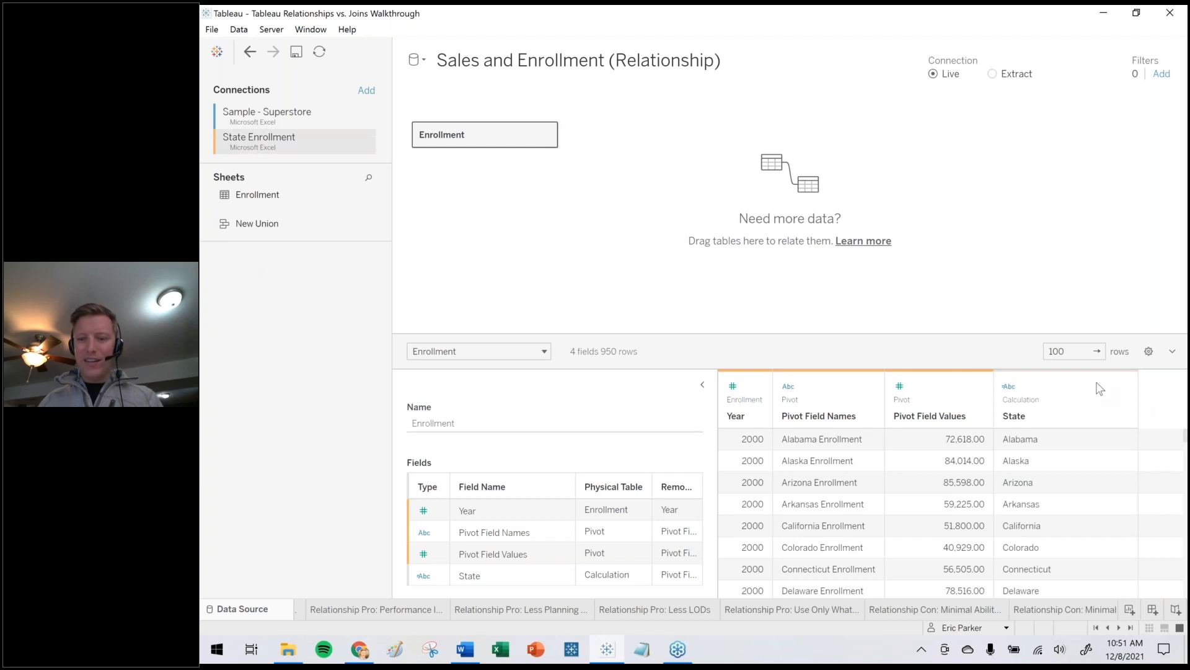
click(1123, 388)
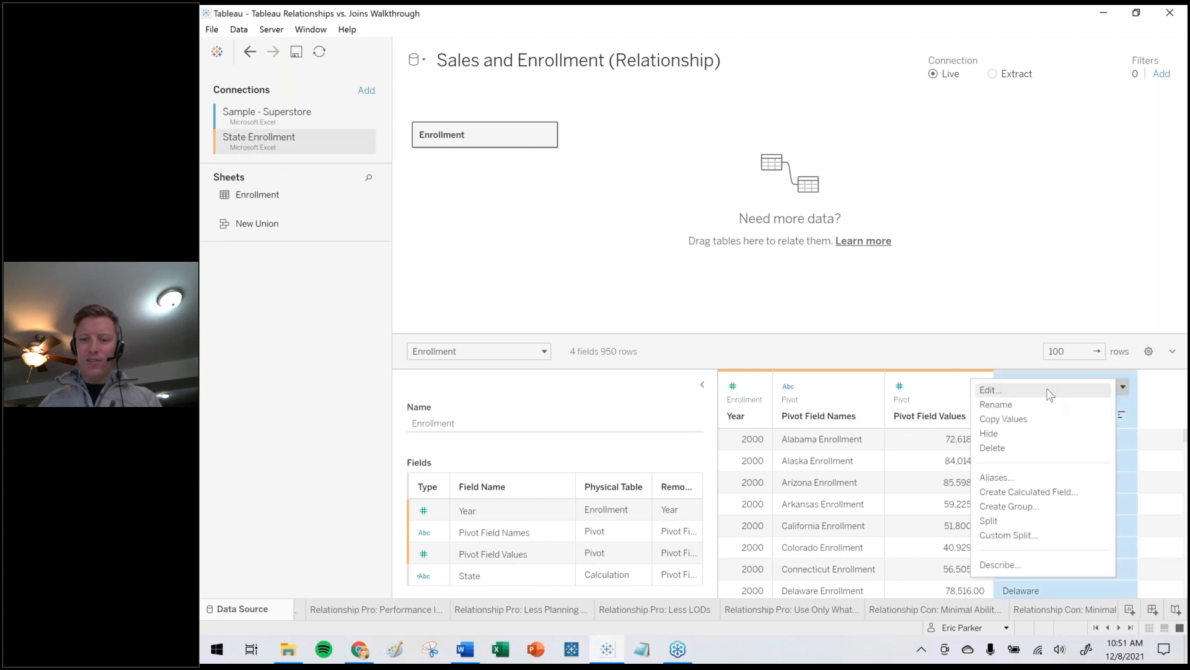
click(1049, 392)
key(ctrl+c)
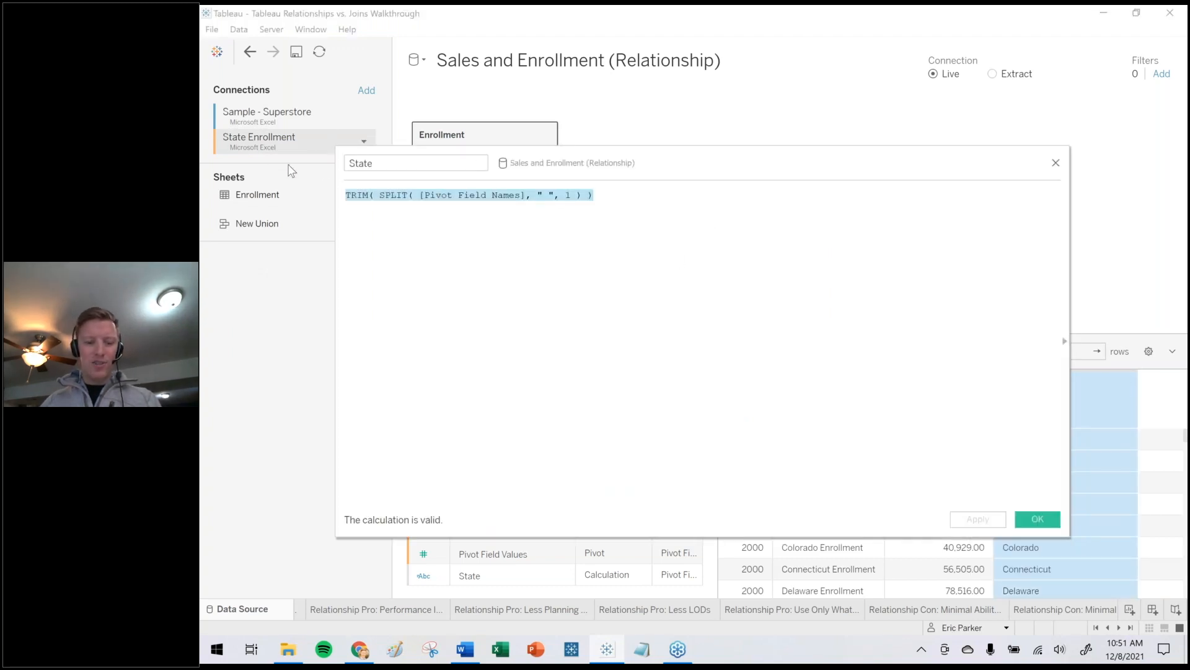
click(682, 279)
click(1032, 521)
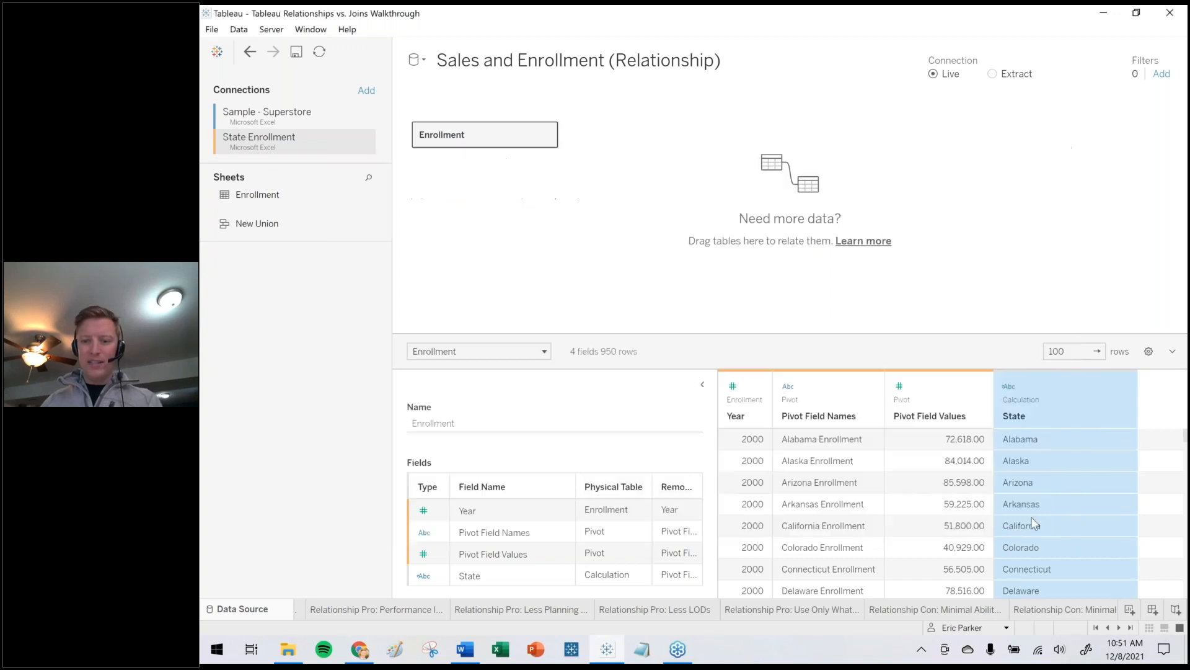
Relate the Sample - Superstore Orders table to Enrollment, matching State1 with the copied calculation TRIM( SPLIT( [Pivot Field Names], " ", 1 ) ).
click(263, 118)
drag(249, 266, 645, 170)
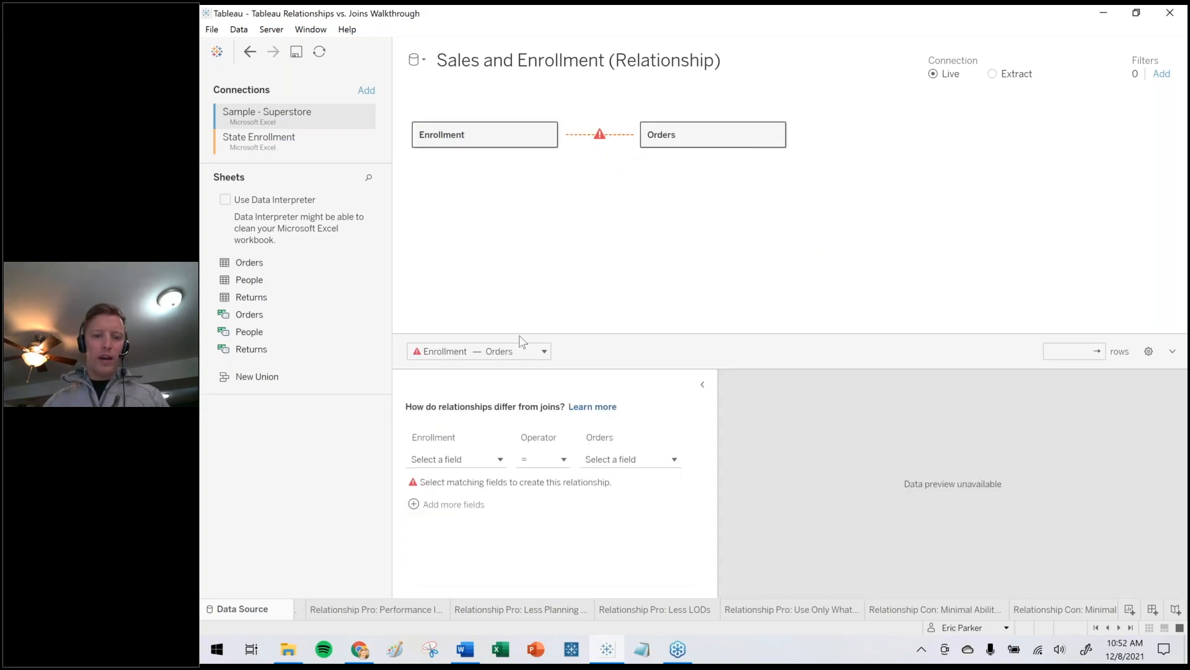
click(646, 457)
text(state)
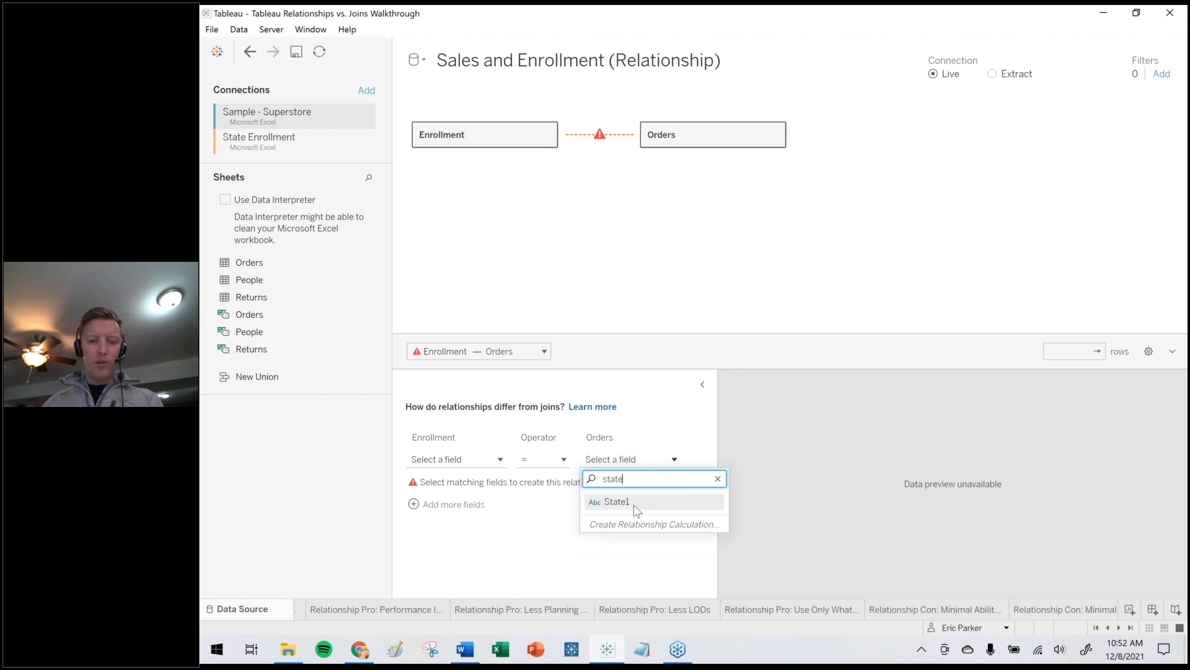
click(635, 502)
click(465, 459)
click(481, 570)
key(ctrl+v)
click(1034, 519)
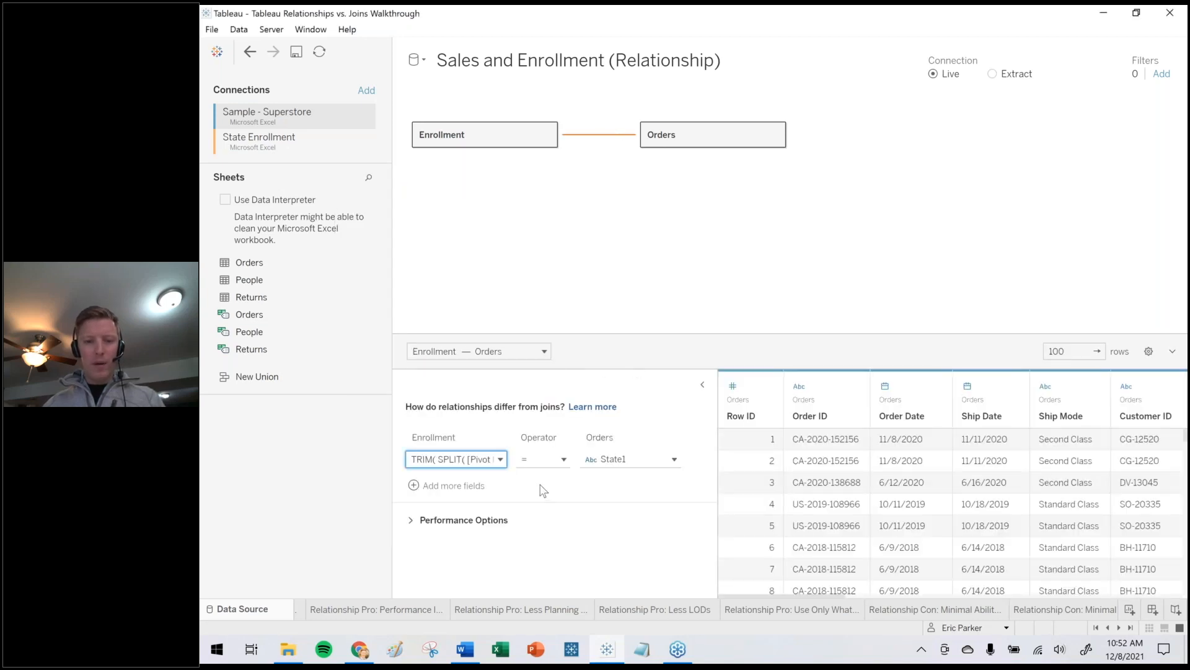
Add a second relationship condition matching Enrollment's Year with the Orders calculation YEAR([Order Date]).
click(441, 486)
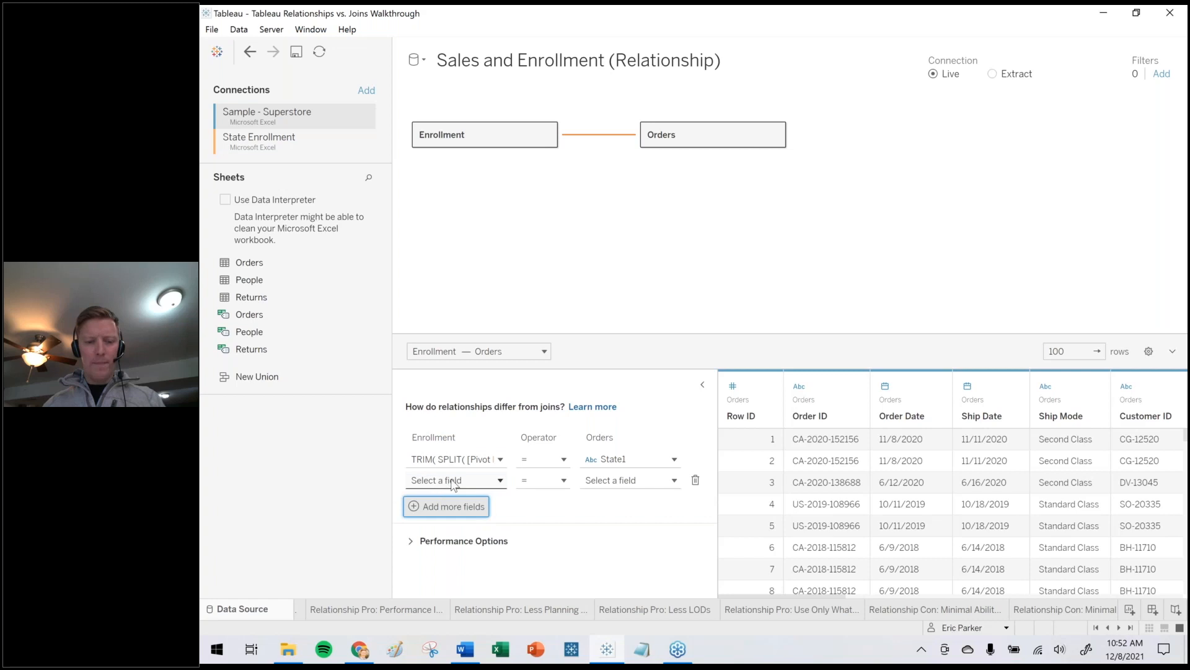
click(477, 483)
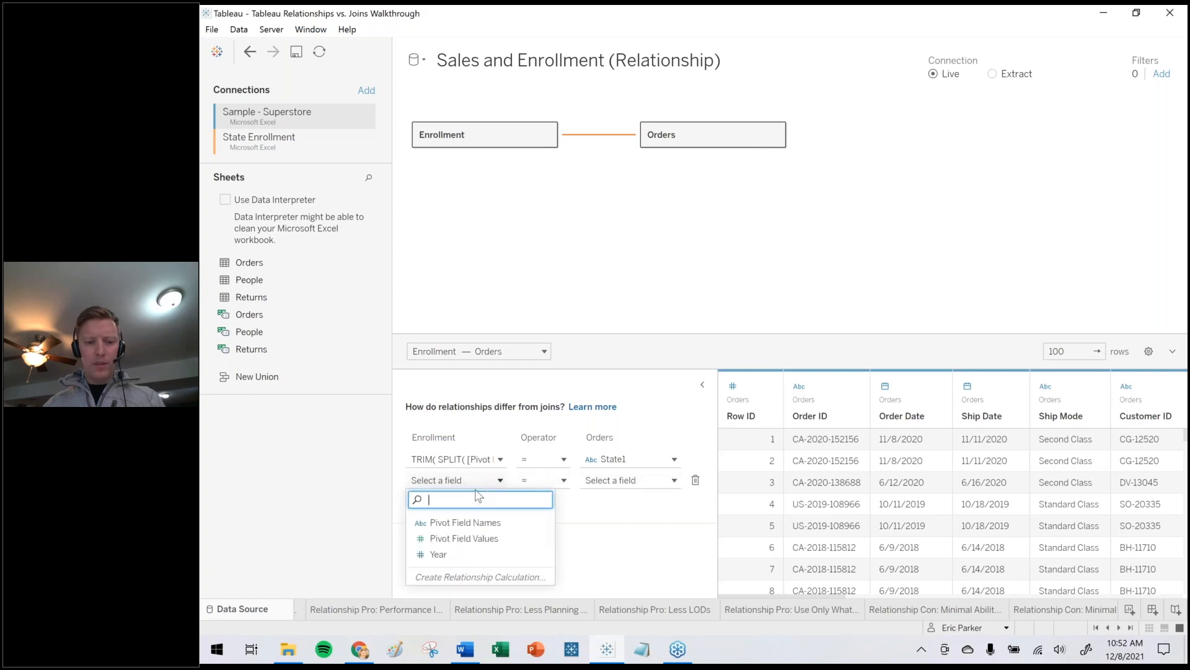
click(448, 555)
click(631, 481)
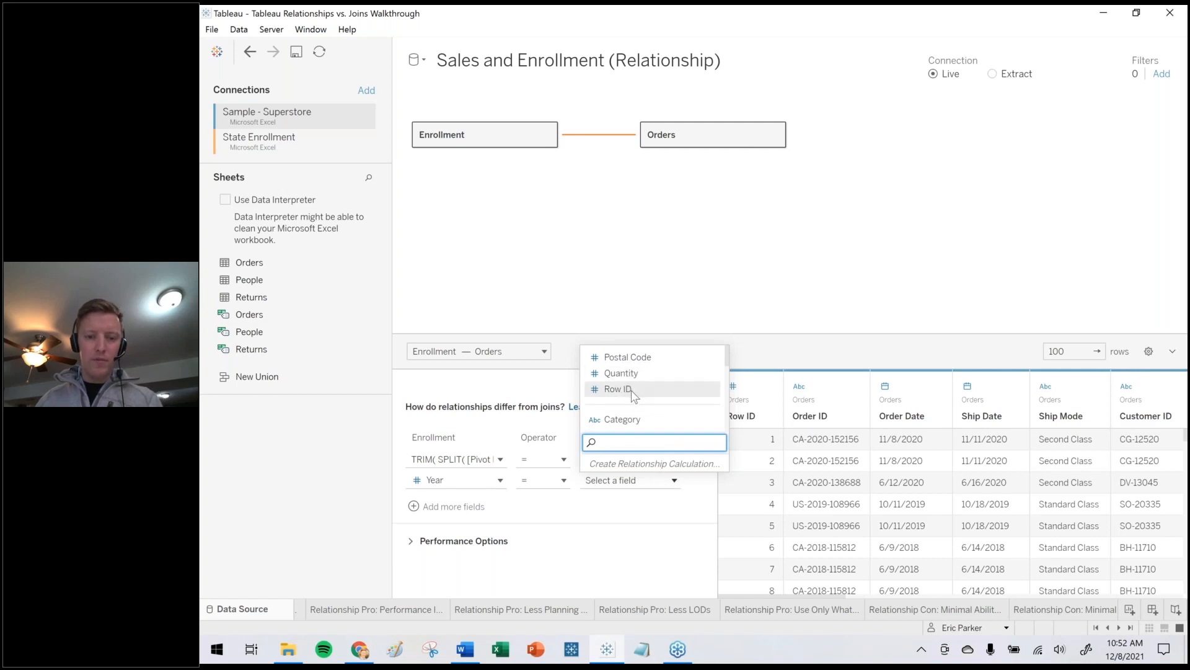
drag(728, 354, 724, 397)
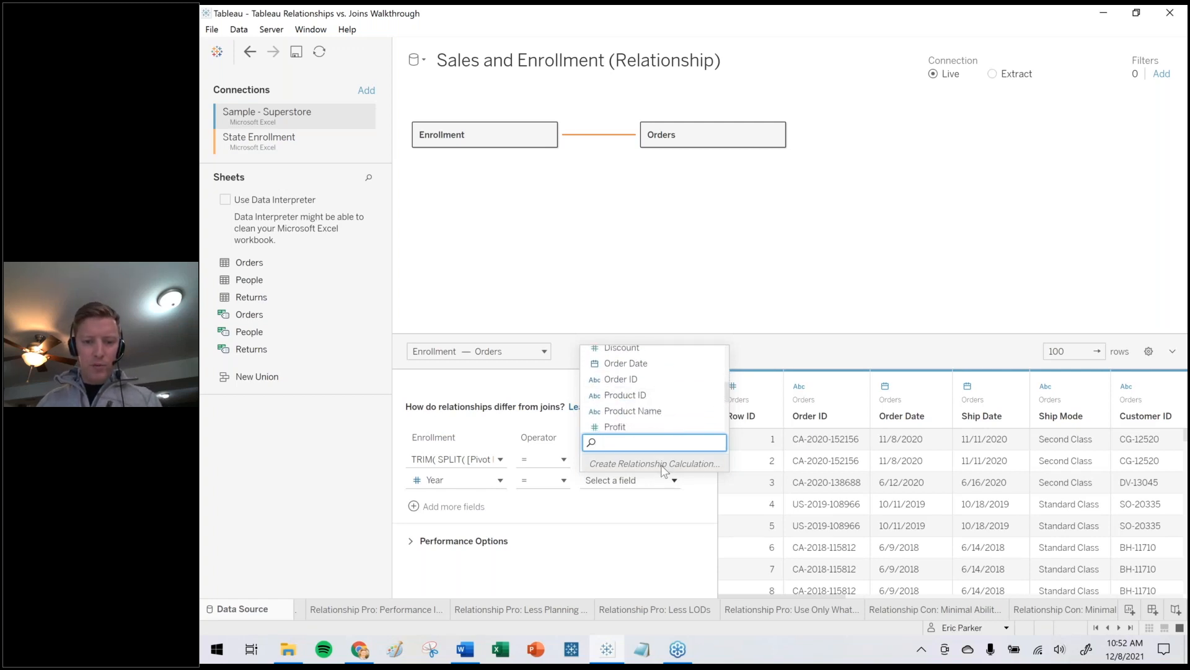
click(611, 465)
text(YEAR([Order Date]))
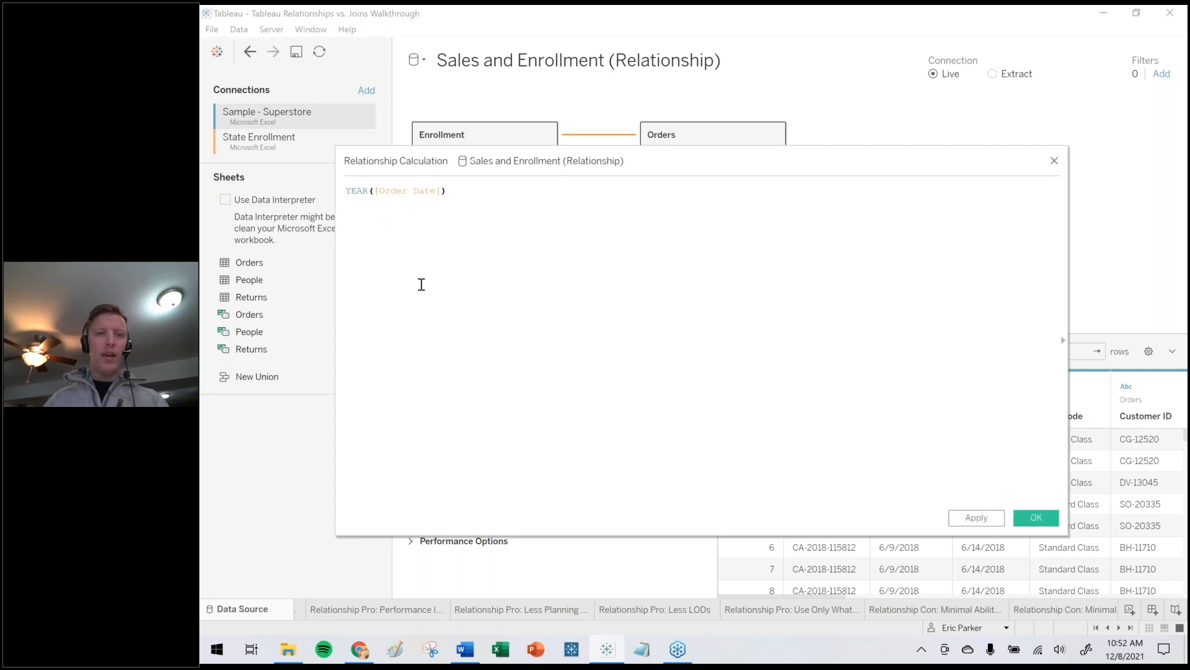
click(1042, 518)
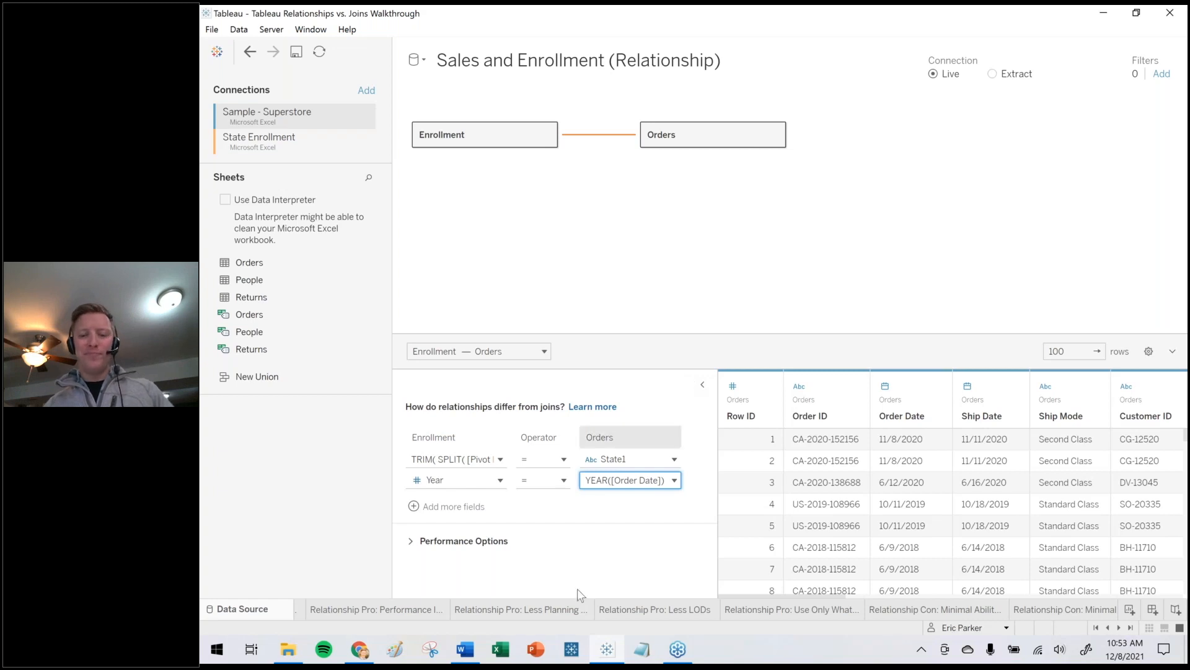
Open the Global Superstore data source from the worksheet about overlooking unclean data.
click(1057, 610)
key(ctrl+Tab)
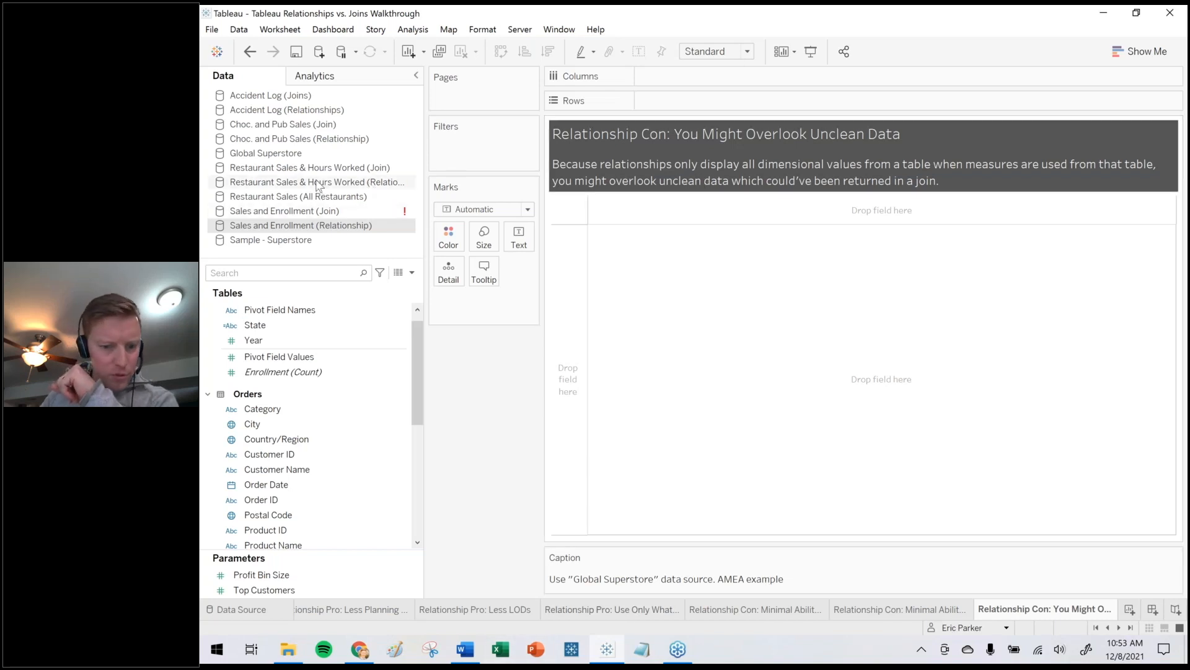
click(248, 155)
click(241, 609)
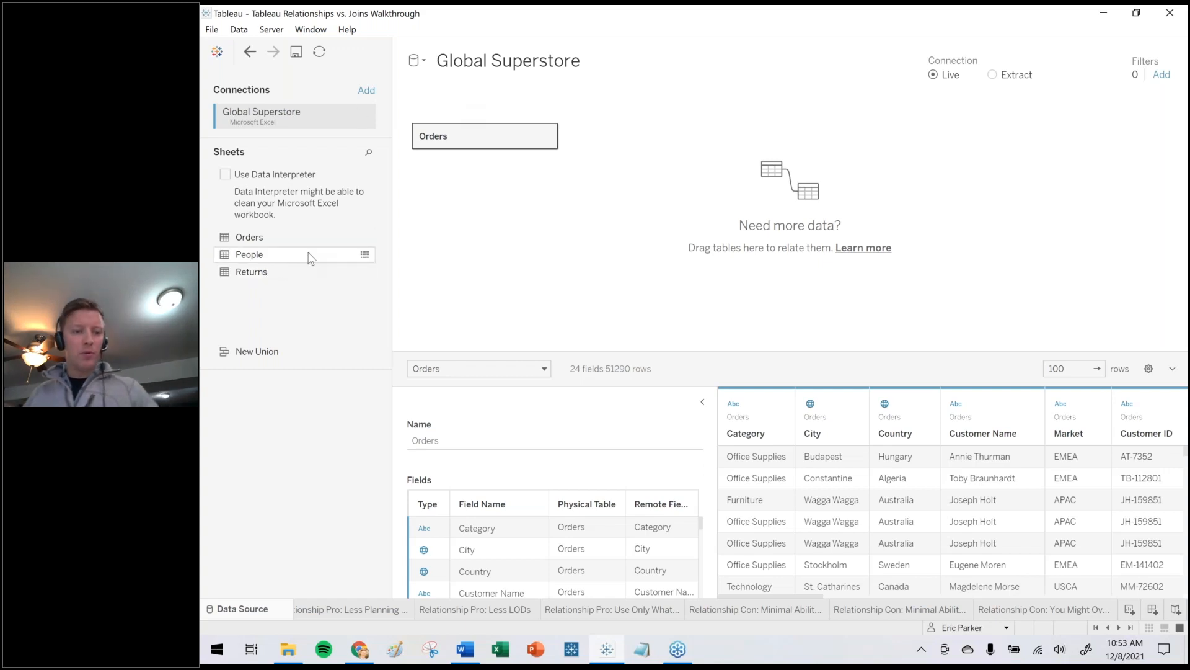
Preview the People table's data, including its AMEA row, and relate the People table to Orders.
click(364, 254)
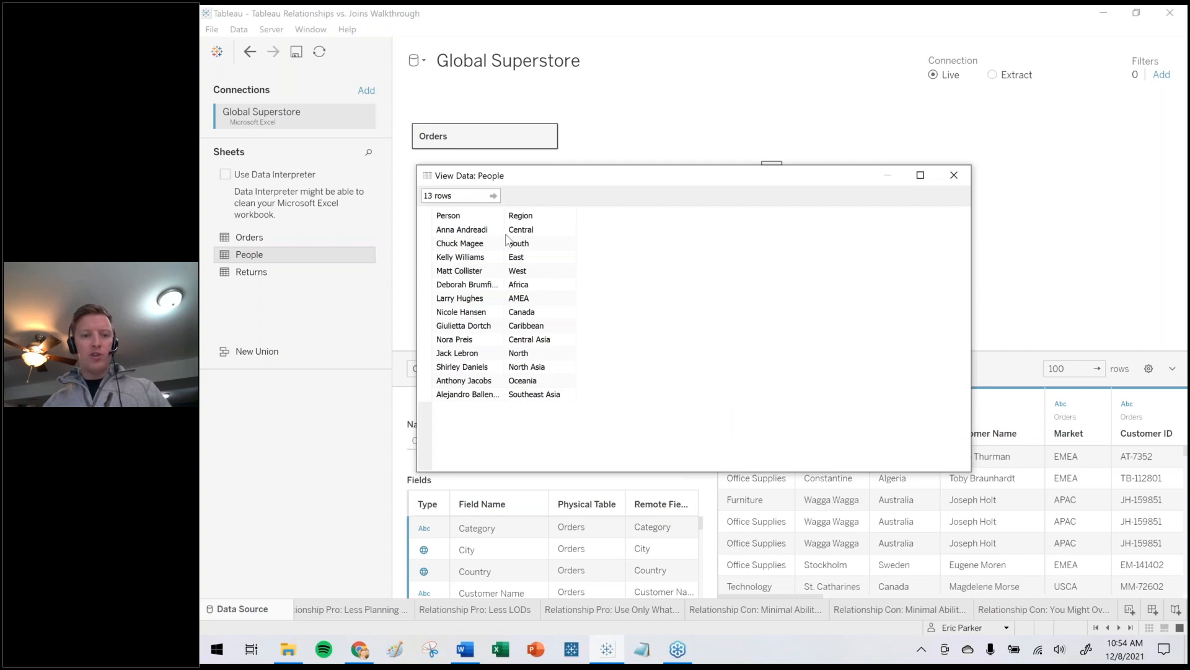
click(557, 300)
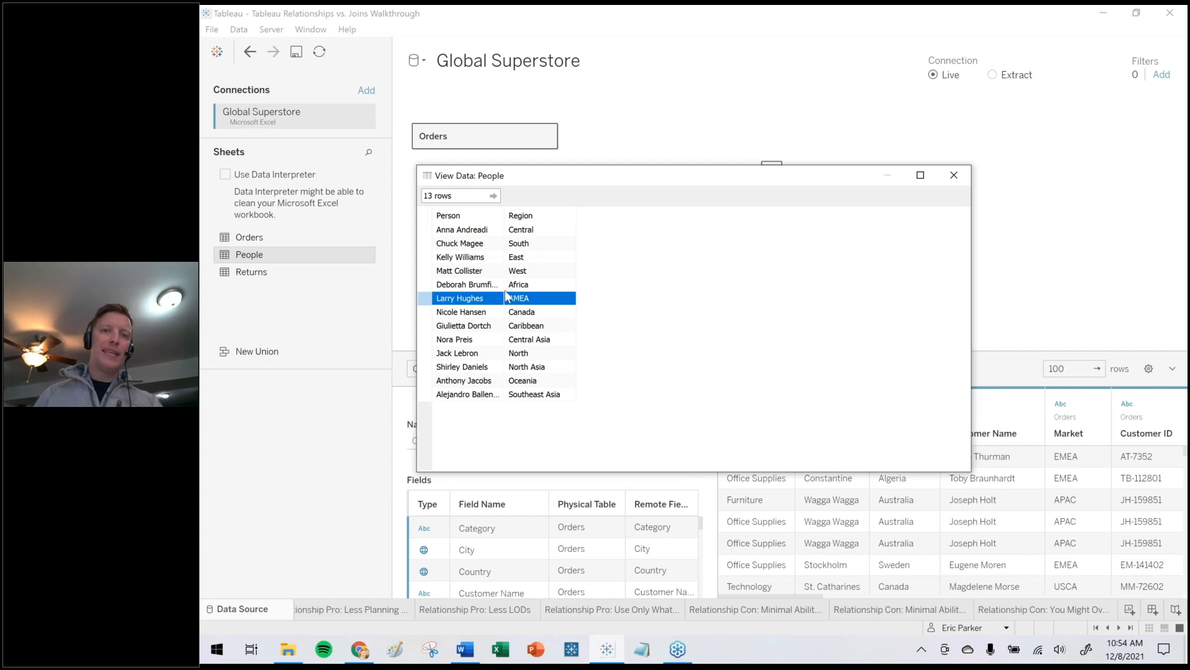
click(955, 177)
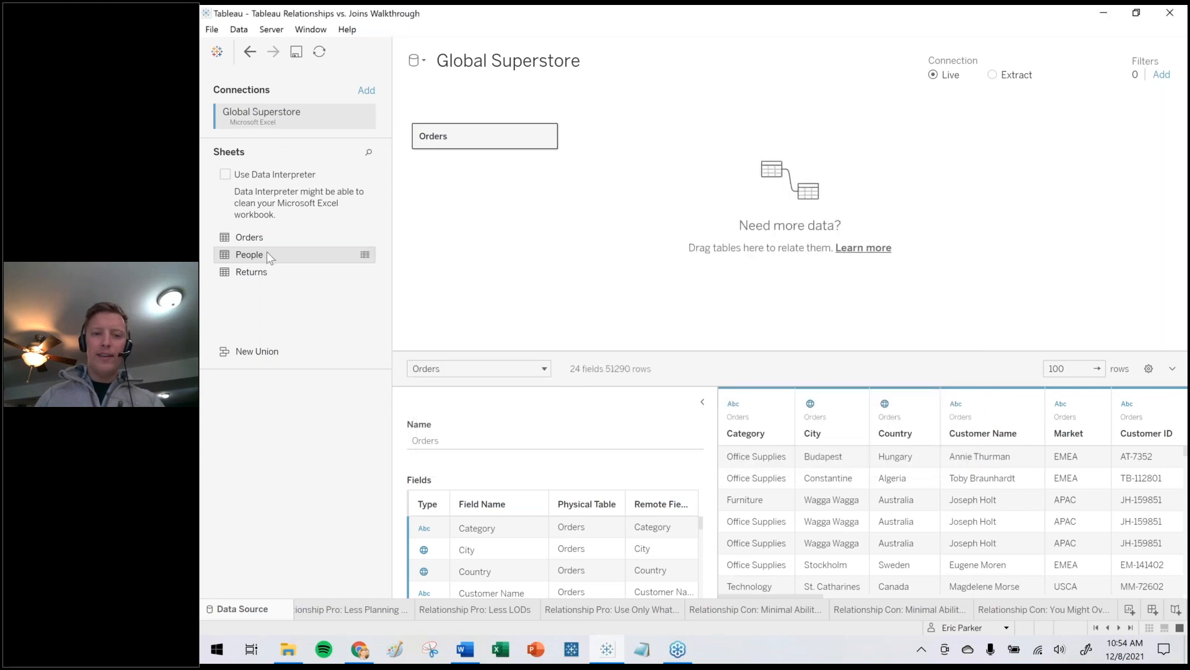
drag(249, 255, 635, 154)
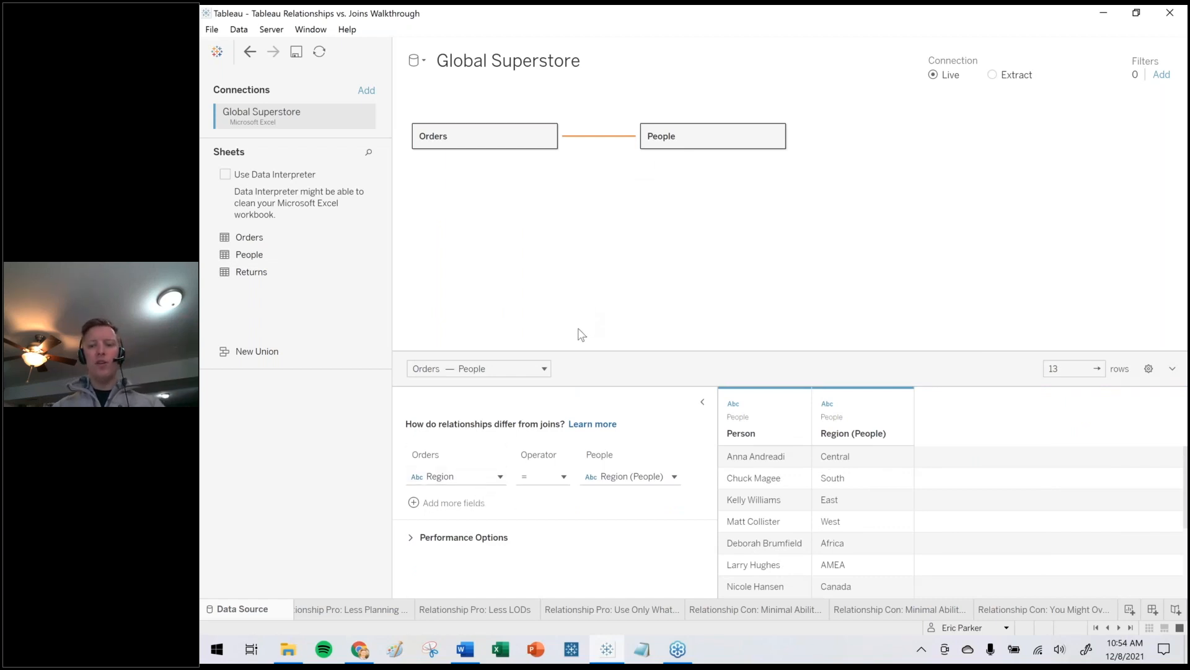
In the worksheet about overlooking unclean data, add the Orders table's Region field to the rows.
click(856, 609)
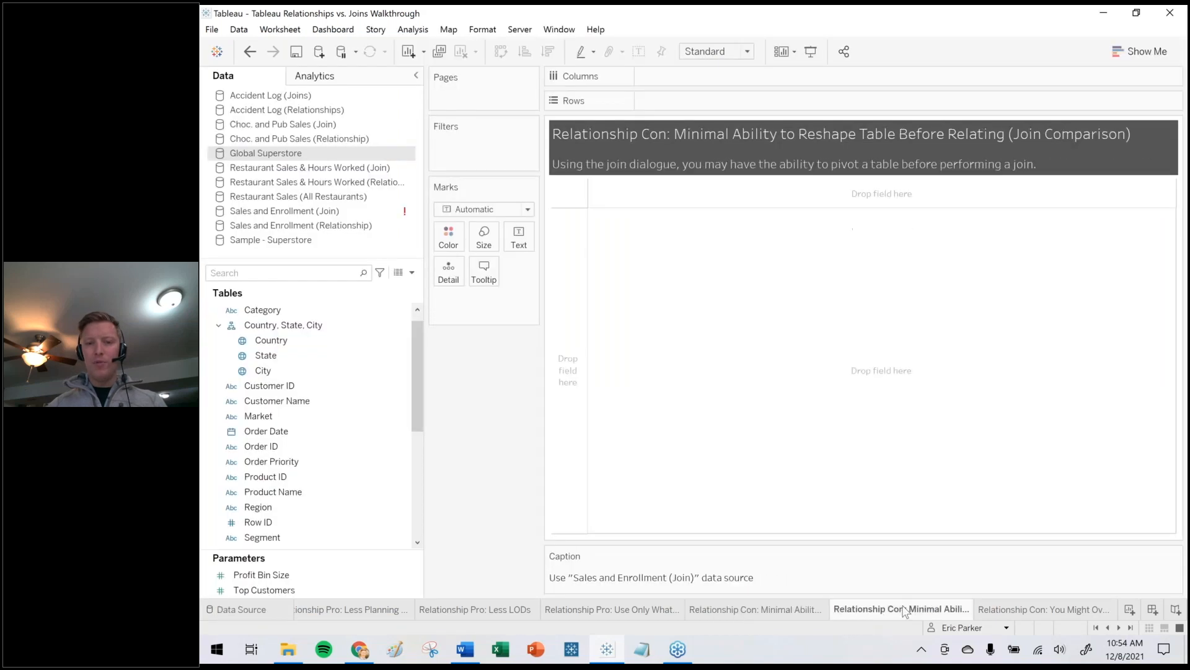
click(802, 609)
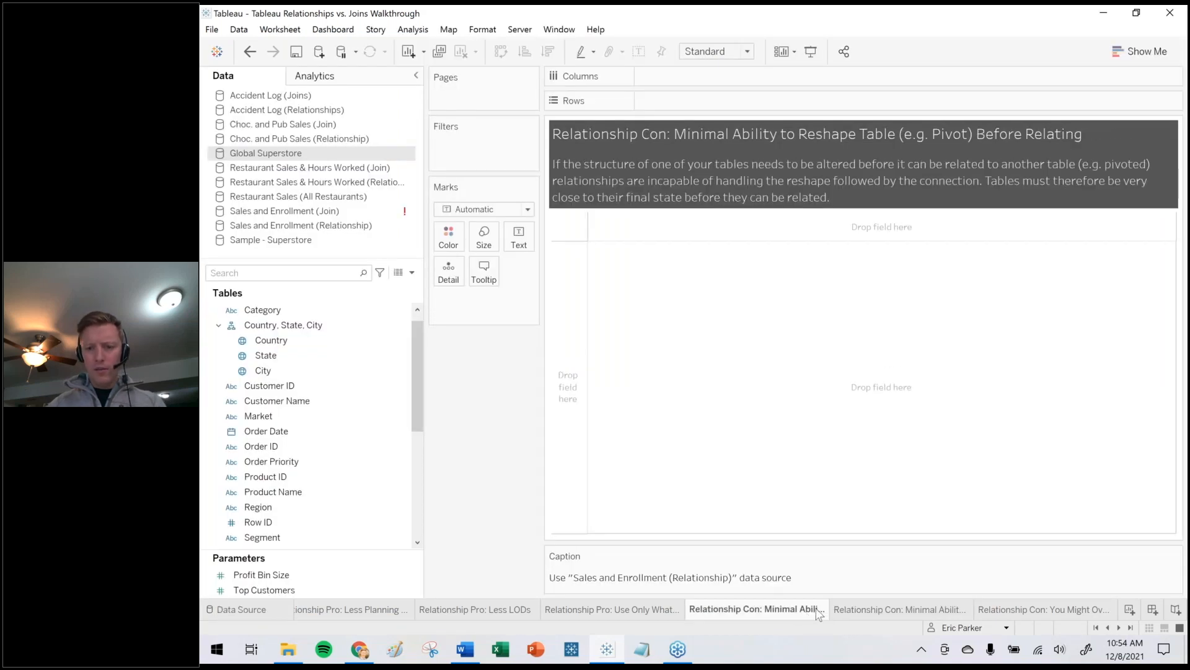
click(857, 609)
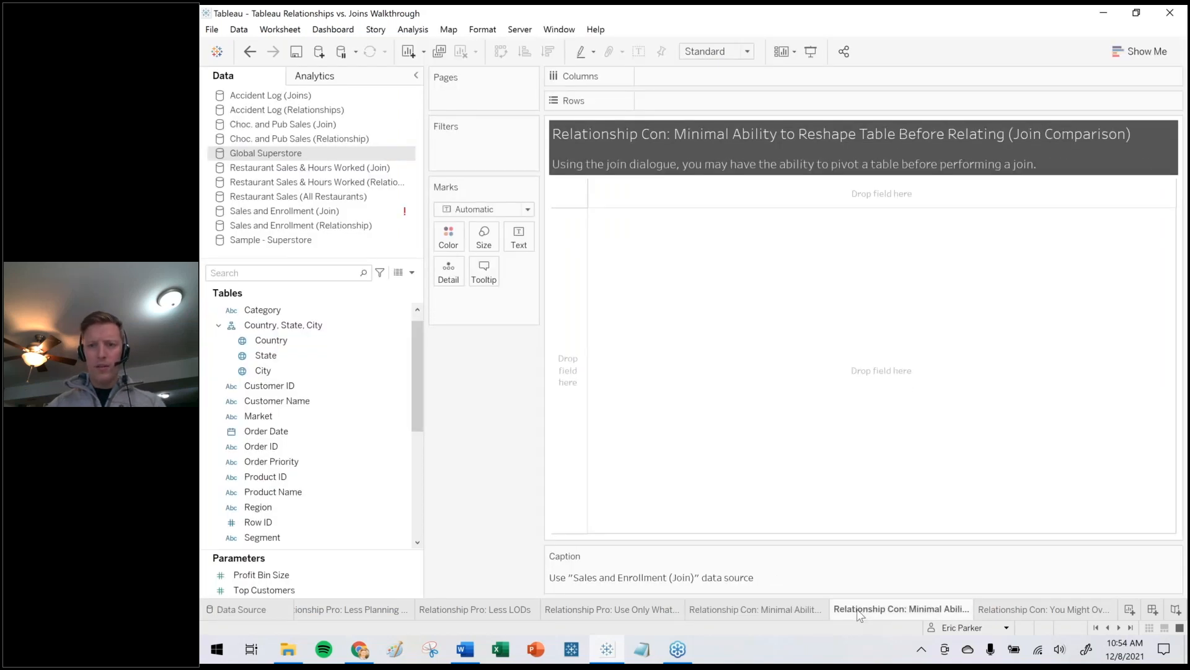
click(1007, 608)
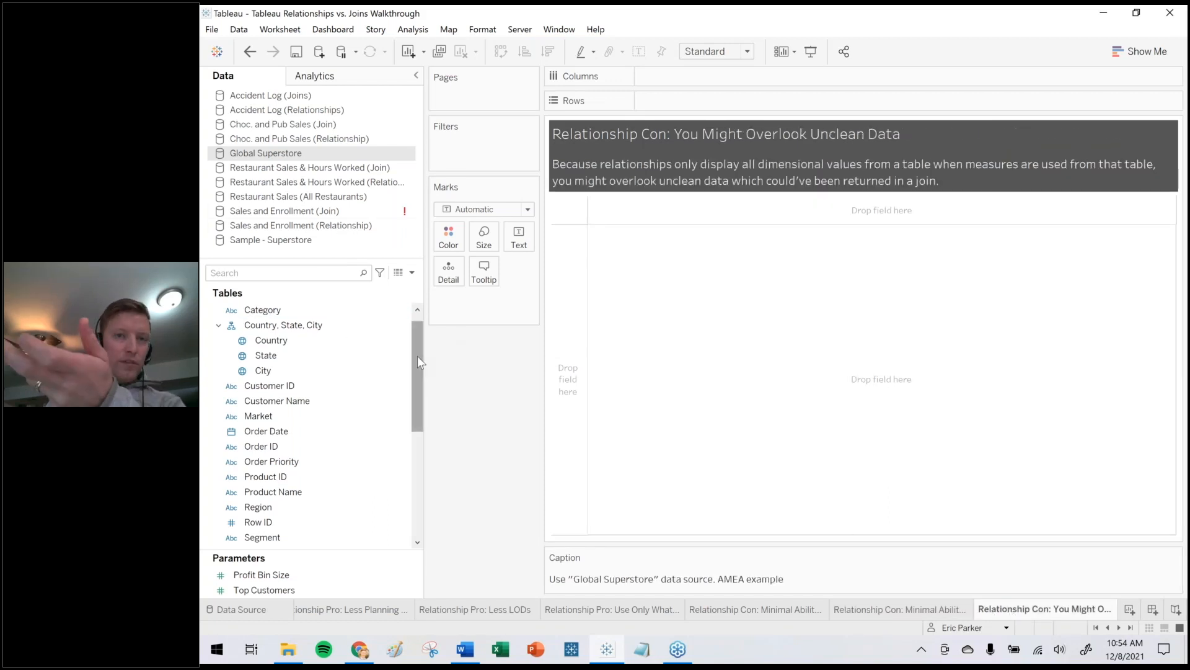
drag(418, 356, 410, 413)
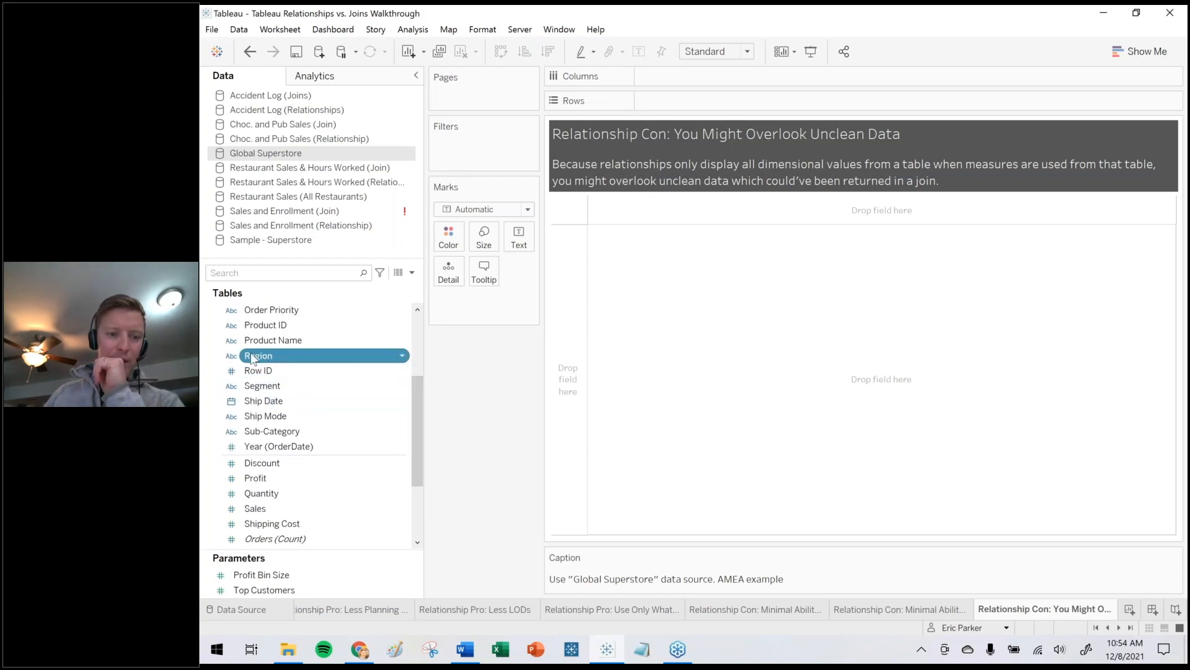
drag(257, 356, 688, 102)
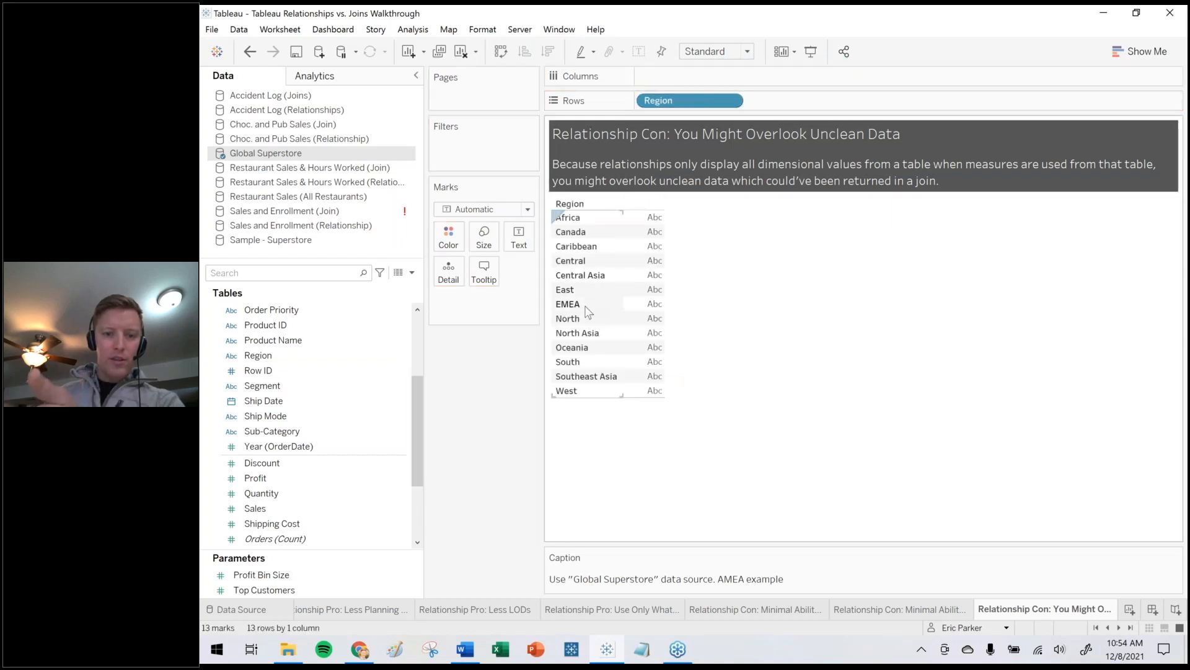
Add the People table's Person field to the rows after Region, undoing and redoing it to compare the listed regions.
drag(417, 413, 410, 452)
click(279, 441)
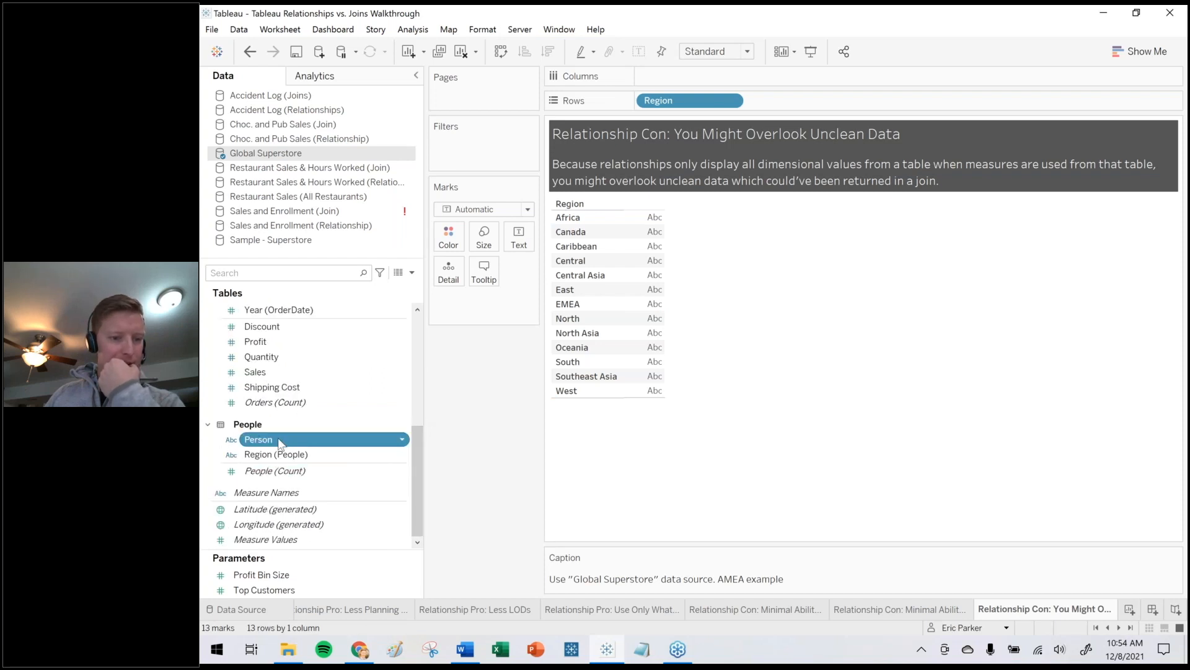
drag(254, 441, 782, 104)
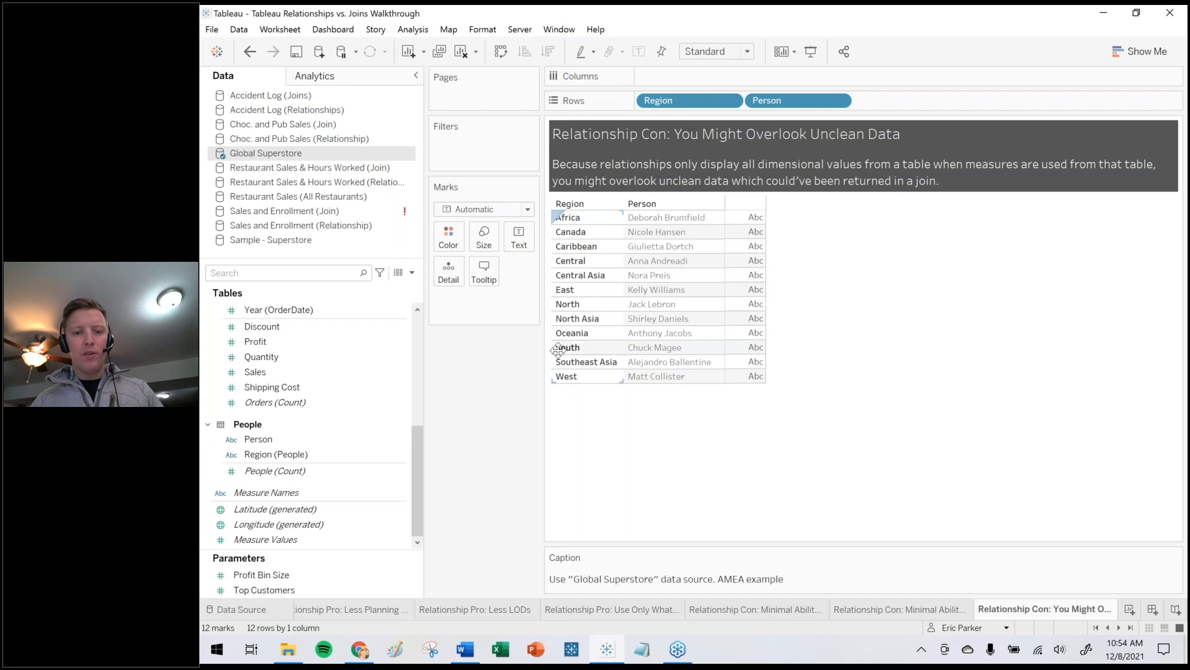
click(250, 52)
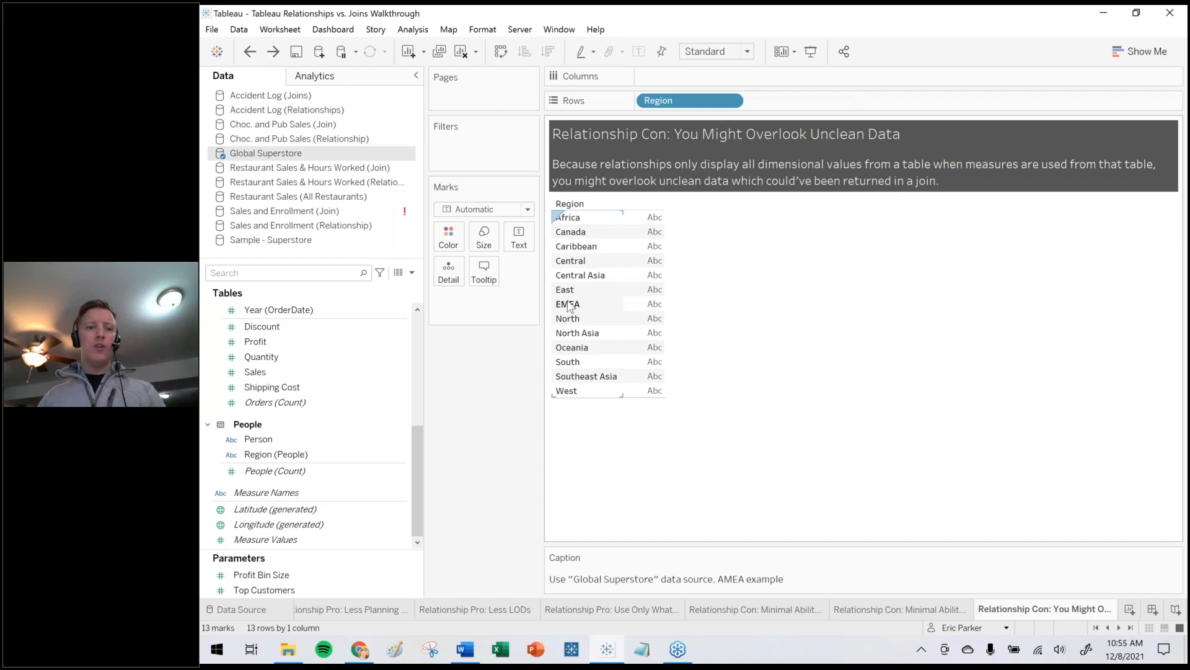
click(273, 52)
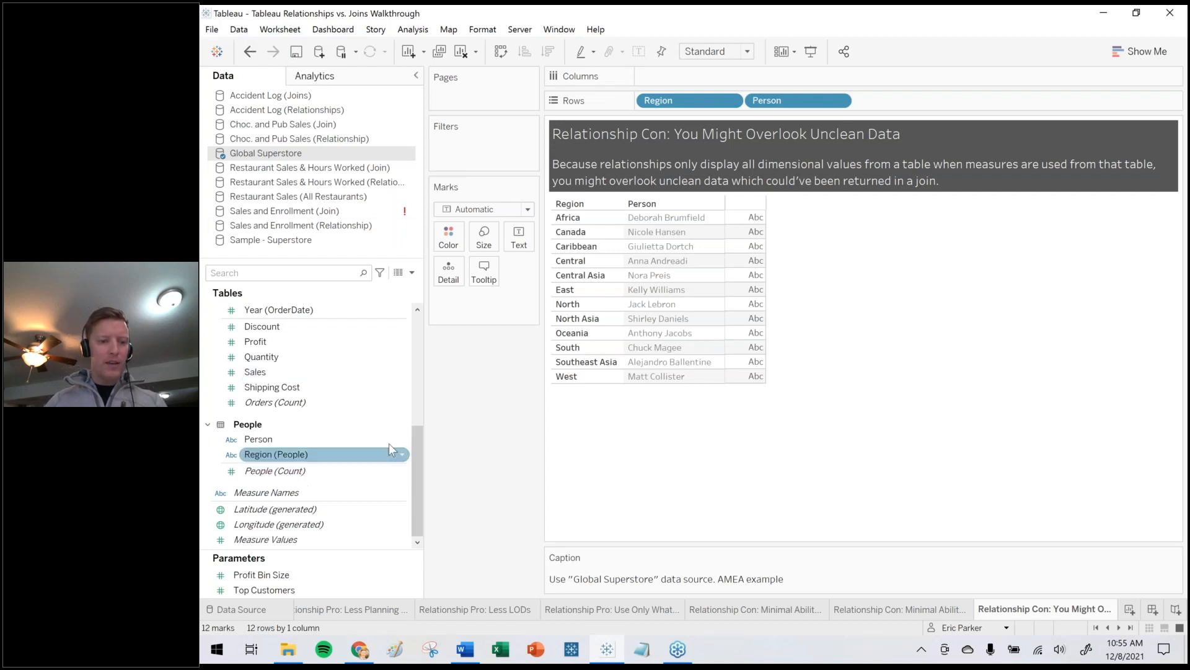
Try showing Sales as text for each region and person, and step back to the view with only Region and Person.
drag(255, 372, 518, 236)
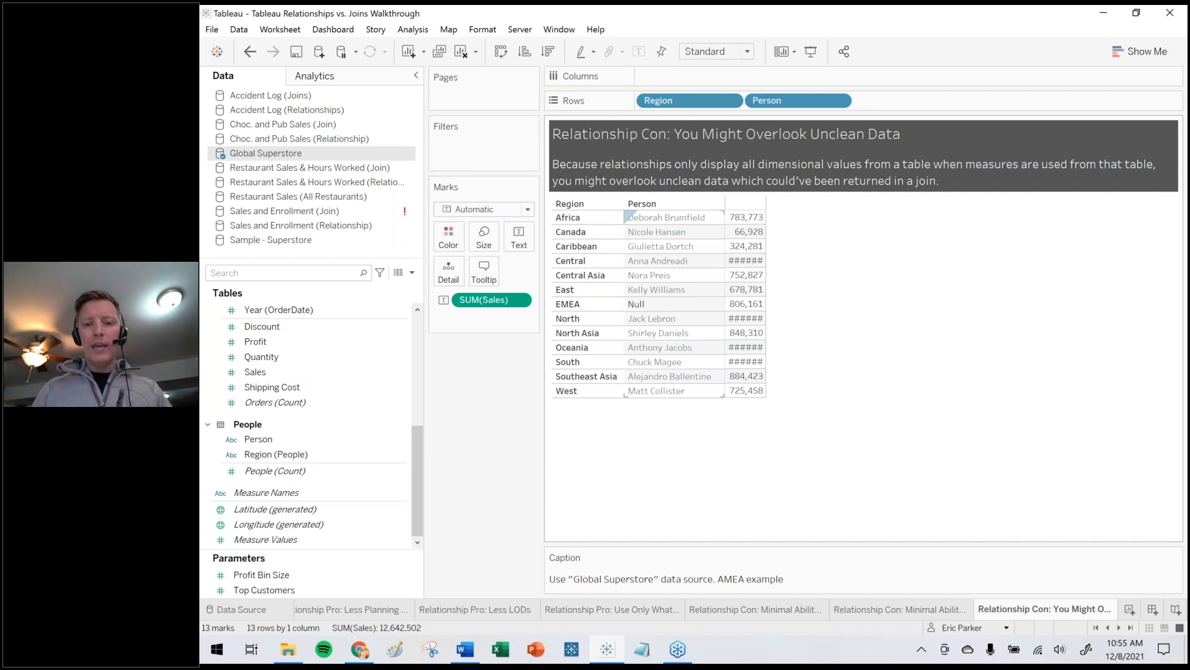
mouse_move(728, 318)
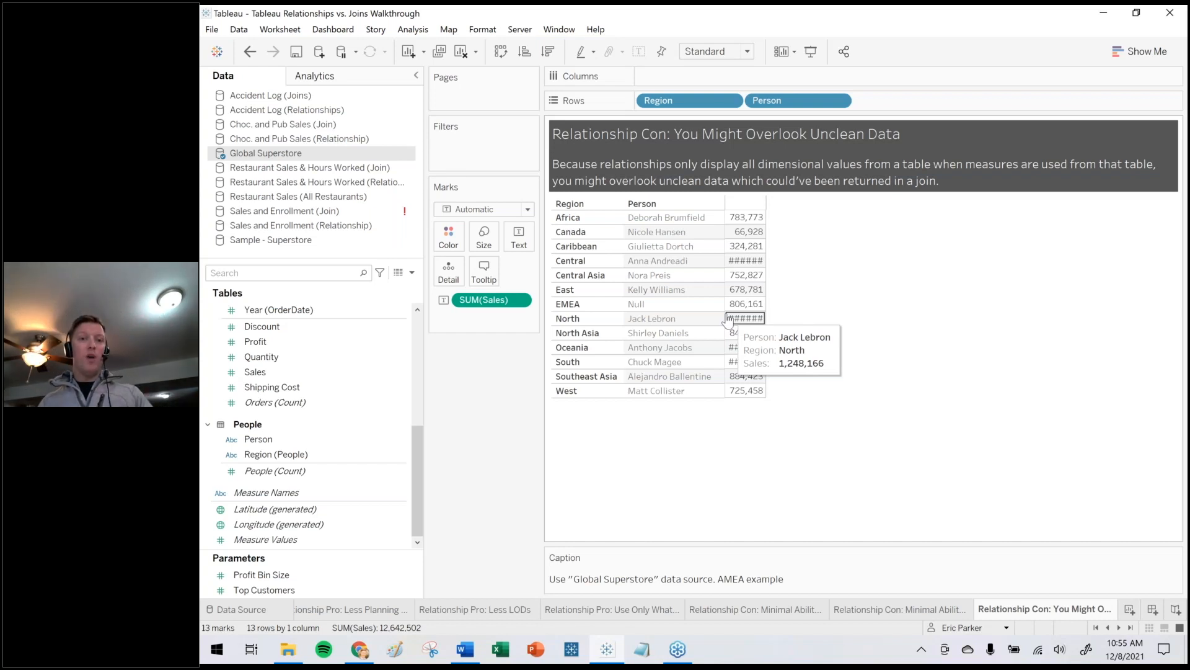
click(248, 54)
click(249, 55)
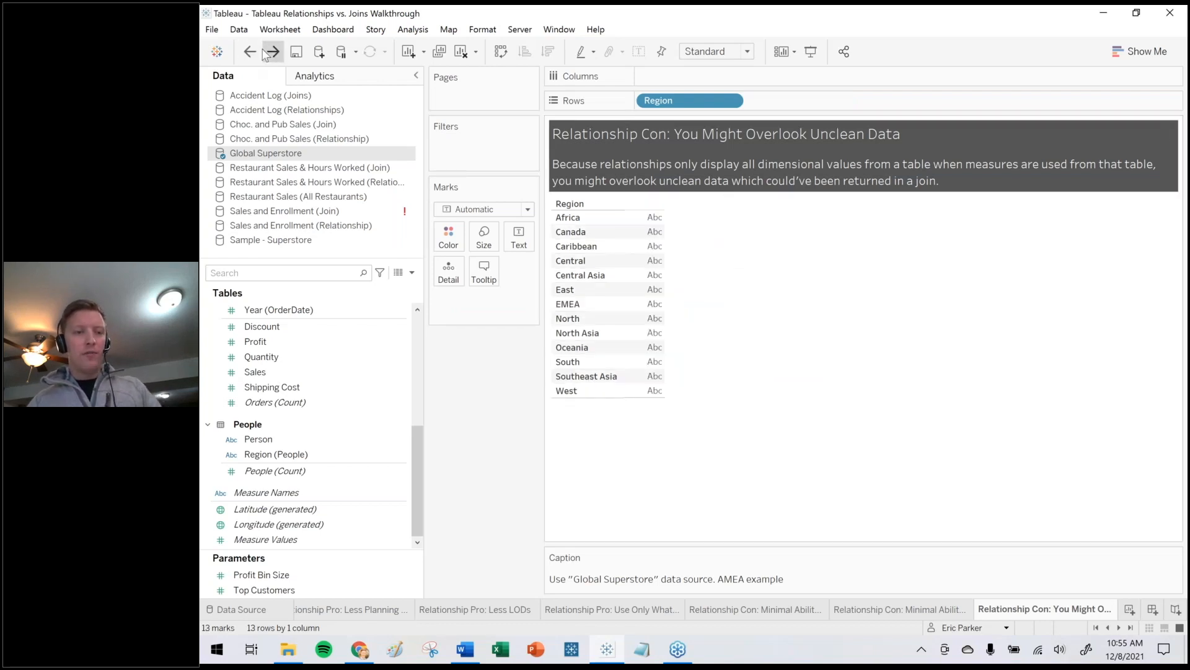
click(267, 53)
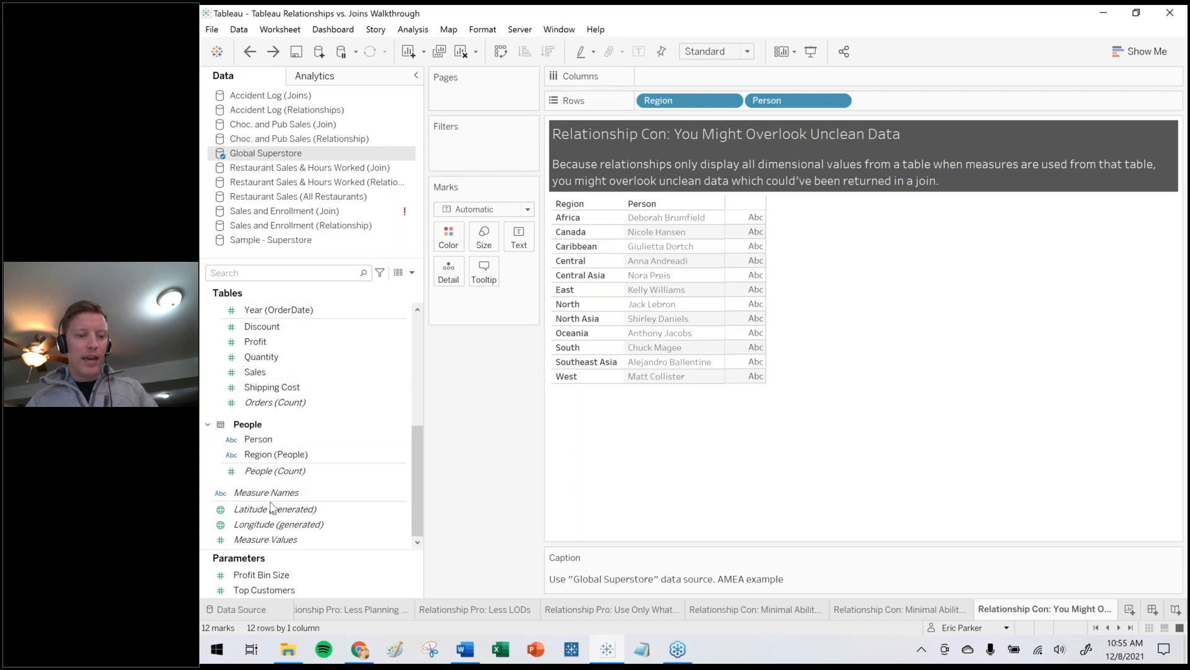
Show Sales as text for each region and person in the worksheet about unclean data.
scroll(289, 403, up, 1)
click(263, 421)
drag(264, 421, 520, 243)
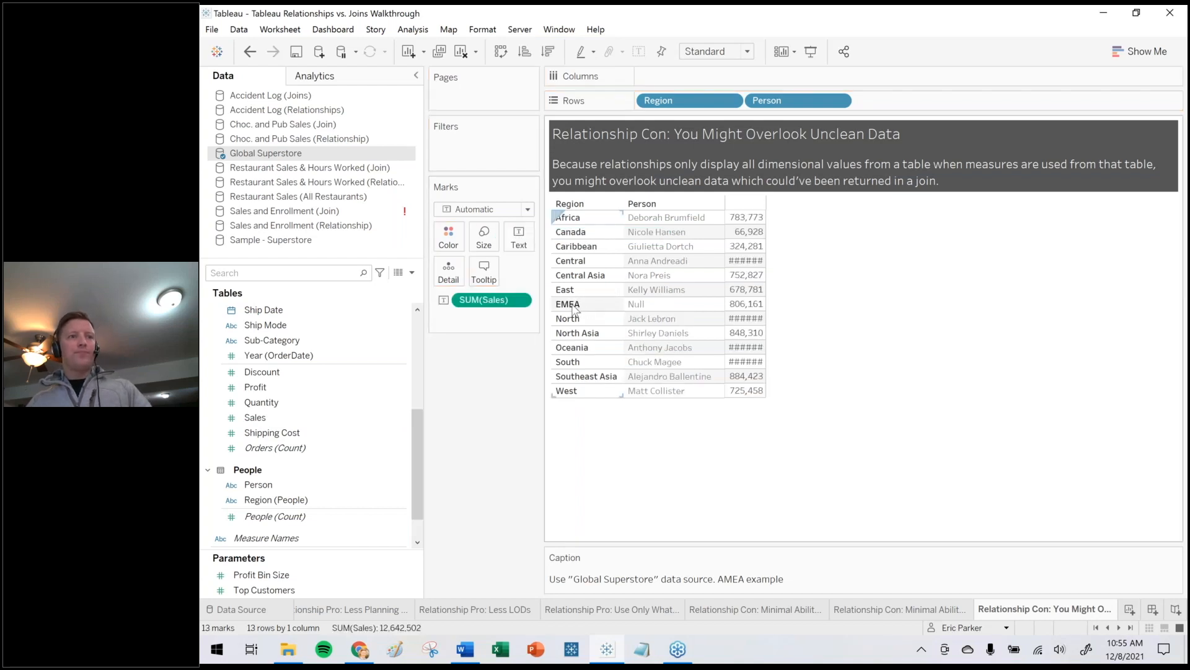
Open the Orders–People relationship in the Global Superstore data source and start editing a relationship calculation for the People side.
click(258, 609)
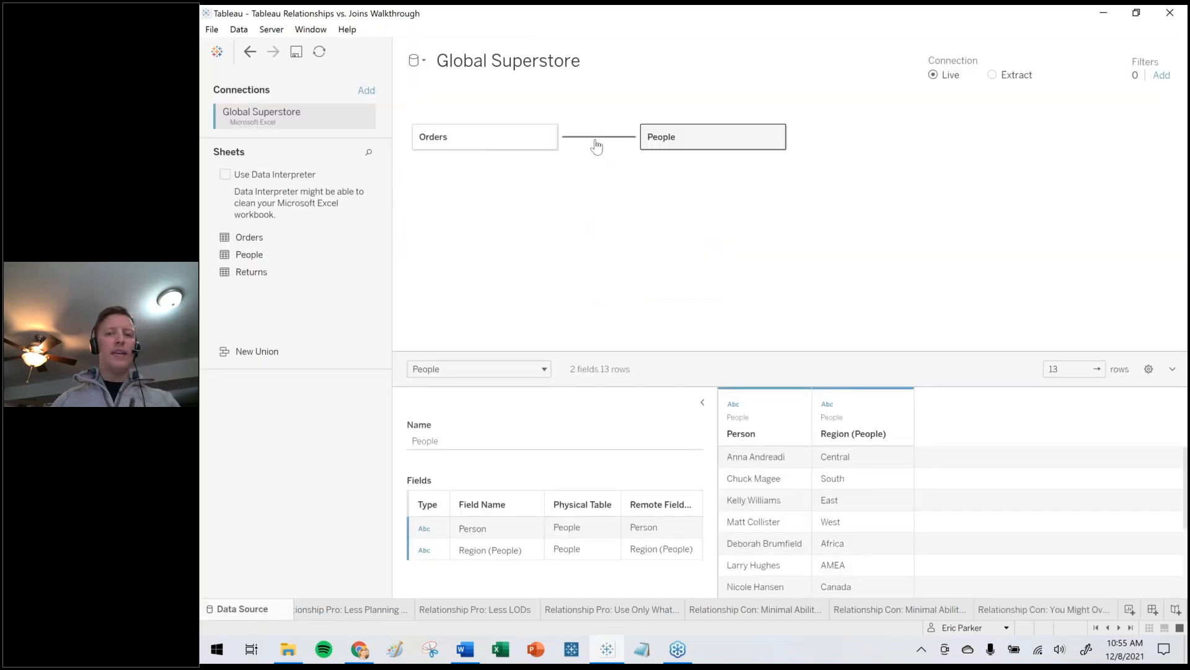
click(596, 143)
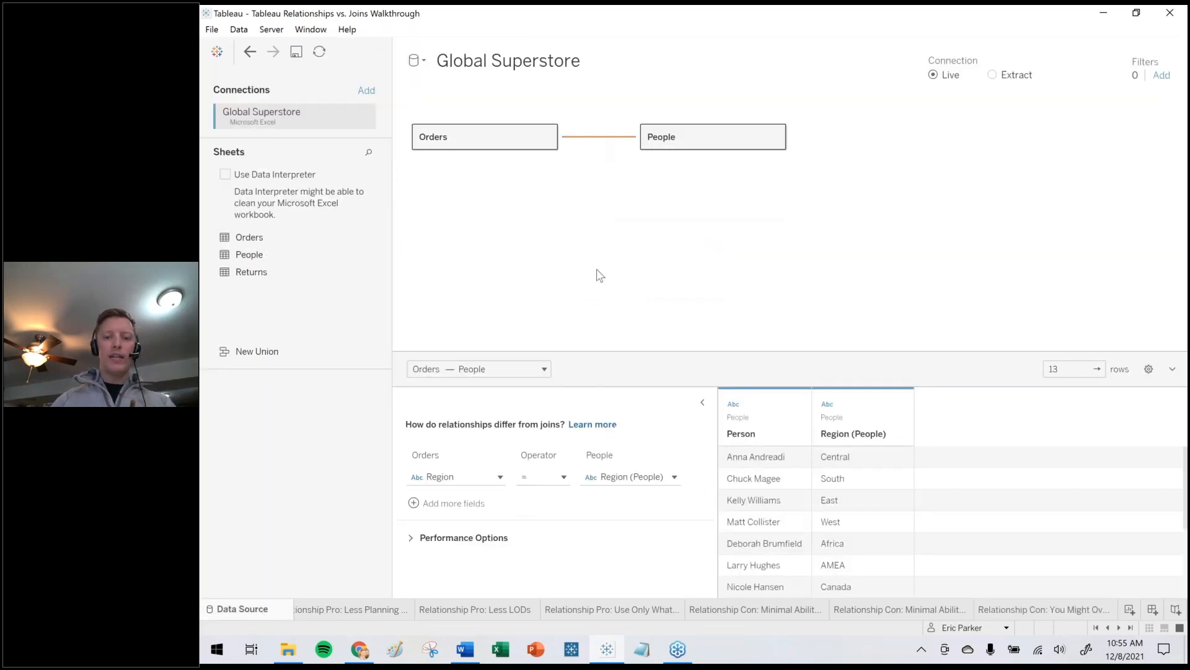
click(620, 473)
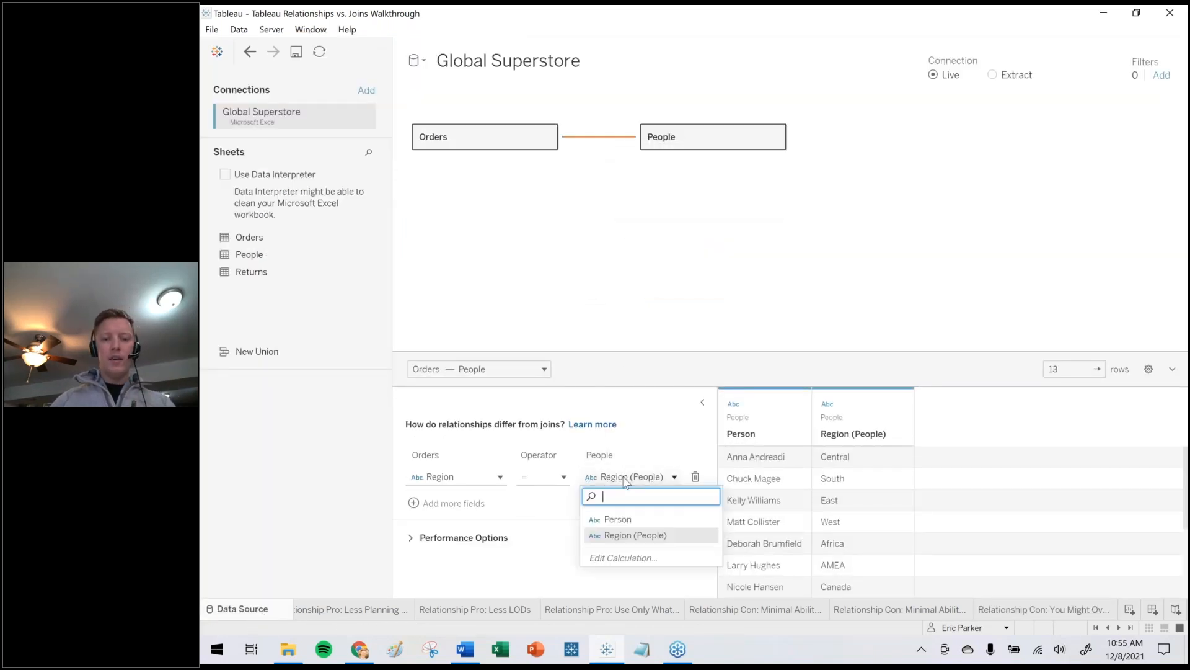
click(614, 558)
Write the calculation's condition as IF [Region (People)] = "AMEA" THEN "EMEA".
text(IF [Region (People)
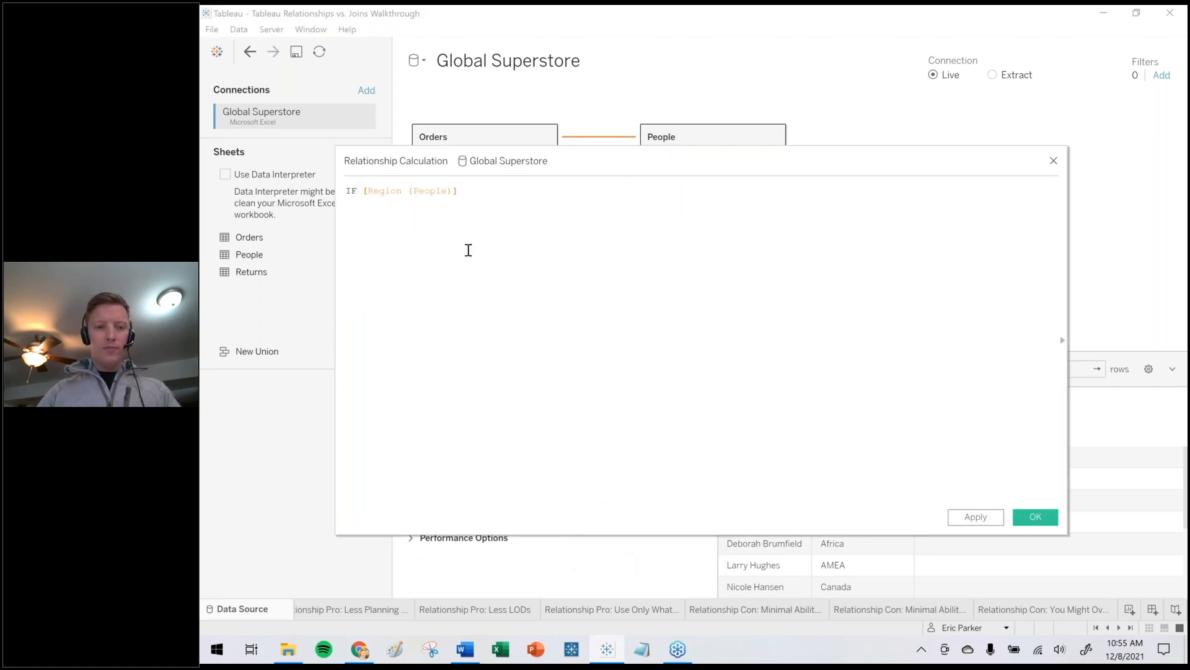
click(508, 246)
text(= "AMEA"_ THEN)
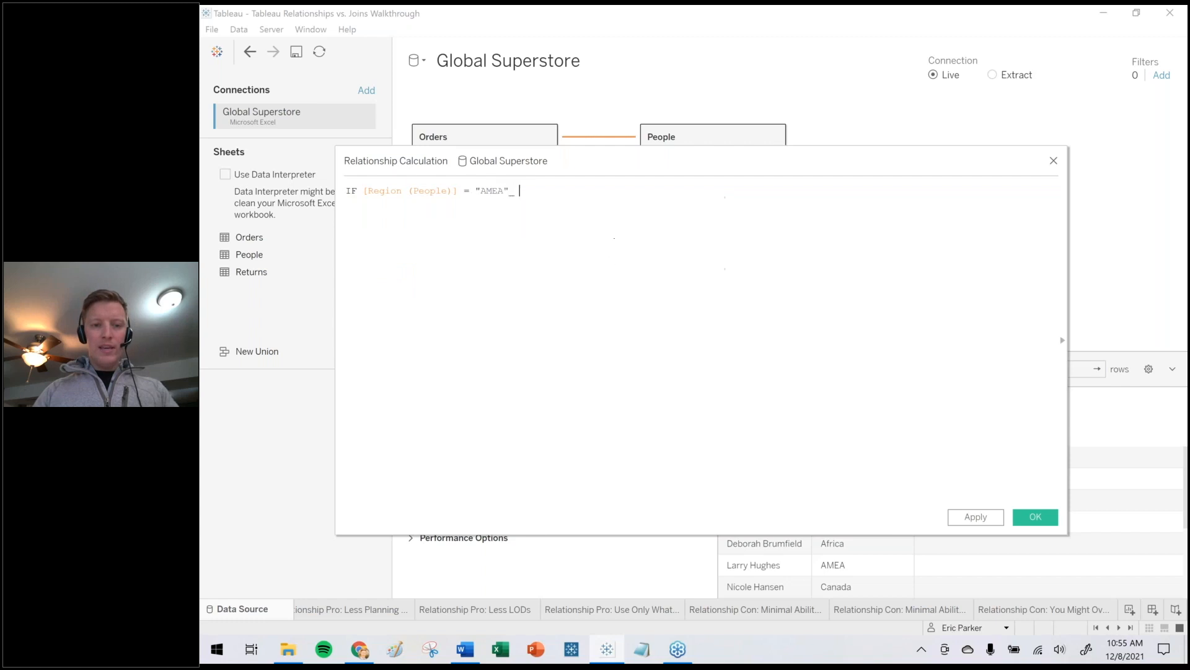
key(BackSpace)
key(BackSpace)
key(BackSpace)
text(H)
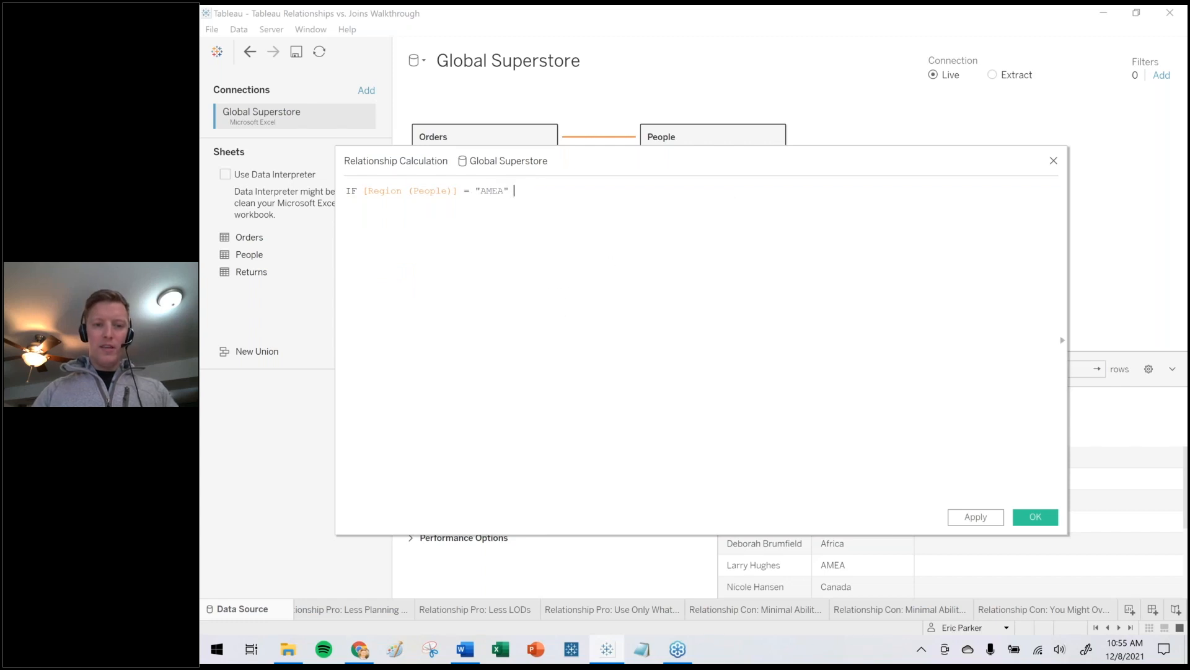
text(EN "EMEA")
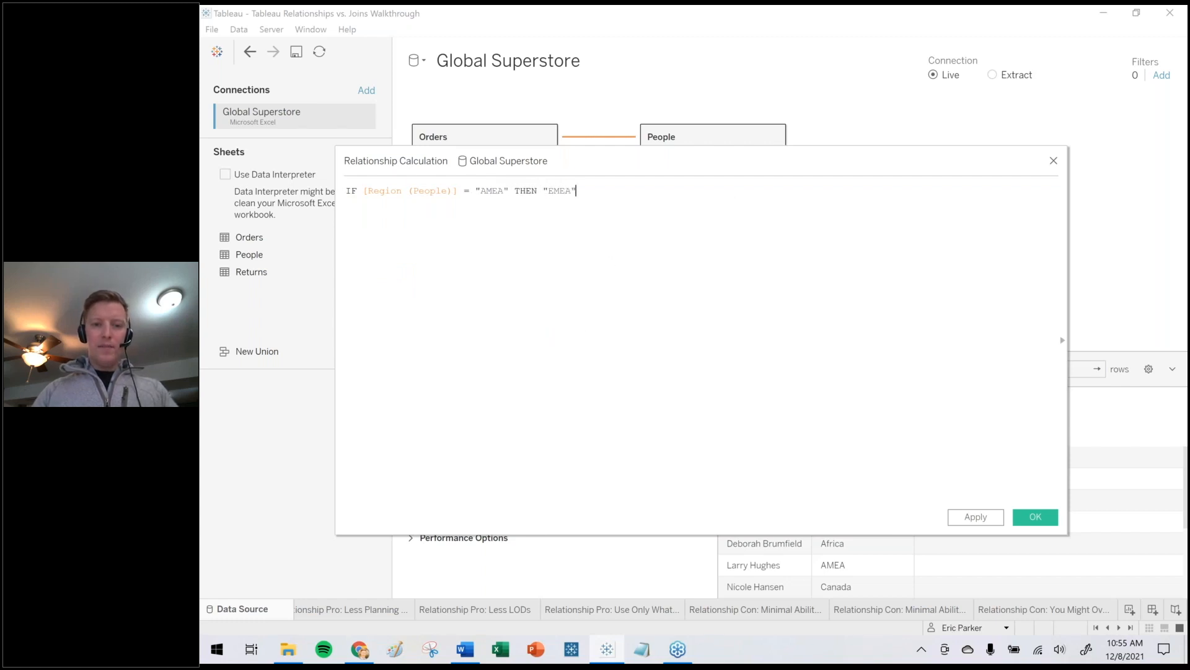
Complete the relationship calculation with ELSE [Region (People)] END, accept it, and return to the worksheet about unclean data.
key(Return)
text(ELSE [Region)
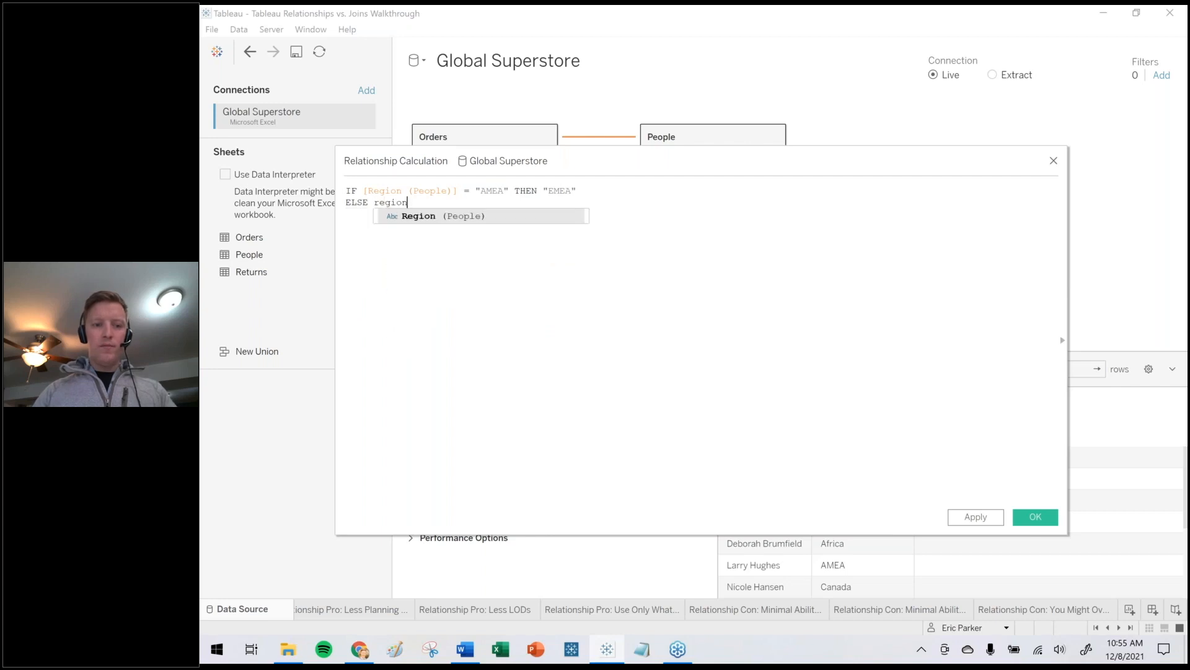
key(Return)
key(Return)
text(END)
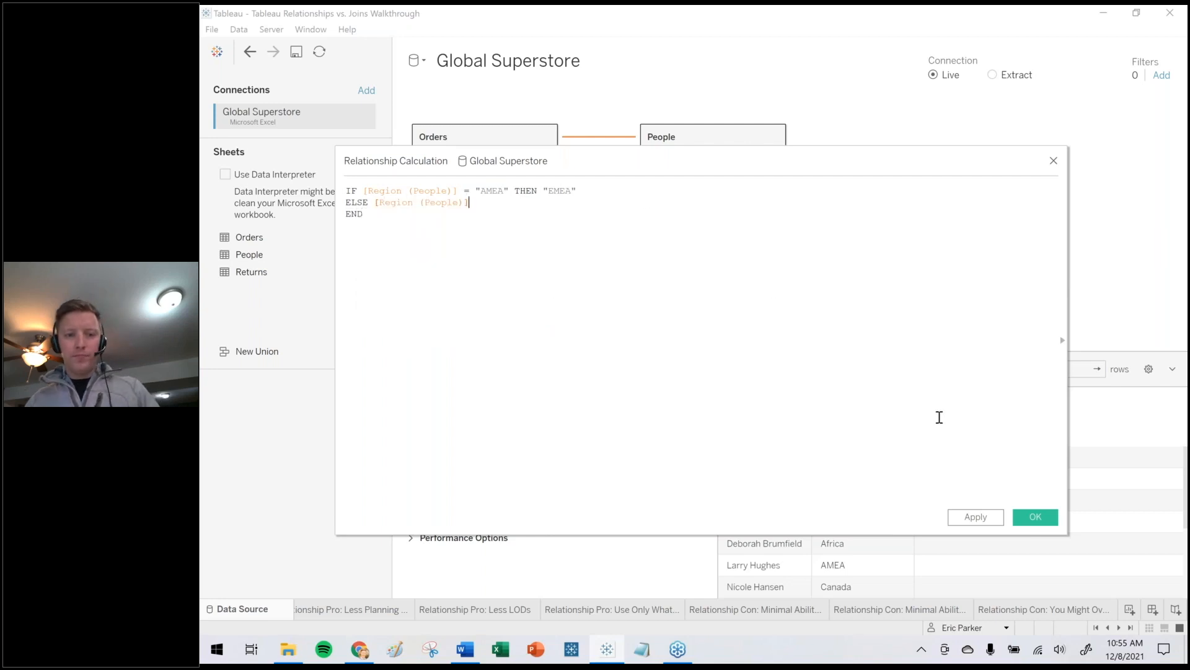
click(1035, 516)
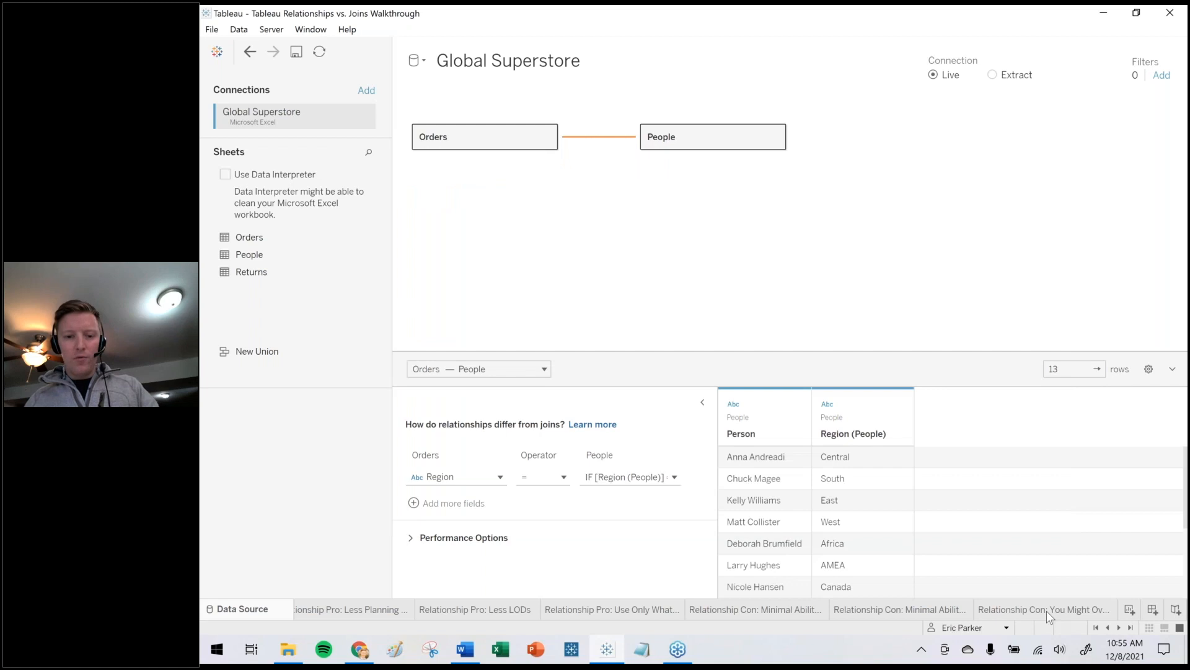
click(1046, 612)
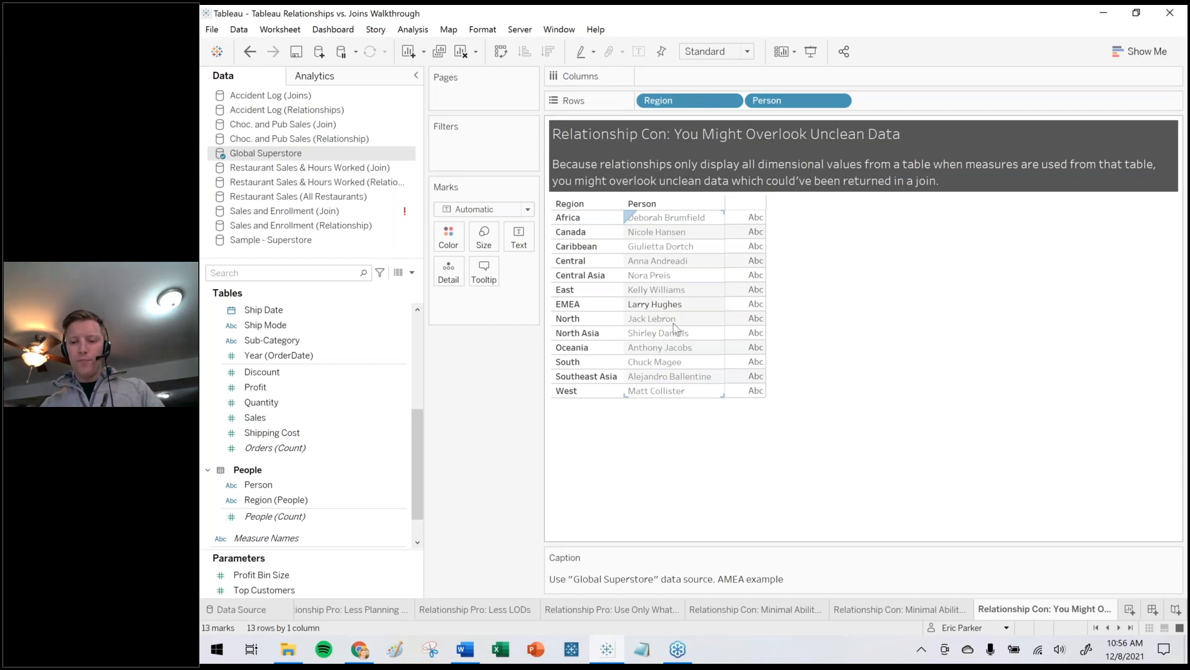
Go to the worksheet about handling nulls in calculated fields.
key(ctrl+Tab)
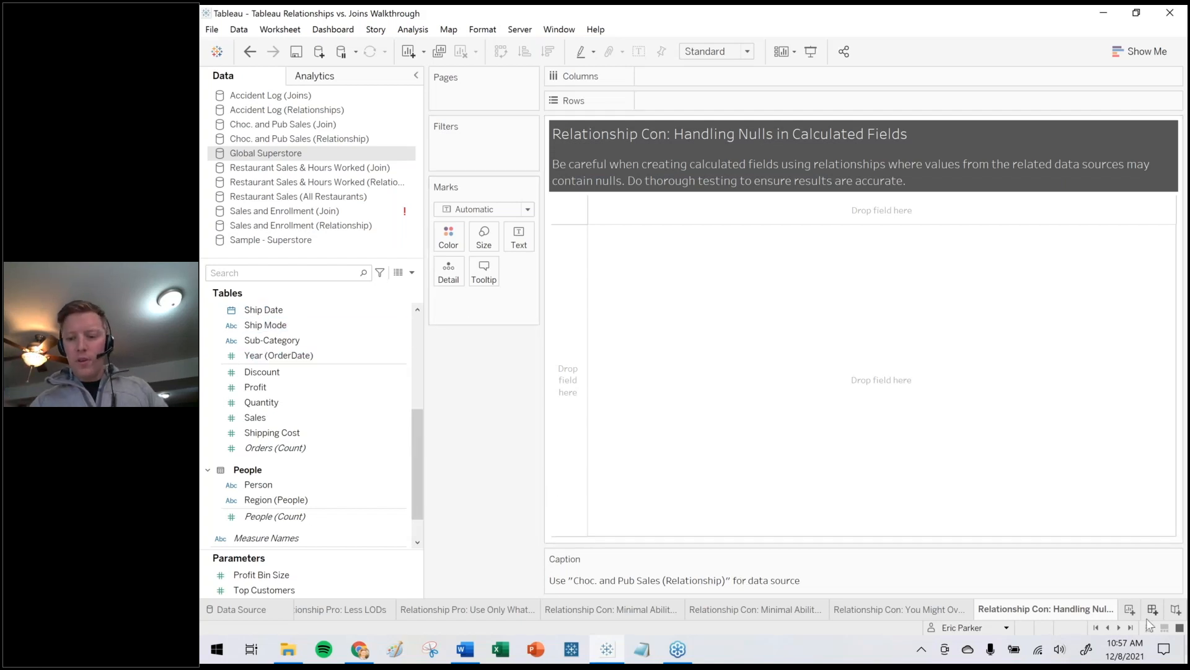
click(1118, 628)
click(780, 612)
click(694, 607)
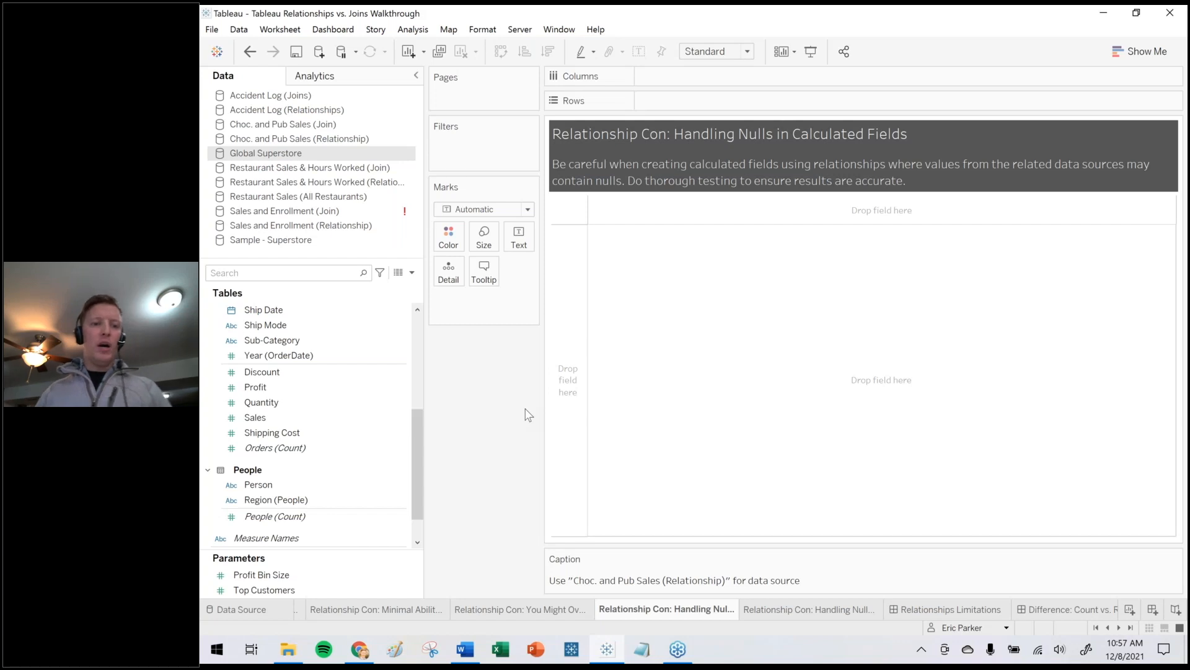
click(352, 386)
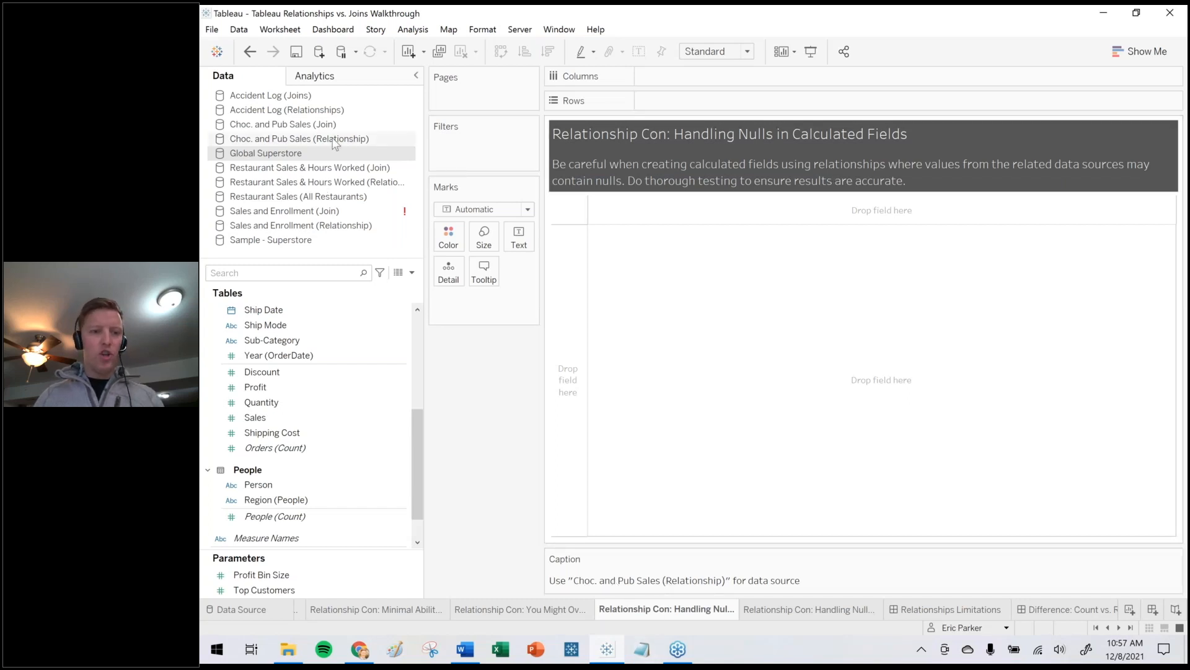
Switch to the Choc. and Pub Sales (Relationship) data source and preview the rows of the Pub Sales (No Mon) table.
click(329, 183)
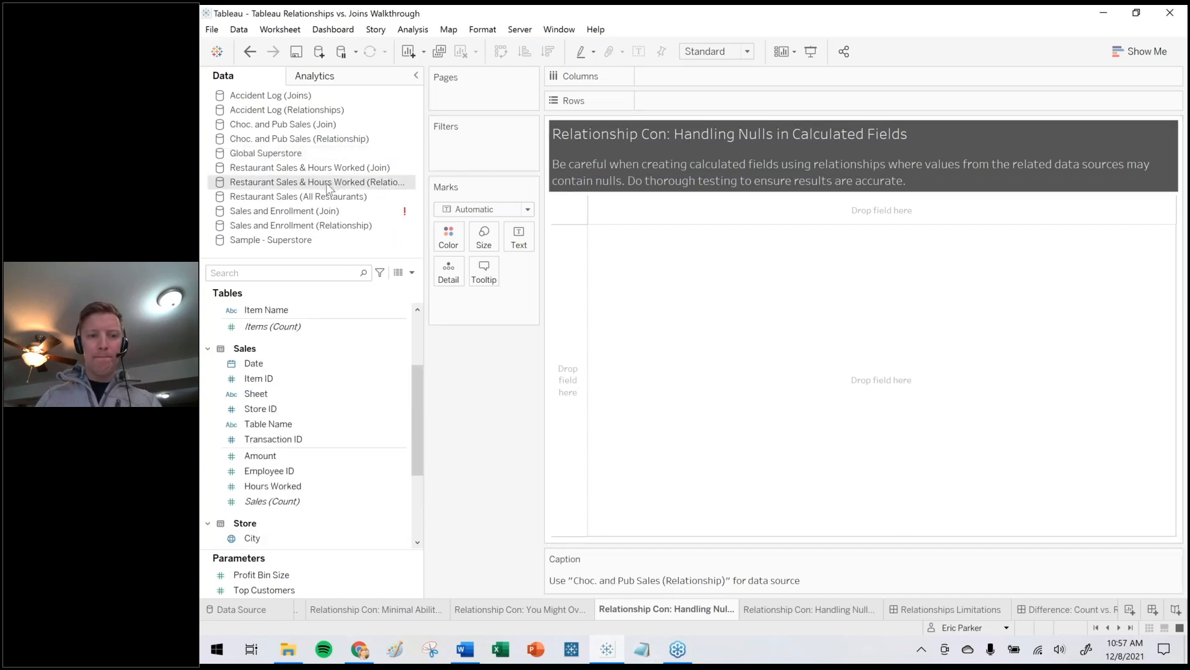
double_click(329, 183)
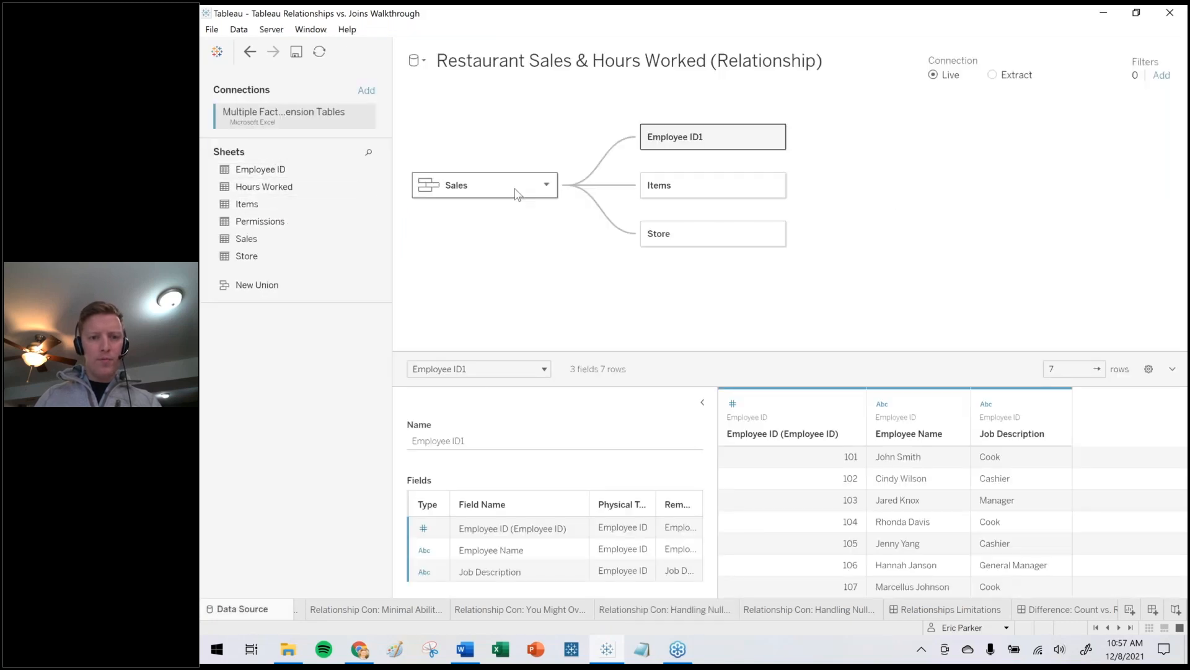
click(421, 61)
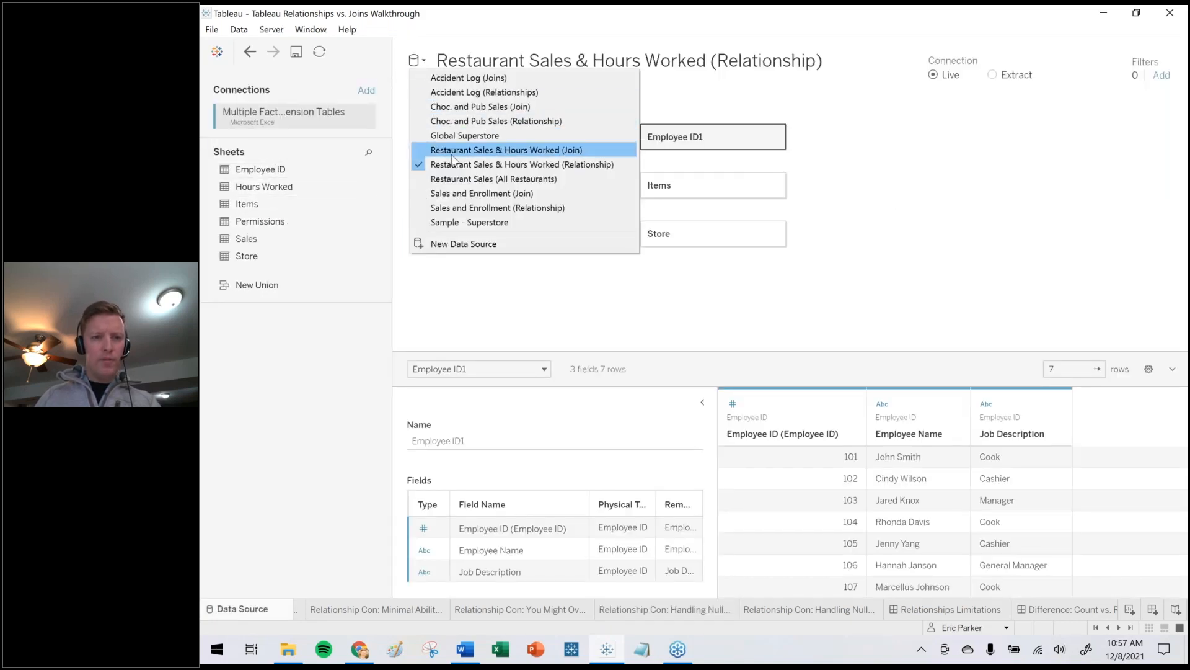
click(488, 122)
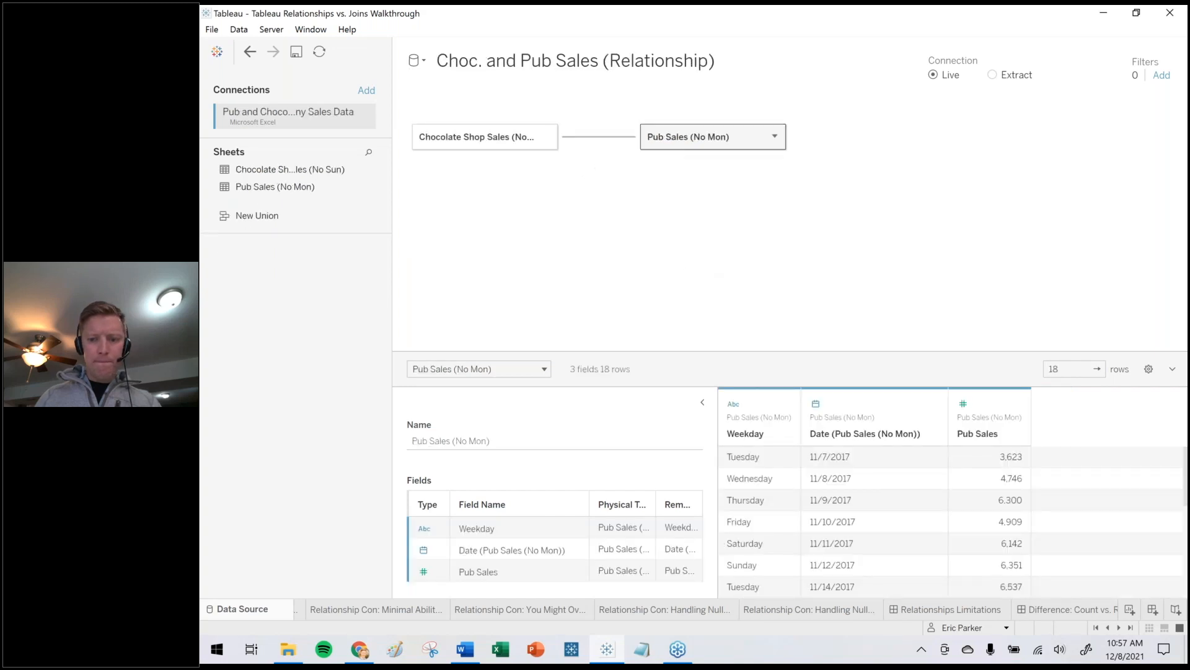
scroll(846, 493, down, 3)
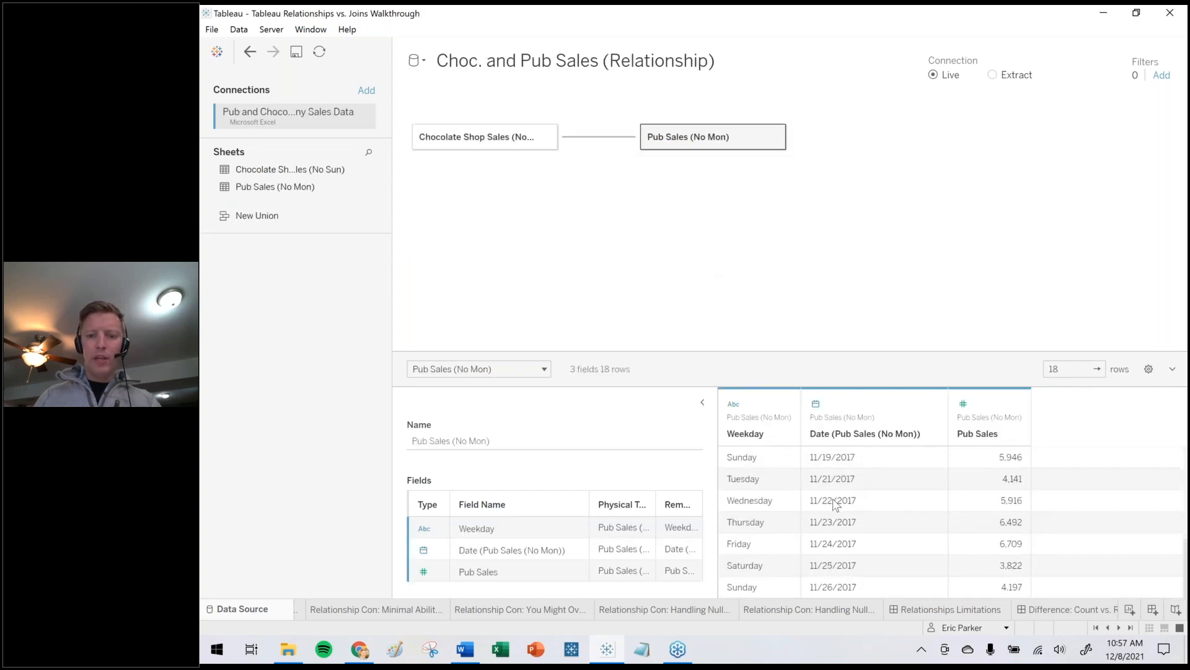
scroll(831, 496, up, 3)
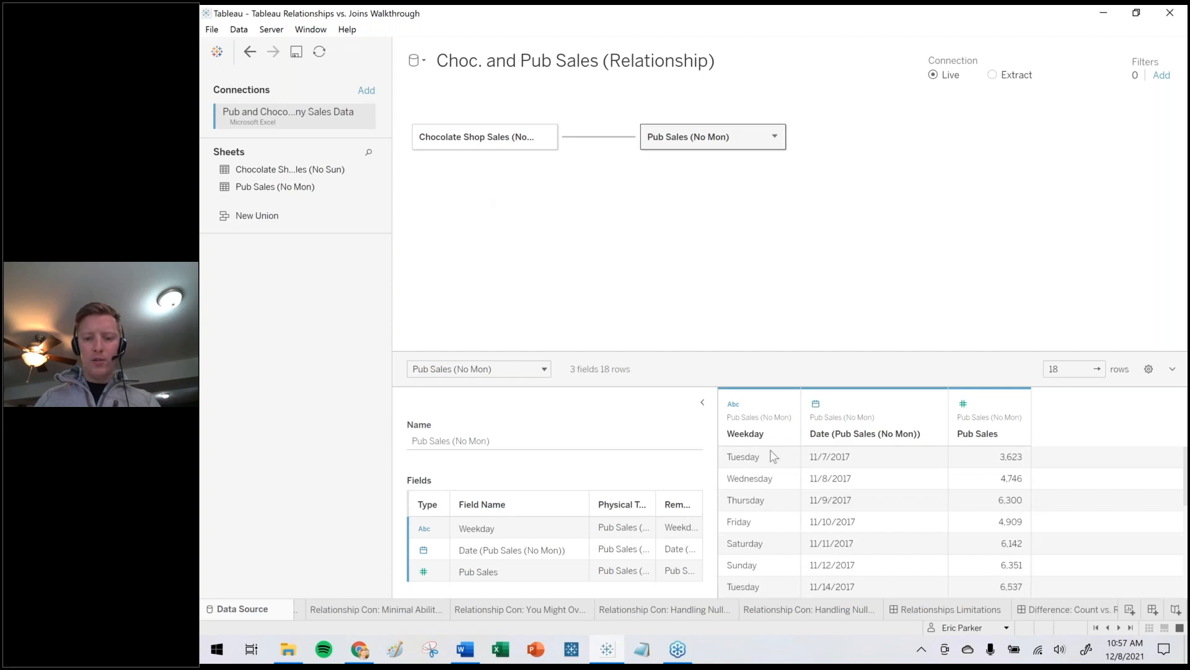
Return to the null-handling worksheet and enlarge the field list to show all Choc. and Pub Sales (Relationship) fields.
click(650, 611)
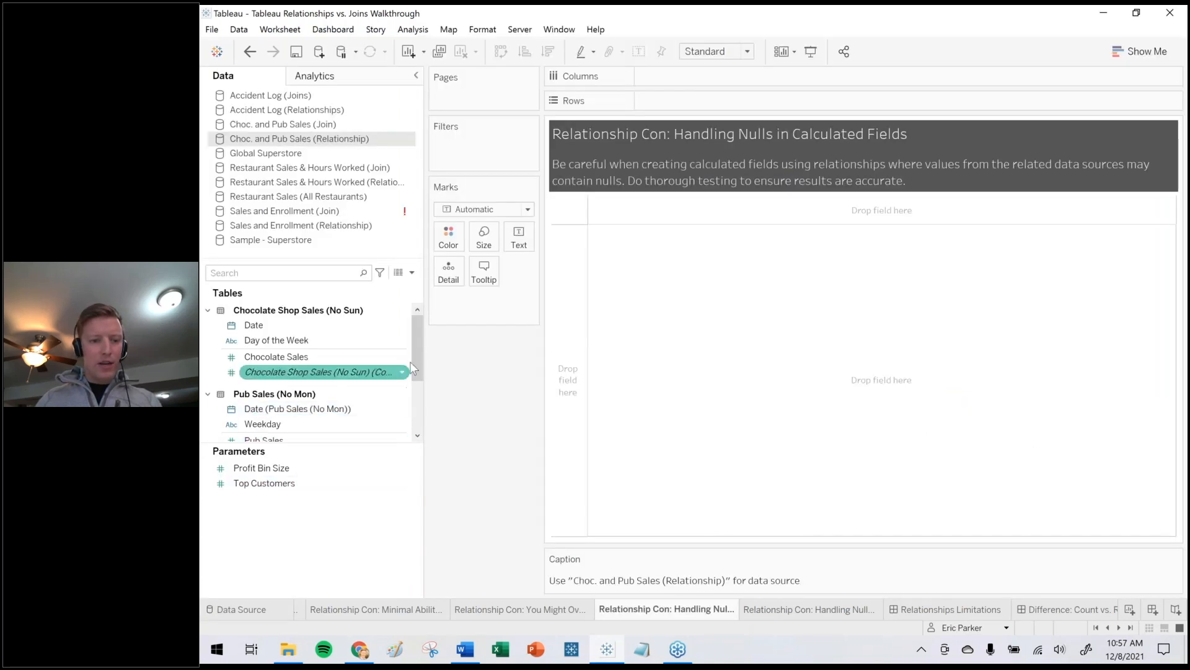
scroll(419, 375, down, 3)
drag(346, 449, 340, 552)
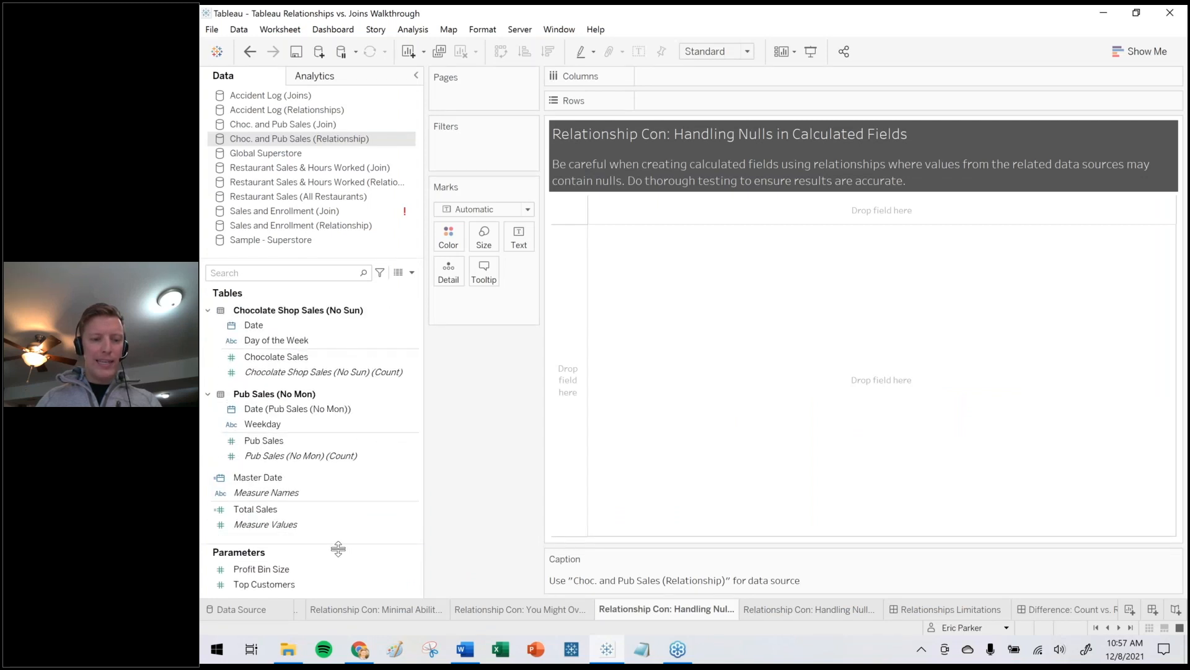
Review the formula of the Master Date calculated field and close it.
right_click(295, 542)
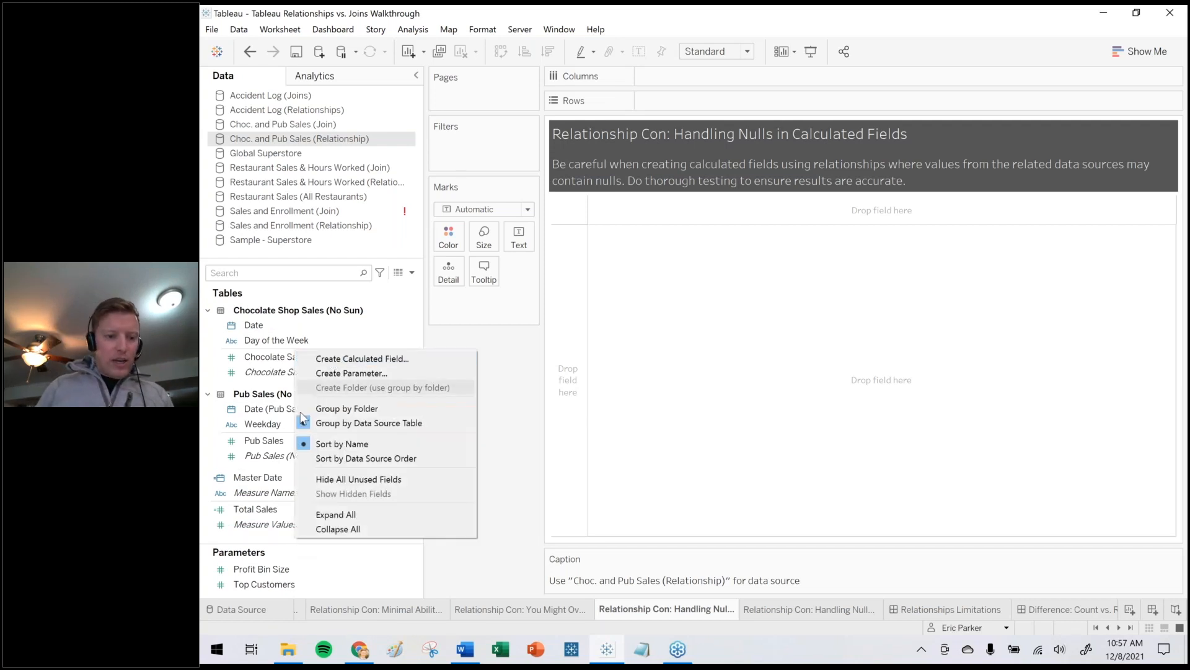
click(254, 478)
right_click(251, 477)
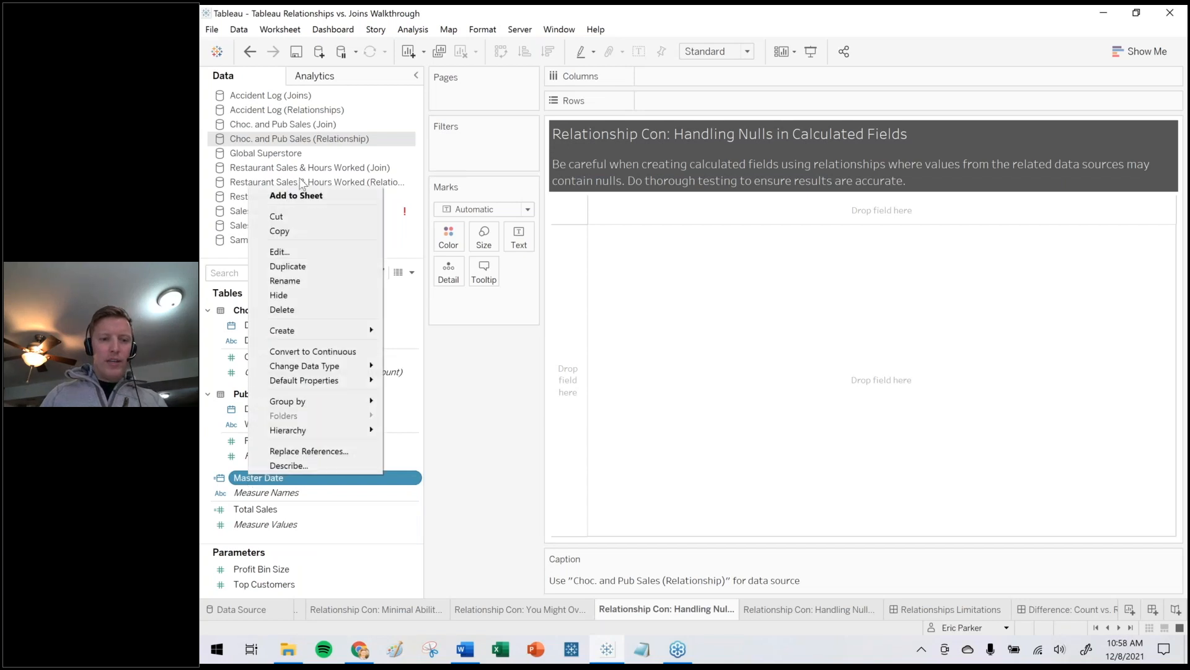
click(279, 252)
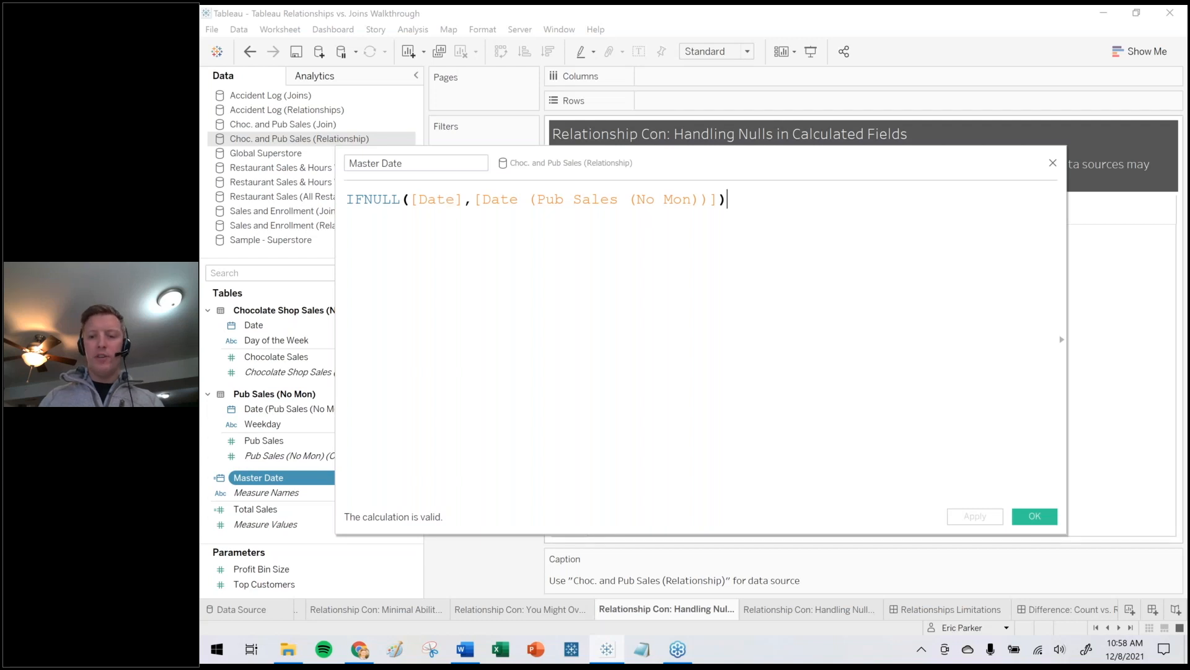
click(1022, 512)
Add Master Date to the rows as MDY(Master Date).
drag(296, 474, 719, 106)
click(659, 304)
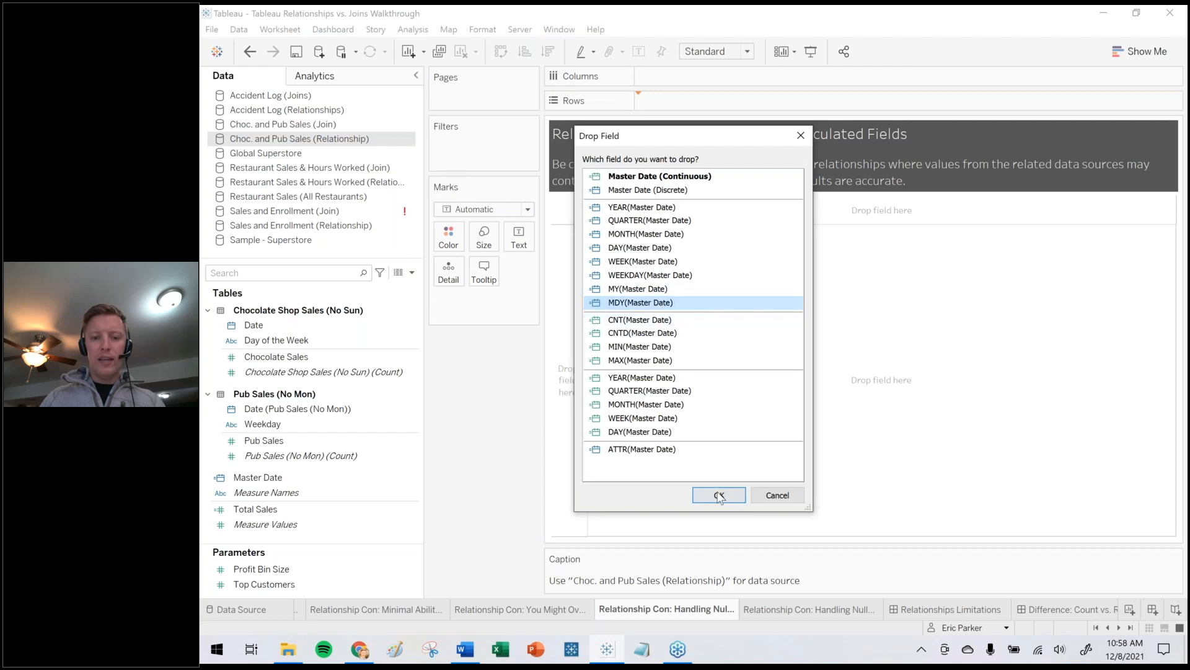
click(719, 495)
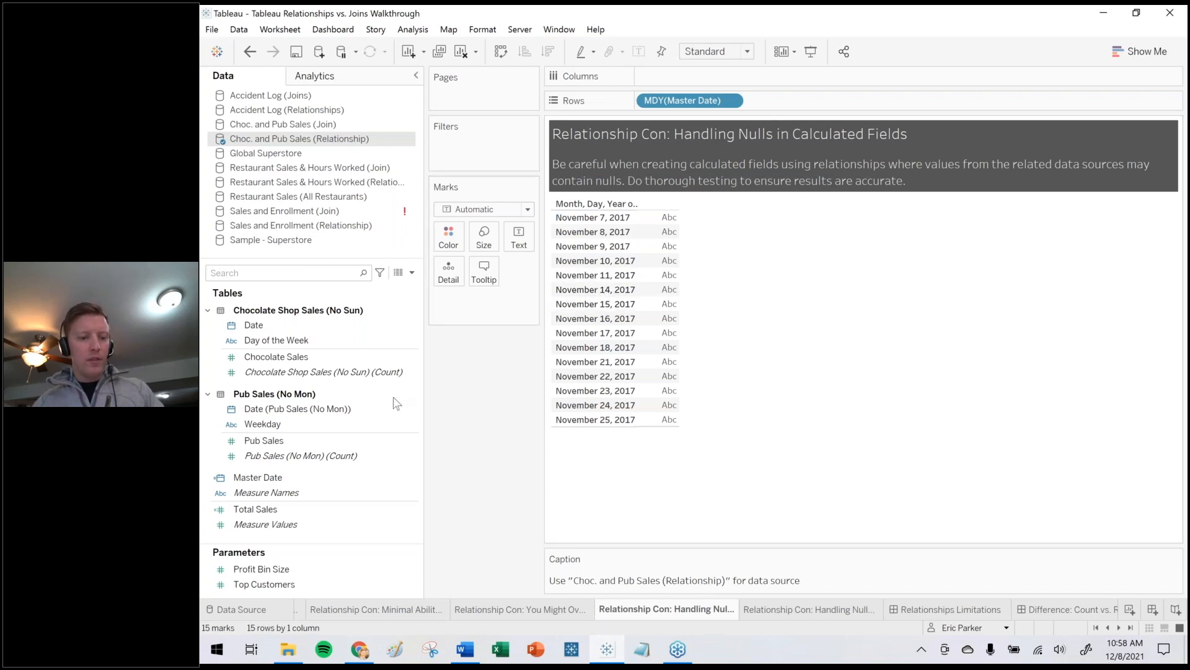
Review the Total Sales formula, comparing the commented-out ZN(SUM()) line with the active SUM(ZN()) line, and close it.
click(249, 512)
right_click(250, 512)
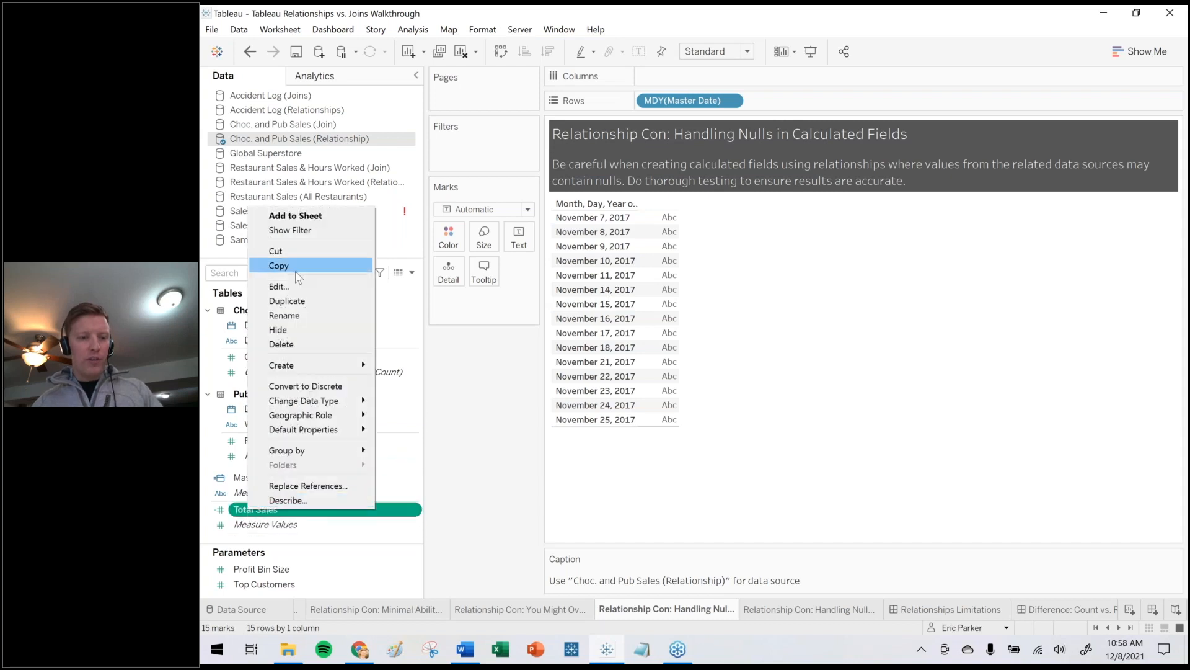
click(285, 286)
scroll(671, 379, up, 2)
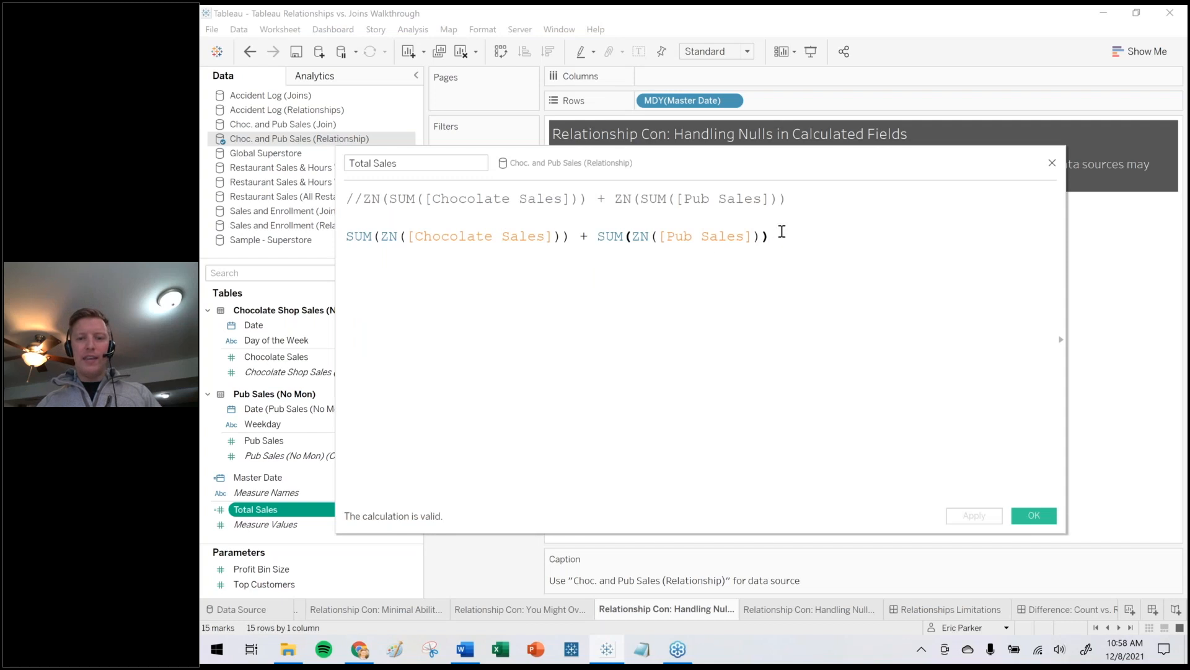
drag(776, 238, 345, 236)
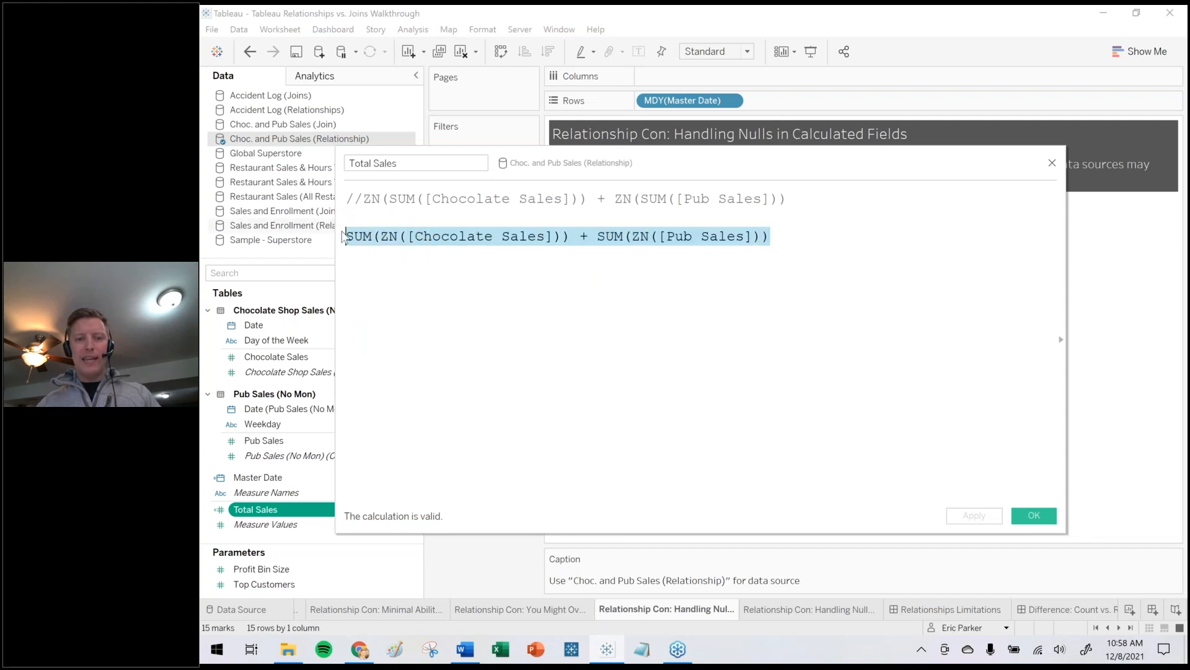
click(883, 258)
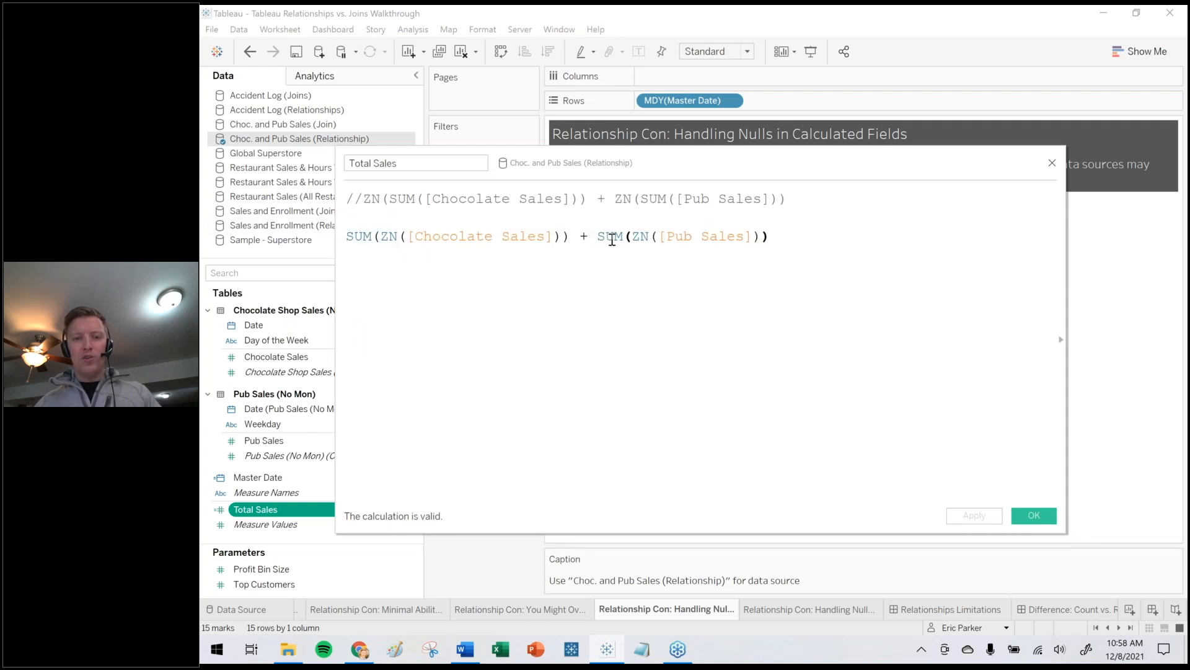
drag(799, 199, 345, 198)
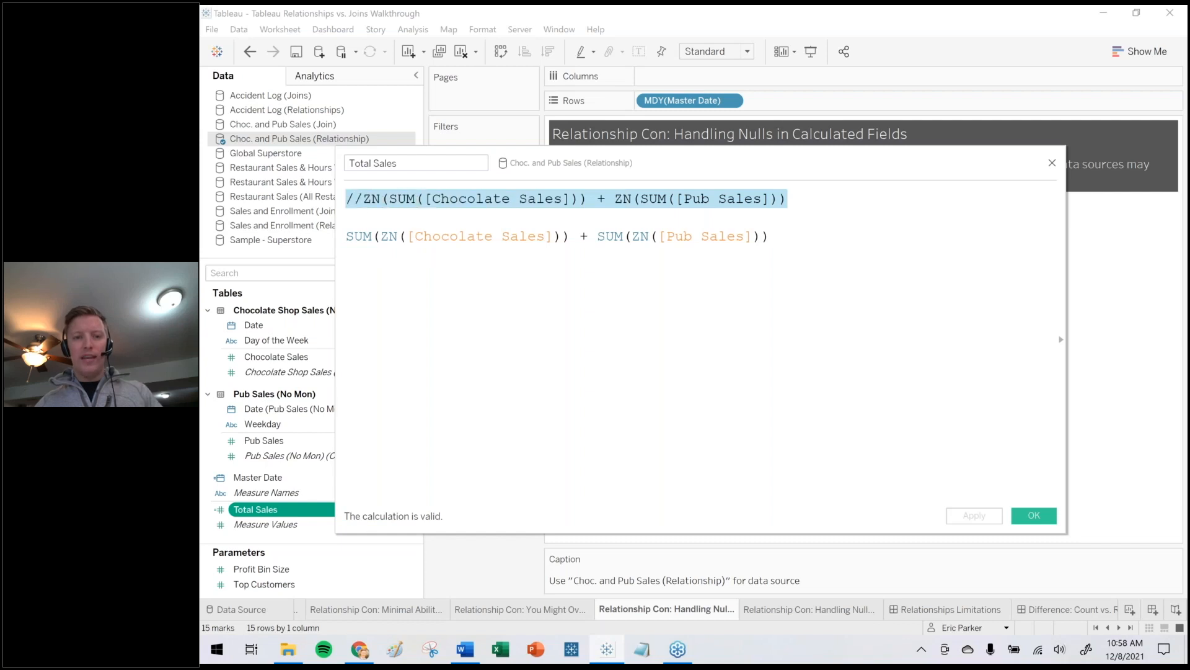
click(875, 278)
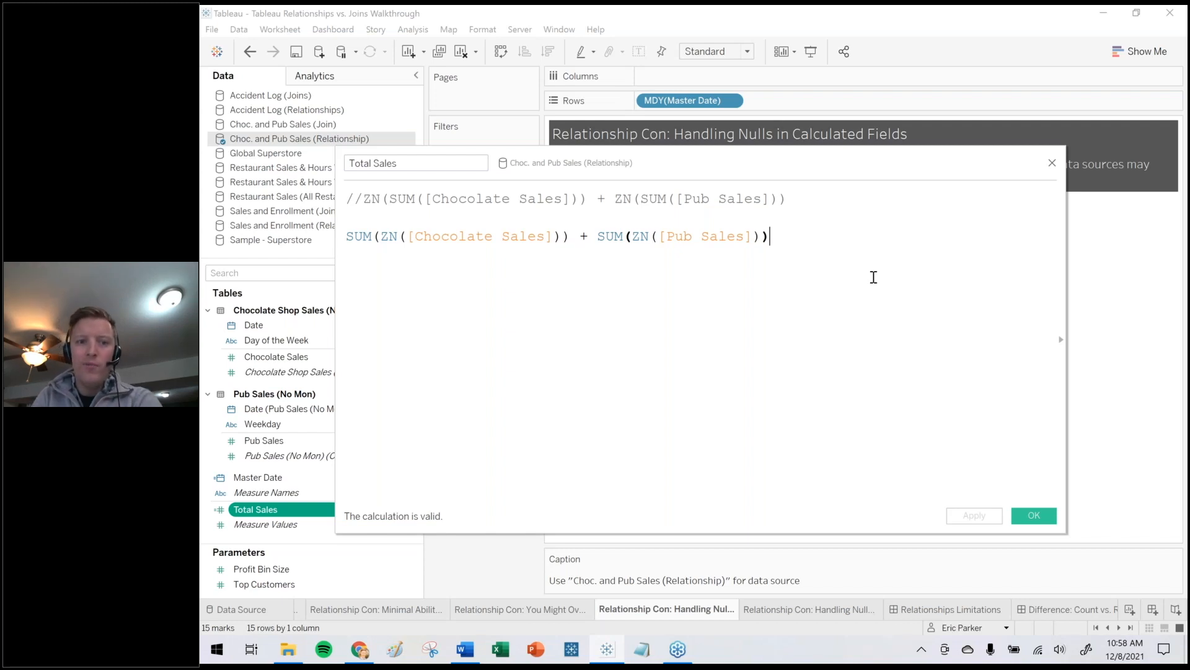
click(381, 236)
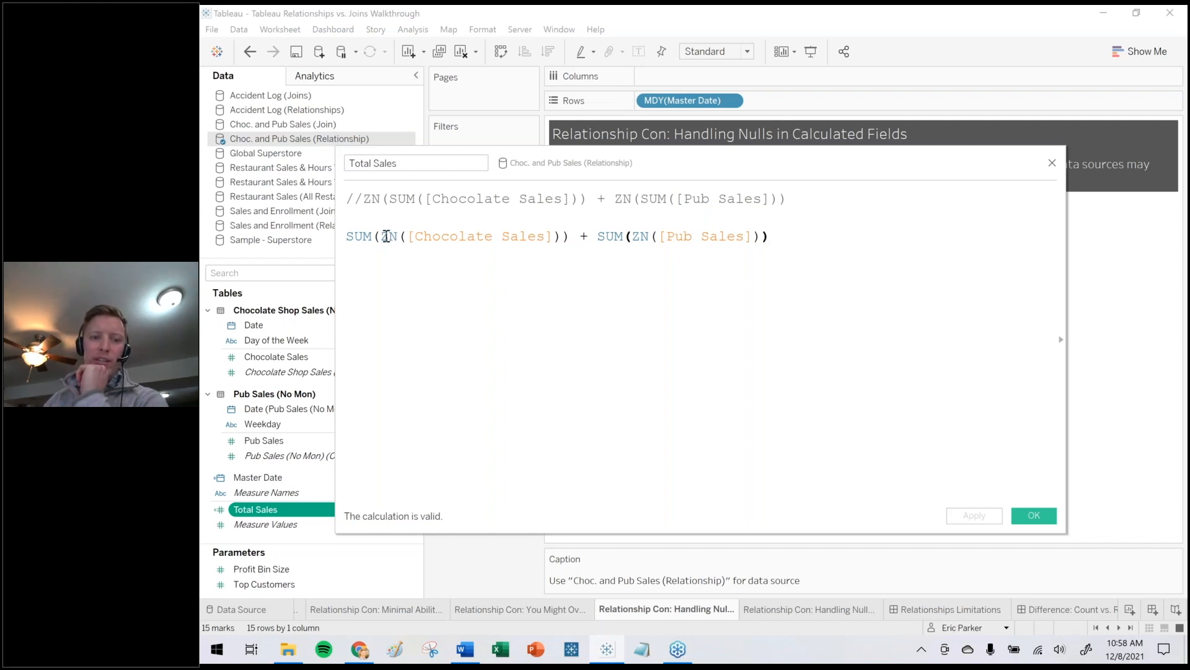
drag(381, 236, 563, 236)
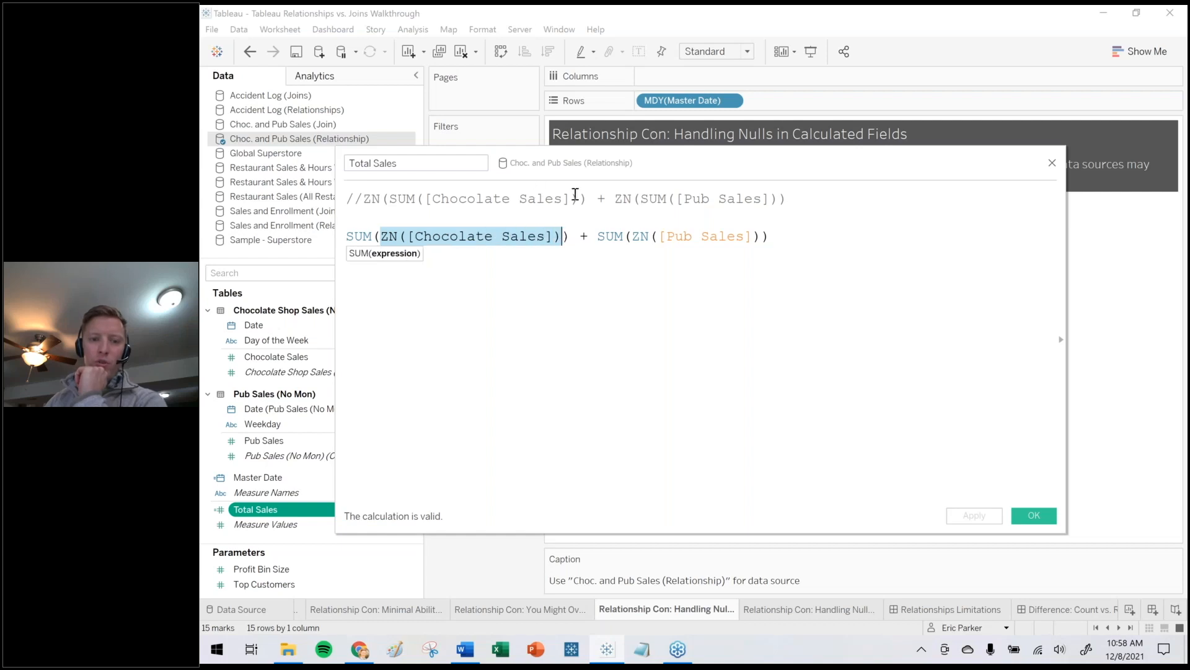
drag(579, 196, 376, 201)
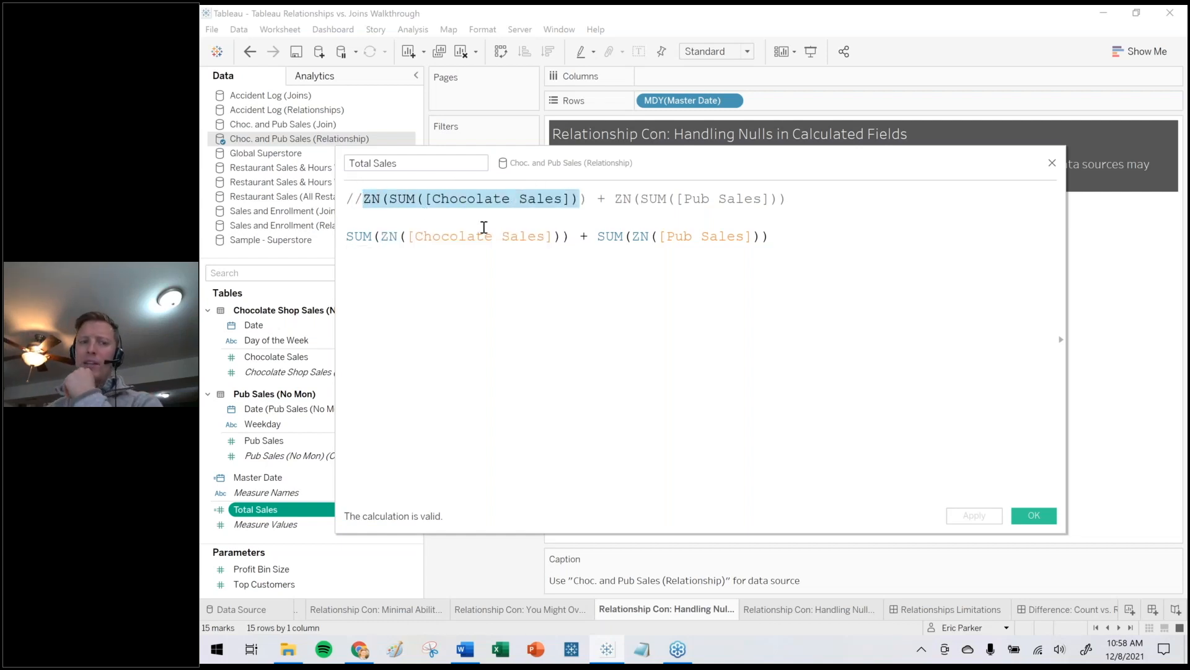
click(675, 344)
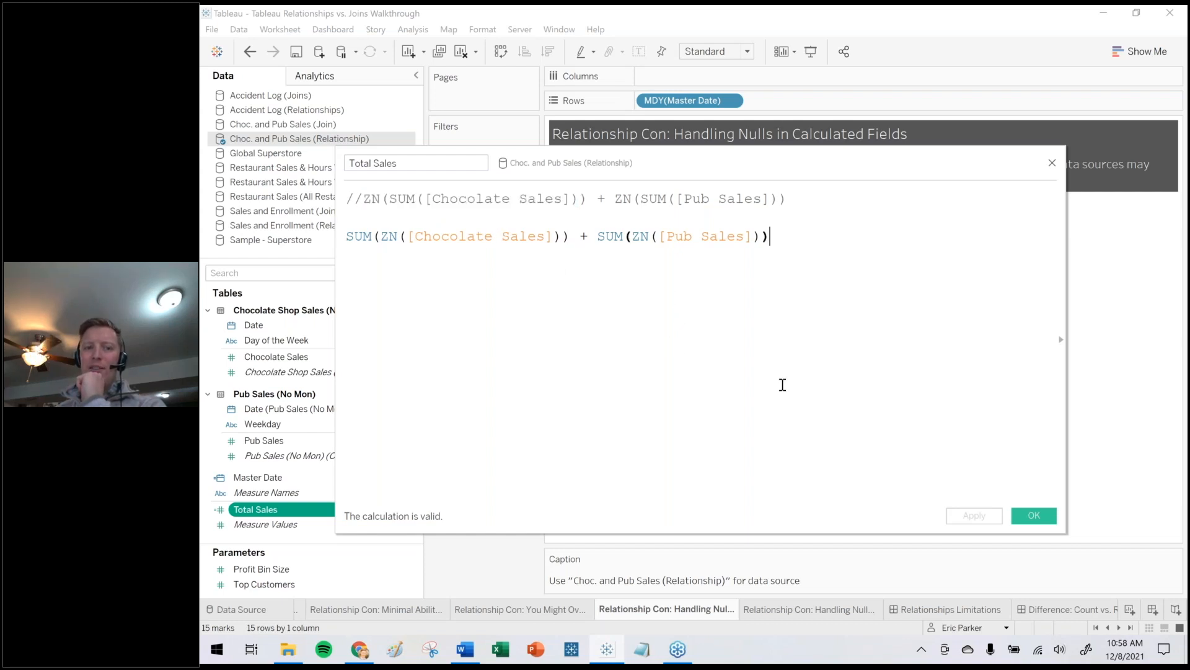
click(1033, 515)
Show Total Sales as text for each Master Date and inspect the November 12, 2017 row.
drag(255, 509, 527, 236)
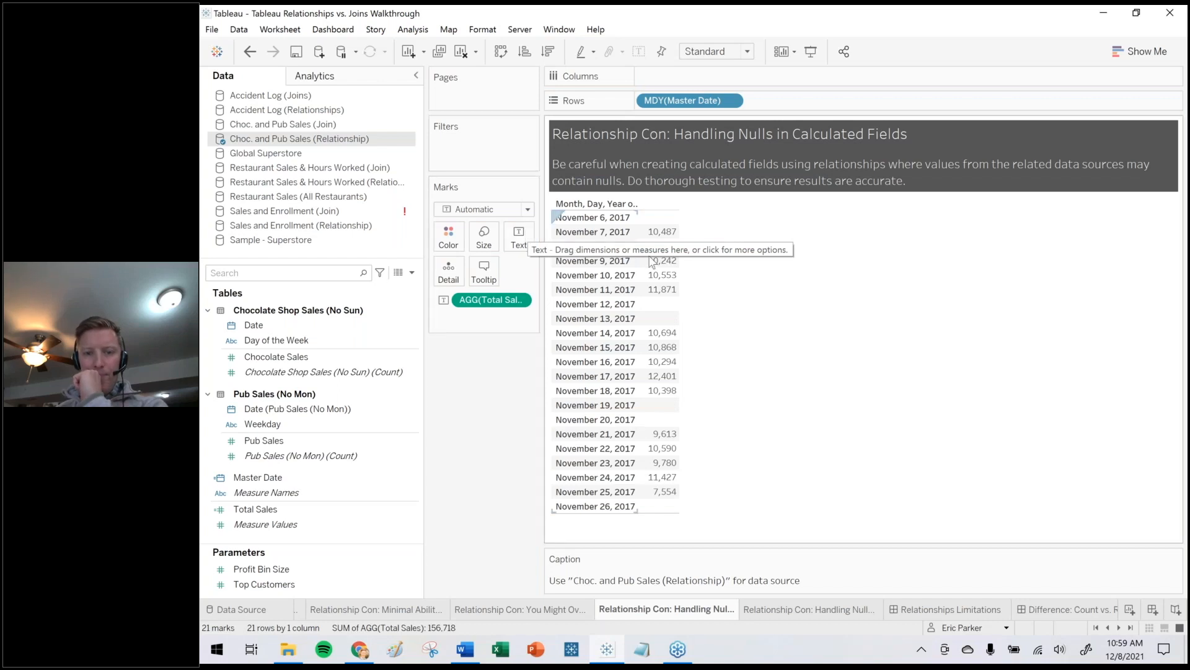
click(614, 303)
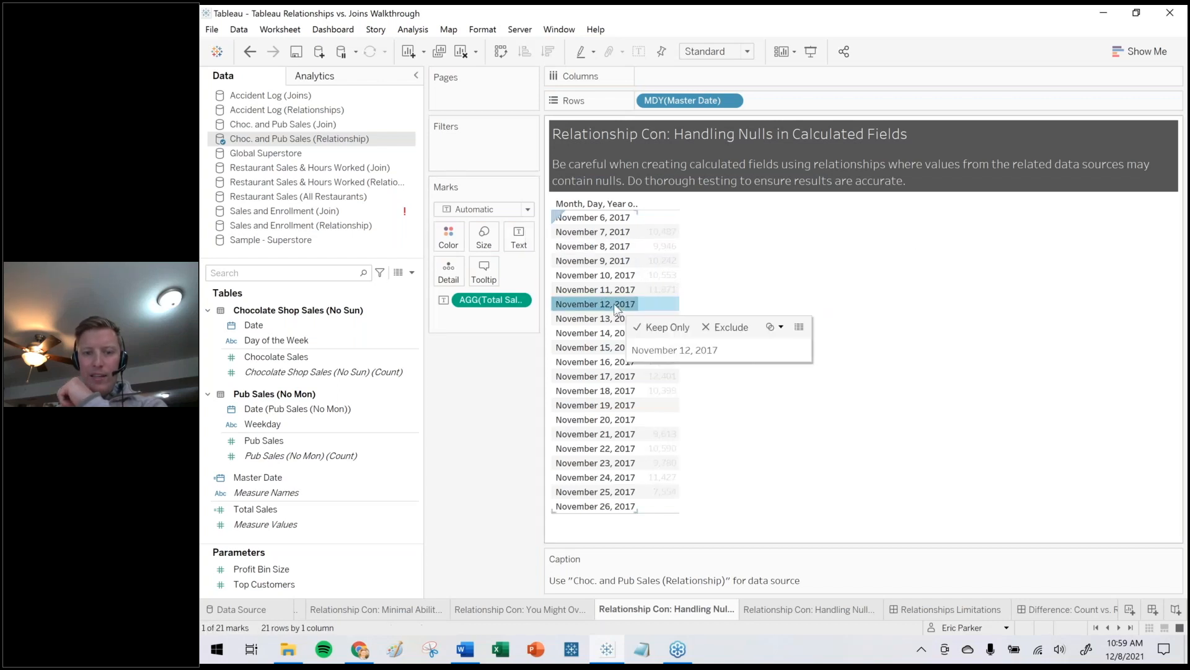
click(863, 314)
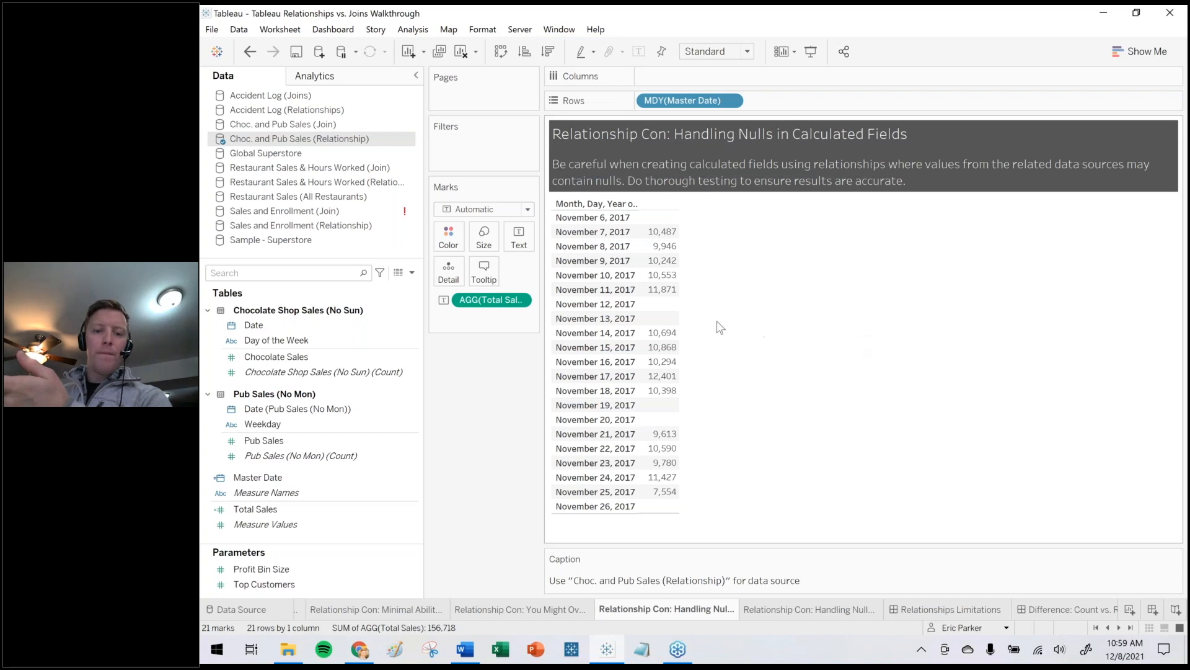
mouse_move(653, 308)
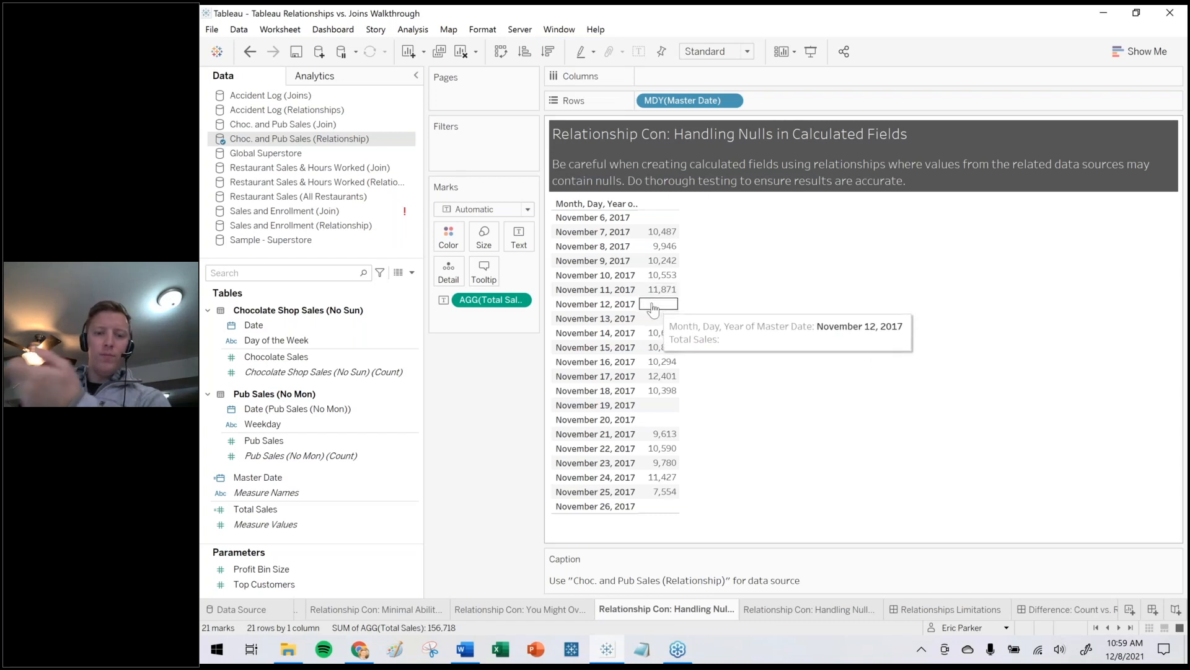
Edit Total Sales to use ZN(SUM([Chocolate Sales])) + ZN(SUM([Pub Sales])), commenting out the SUM(ZN()) line, and apply the change.
click(278, 509)
right_click(278, 509)
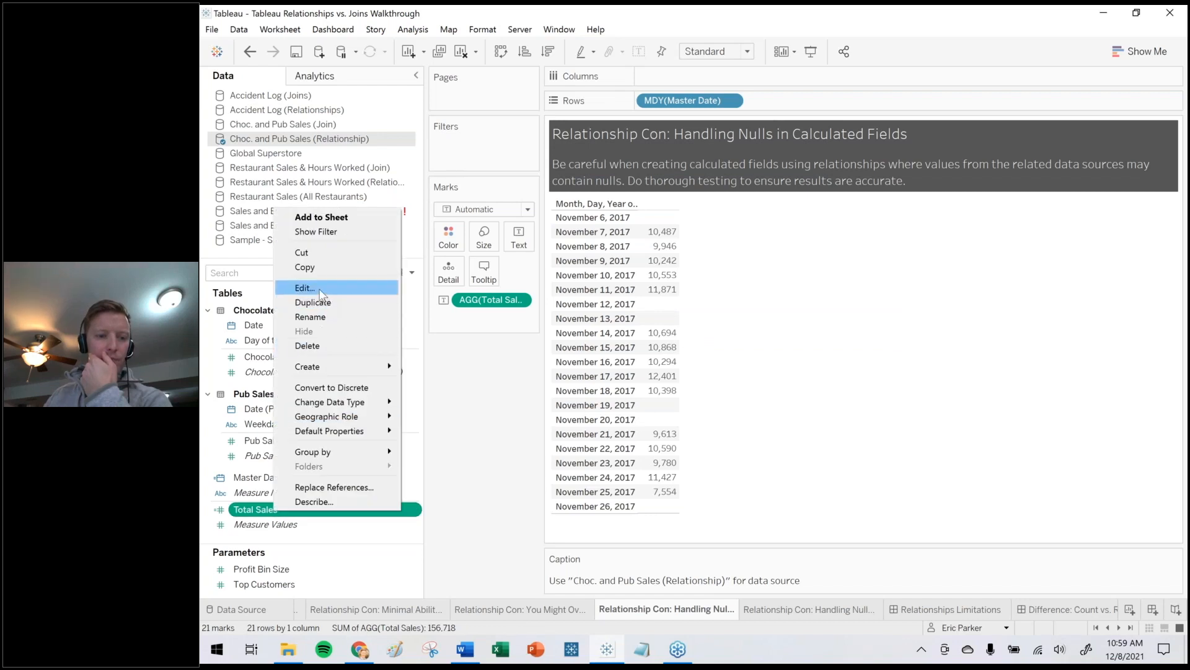
click(321, 289)
click(347, 218)
text(//)
drag(357, 195, 343, 195)
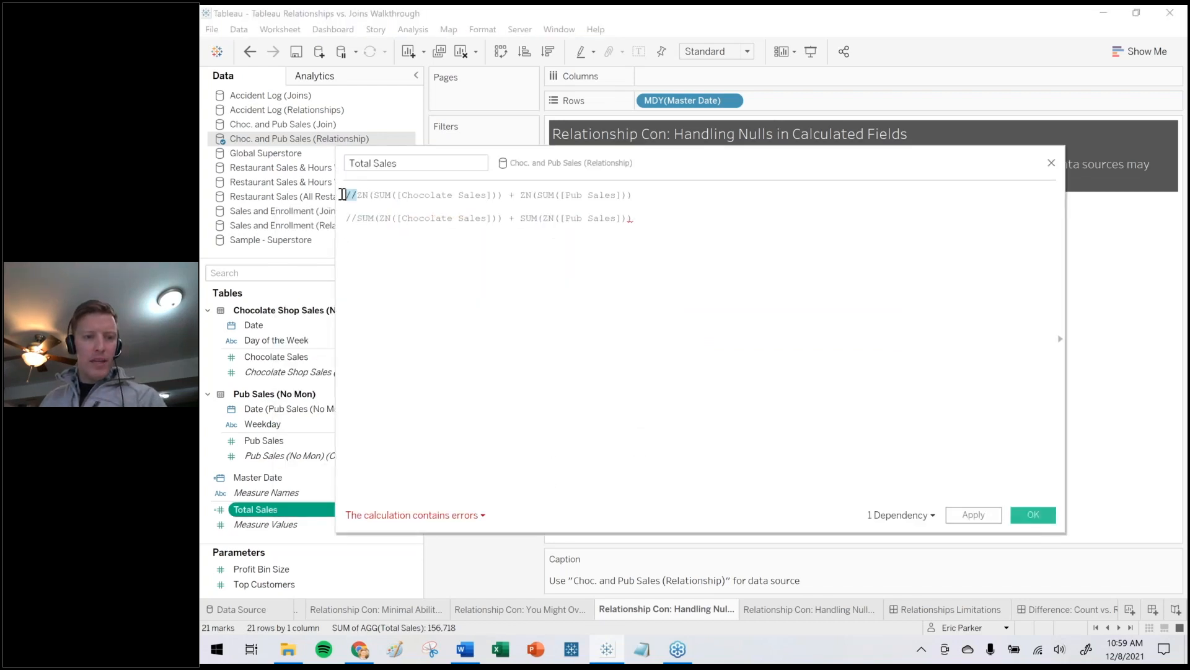
key(BackSpace)
click(678, 252)
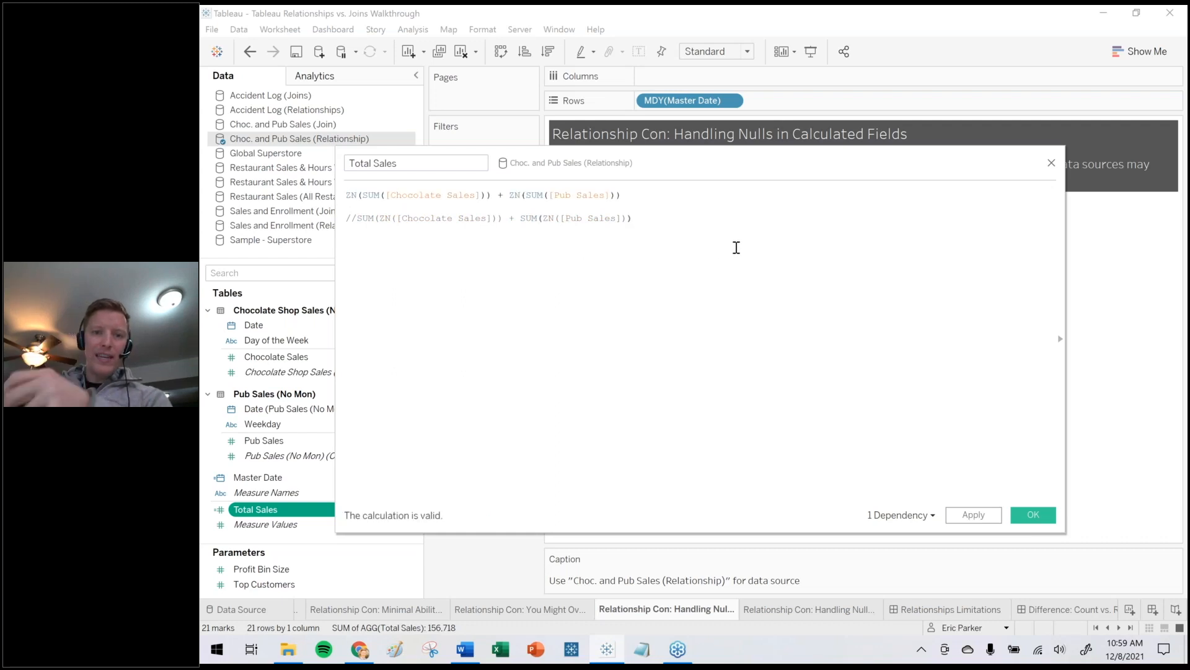
drag(756, 160, 249, 123)
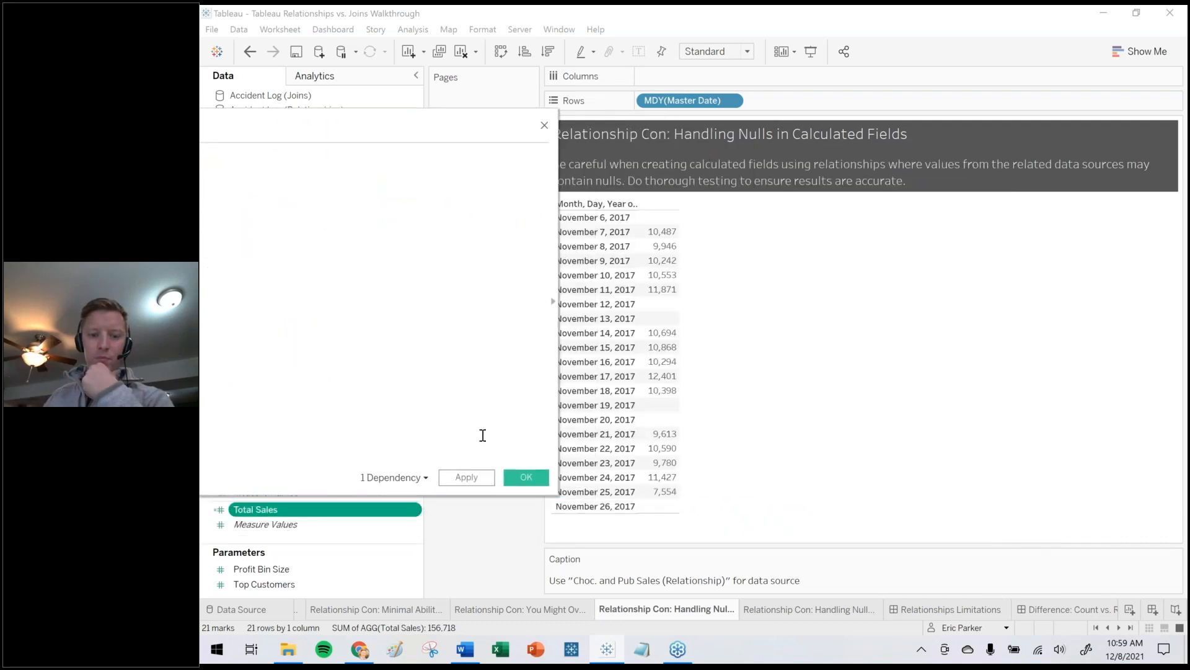
click(526, 478)
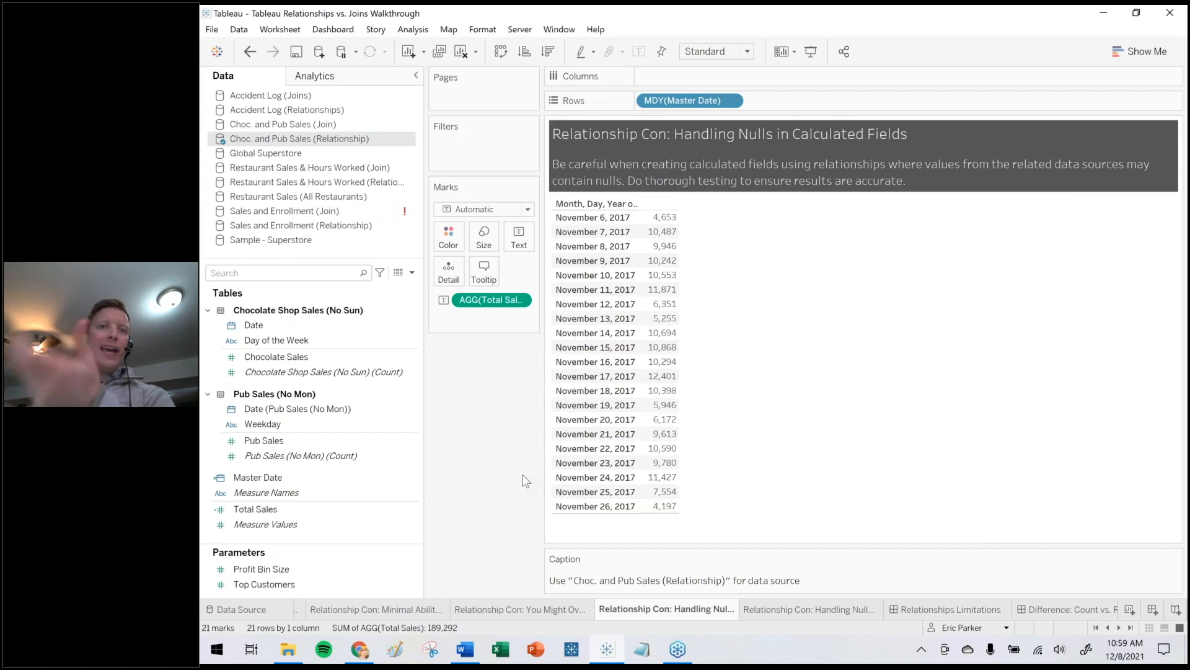
Add a grand total to the table of Total Sales by date and return to the data fields.
click(345, 76)
drag(244, 179, 760, 222)
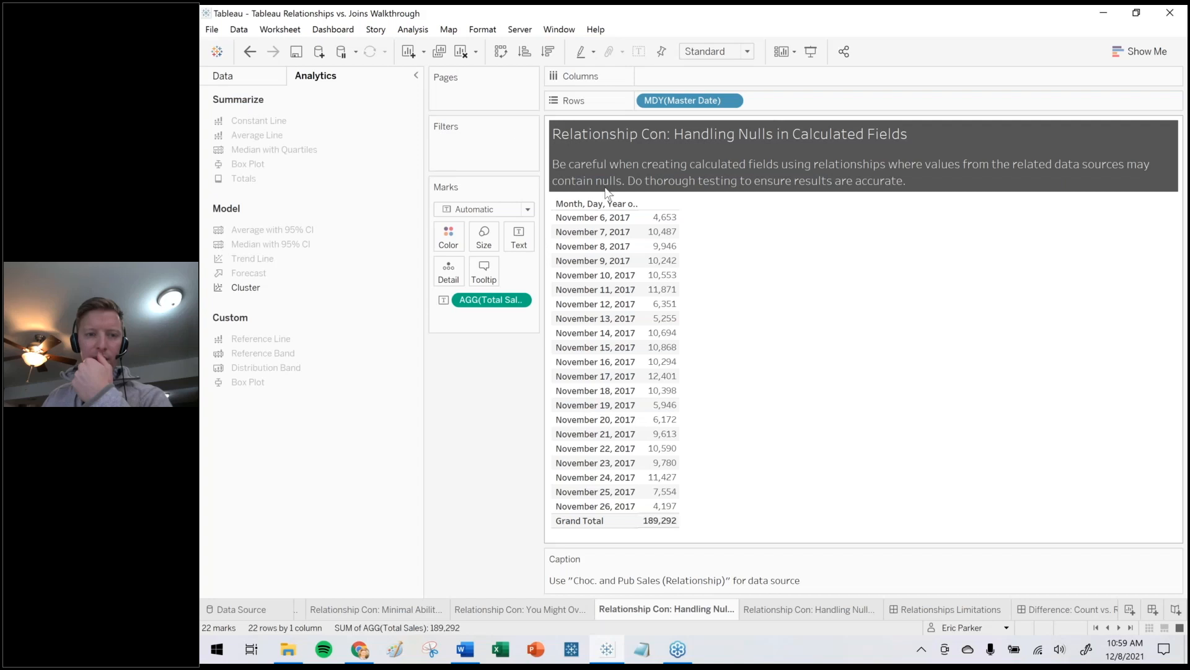
click(251, 77)
mouse_move(650, 527)
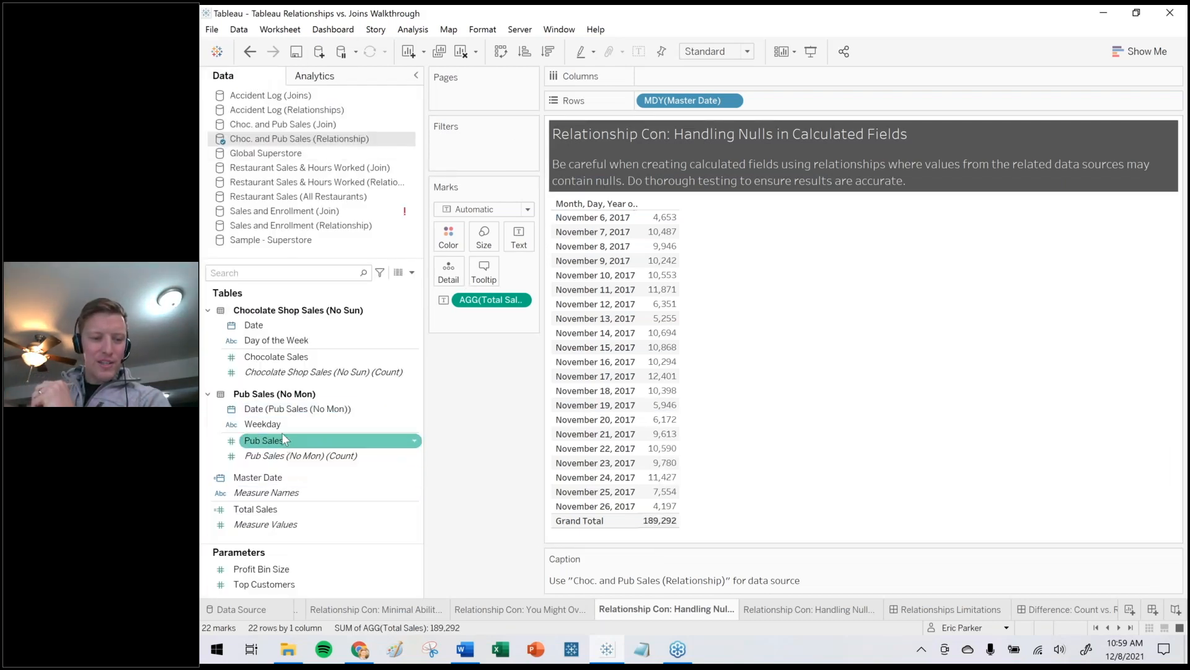
Switch Total Sales back to SUM(ZN([Chocolate Sales])) + SUM(ZN([Pub Sales])), commenting out the ZN(SUM()) line.
right_click(291, 512)
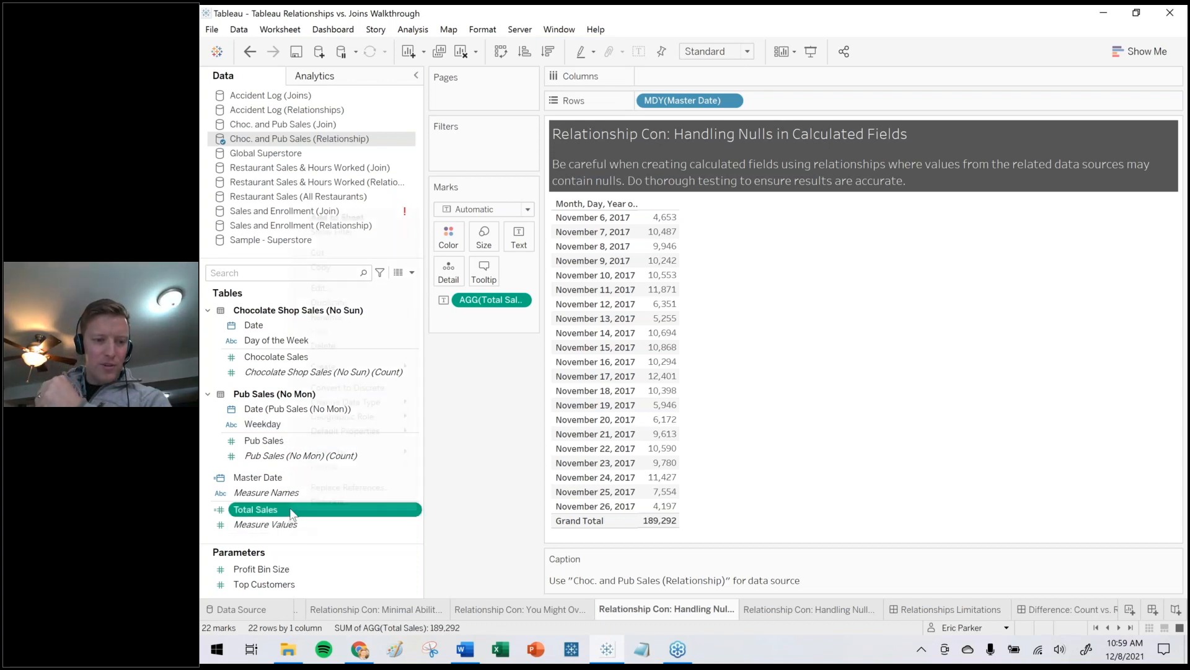
click(322, 286)
click(344, 184)
key(BackSpace)
key(BackSpace)
click(336, 161)
text(//)
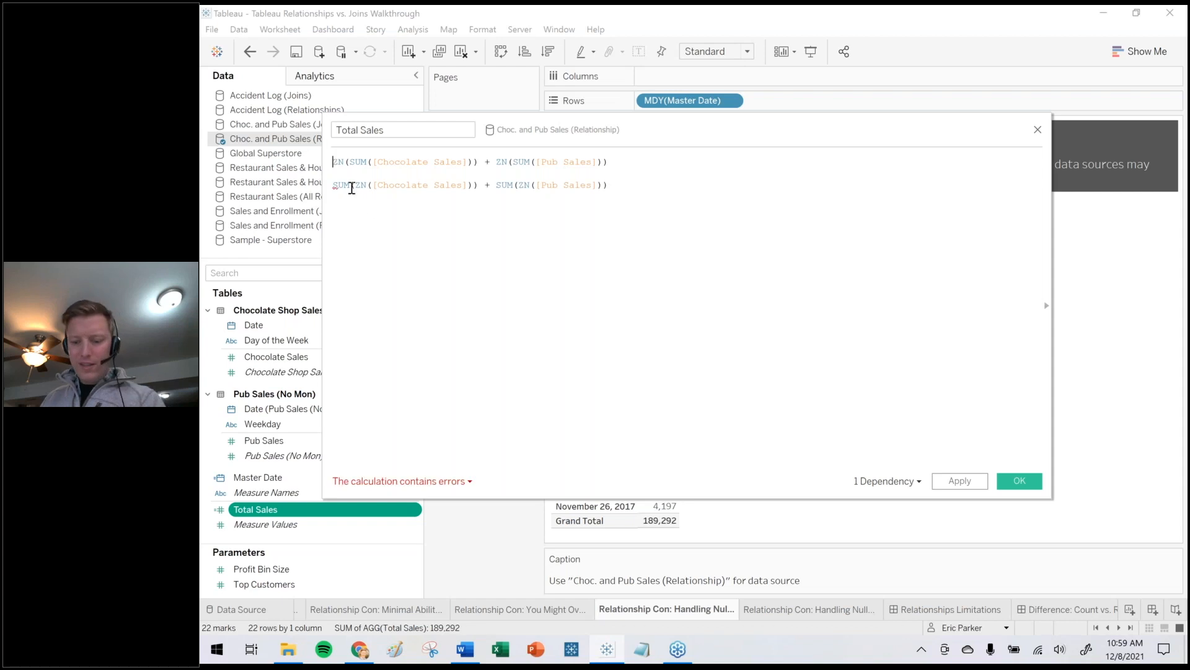
click(1019, 481)
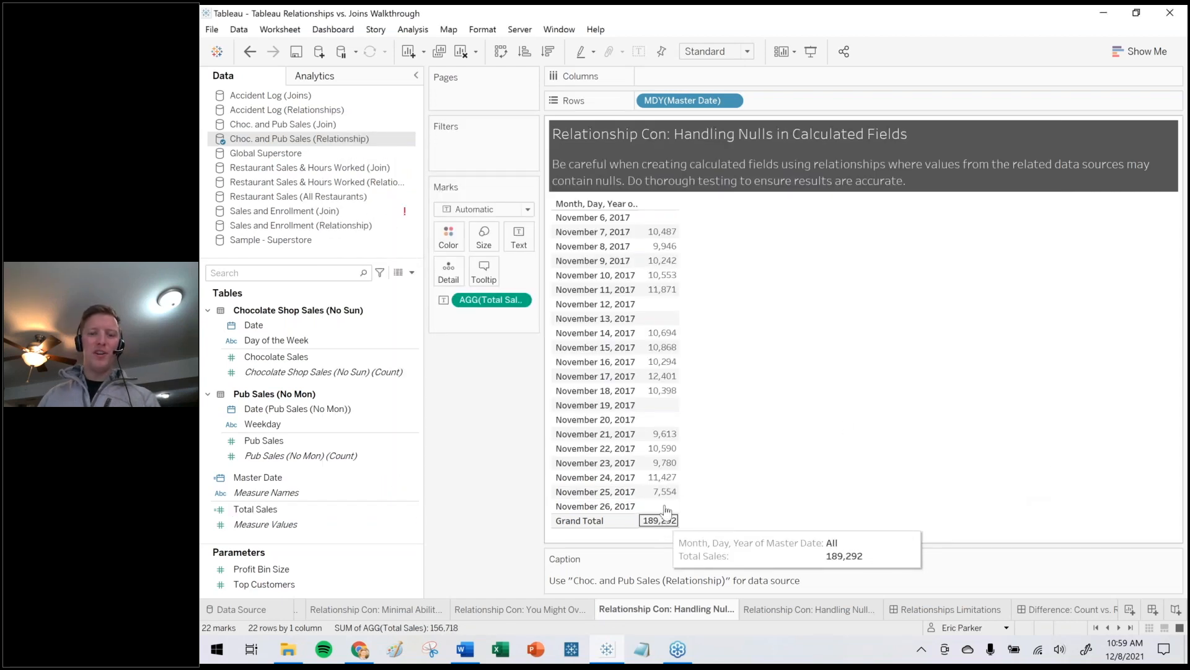
mouse_move(667, 425)
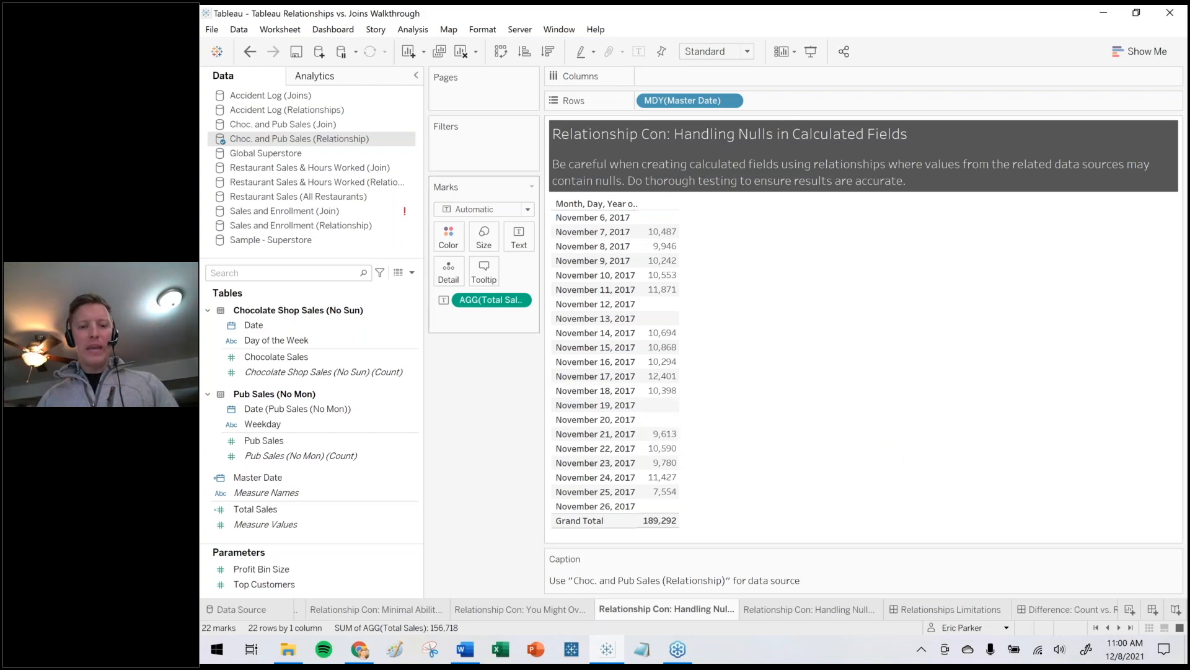
drag(510, 333, 587, 315)
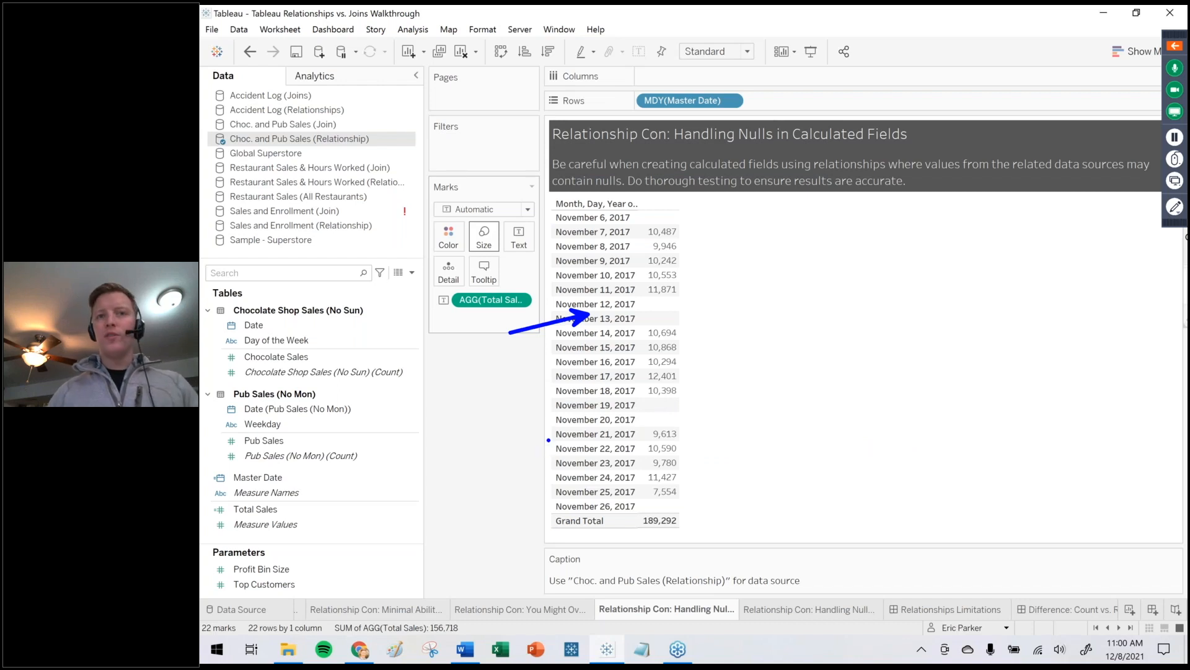
key(Escape)
Reactivate the ZN(SUM([Chocolate Sales])) + ZN(SUM([Pub Sales])) line in Total Sales, comment out the SUM(ZN()) line, and save the calculation.
right_click(282, 509)
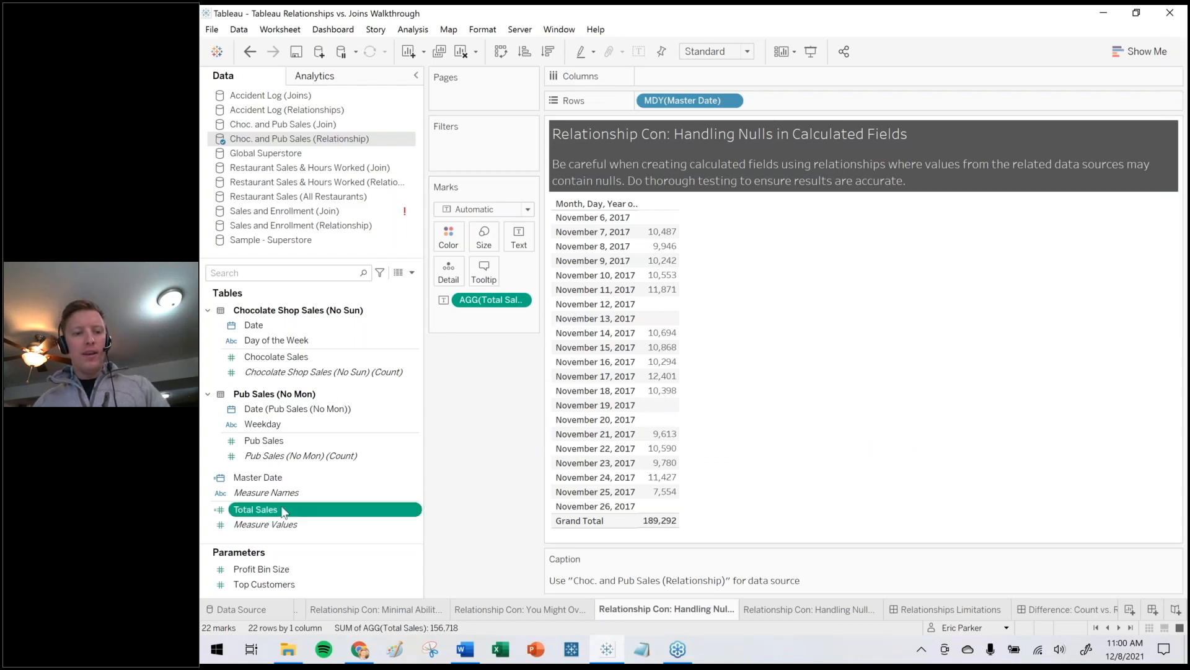
click(312, 284)
click(333, 186)
click(335, 184)
text(//)
key(Up)
key(BackSpace)
key(BackSpace)
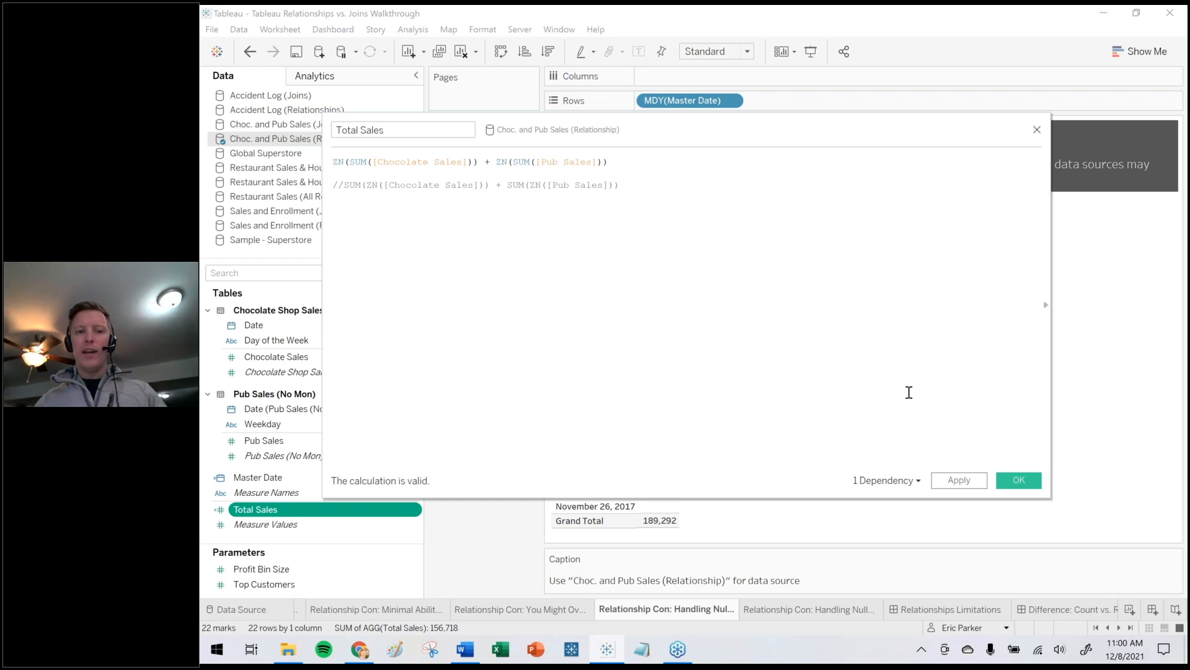
click(1017, 481)
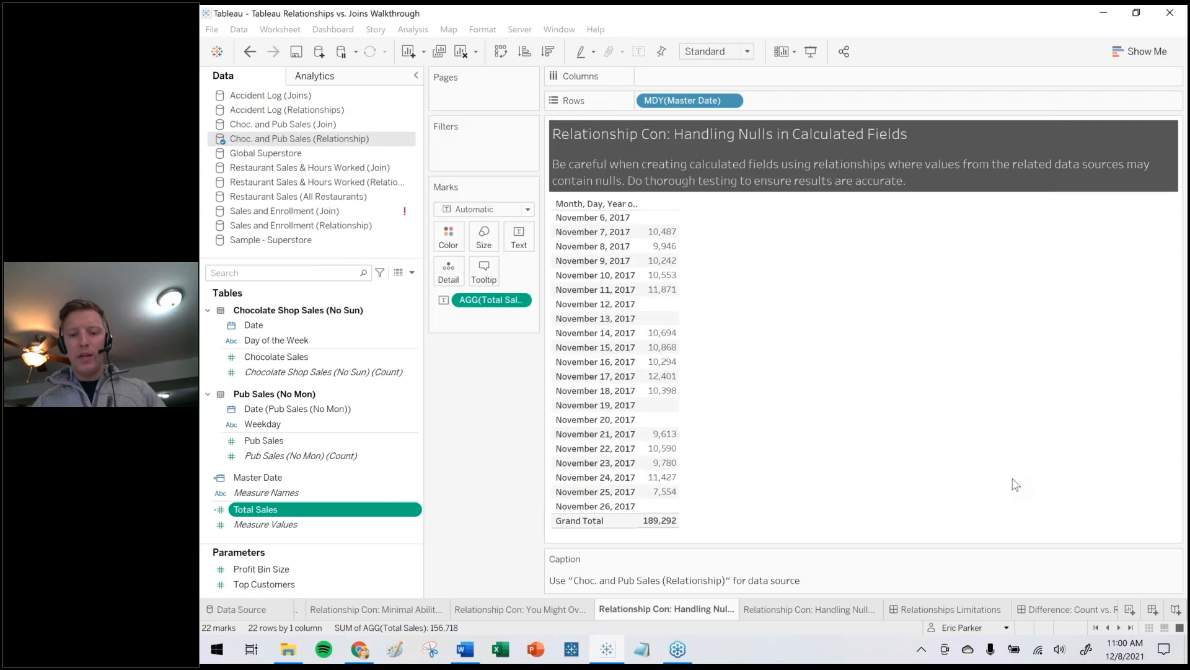
Go to the Handling Nulls (Join Comparison) worksheet and open the Choc. and Pub Sales (Join) data source for editing.
click(816, 611)
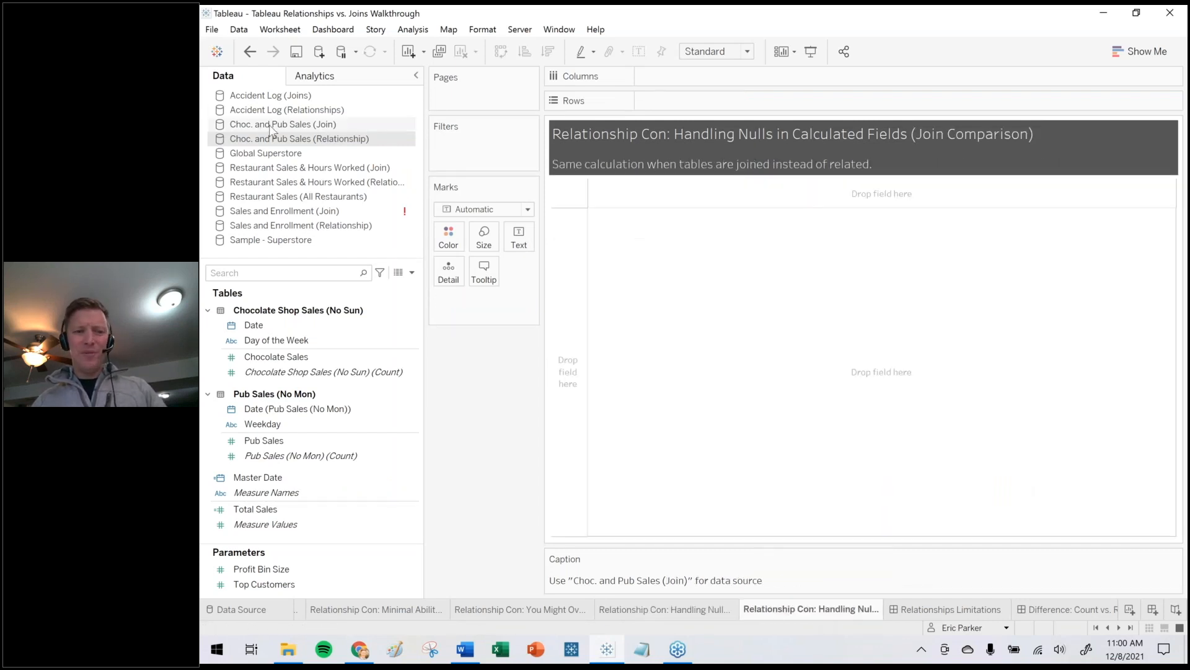
click(271, 127)
double_click(270, 126)
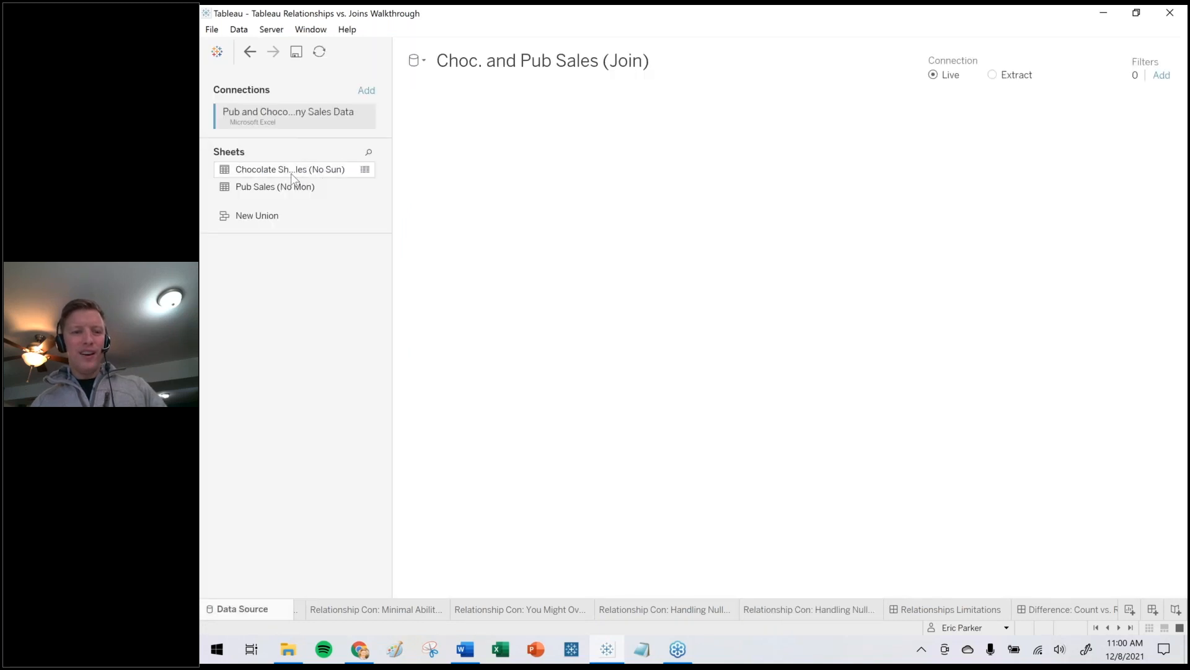
Within the Chocolate Shop Sales (No Sun) table, join Pub Sales (No Mon) on Date with a full outer join.
double_click(518, 135)
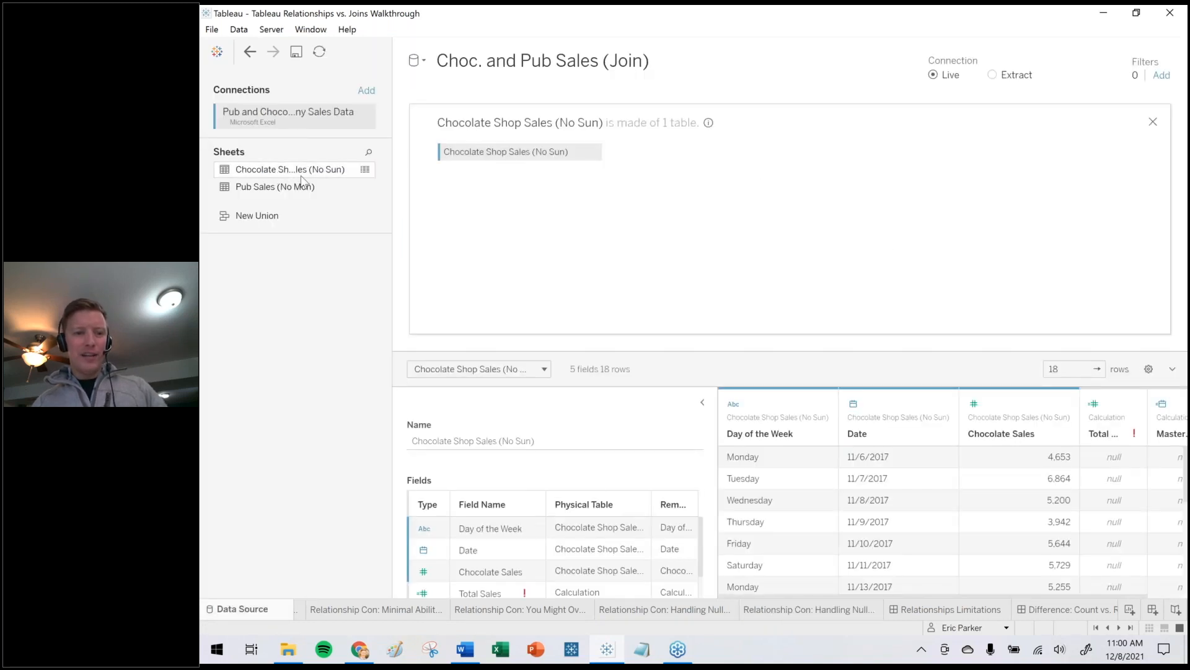
drag(276, 187, 709, 178)
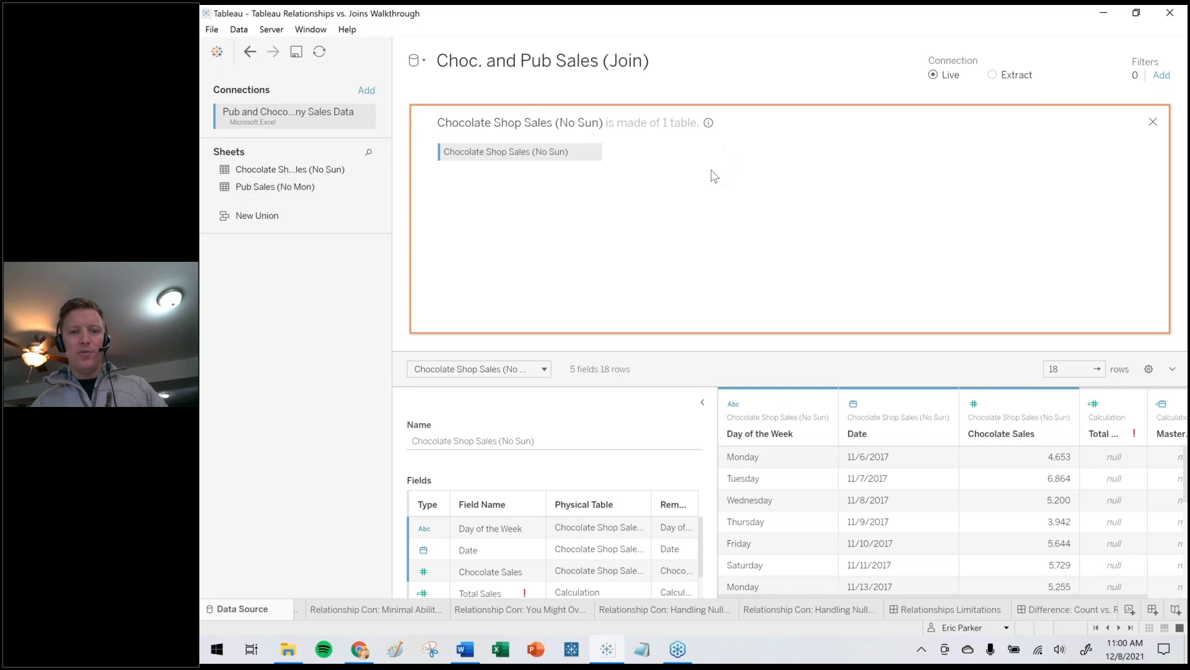
click(646, 155)
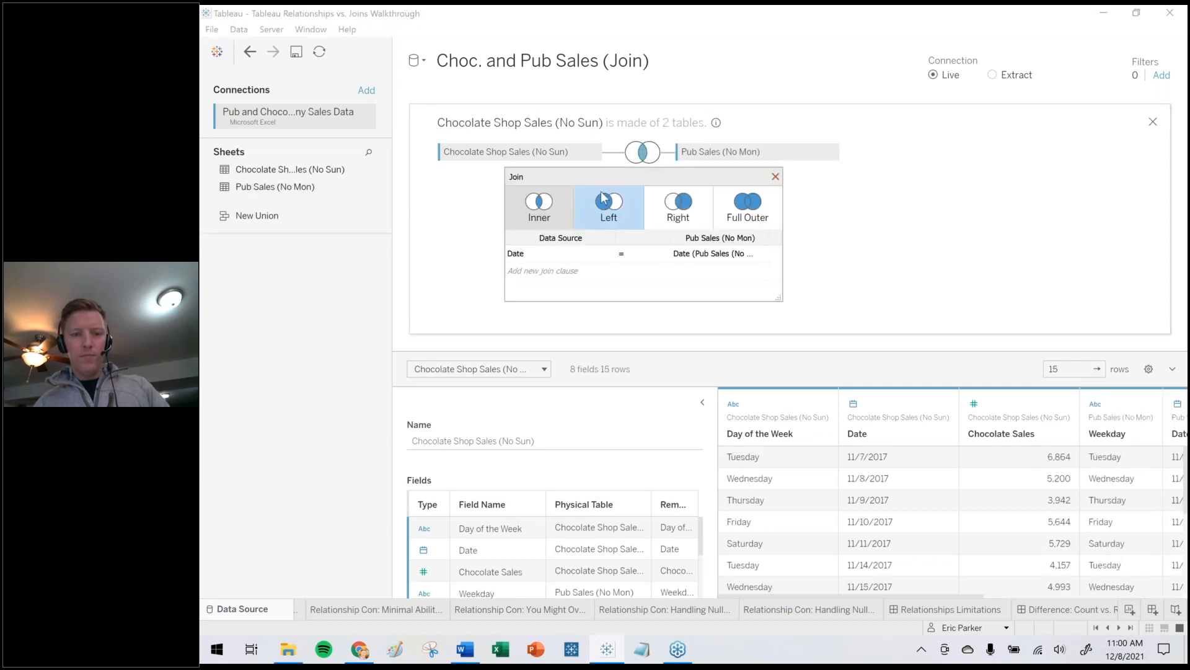
click(747, 205)
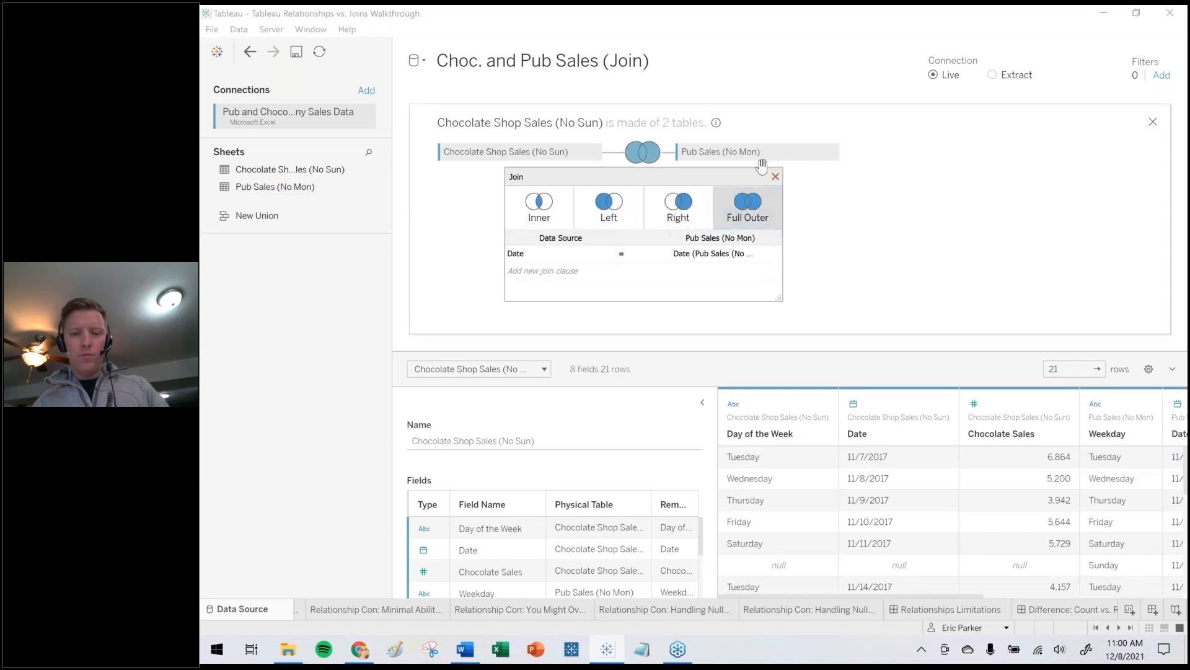
Build a text table of Total Sales by MDY(Master Date) on the join comparison worksheet and add a grand total.
click(776, 176)
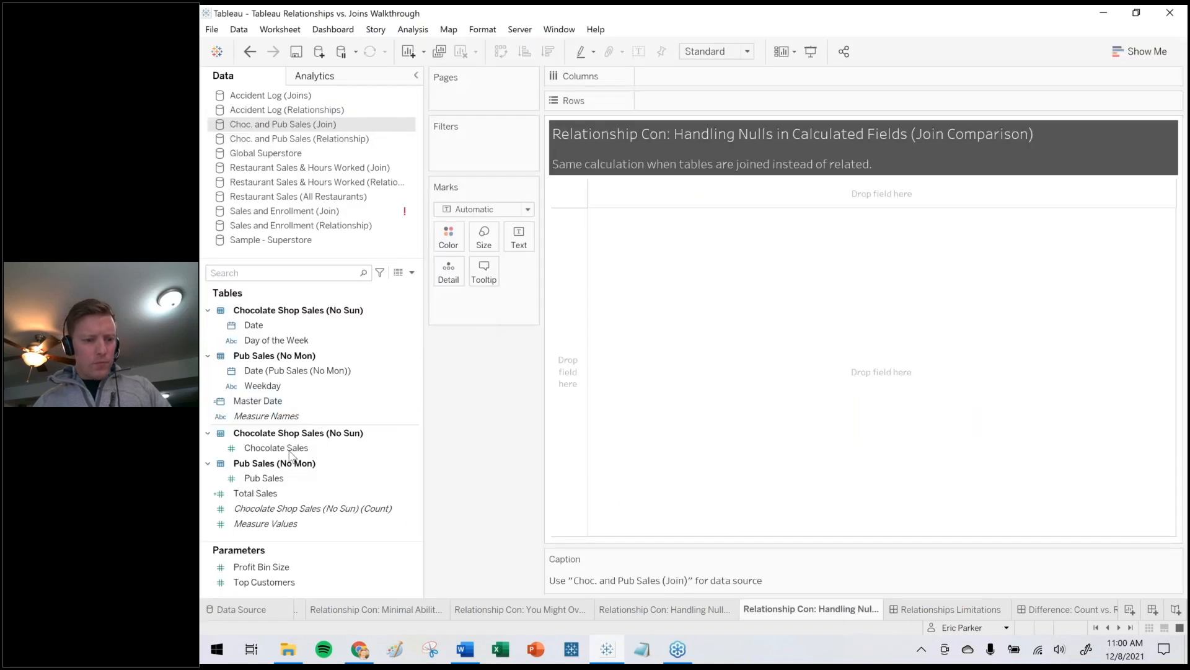
drag(260, 404, 557, 327)
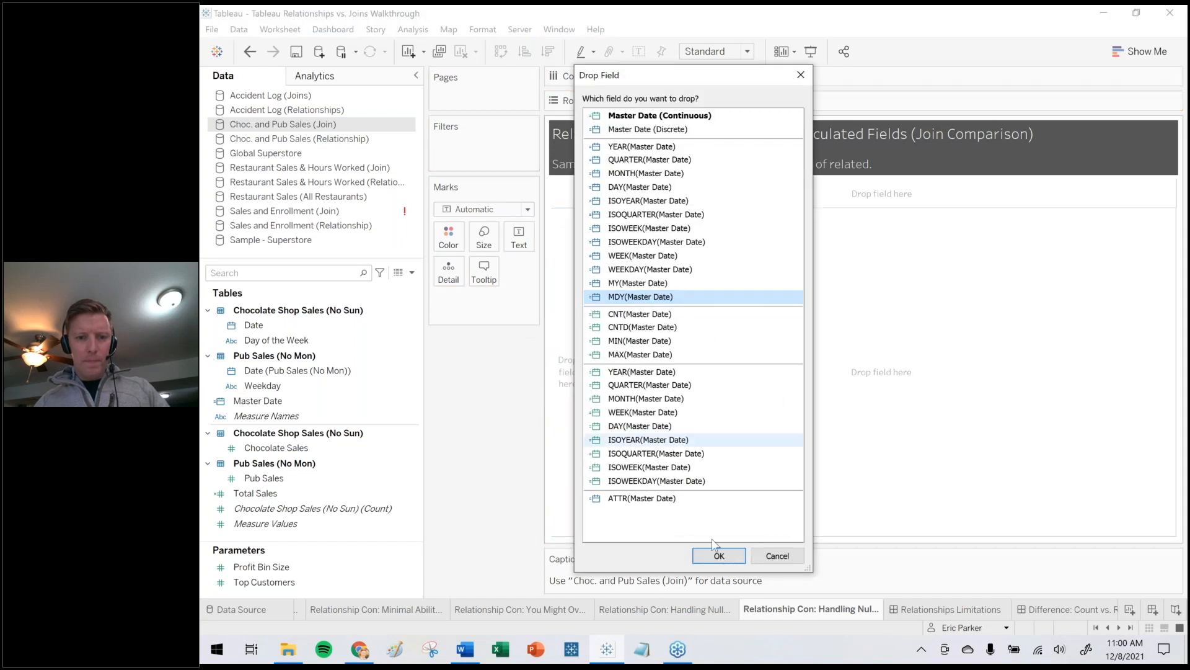
click(719, 555)
drag(264, 478, 519, 238)
click(314, 76)
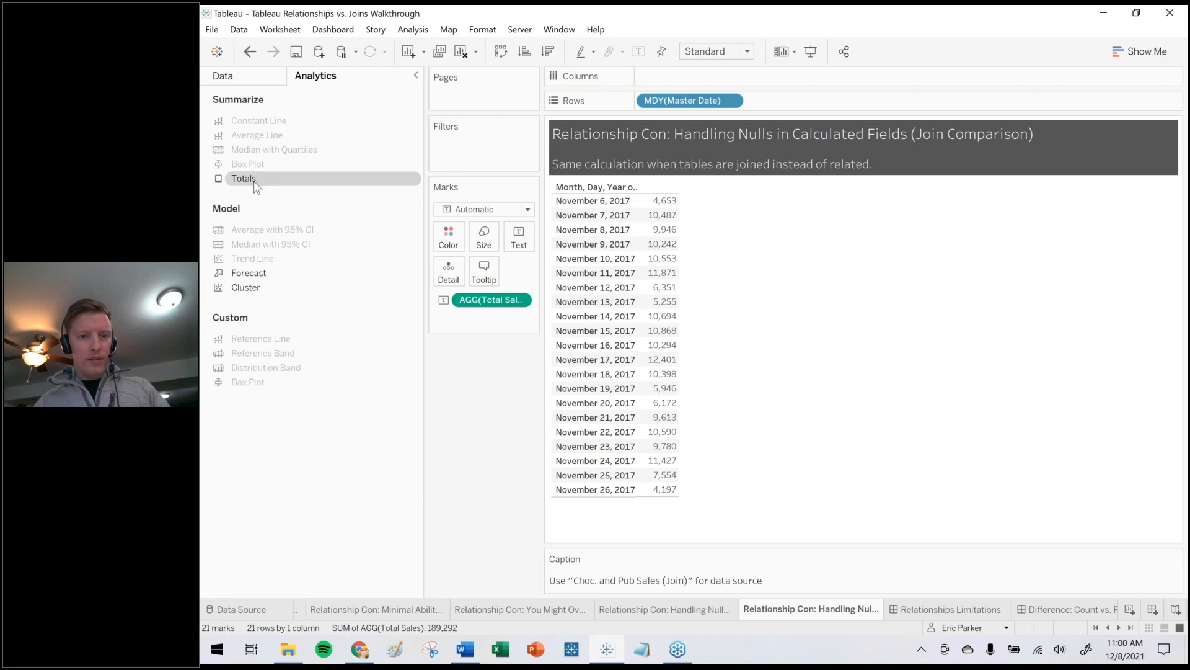
drag(254, 179, 691, 191)
In the joined source's Total Sales calculation, reactivate the ZN(SUM([Chocolate Sales])) + ZN(SUM([Pub Sales])) line and comment out the SUM(ZN()) line.
click(245, 77)
right_click(267, 493)
click(349, 263)
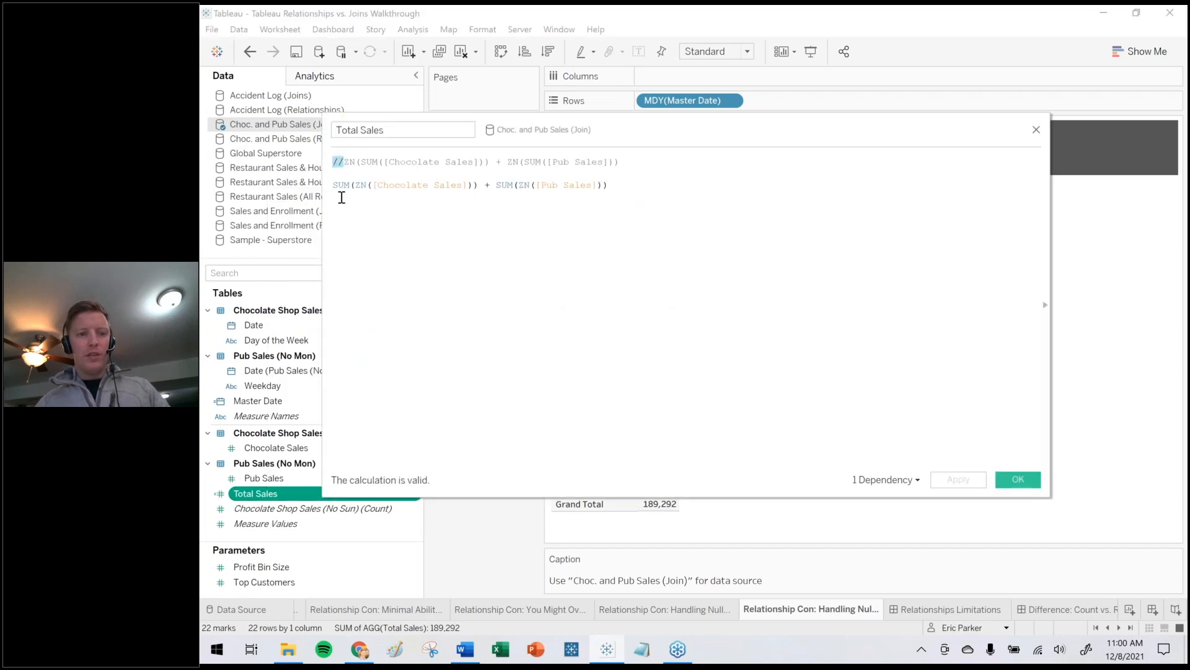
drag(334, 185, 615, 181)
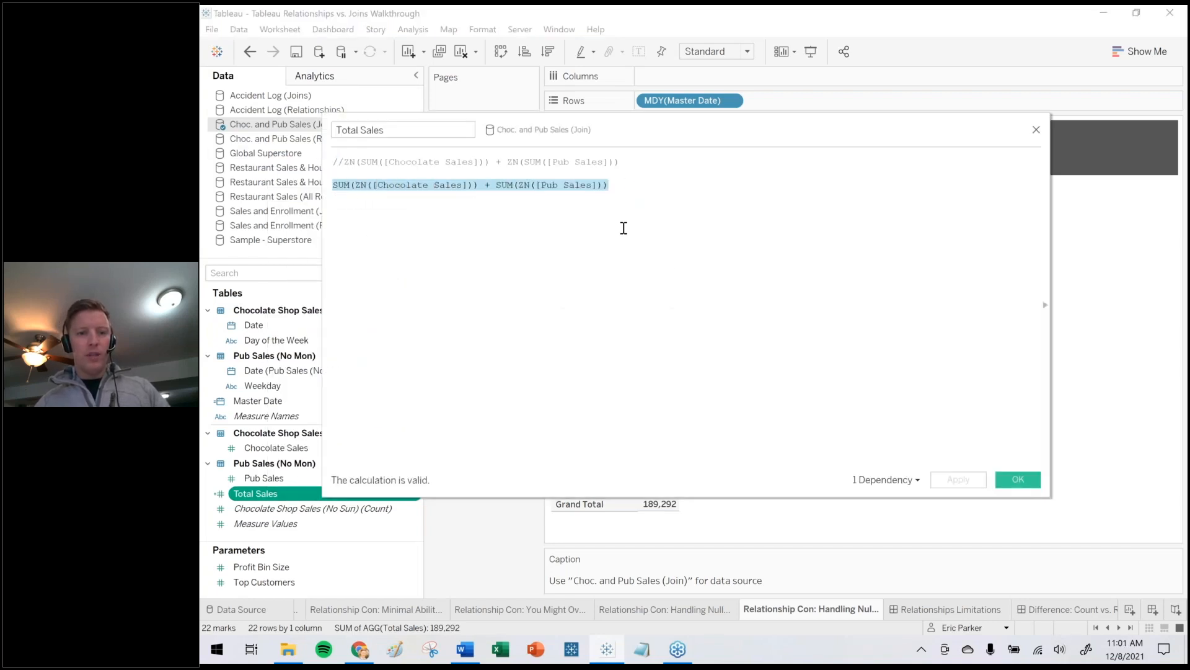
click(595, 236)
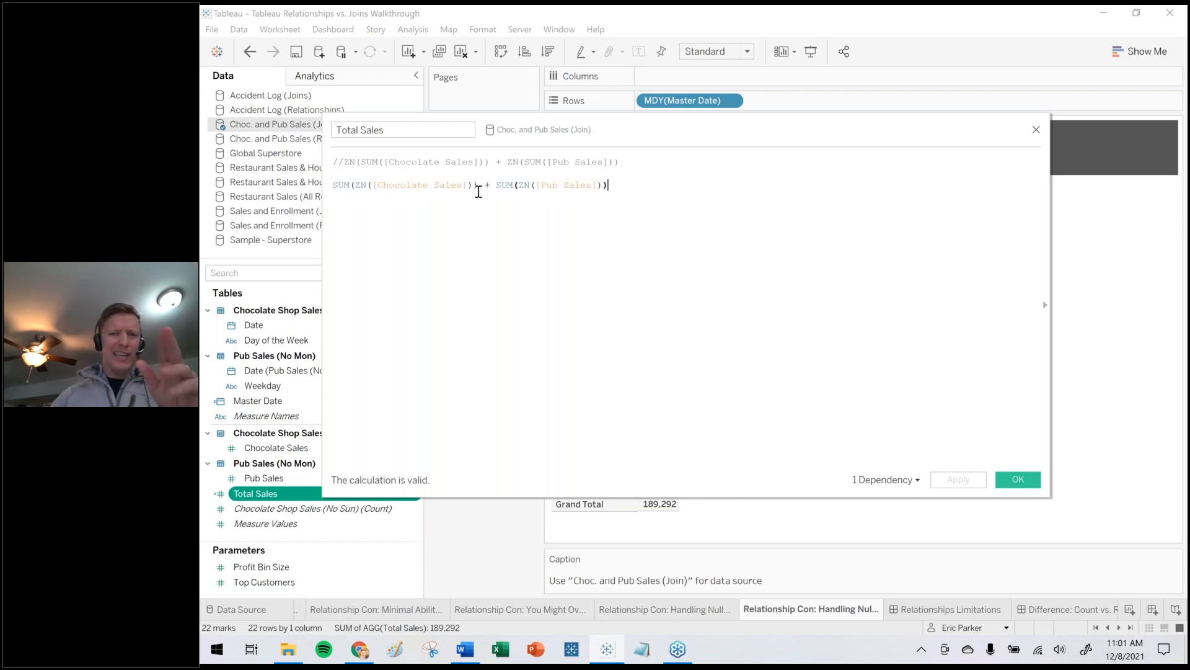
drag(346, 157, 333, 158)
key(BackSpace)
click(336, 186)
text(//)
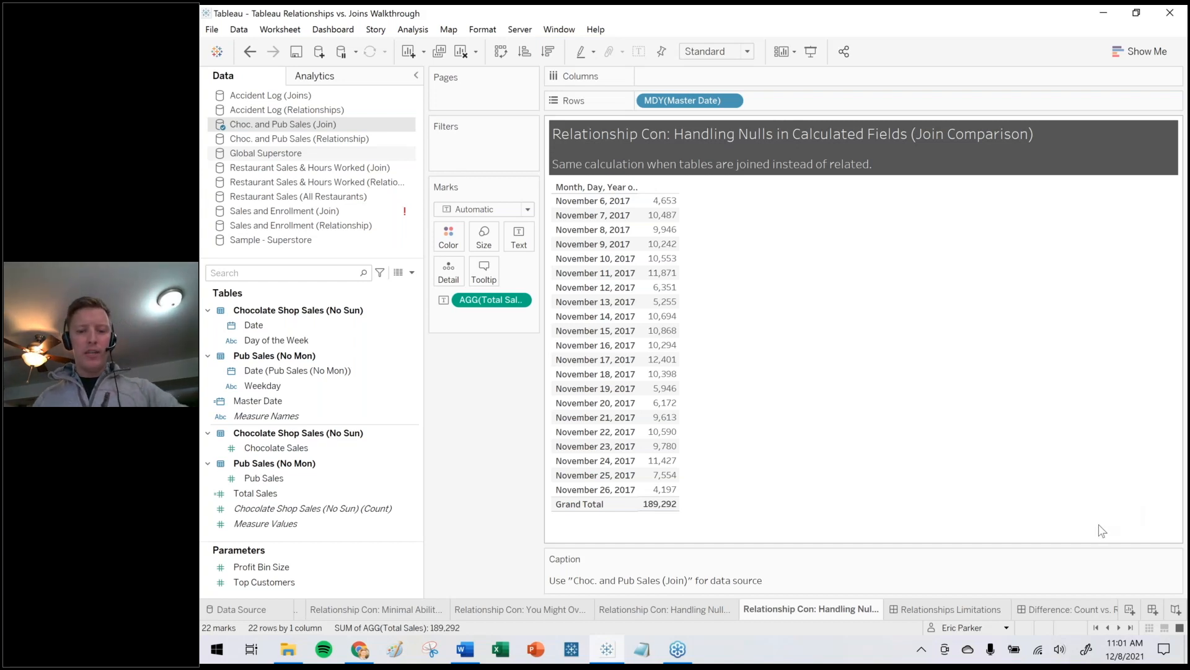
Go to the relationship-based Handling Nulls worksheet and review the order of ZN and SUM in its Total Sales calculation.
click(685, 614)
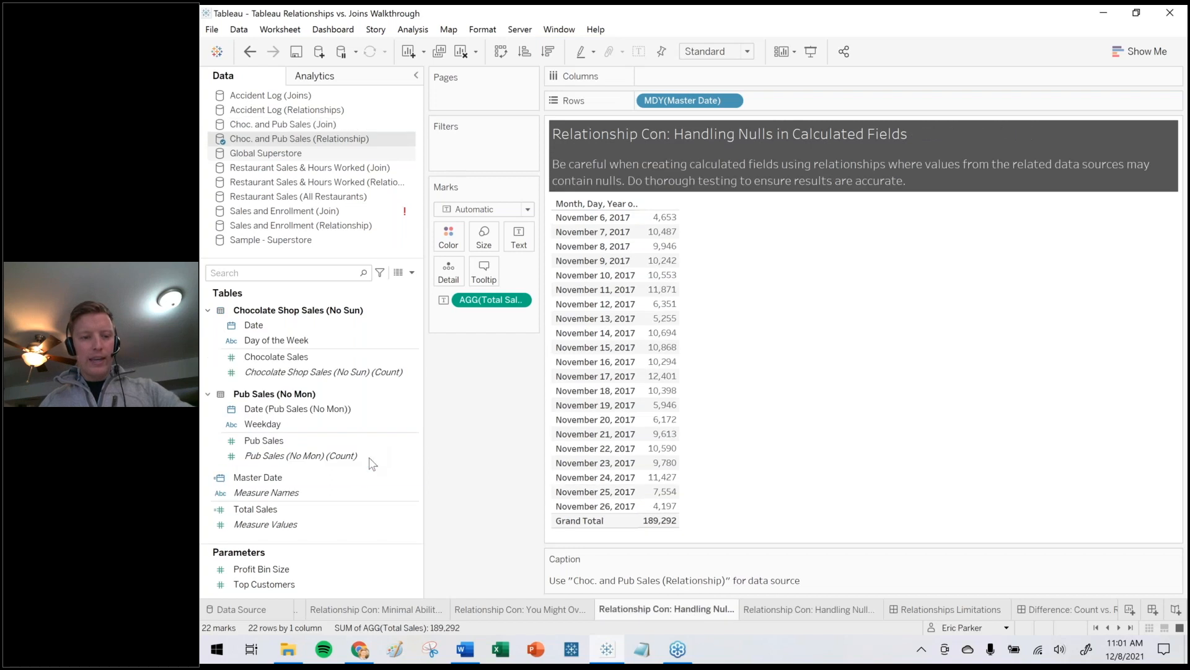
right_click(256, 509)
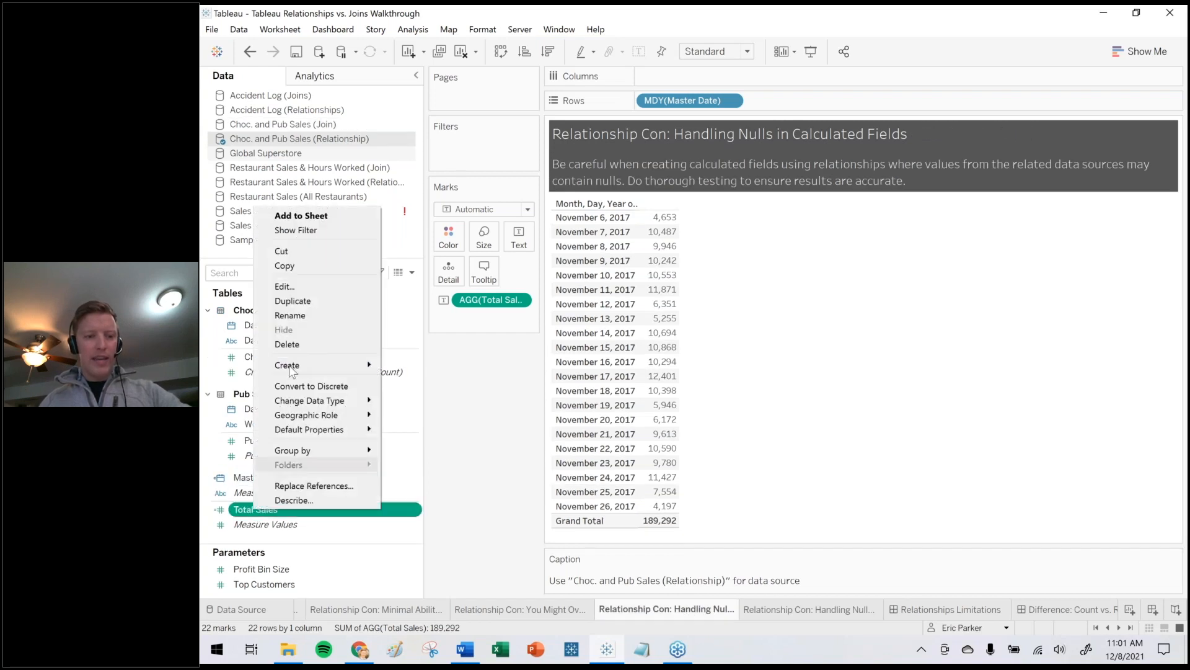
click(287, 286)
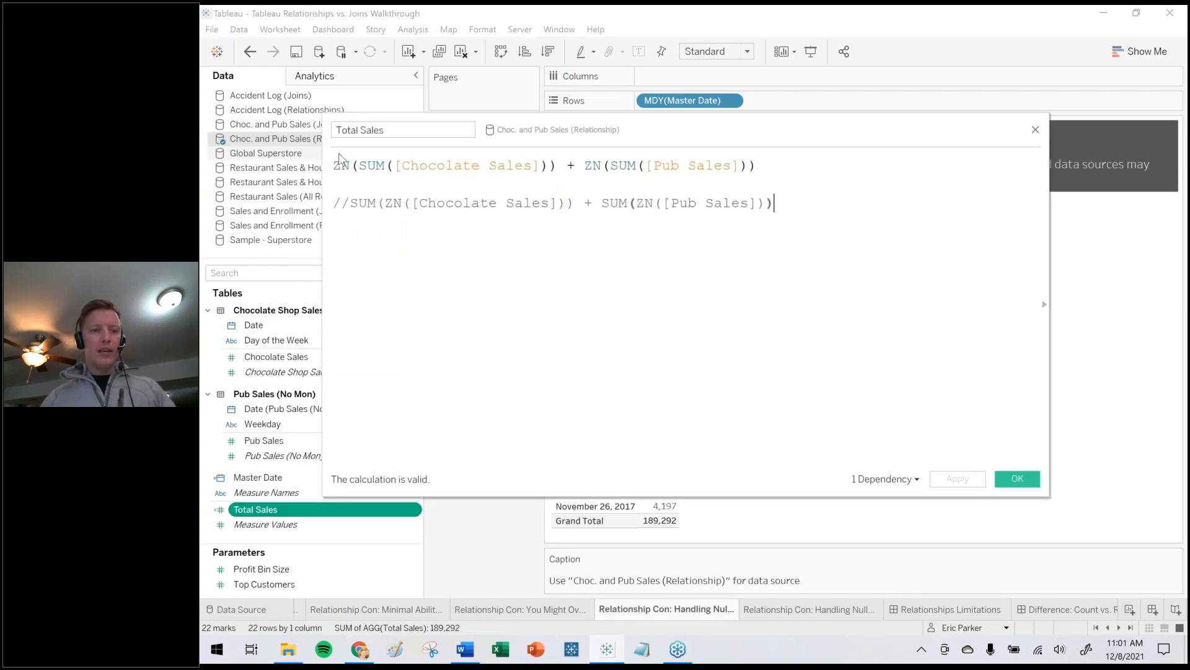
drag(333, 165, 400, 164)
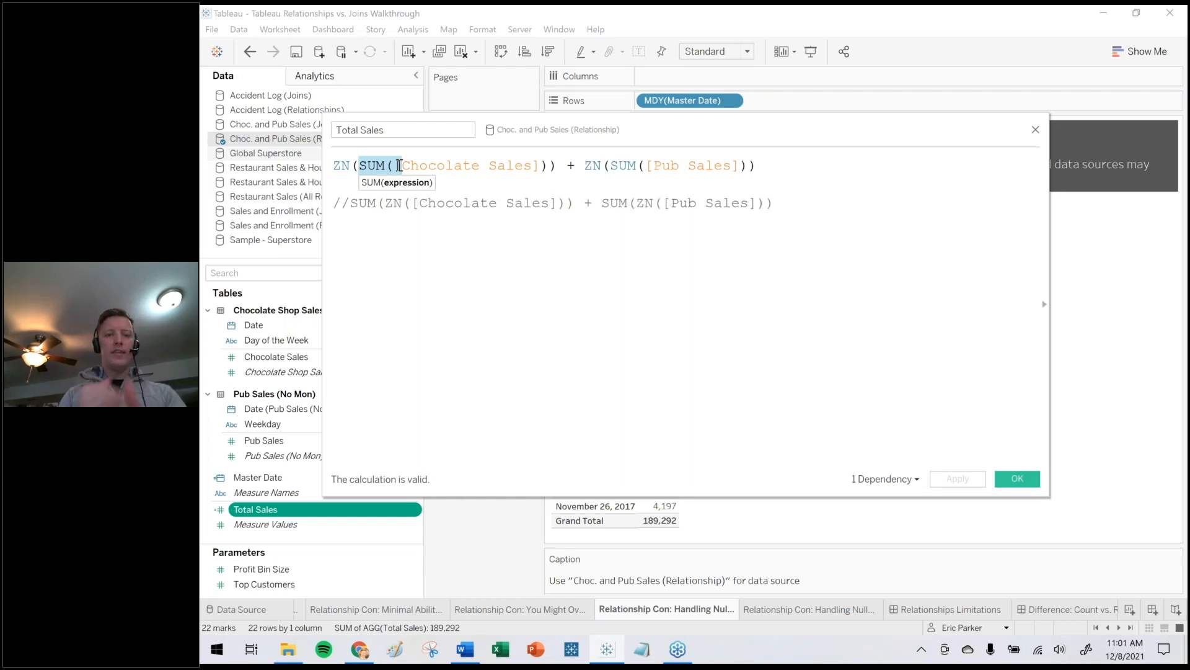
click(736, 383)
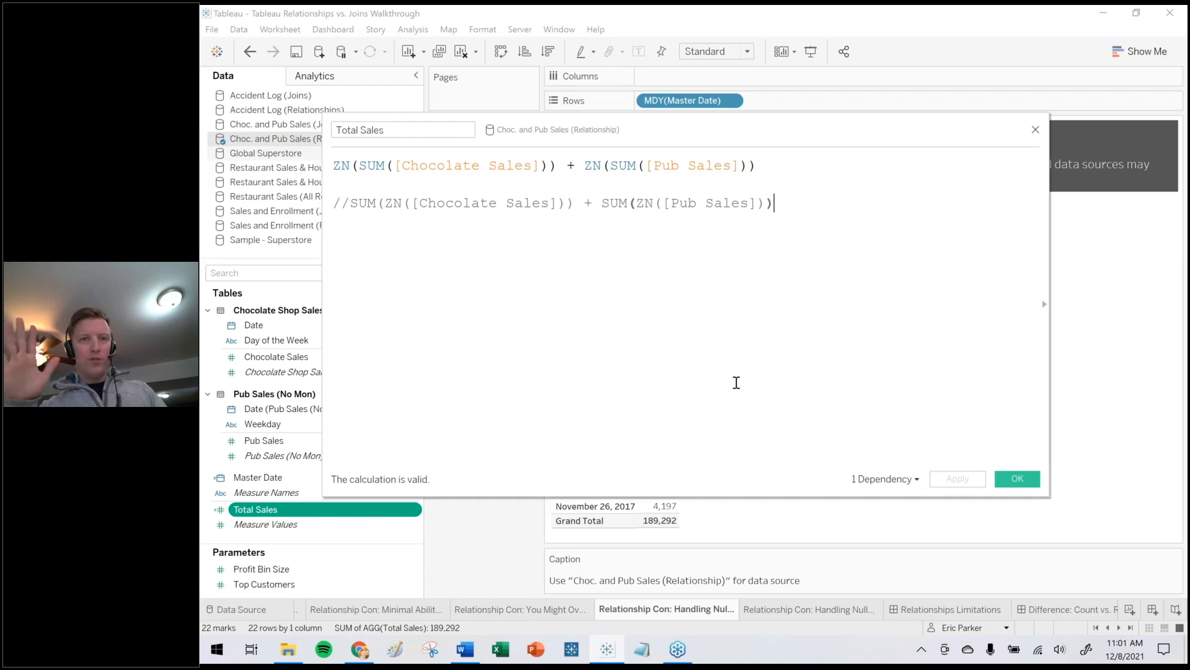
click(1015, 483)
Revisit the join comparison worksheet, then open the Relationships Limitations dashboard and narrow the side pane to show its full text.
click(850, 606)
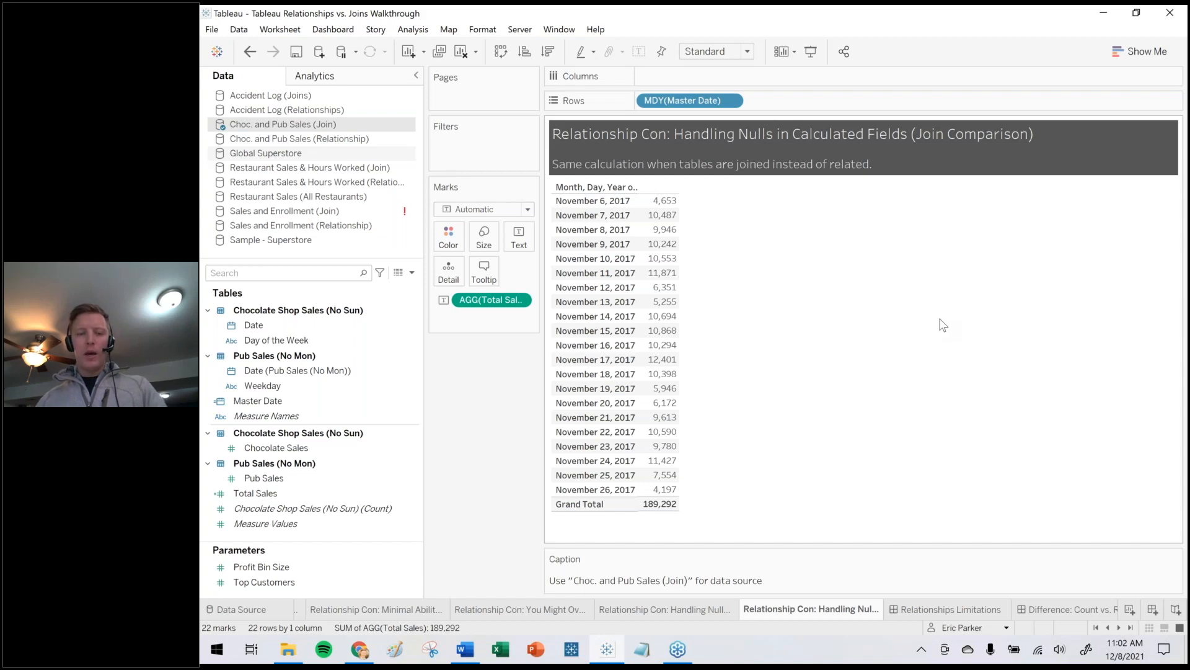
click(949, 609)
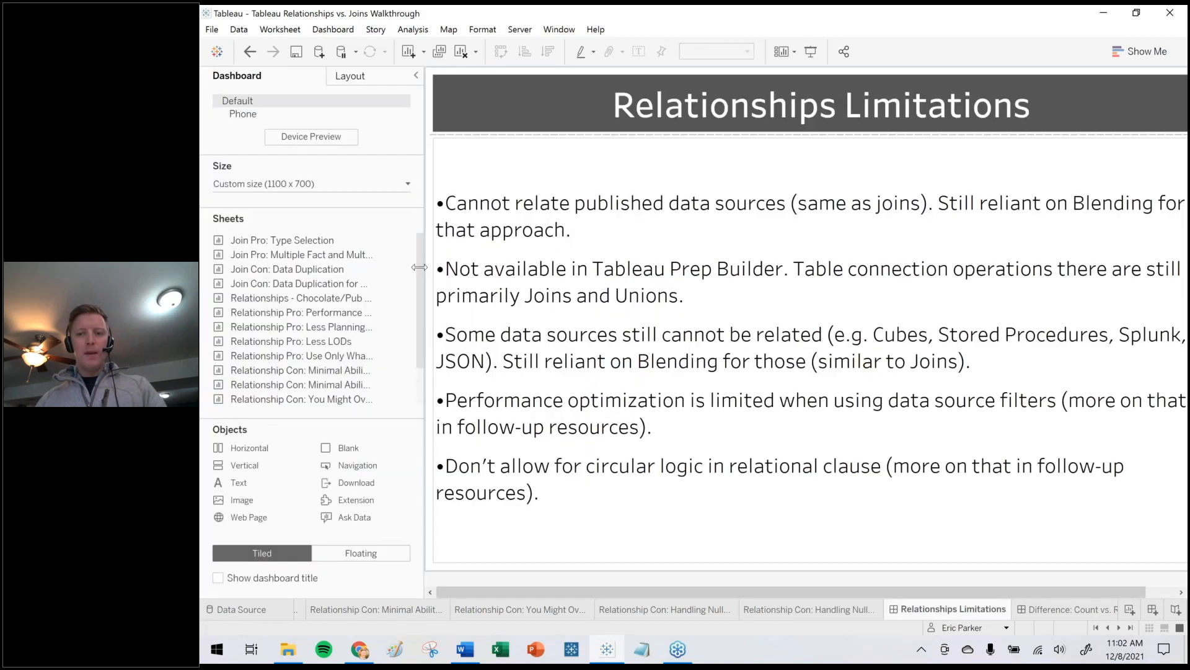
drag(419, 267, 341, 266)
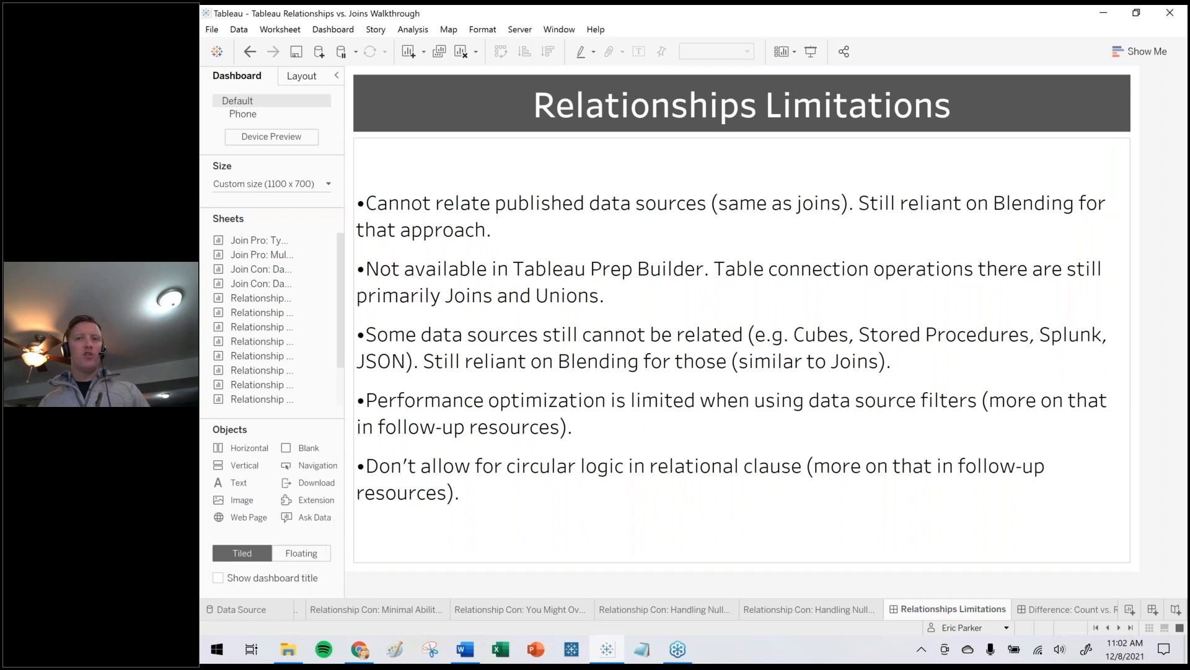
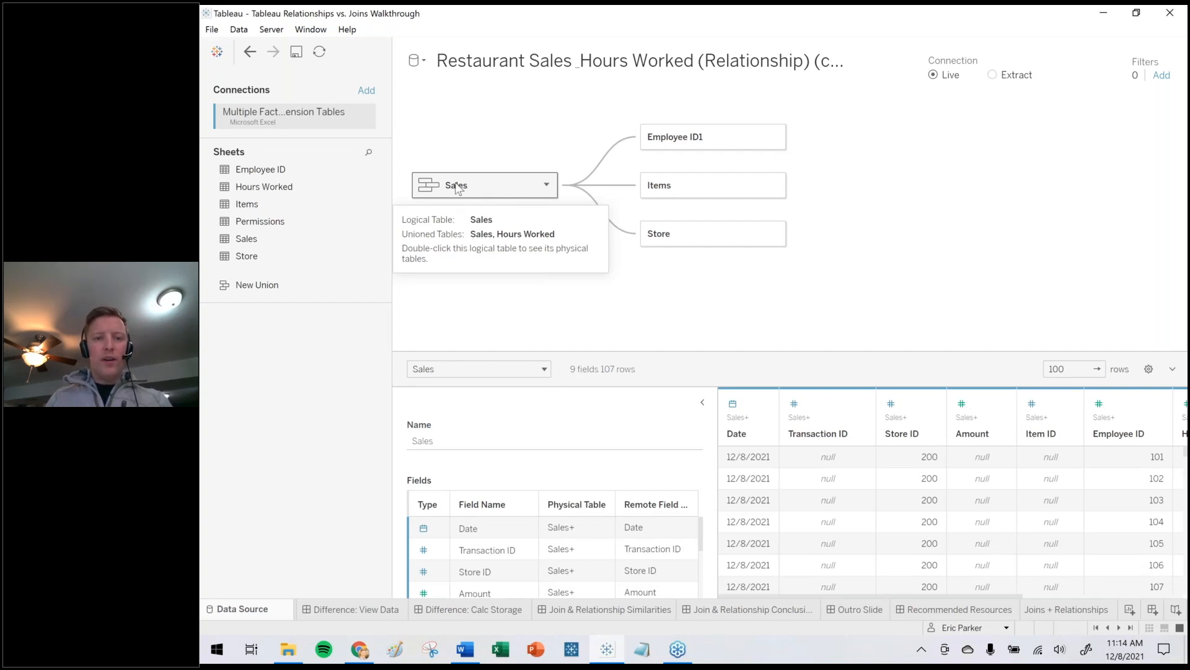
Inspect the physical tables that make up the Sales logical table in the copied restaurant data source.
double_click(459, 189)
click(250, 52)
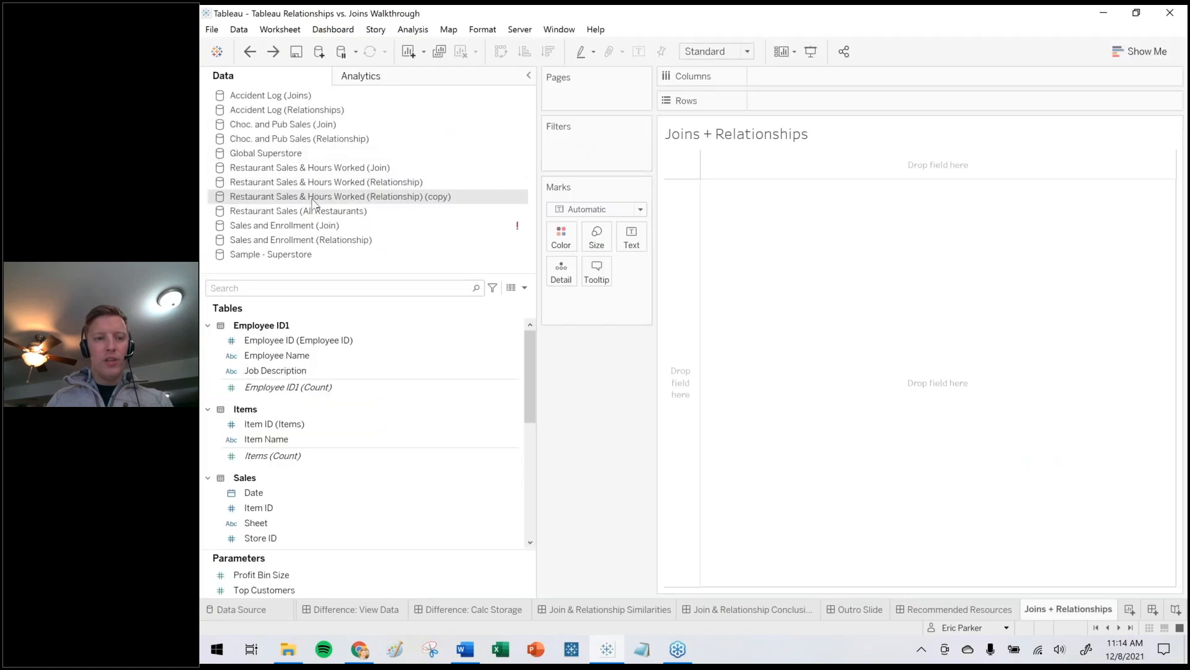
key(ctrl+y)
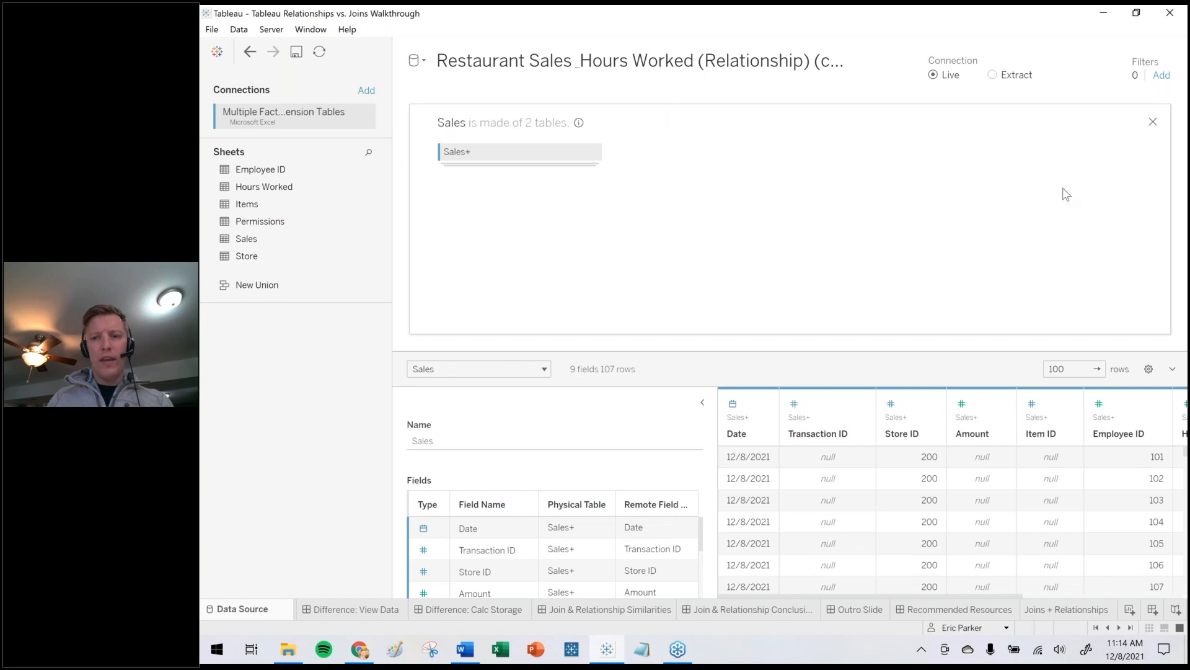
click(1152, 122)
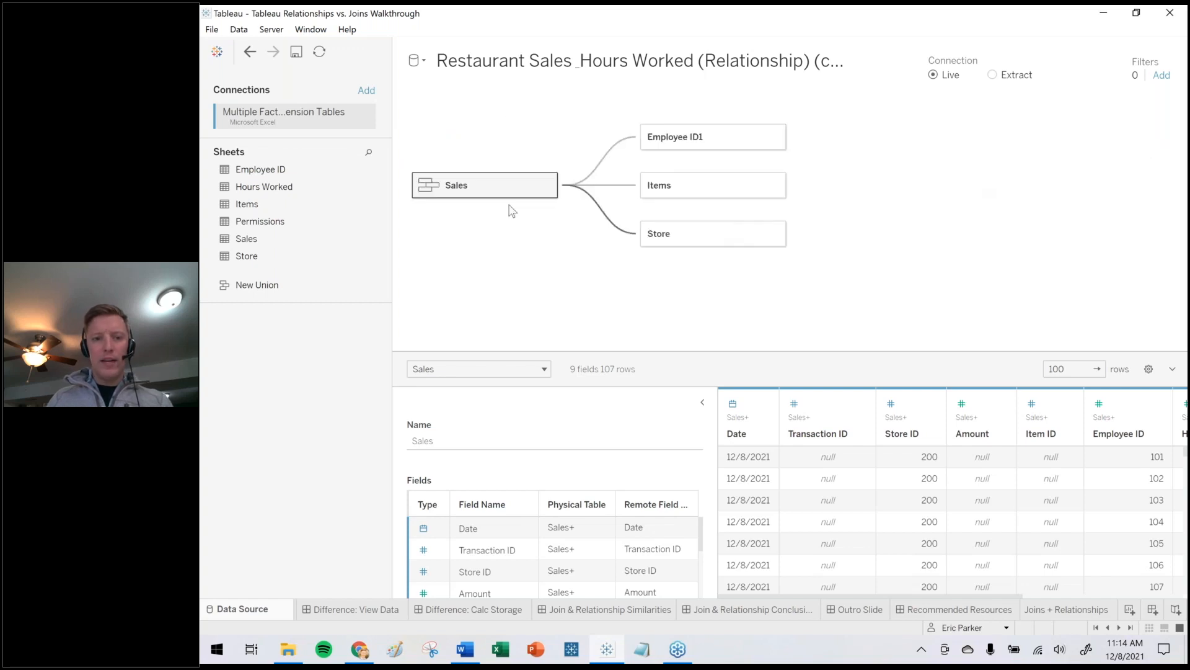
Remove the unioned Sales table and its related tables from the data model, and add the plain Sales sheet as the base table.
click(545, 185)
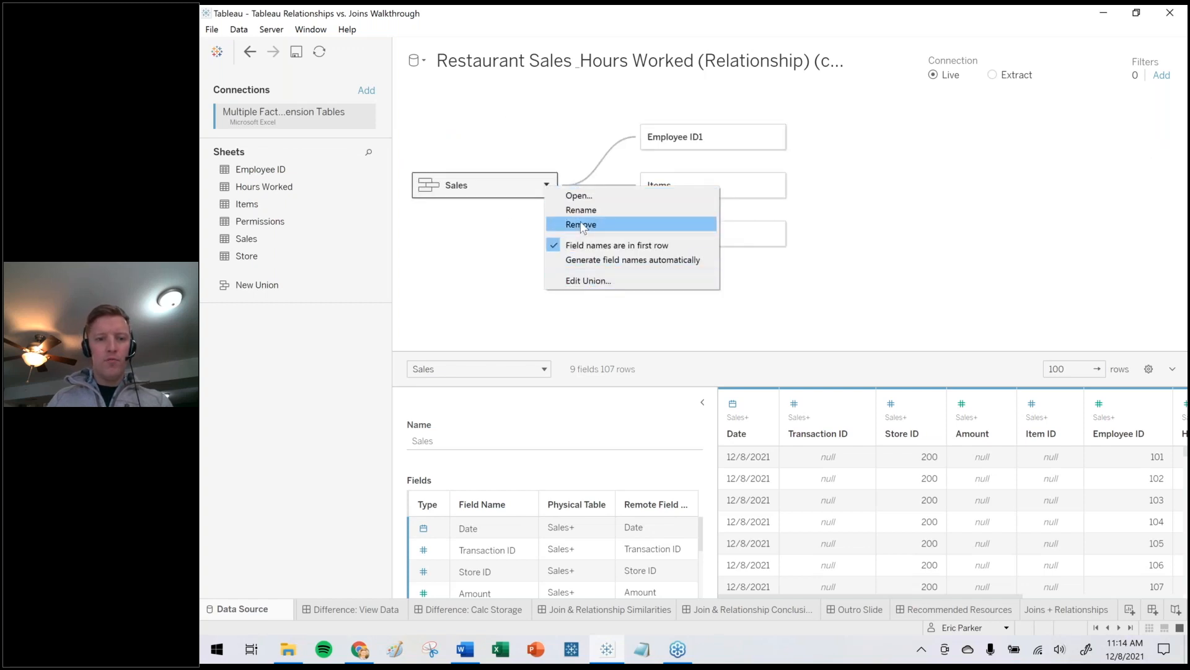
click(455, 211)
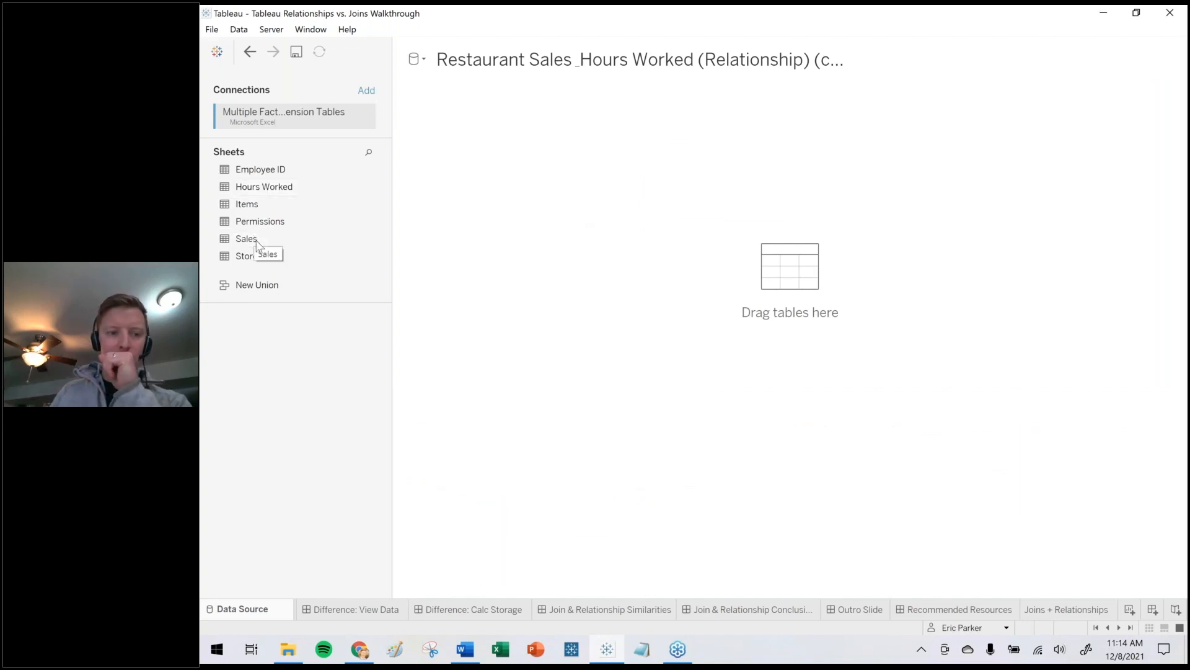
click(252, 242)
drag(252, 242, 577, 215)
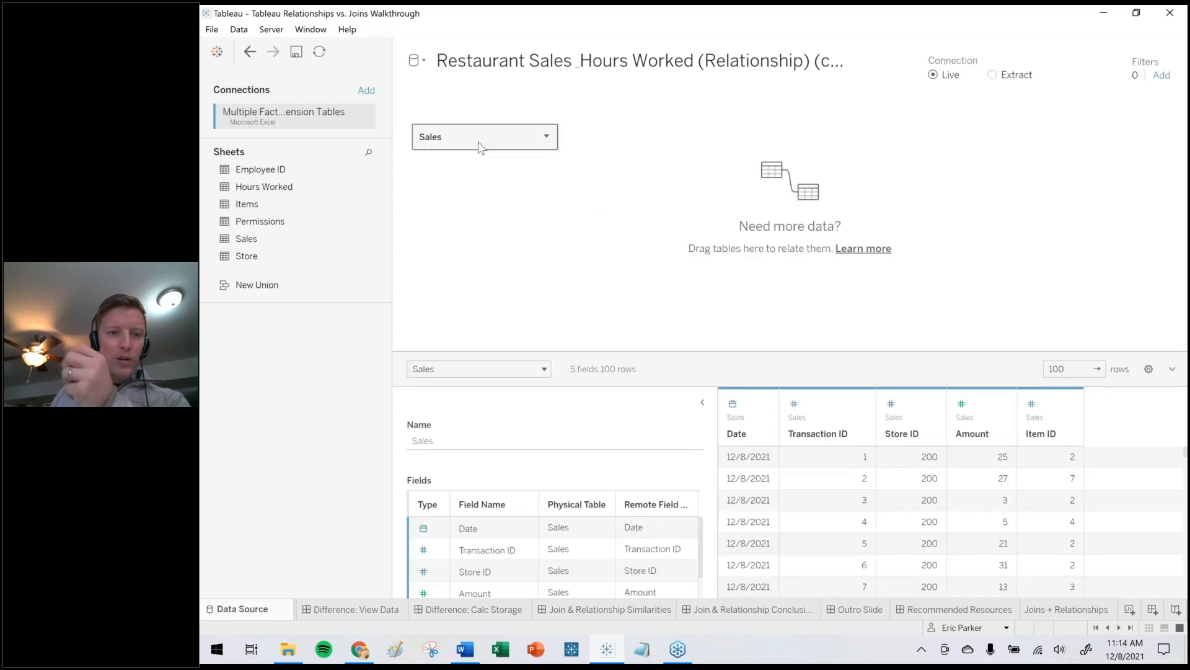
Inside the Sales logical table, union Hours Worked with Sales and left join Employee ID to the union.
double_click(479, 147)
drag(248, 188, 488, 172)
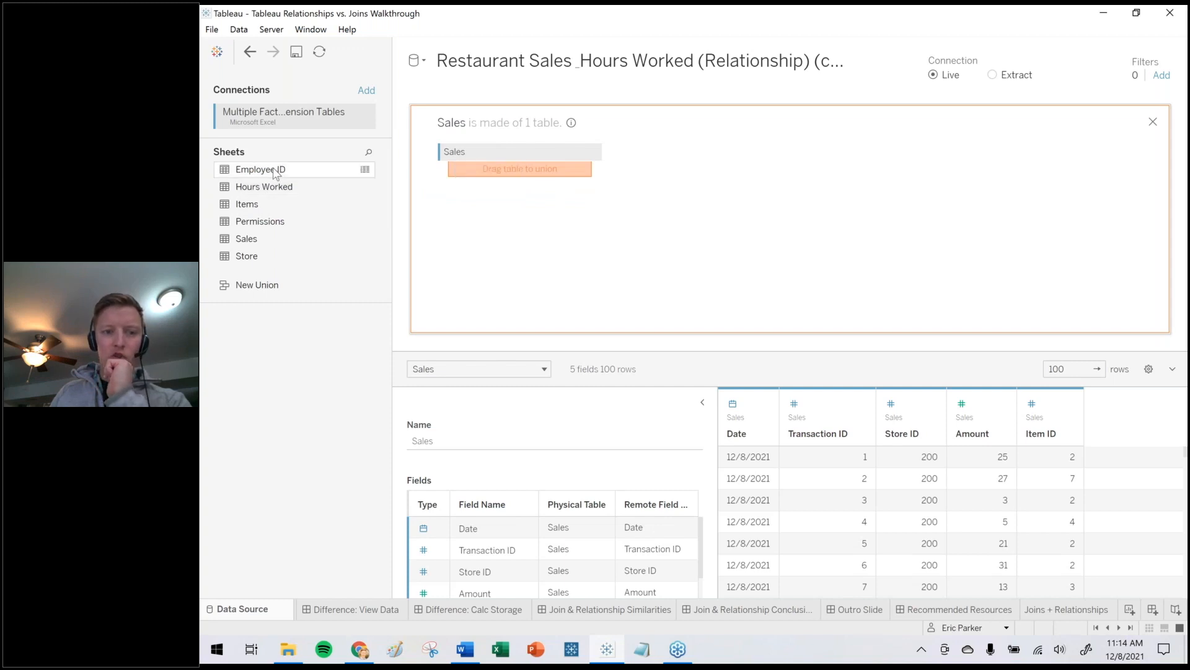
drag(270, 176, 756, 155)
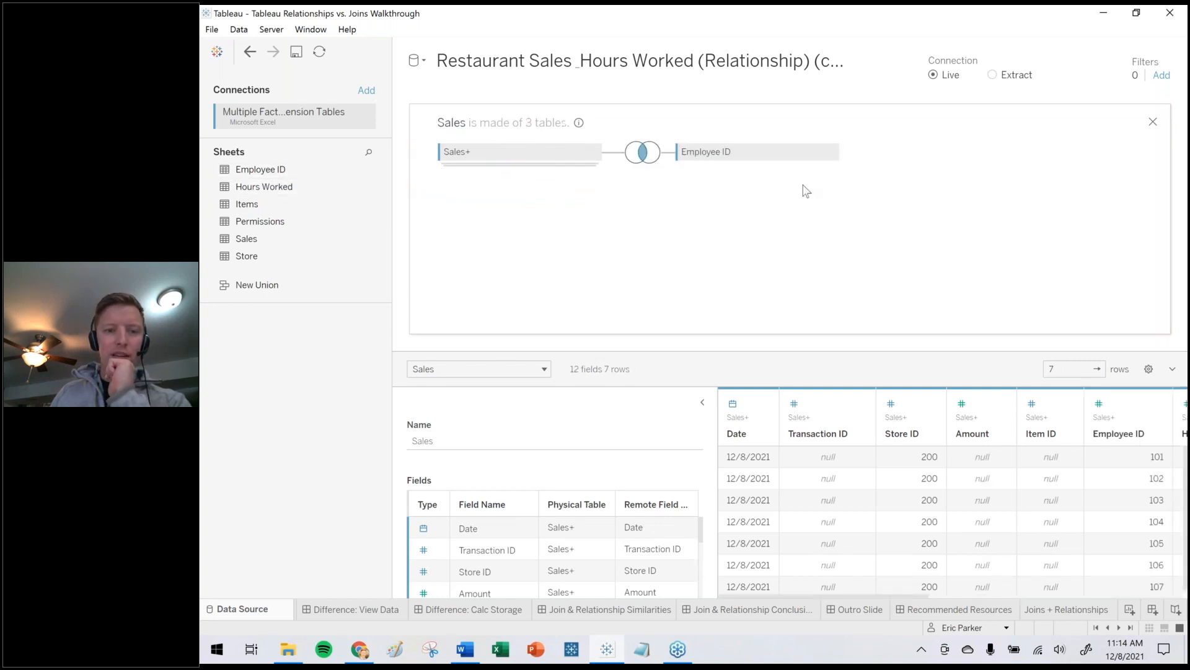
click(643, 155)
click(609, 206)
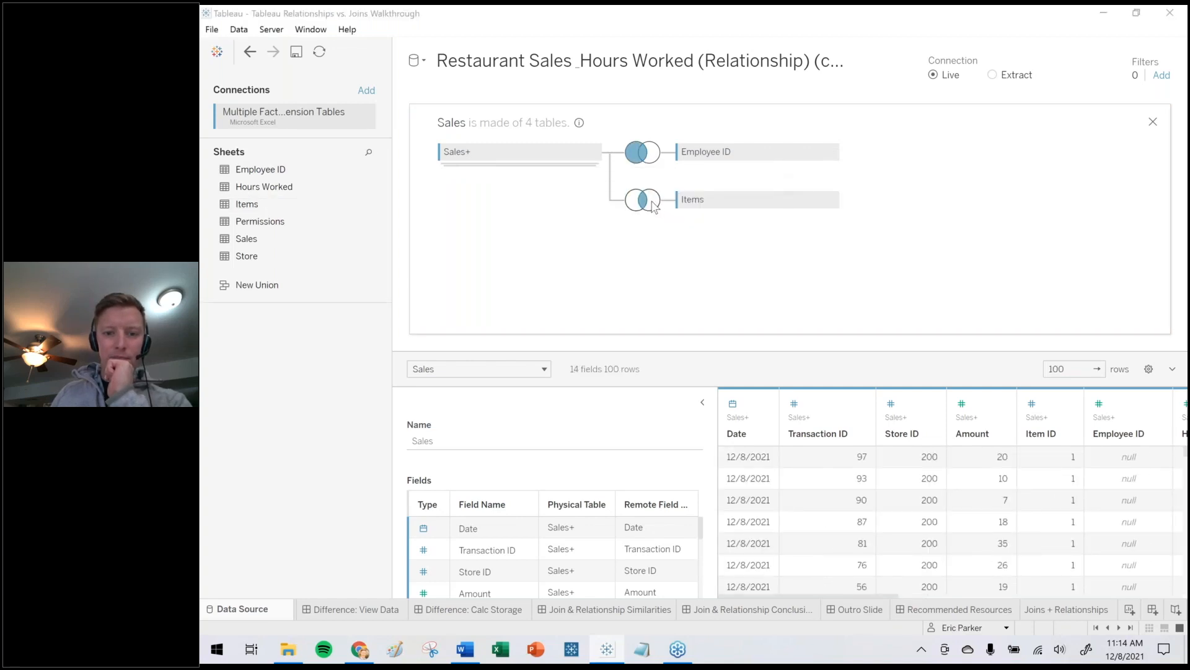
Set the Items join to a left join on Item ID and return to the relationship canvas.
click(643, 200)
click(611, 261)
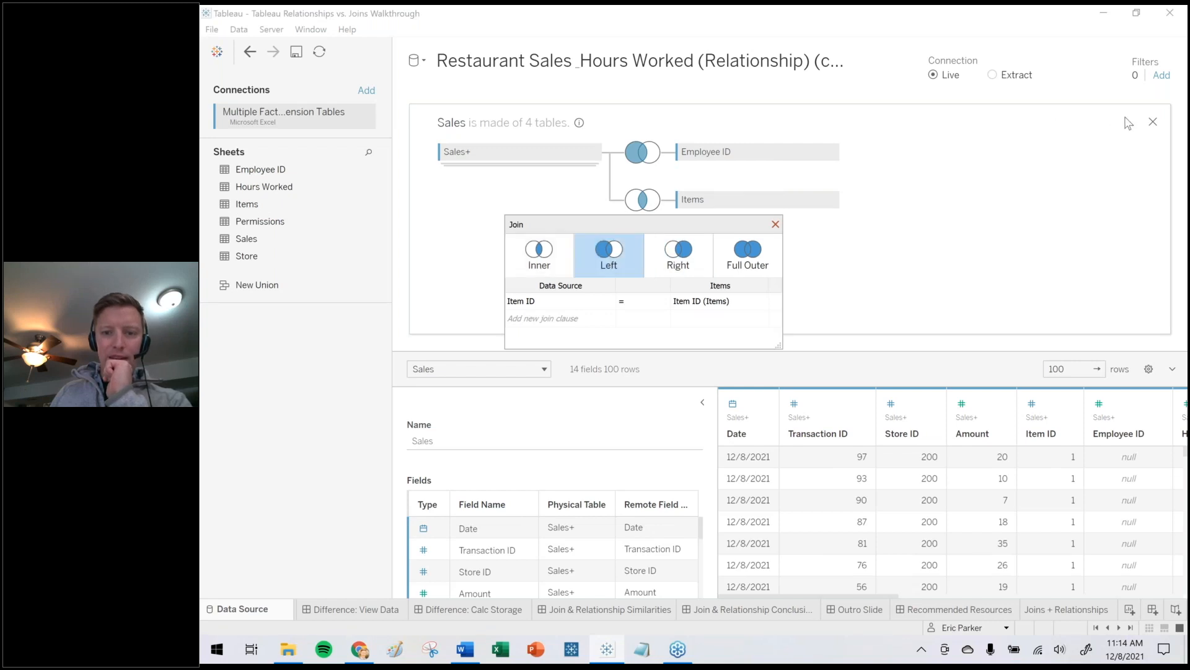
click(1151, 123)
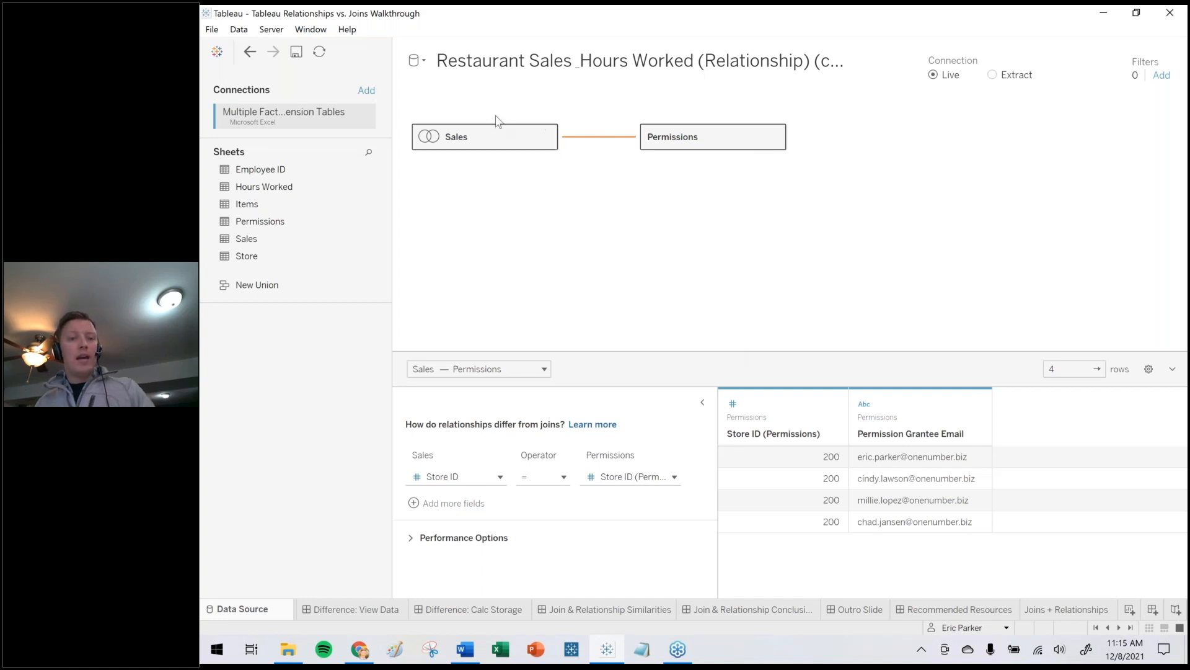
Review the union and left joins inside the Sales logical table, then return to its relationship with Permissions.
double_click(479, 124)
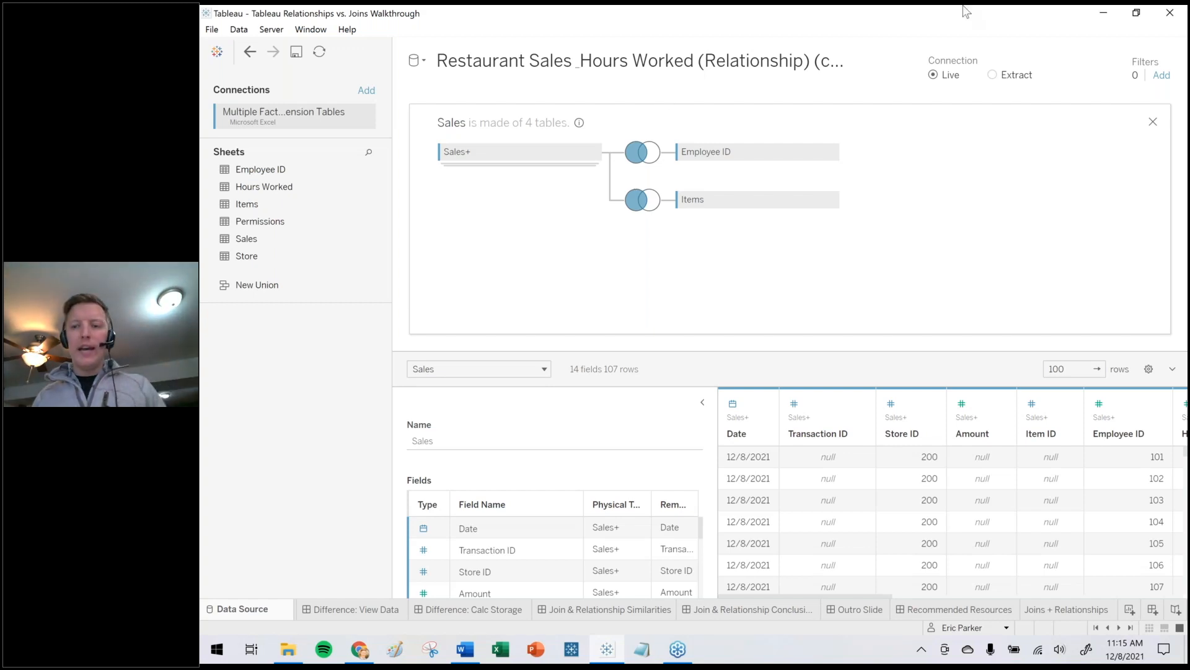
click(1152, 122)
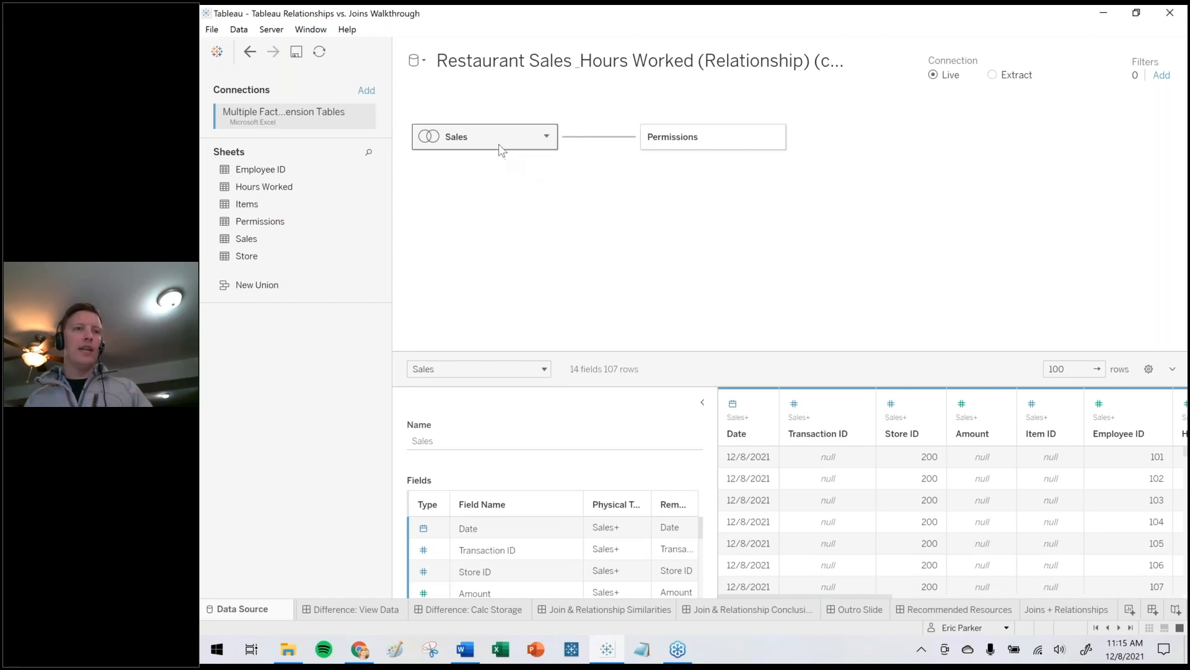
mouse_move(499, 148)
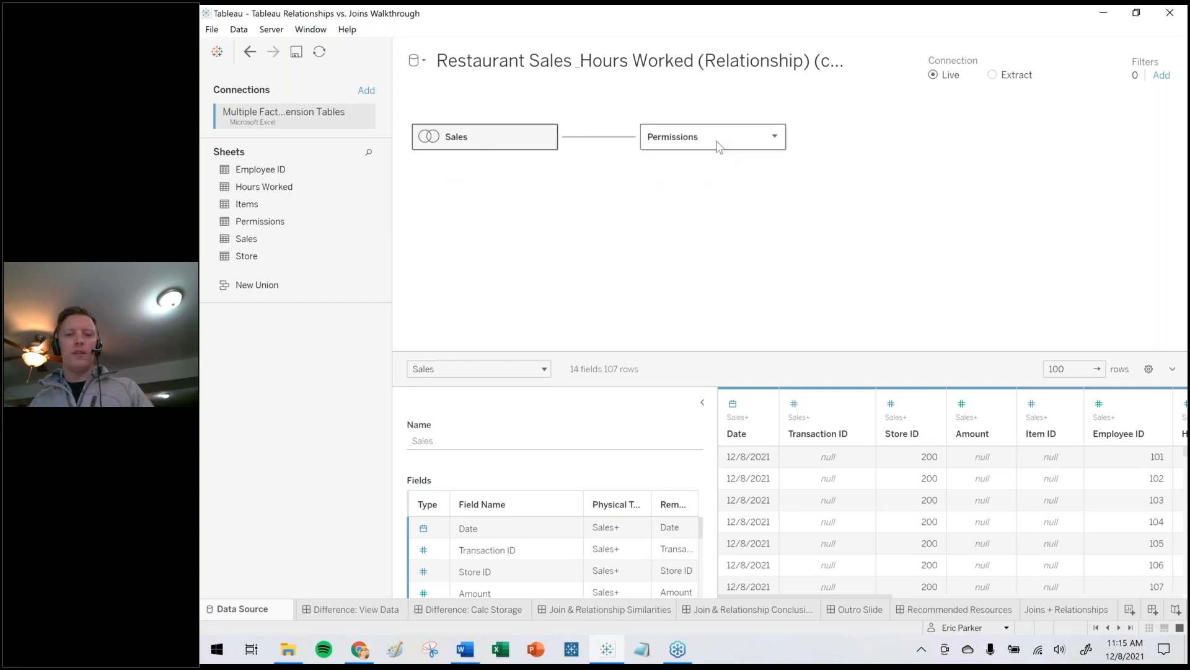
Rename the Joins + Relationships worksheet as "Joins + Relationships in a Single Data Model".
double_click(1101, 610)
key(End)
text(in a S)
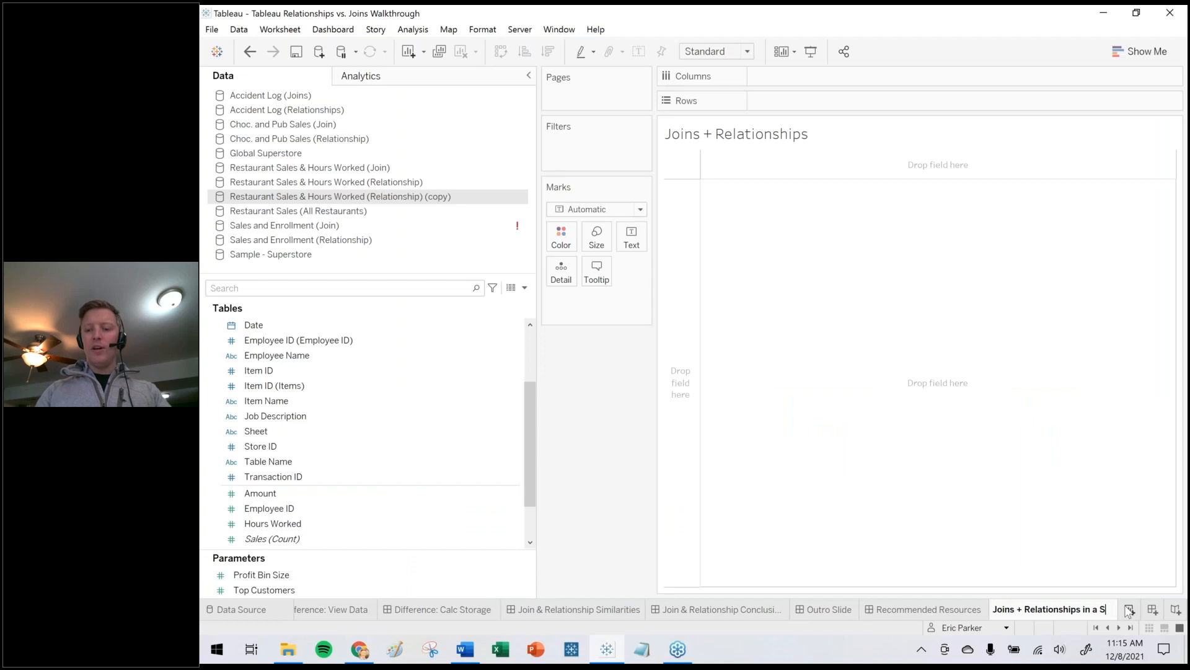
text(ingle Data Model)
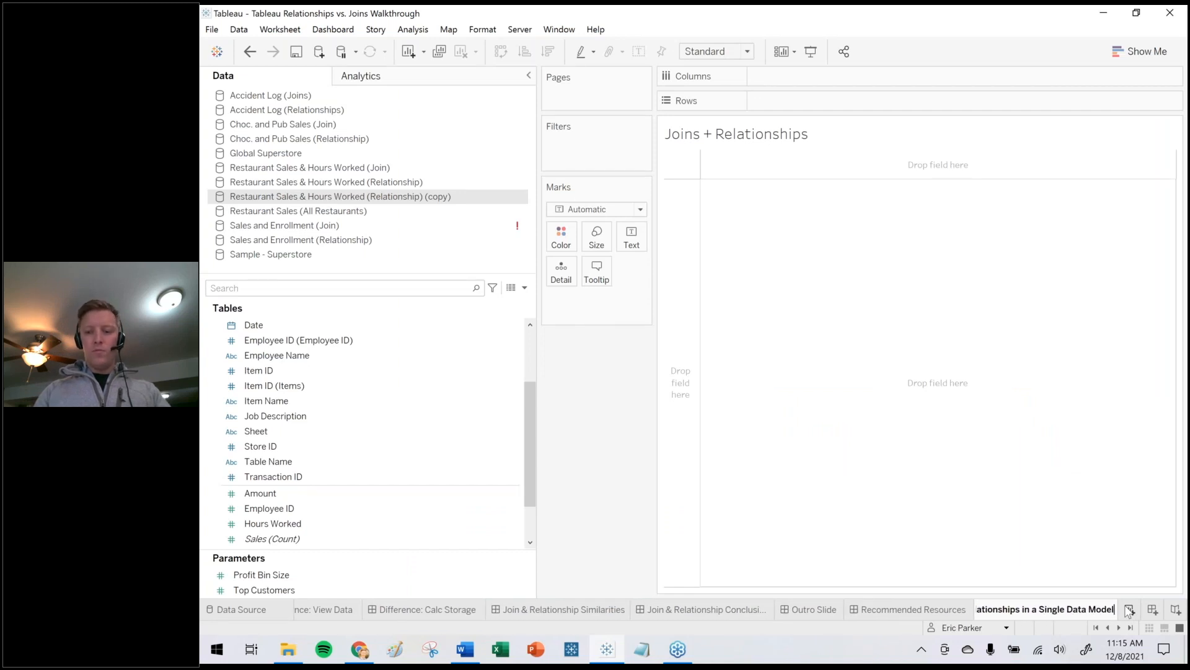
key(Return)
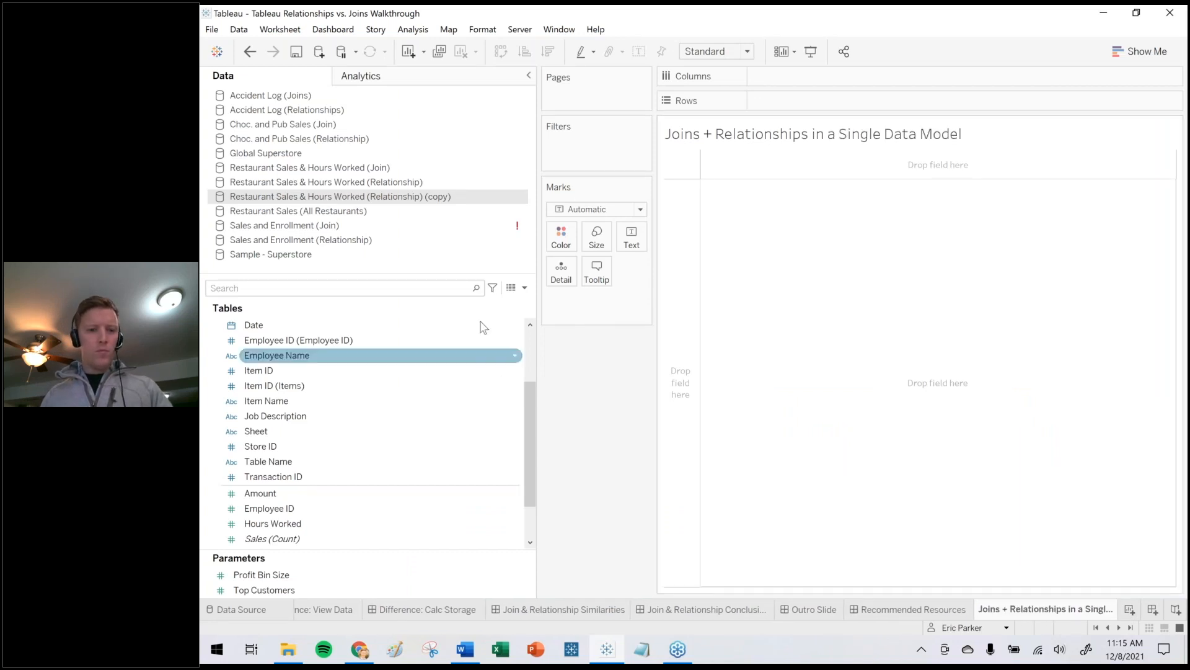
Rename the copied restaurant data source as "Restaurant Sales & Hours Worked (Joins + Relationships)".
right_click(411, 198)
click(447, 257)
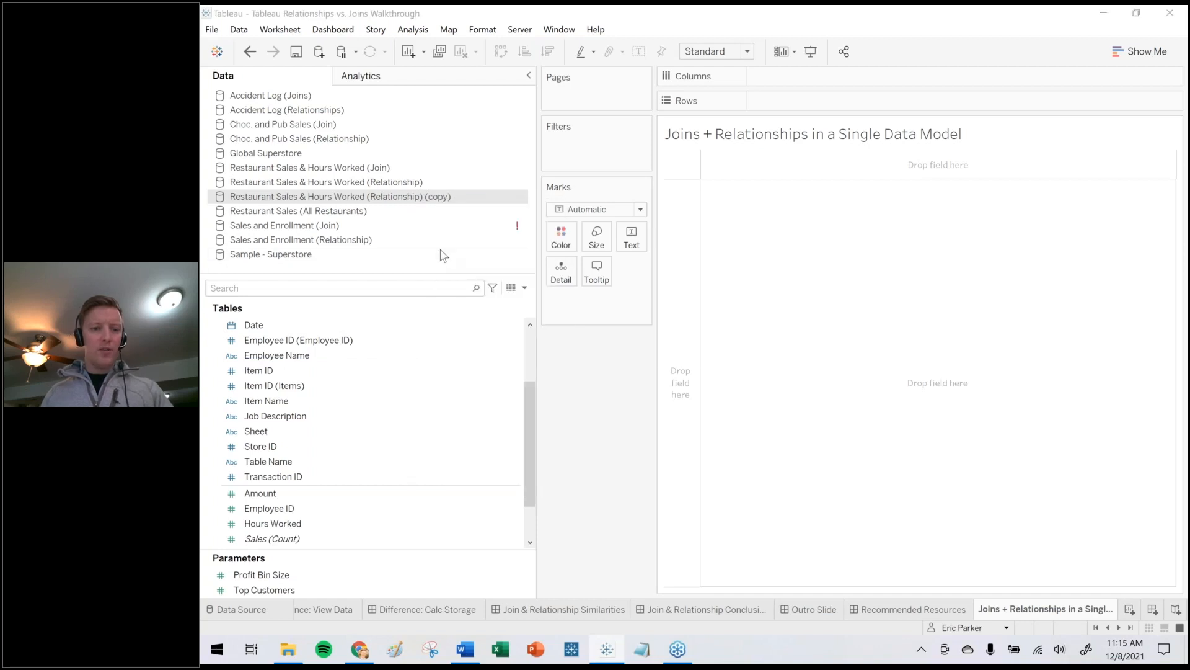
click(706, 316)
text(Joins )
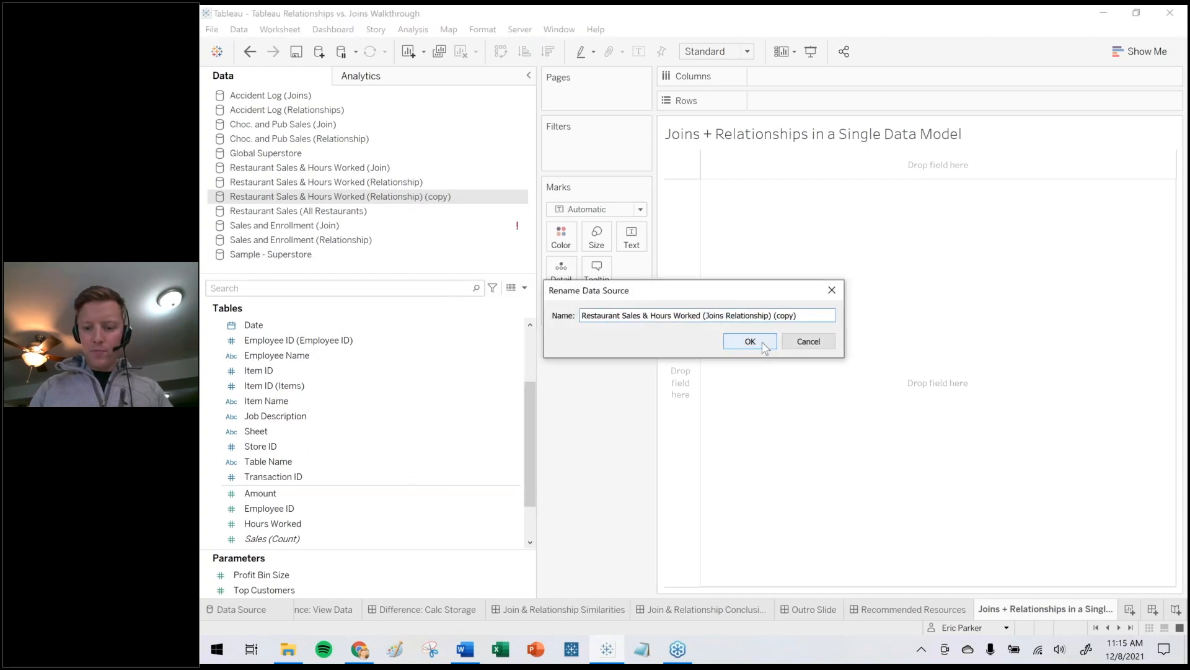
text(+ Relation)
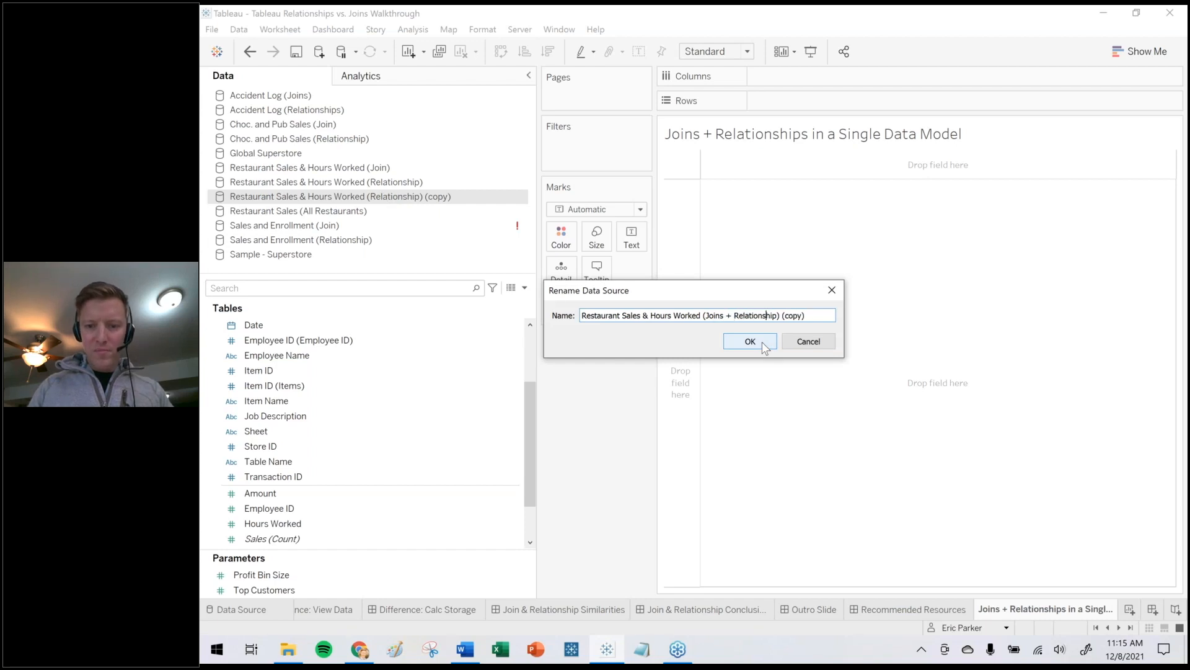
text(s)
key(End)
key(BackSpace)
key(BackSpace)
key(BackSpace)
key(BackSpace)
key(BackSpace)
key(BackSpace)
key(BackSpace)
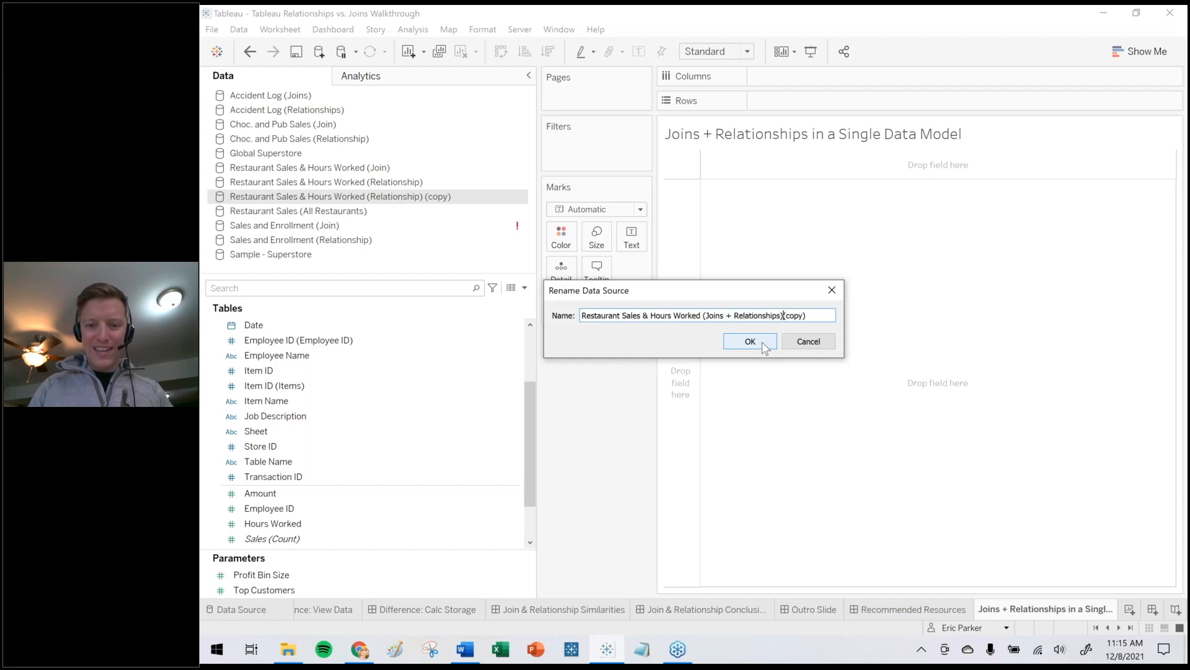
click(750, 341)
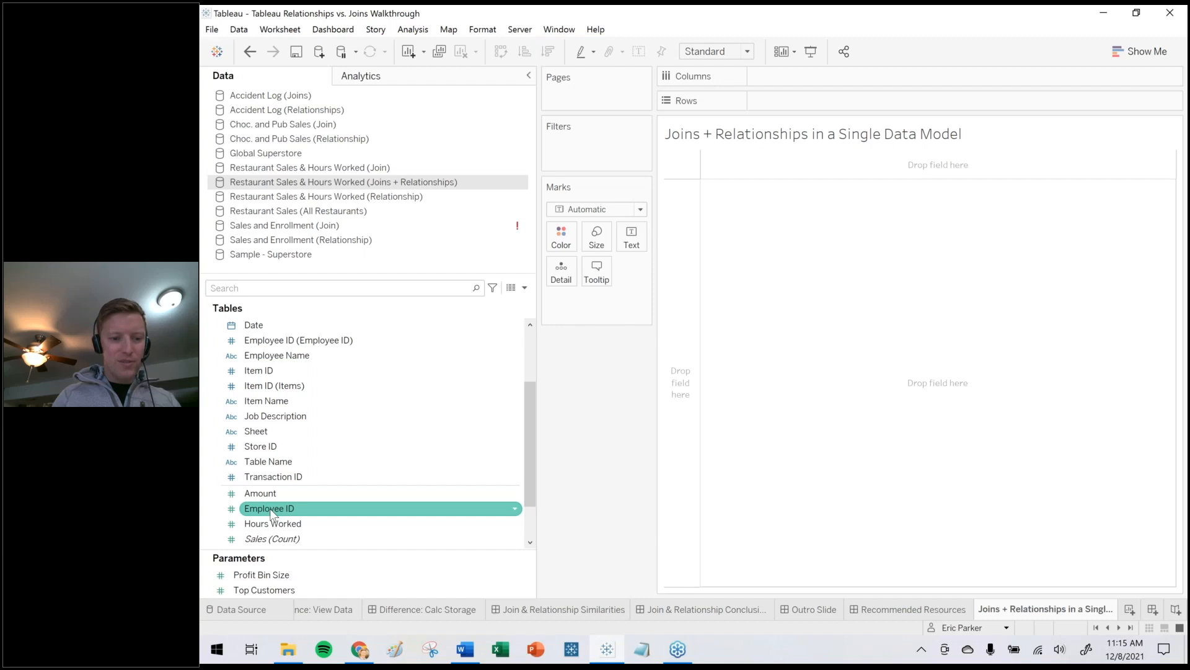
Build a text table in the new worksheet with Store ID on rows and the sum of Amount as text.
drag(260, 447, 671, 365)
drag(260, 493, 634, 241)
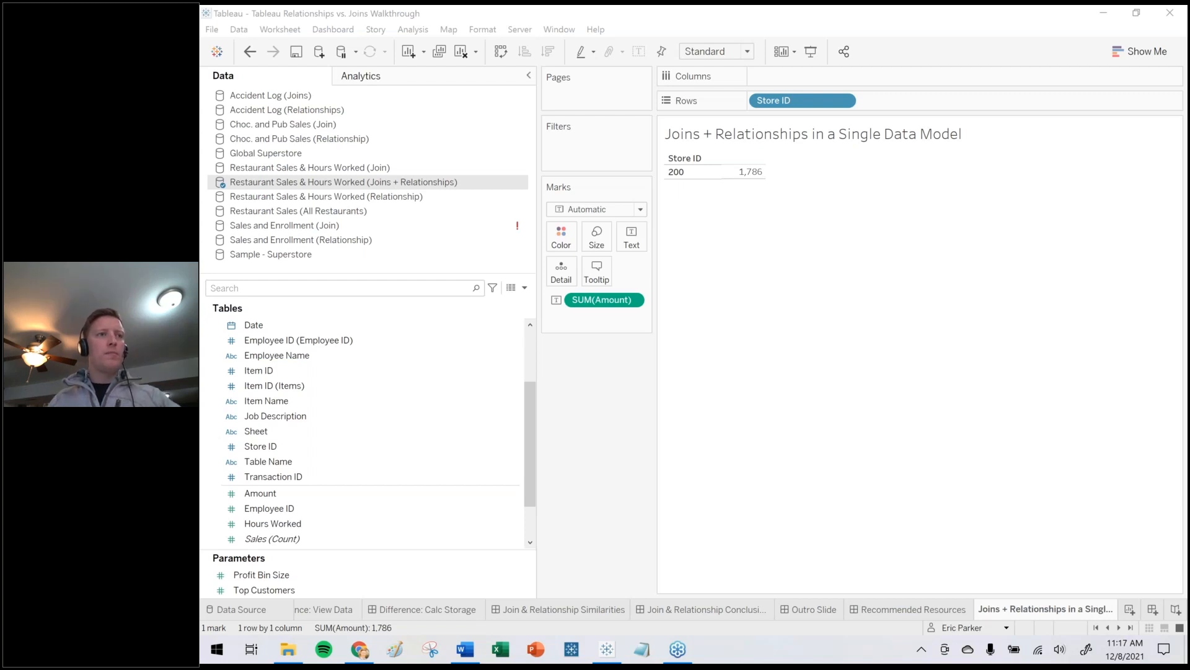
Go back through the walkthrough sheets to "Relationship Con: You Might Overlook Unclean Data".
click(587, 615)
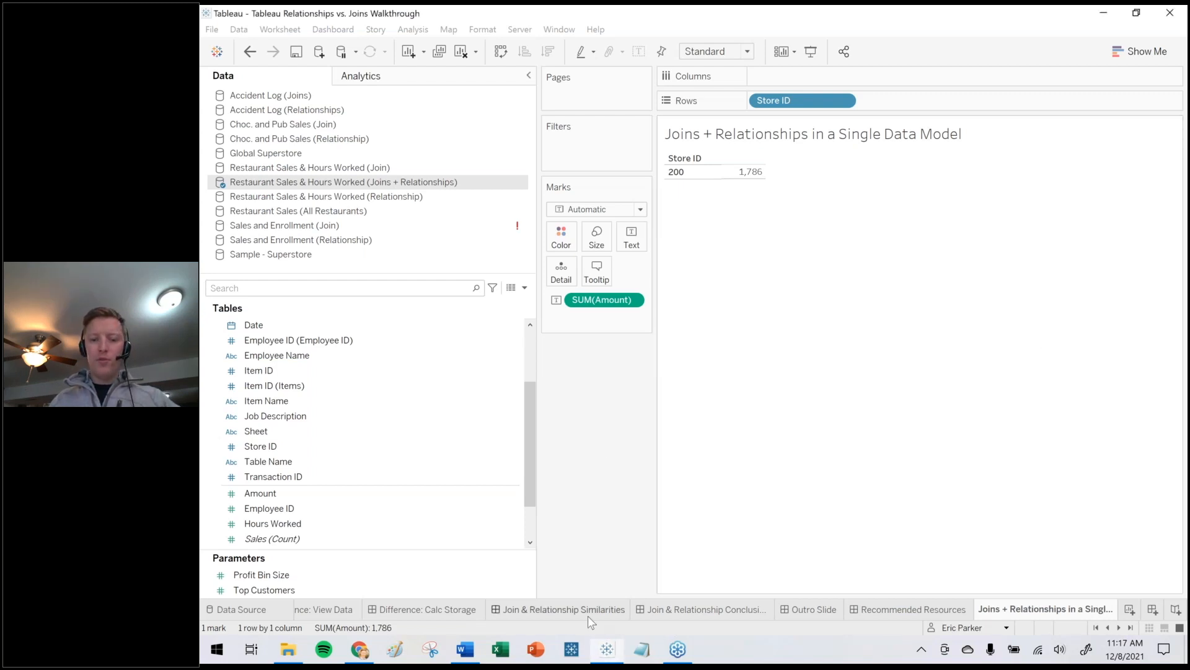
click(588, 615)
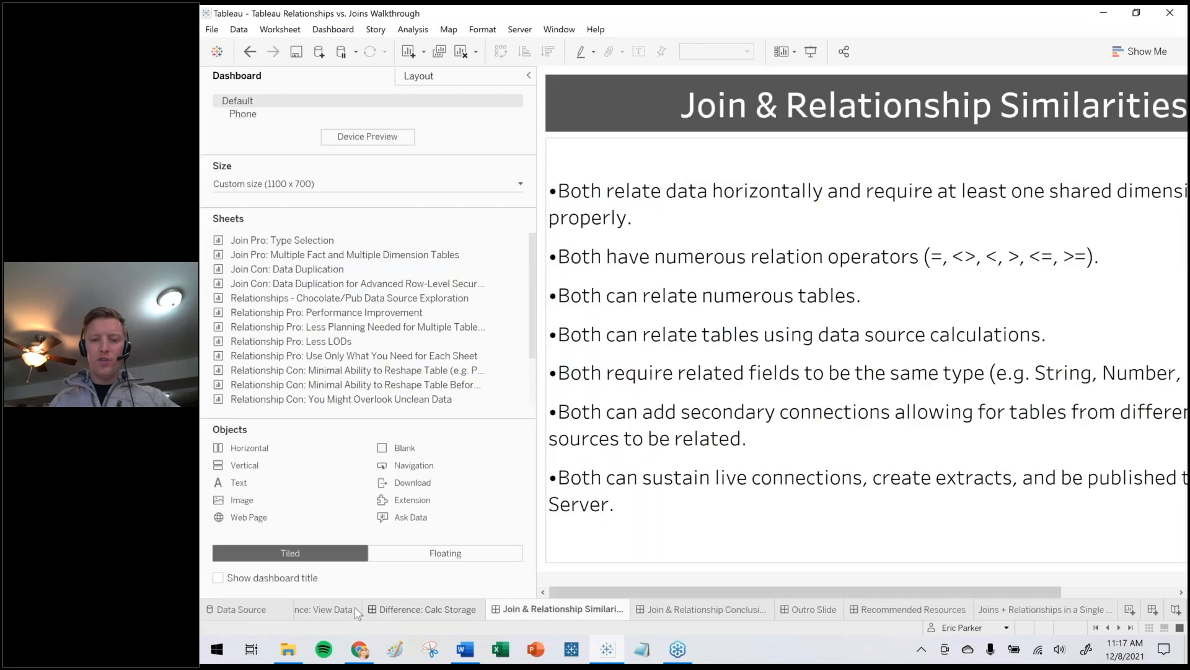
click(379, 610)
click(347, 611)
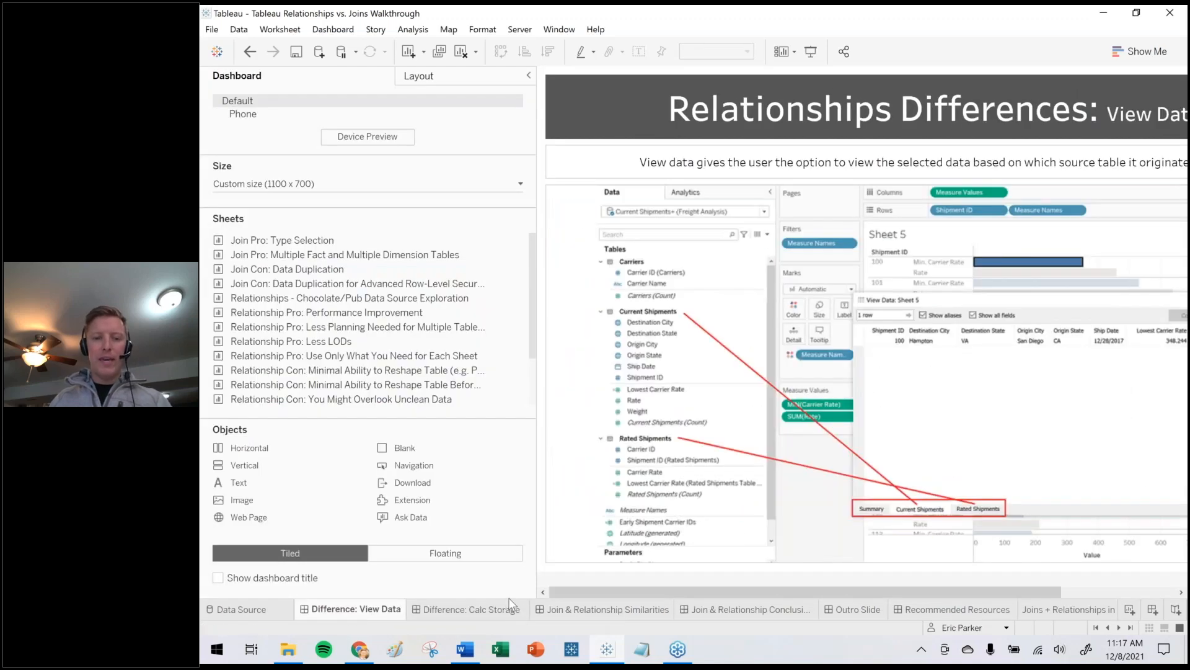
key(ctrl+shift+Tab)
key(ctrl+shift+Tab)
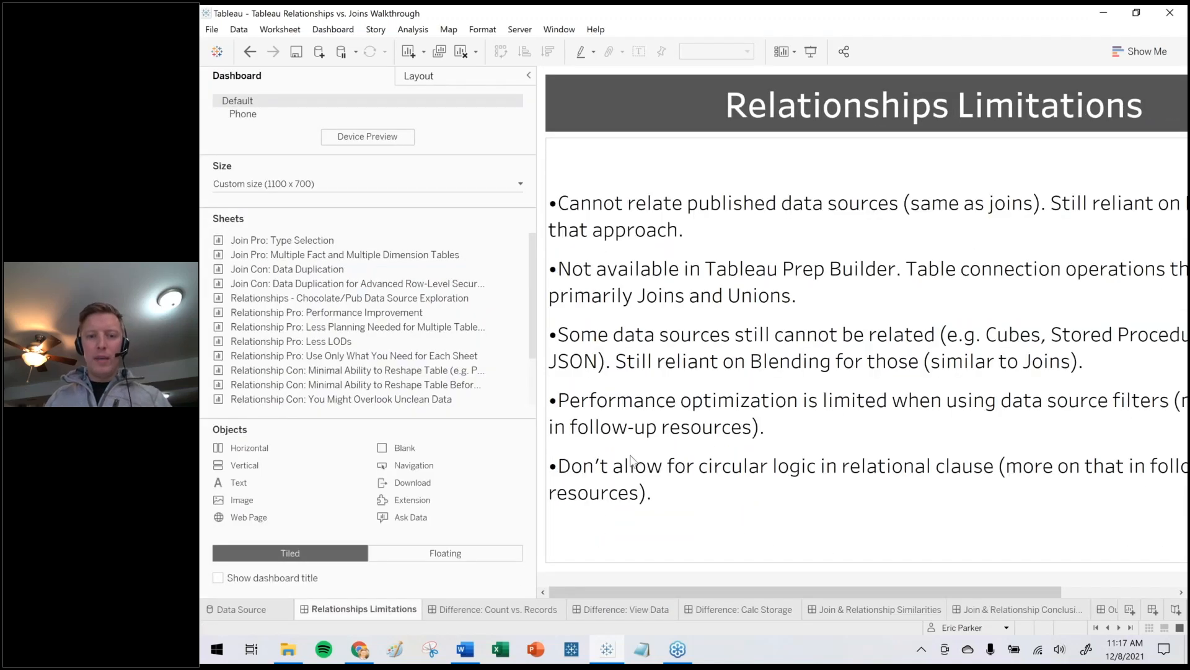
key(ctrl+shift+Tab)
drag(505, 256, 491, 293)
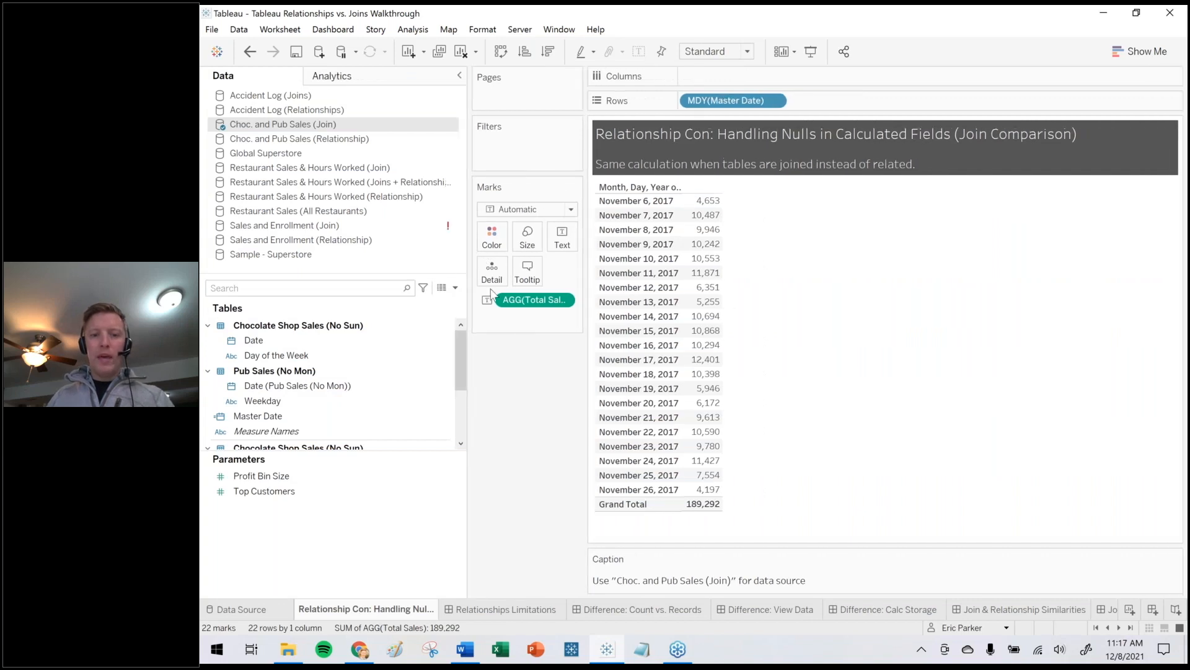
key(ctrl+shift+Tab)
key(ctrl+shift+Tab)
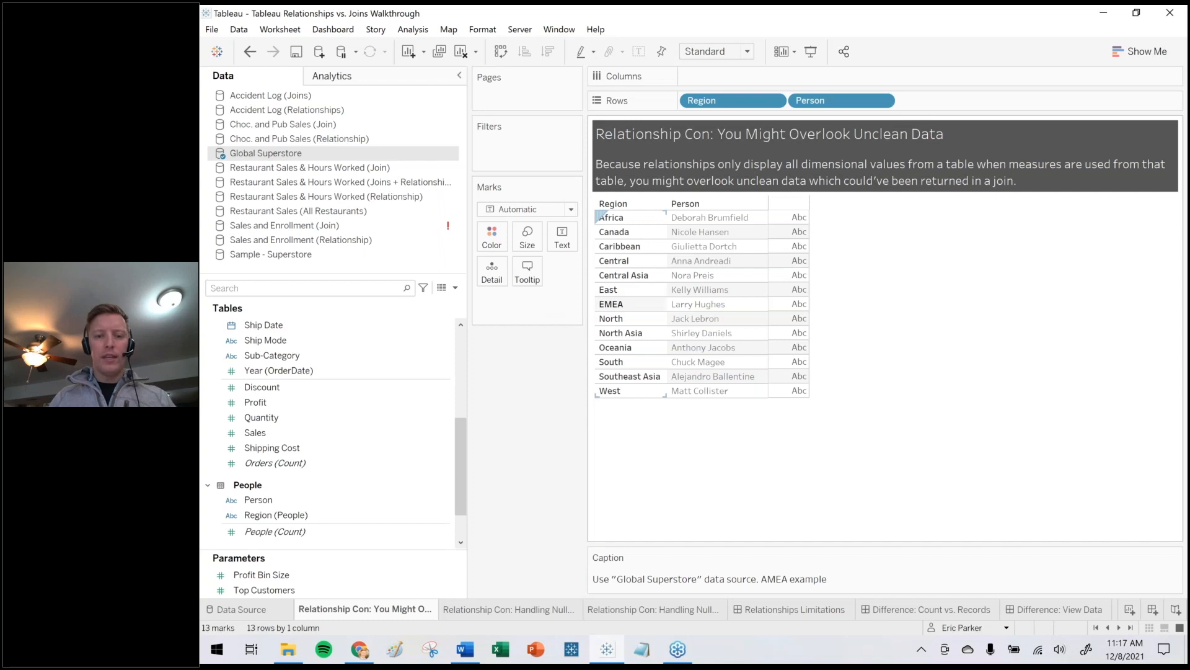
Open the Global Superstore data model and review the relationship calculation used on the People side of the Orders–People relationship.
double_click(268, 155)
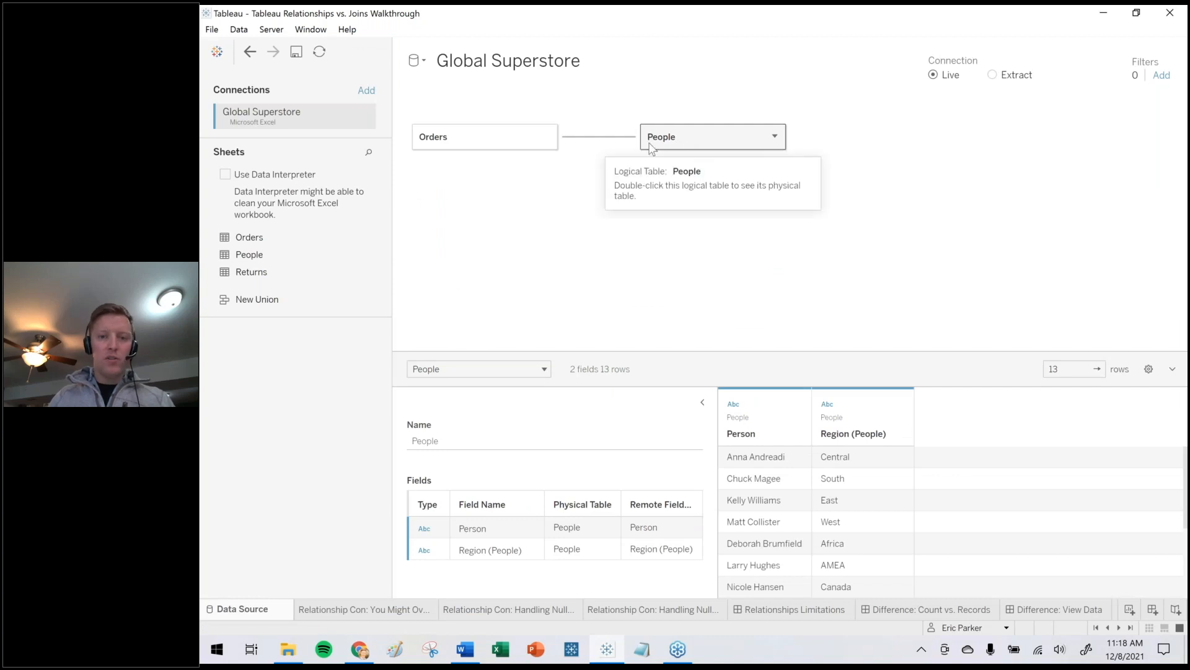
click(617, 141)
click(627, 479)
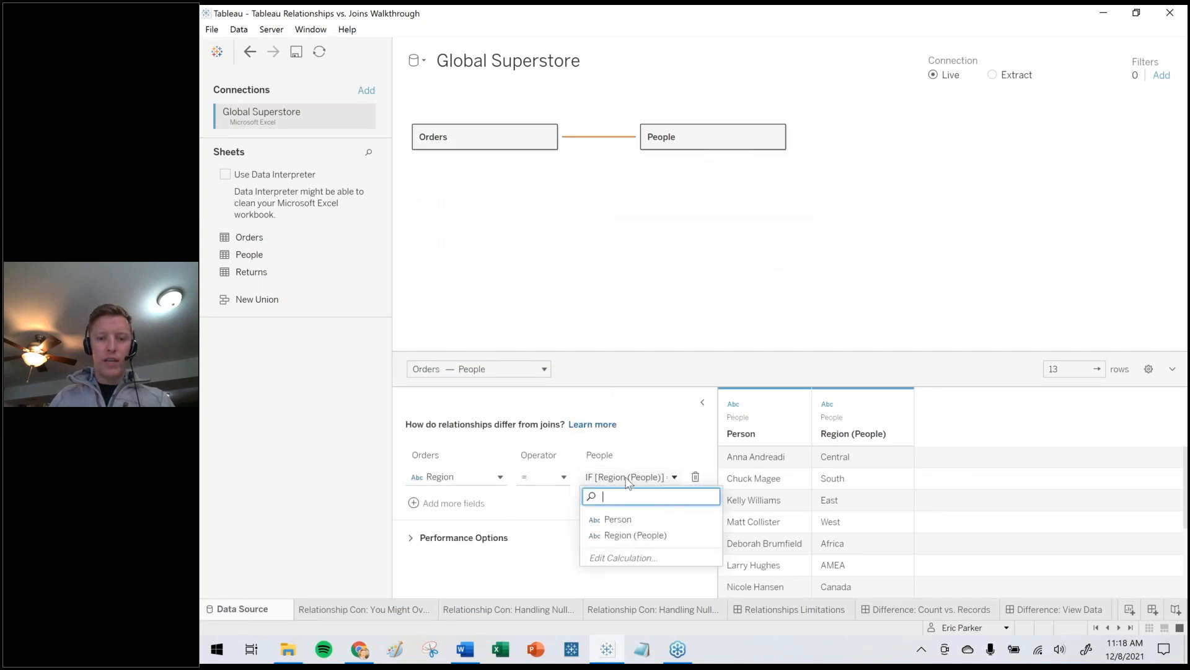
click(620, 558)
key(ctrl+a)
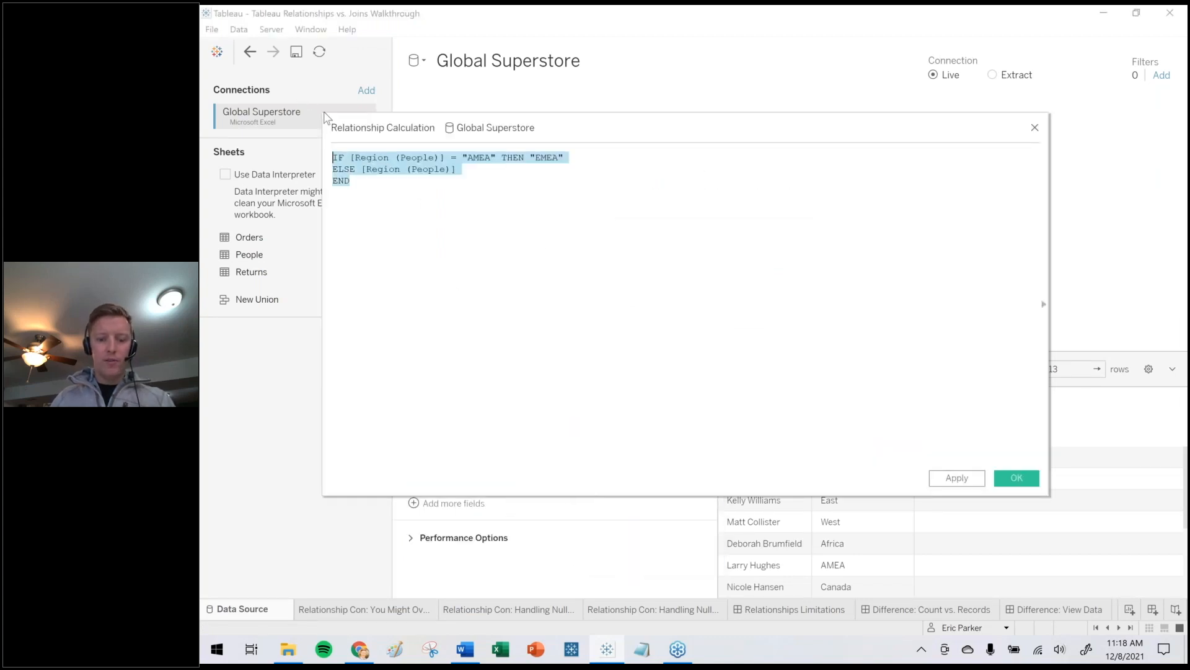
click(1036, 128)
Match the Orders Region field to Region (People) in the relationship instead of the calculation, and return to the unclean data worksheet.
click(626, 477)
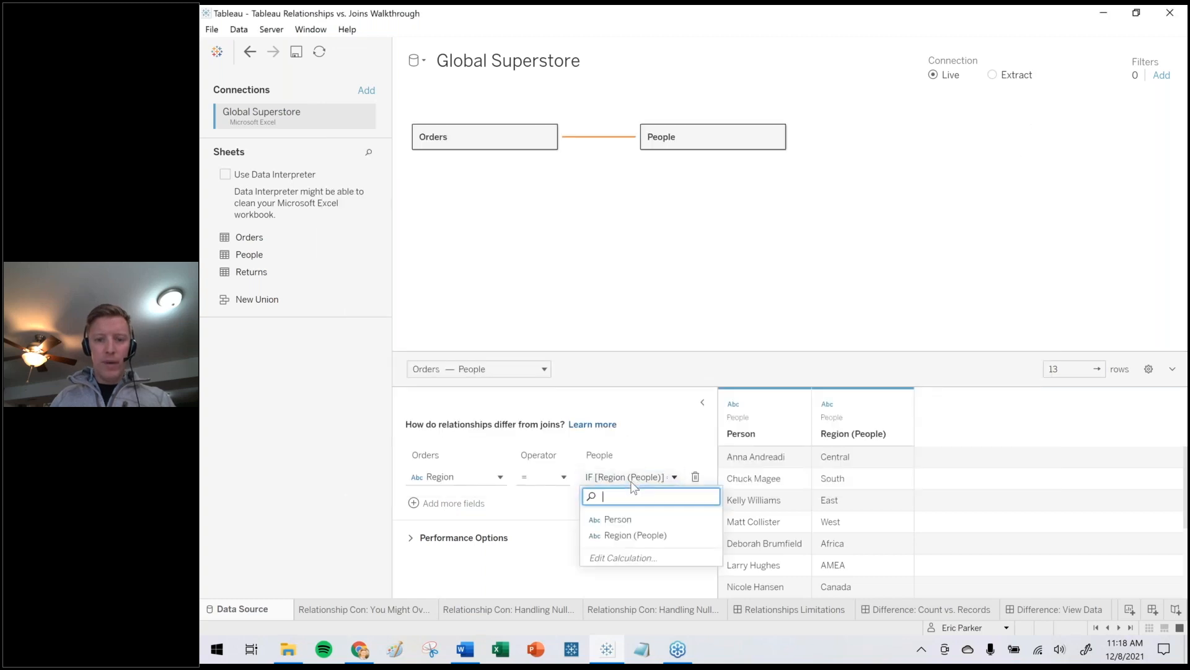
click(628, 535)
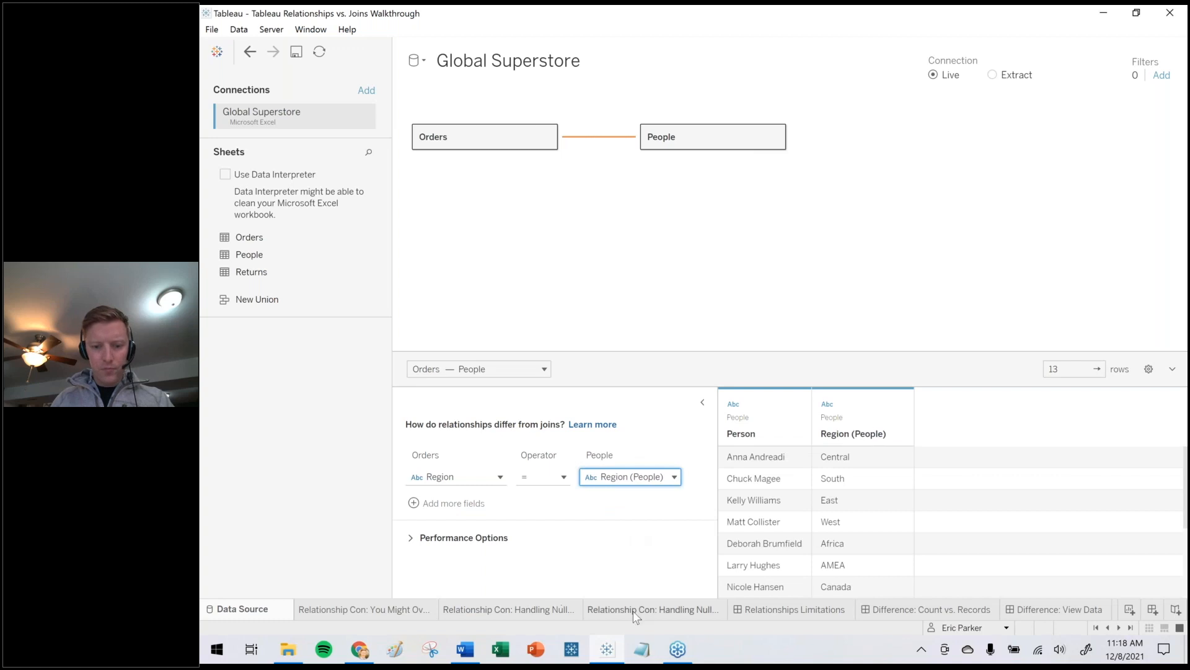
click(397, 612)
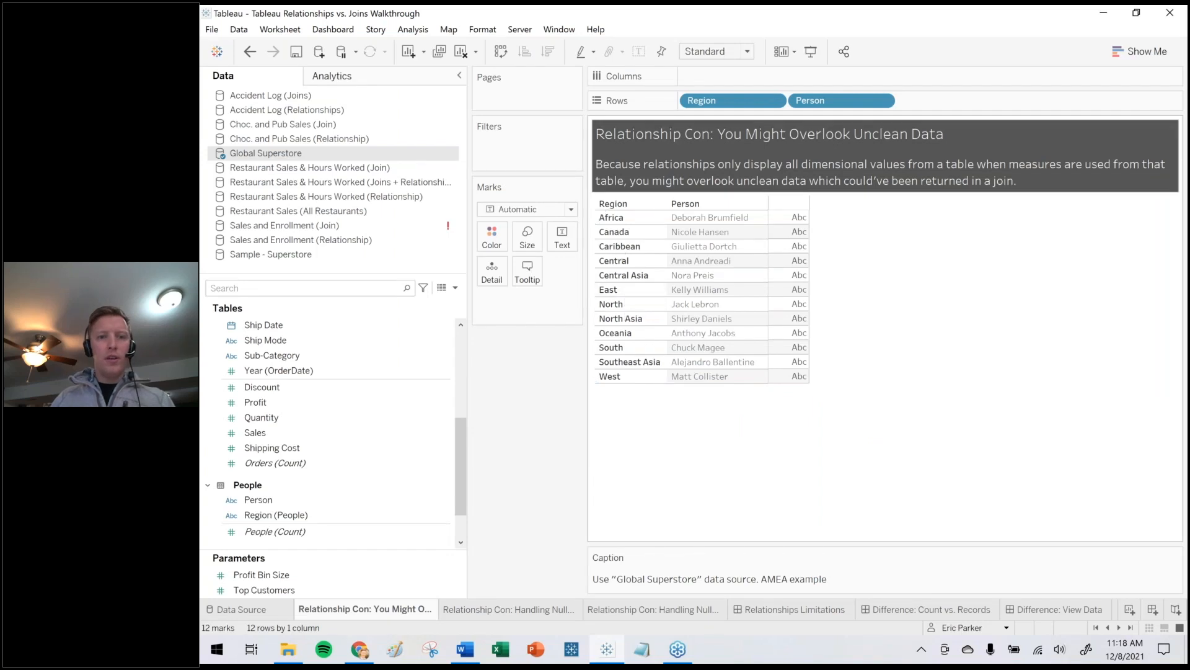
Show empty rows in the Region and Person table.
click(413, 30)
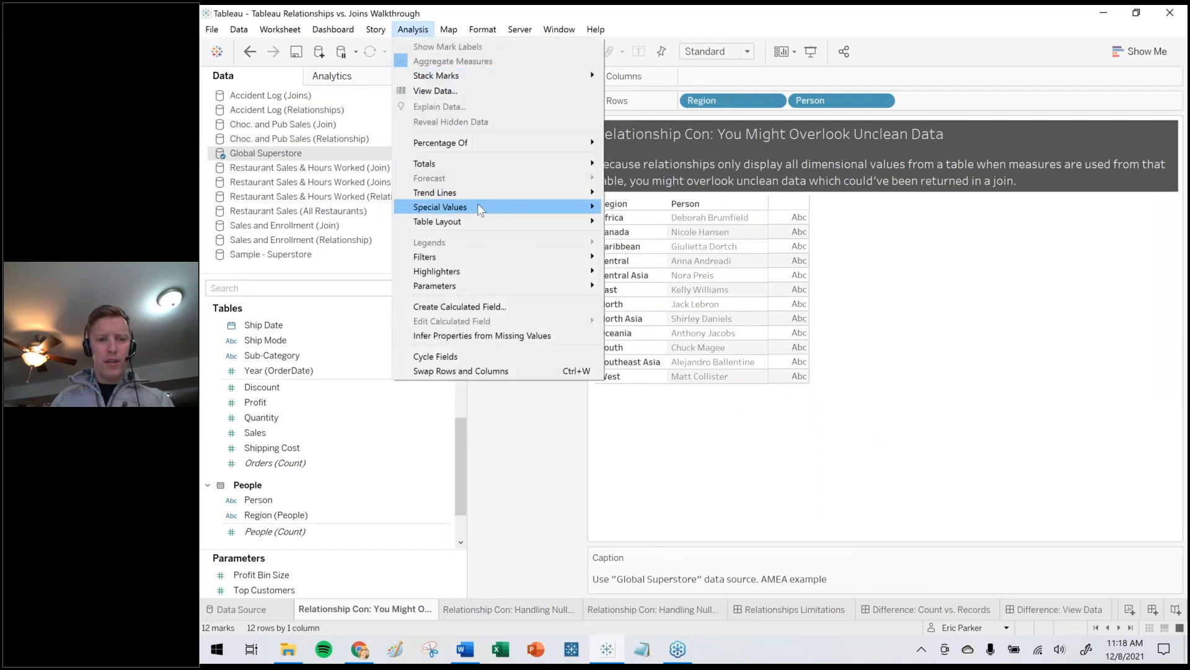
mouse_move(487, 227)
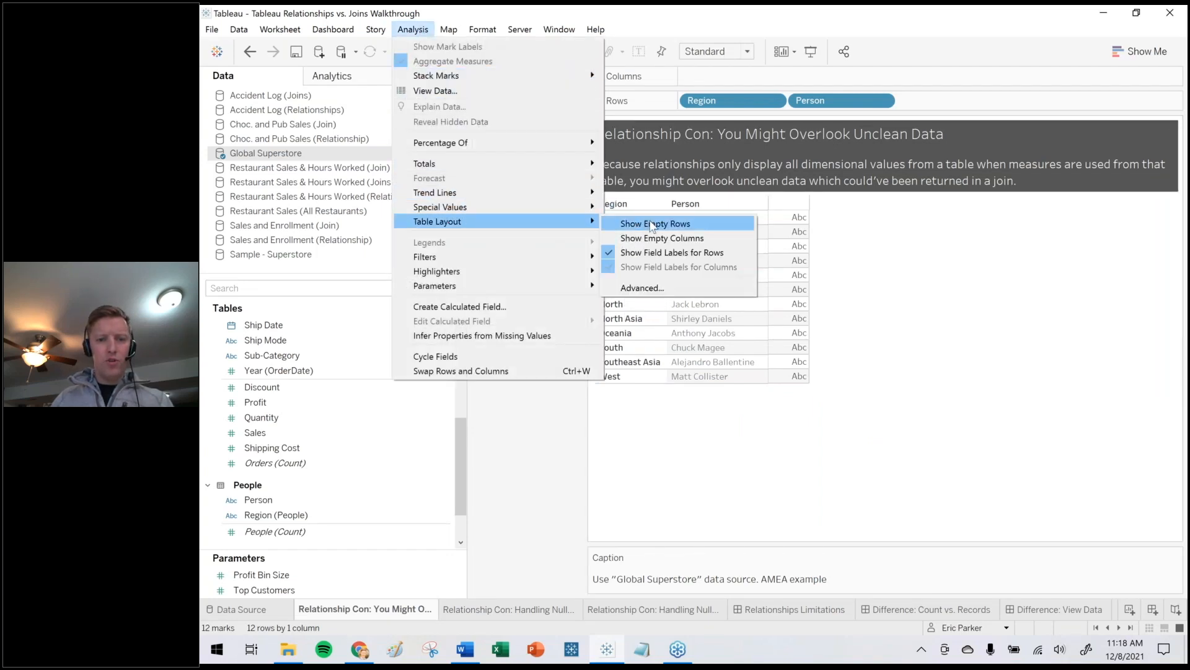
click(653, 225)
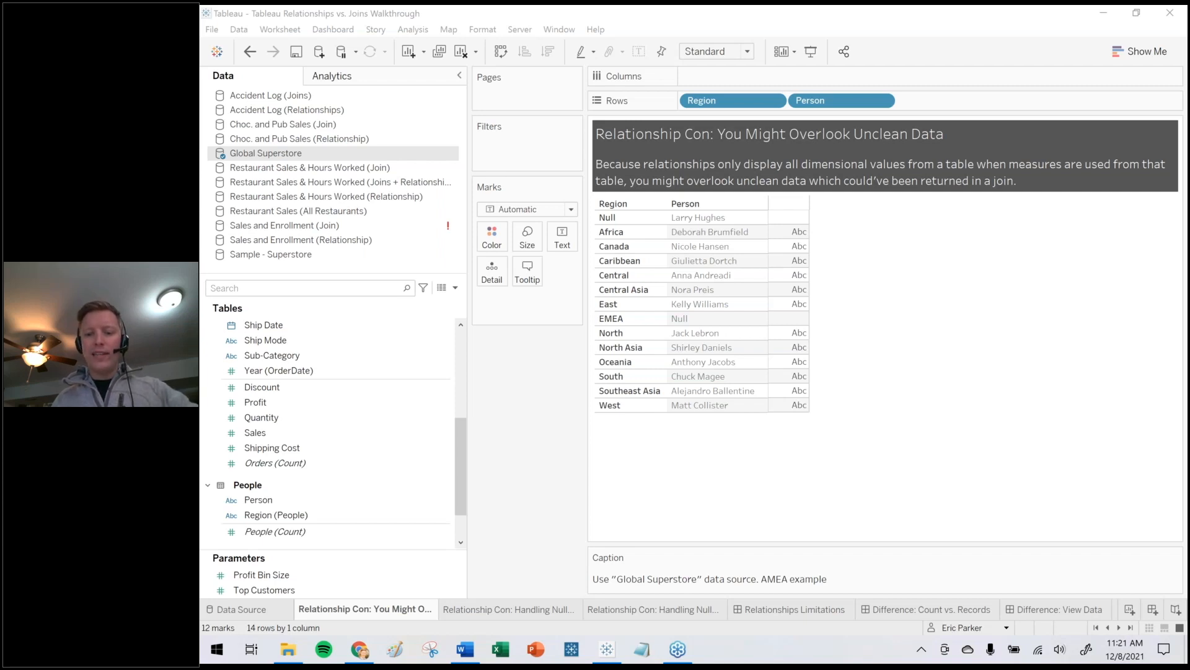
Display the Outro Slide dashboard and narrow the side pane until the whole slide fits in view.
click(1131, 627)
click(909, 611)
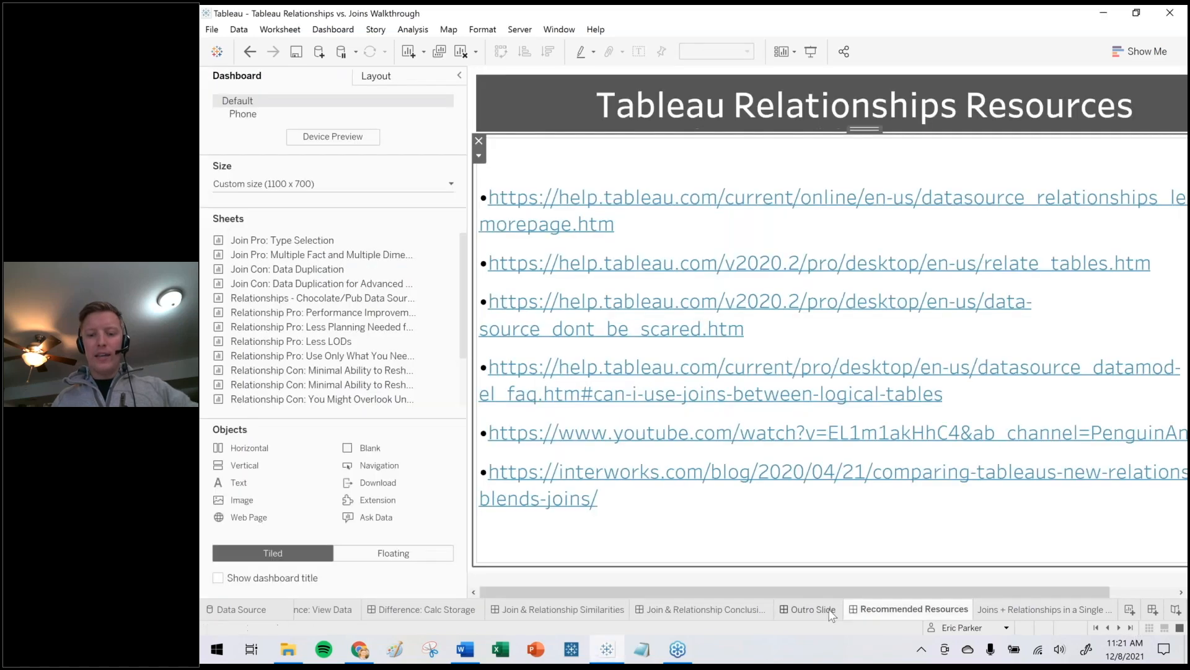
click(829, 609)
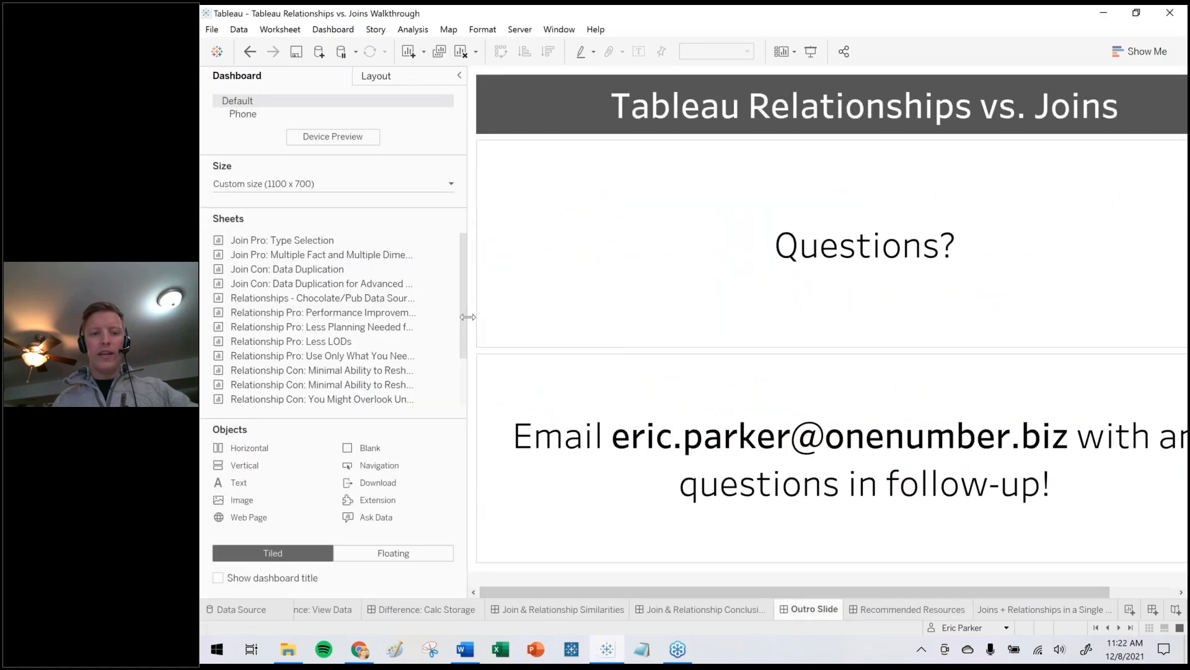
drag(466, 323, 337, 328)
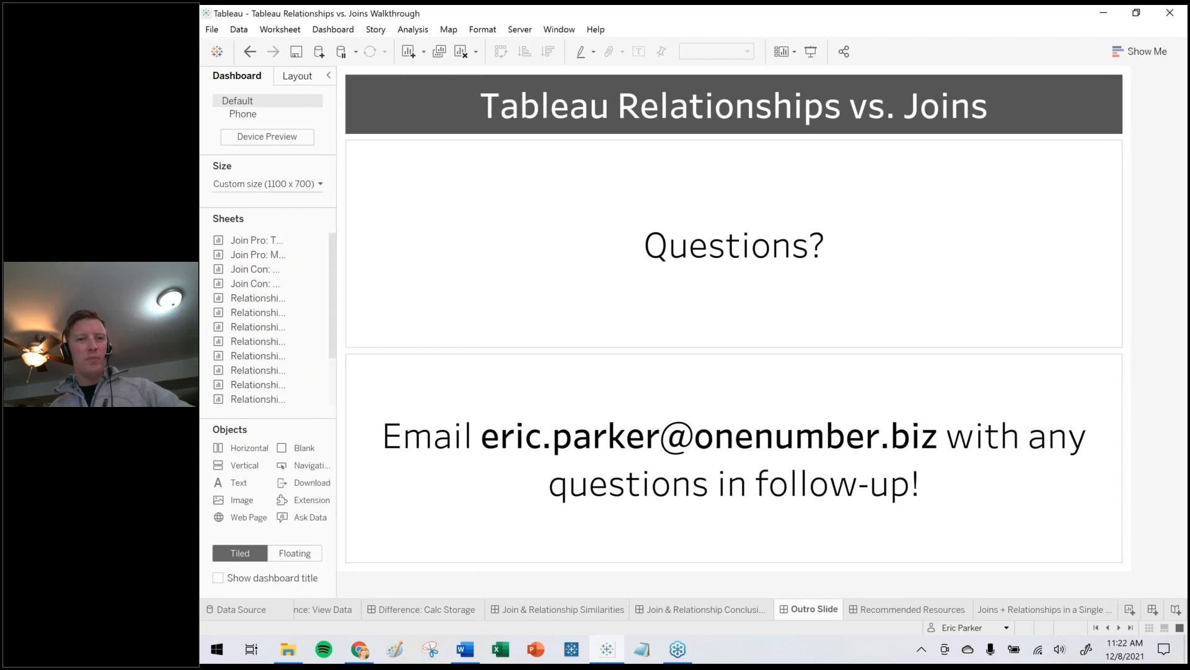